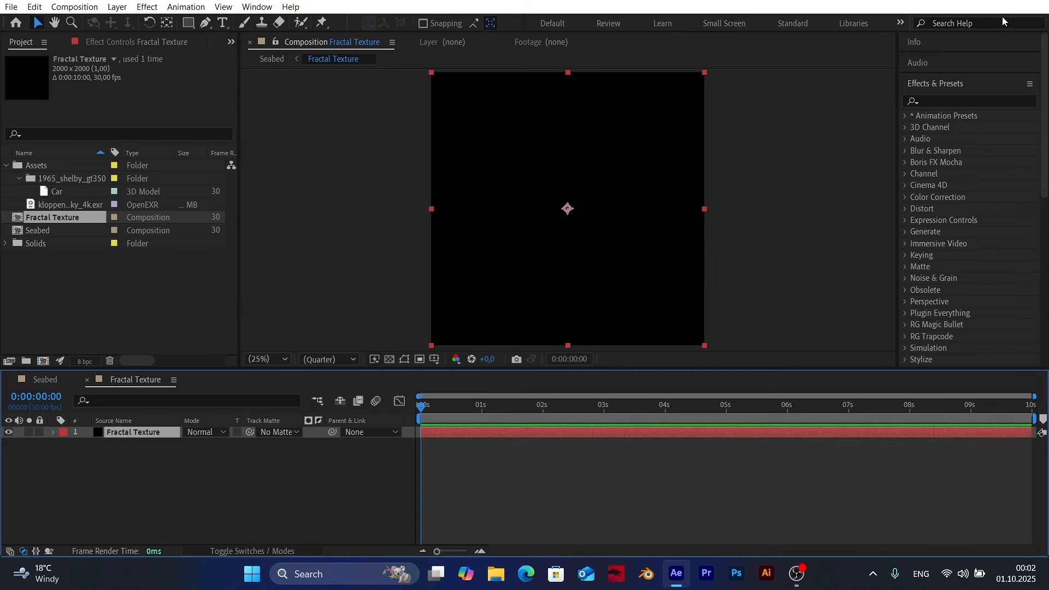
# Step: Apply the Fractal Noise effect to the Fractal Texture layer and set its fractal type to Dynamic Progressive
pyautogui.click(957, 102)
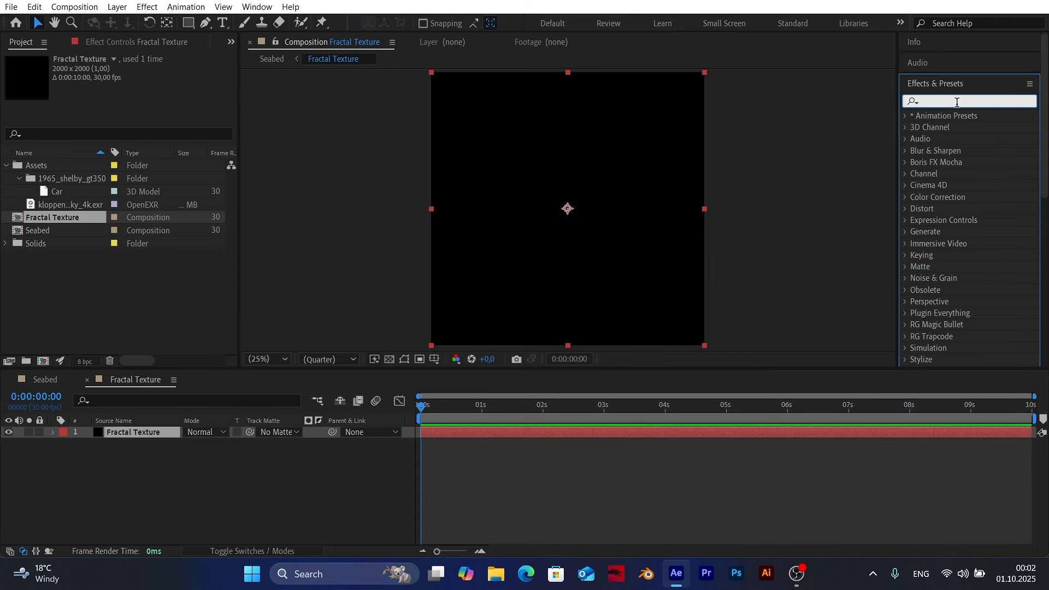
pyautogui.write('fractal')
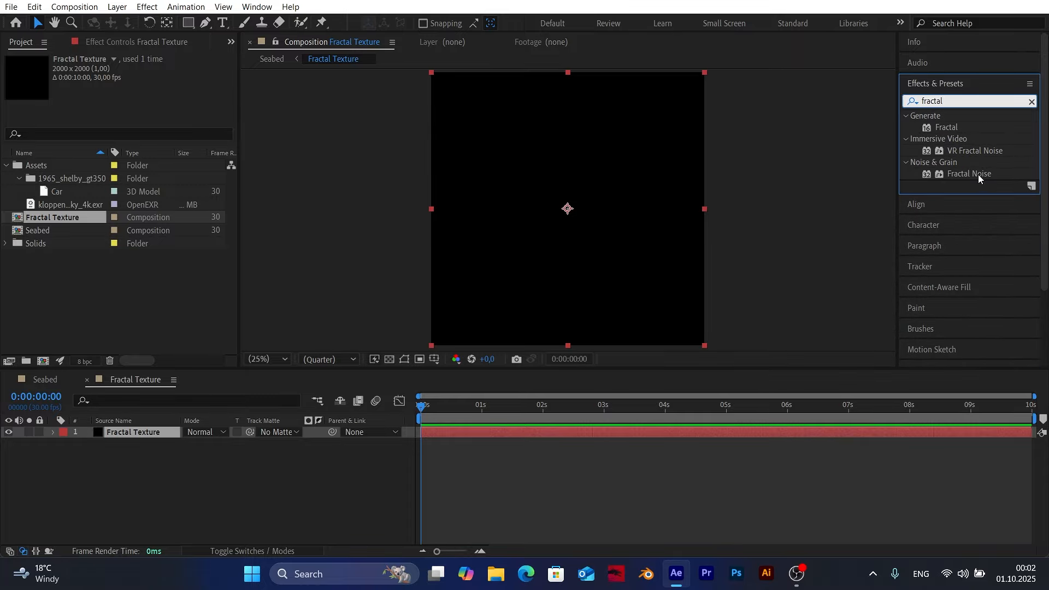
pyautogui.moveTo(978, 175); pyautogui.dragTo(604, 170)
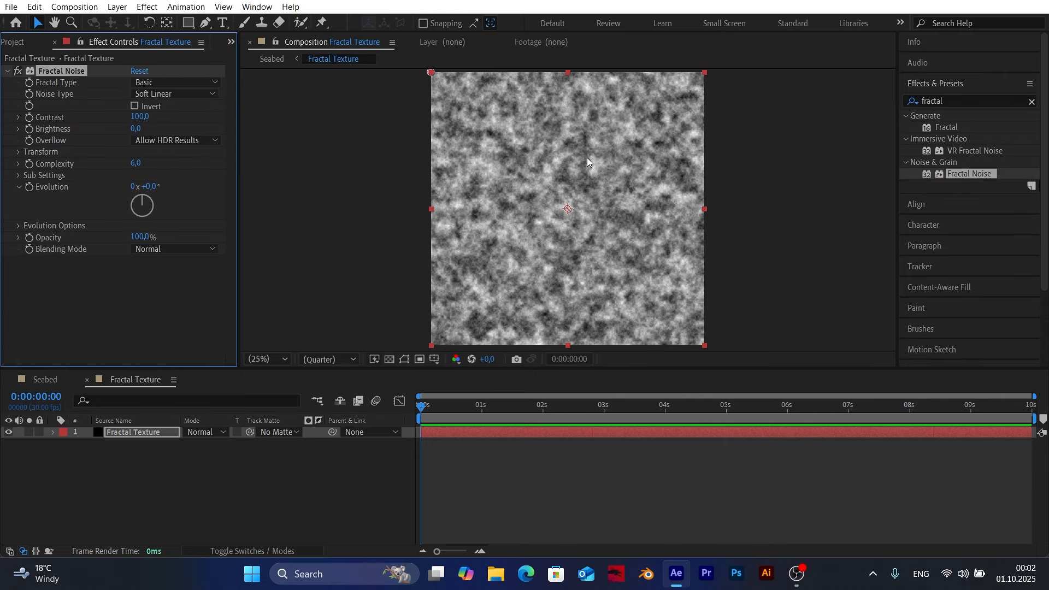
pyautogui.click(146, 84)
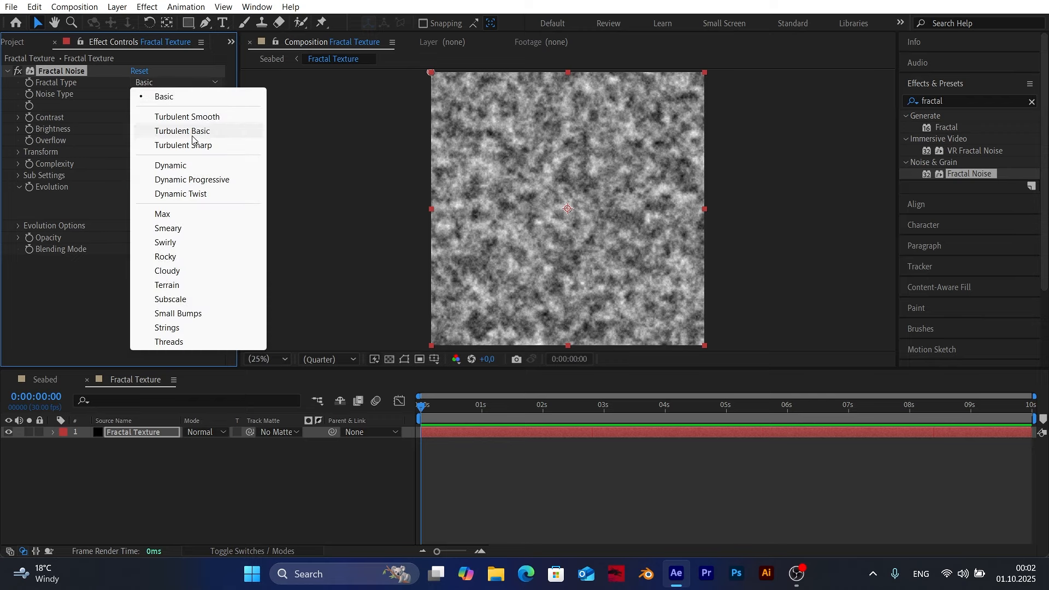
pyautogui.click(218, 181)
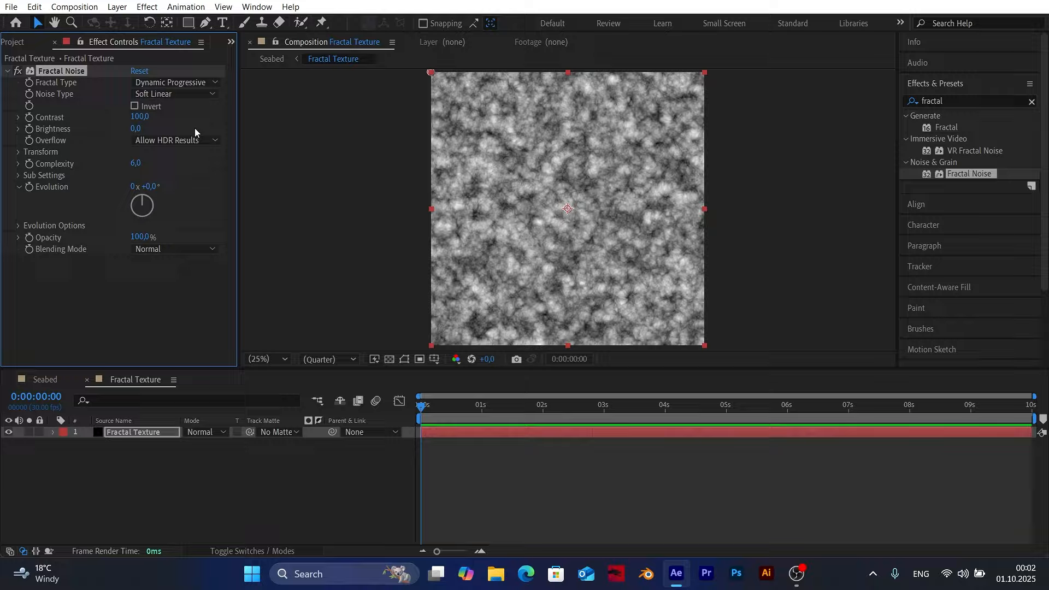
# Step: Set the Fractal Noise transform scale to 70
pyautogui.click(18, 151)
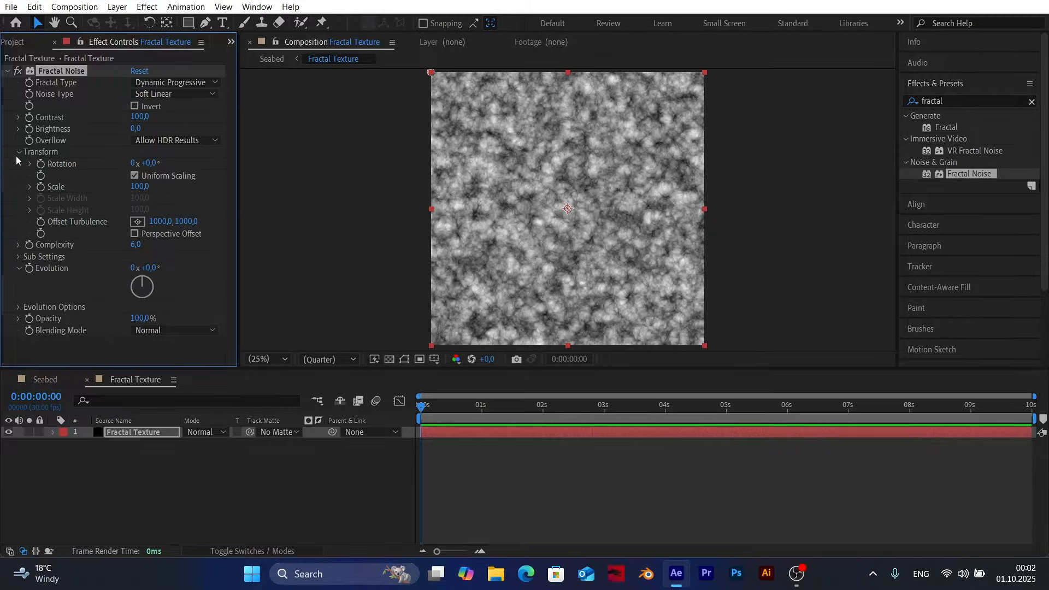
pyautogui.click(137, 187)
pyautogui.write('70')
pyautogui.press('Return')
pyautogui.click(146, 195)
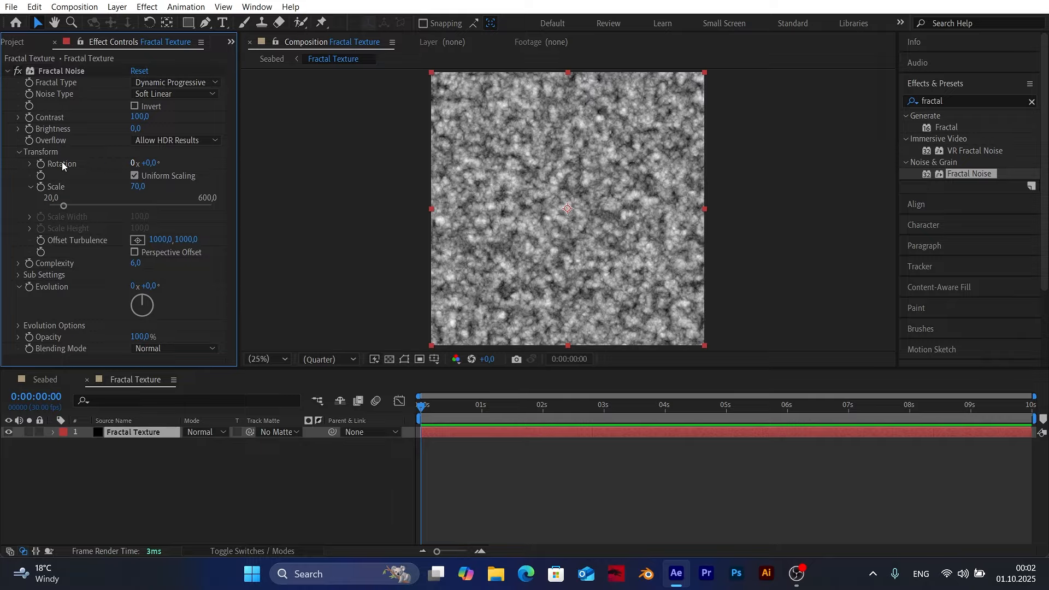
# Step: Set the Fractal Noise sub scaling to 70 and invert the noise
pyautogui.click(19, 276)
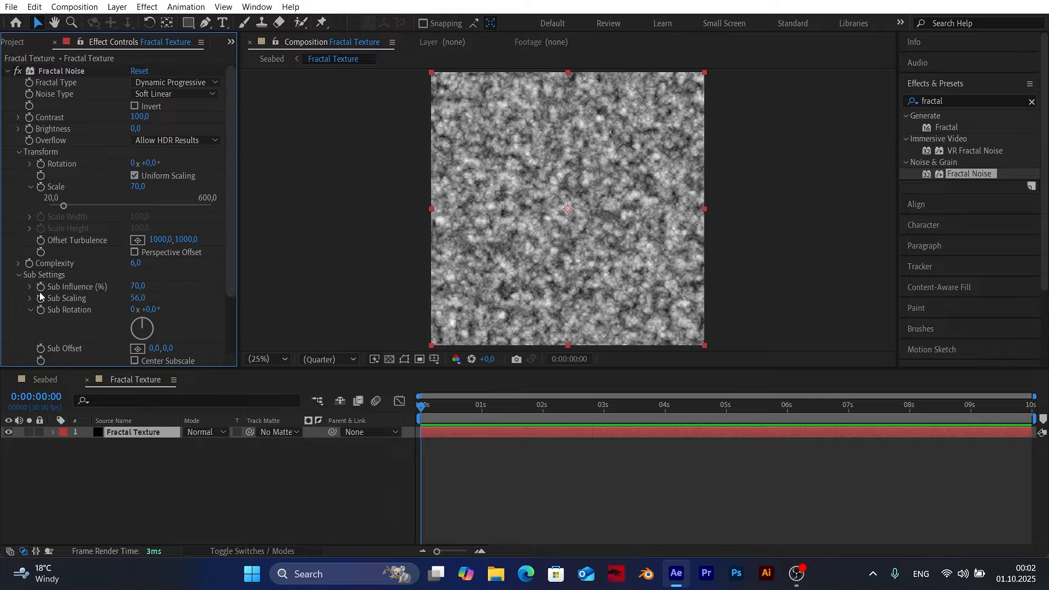
pyautogui.click(138, 299)
pyautogui.write('70')
pyautogui.press('Return')
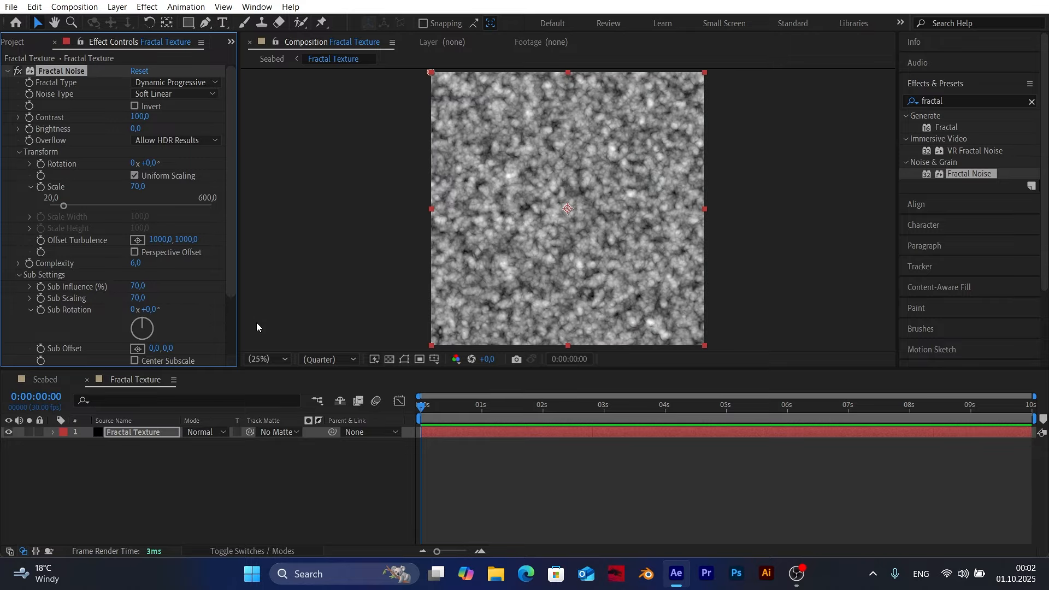
pyautogui.click(18, 276)
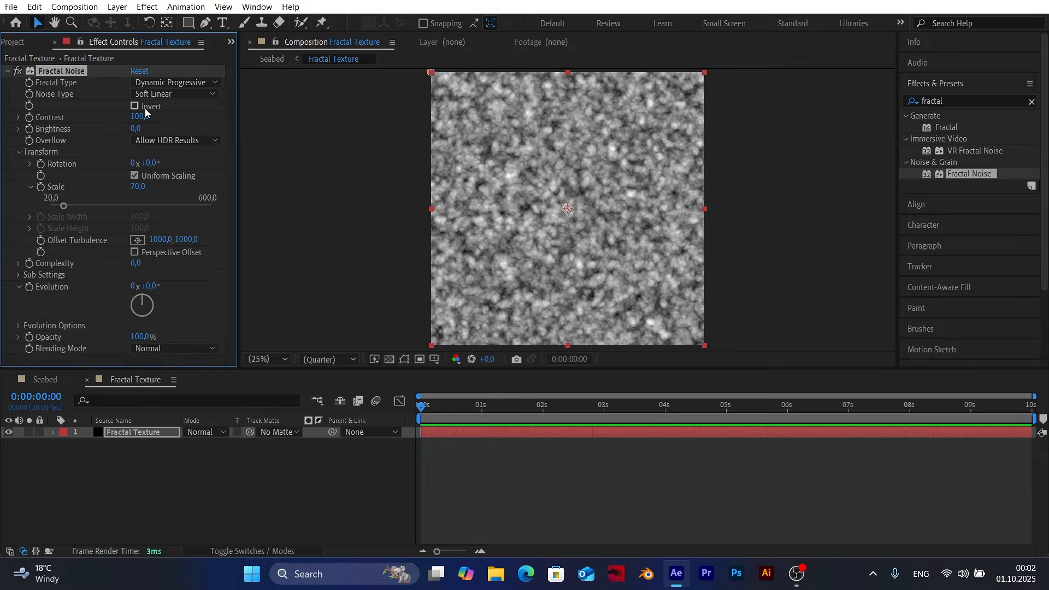
pyautogui.click(136, 110)
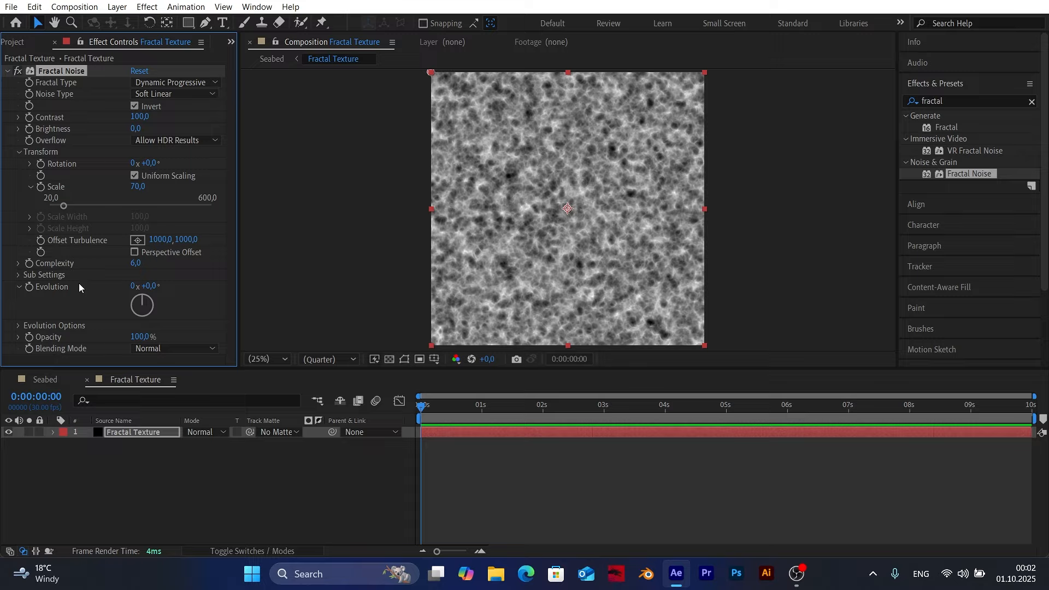
# Step: Drive the Fractal Noise Evolution with the expression time*200
pyautogui.moveTo(152, 289); pyautogui.dragTo(208, 294)
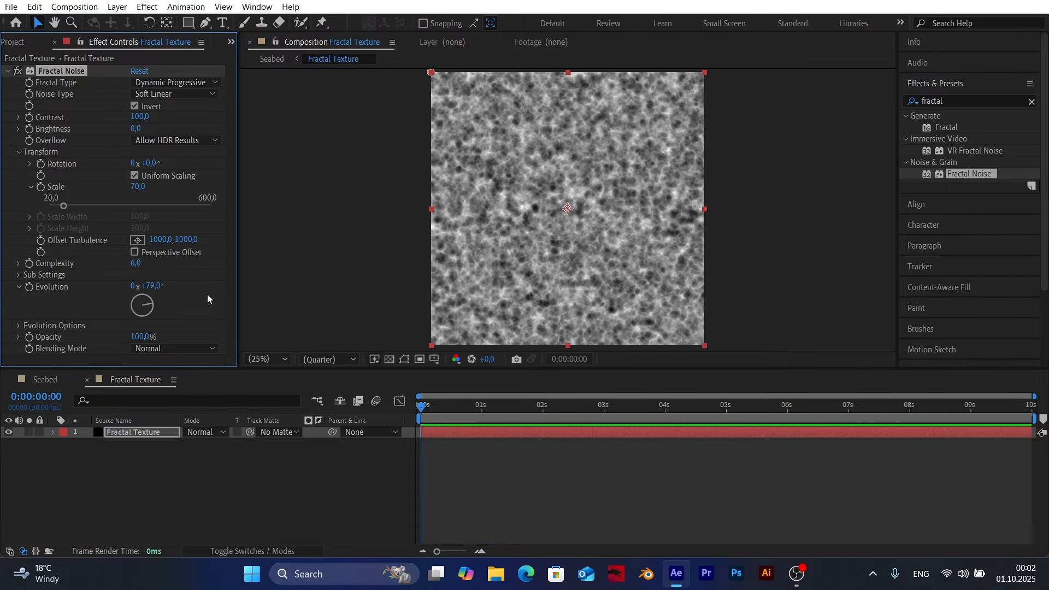
pyautogui.hotkey('ctrl', 'z')
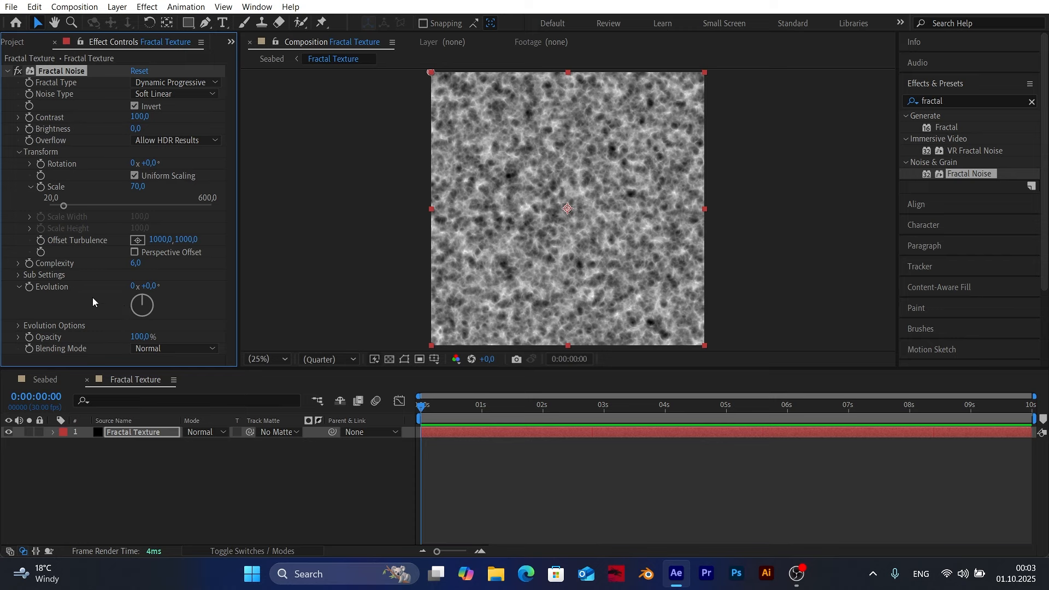
pyautogui.keyDown('alt'); pyautogui.click(29, 288); pyautogui.keyUp('alt')
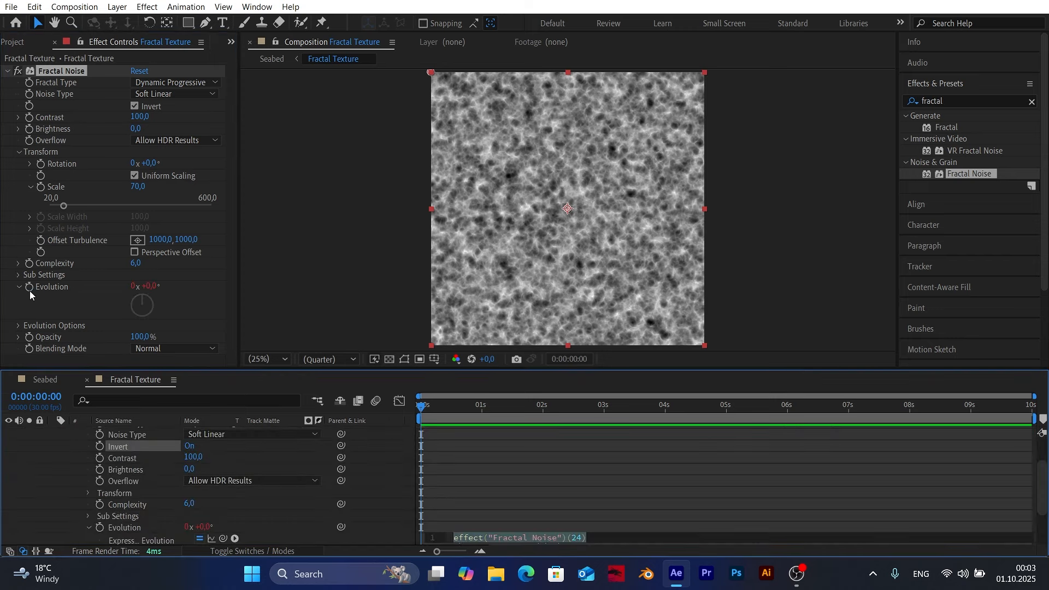
pyautogui.write('time')
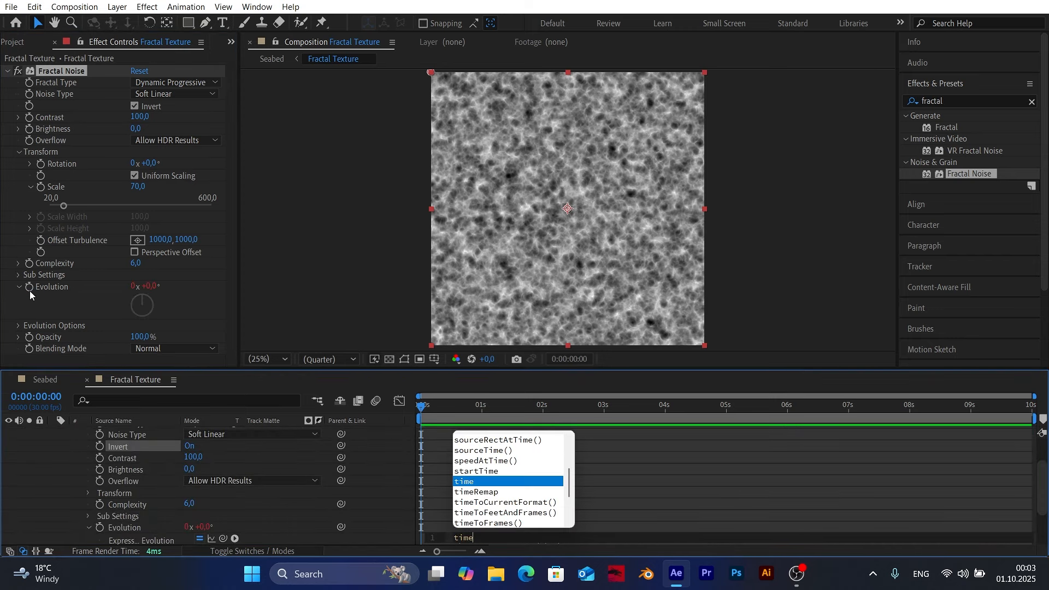
pyautogui.write('*200')
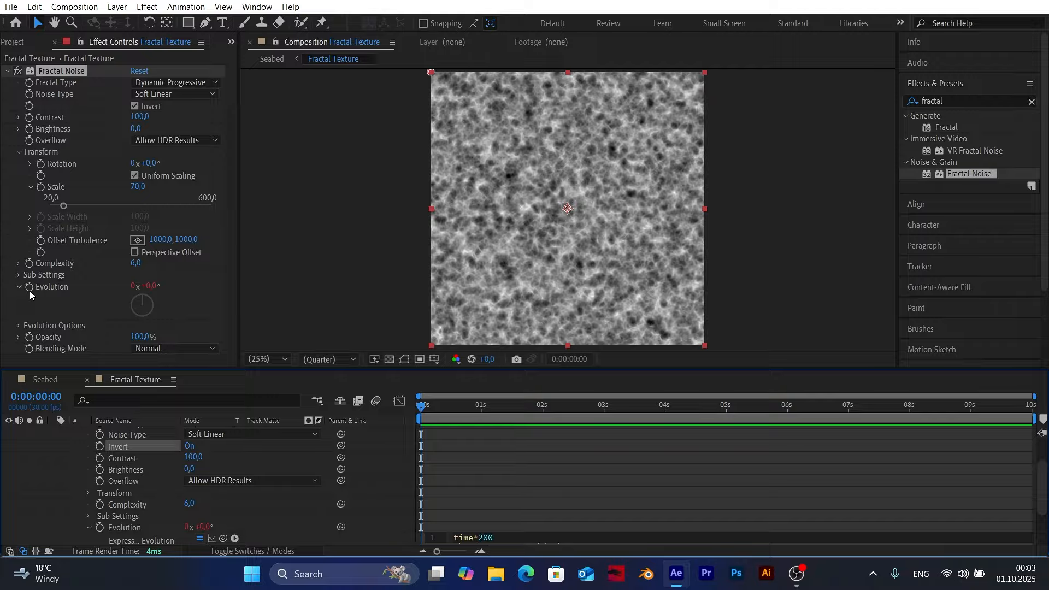
pyautogui.click(53, 493)
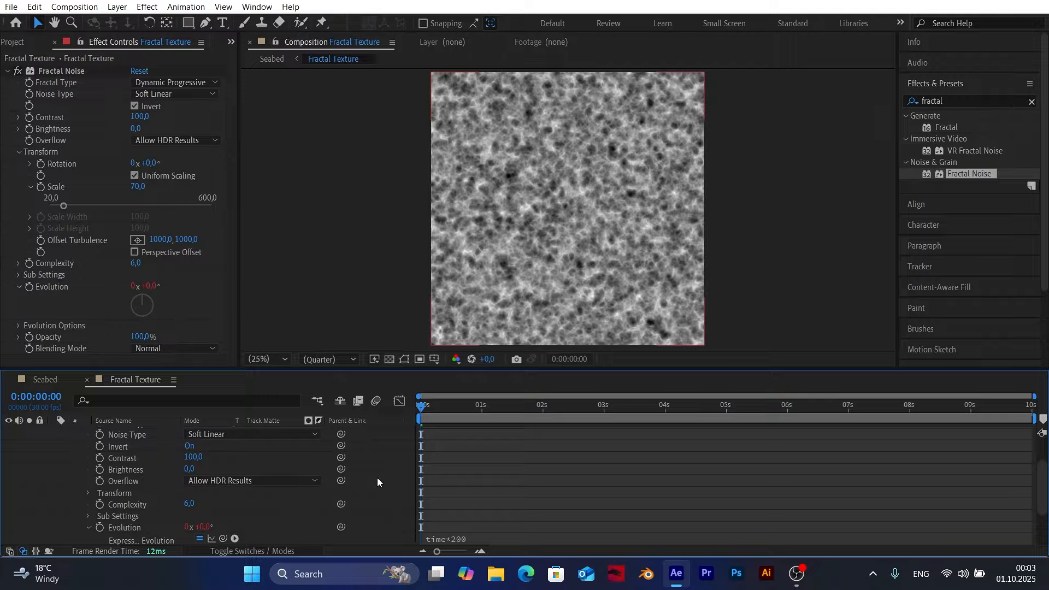
# Step: Keyframe Offset Turbulence from the composition start to 1000, 1608 at 6 seconds, and scrub through the motion
pyautogui.moveTo(447, 414); pyautogui.dragTo(421, 417)
pyautogui.click(43, 242)
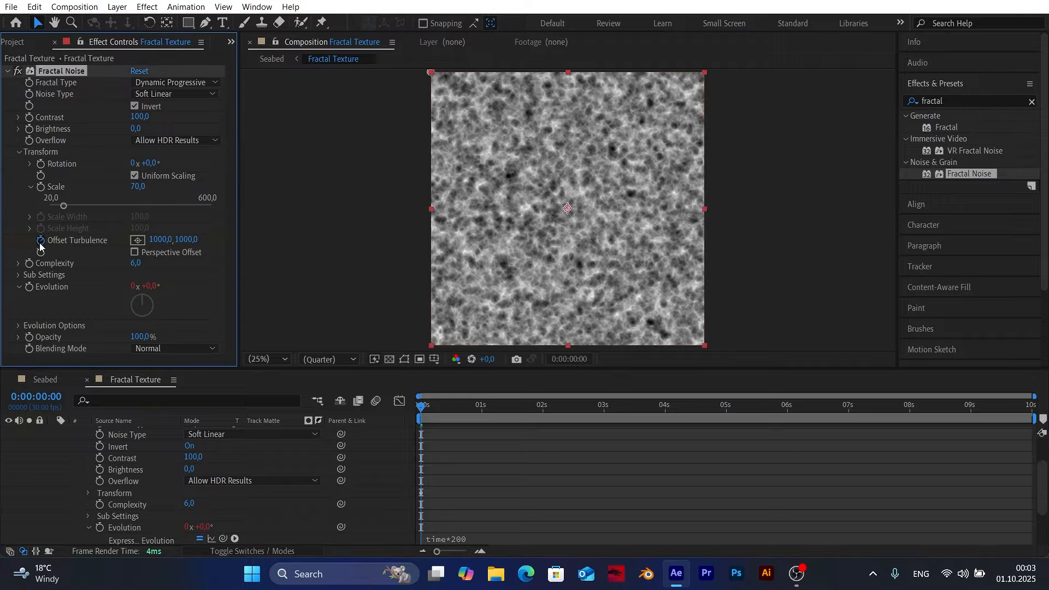
pyautogui.click(786, 415)
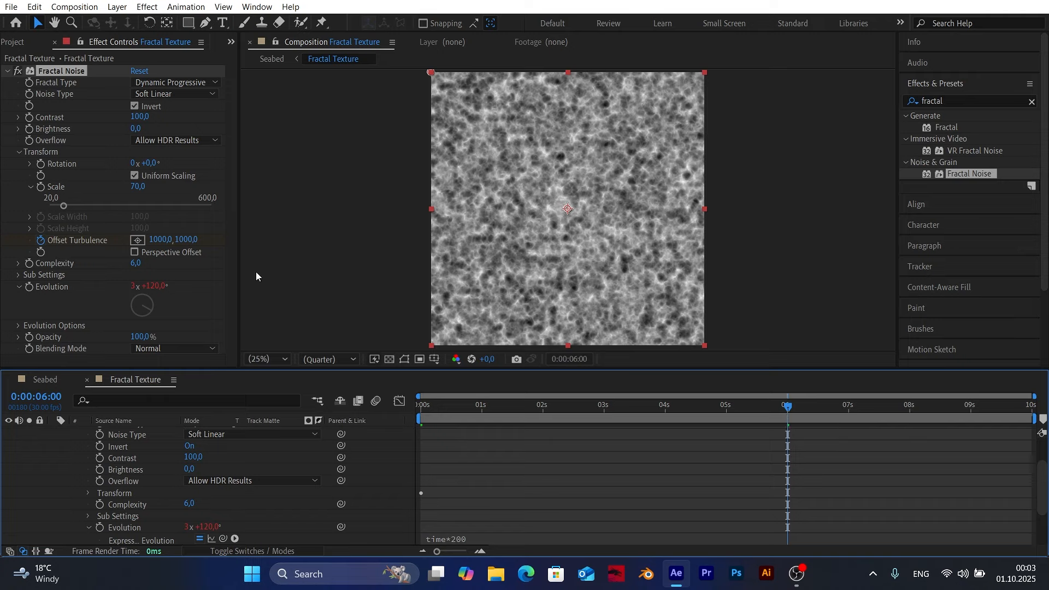
pyautogui.moveTo(186, 240); pyautogui.dragTo(679, 370)
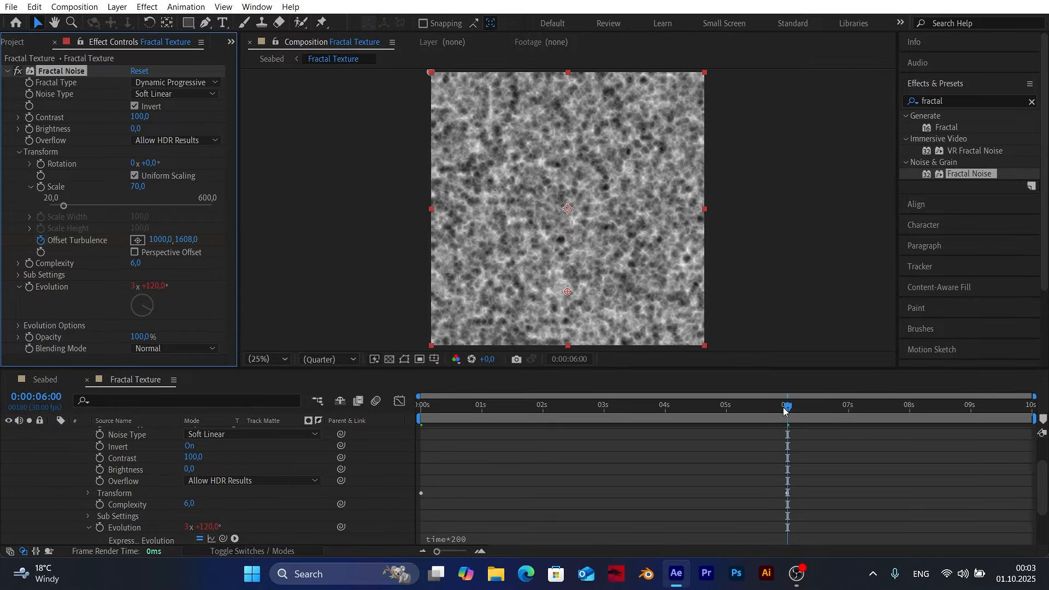
pyautogui.moveTo(685, 416); pyautogui.dragTo(767, 412)
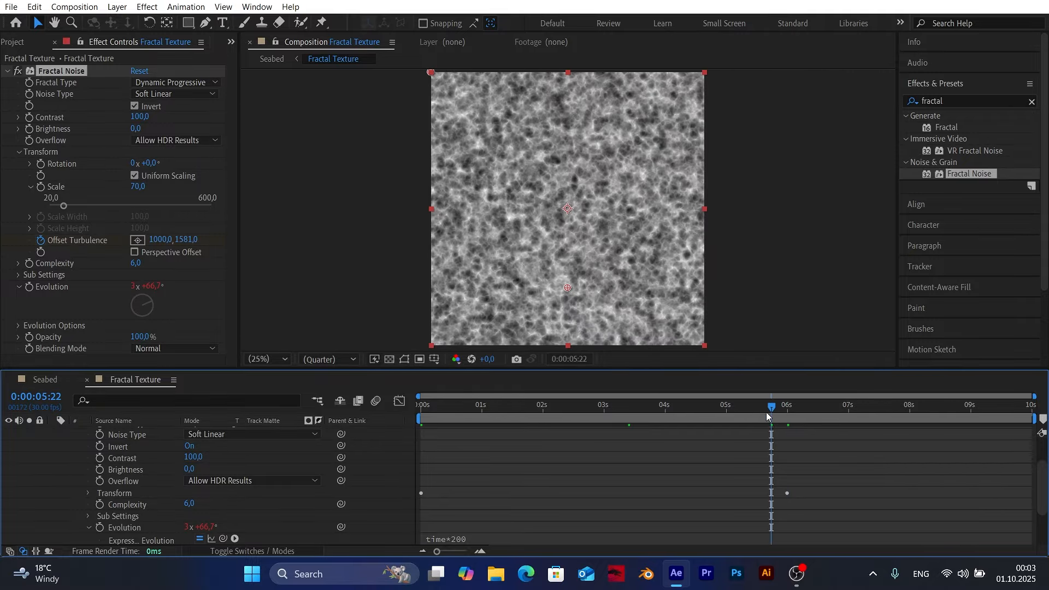
# Step: Add the expression loopOut("offset") to Offset Turbulence and preview the looping motion
pyautogui.keyDown('alt'); pyautogui.click(39, 243); pyautogui.keyUp('alt')
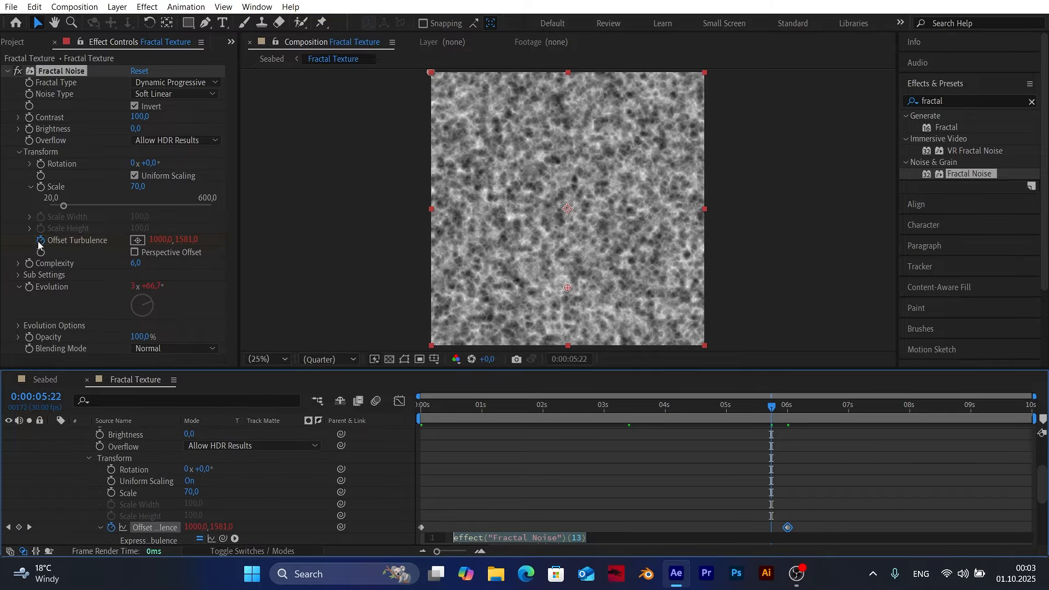
pyautogui.write('loop')
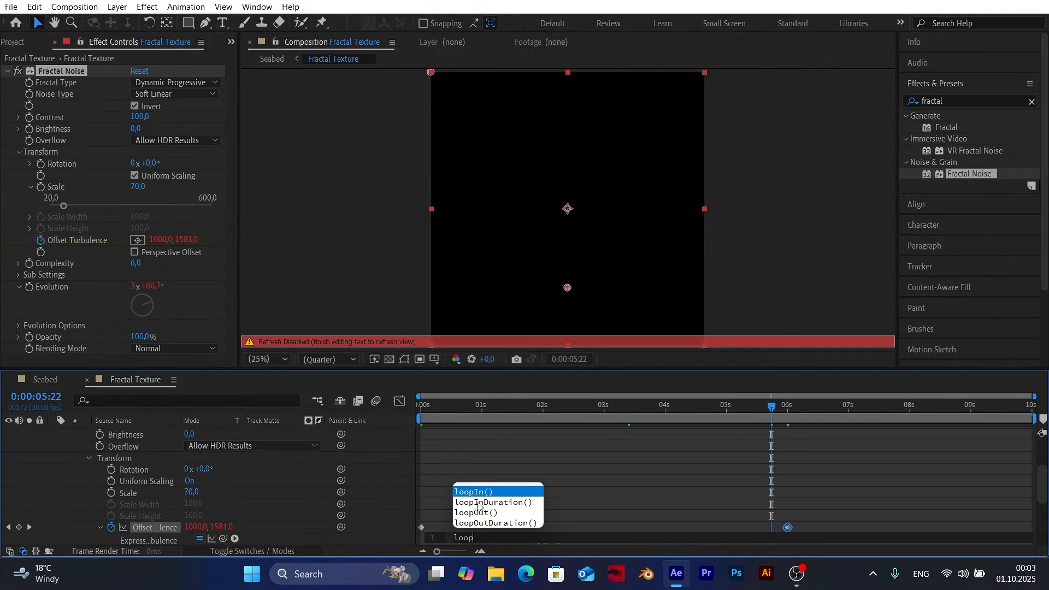
pyautogui.click(481, 513)
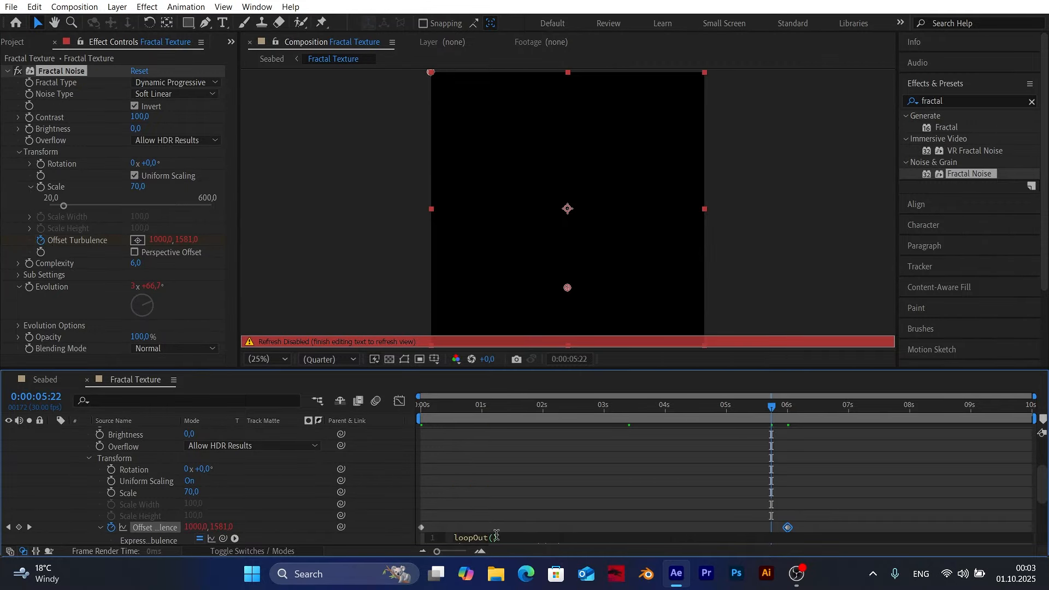
pyautogui.write('"')
pyautogui.click(513, 513)
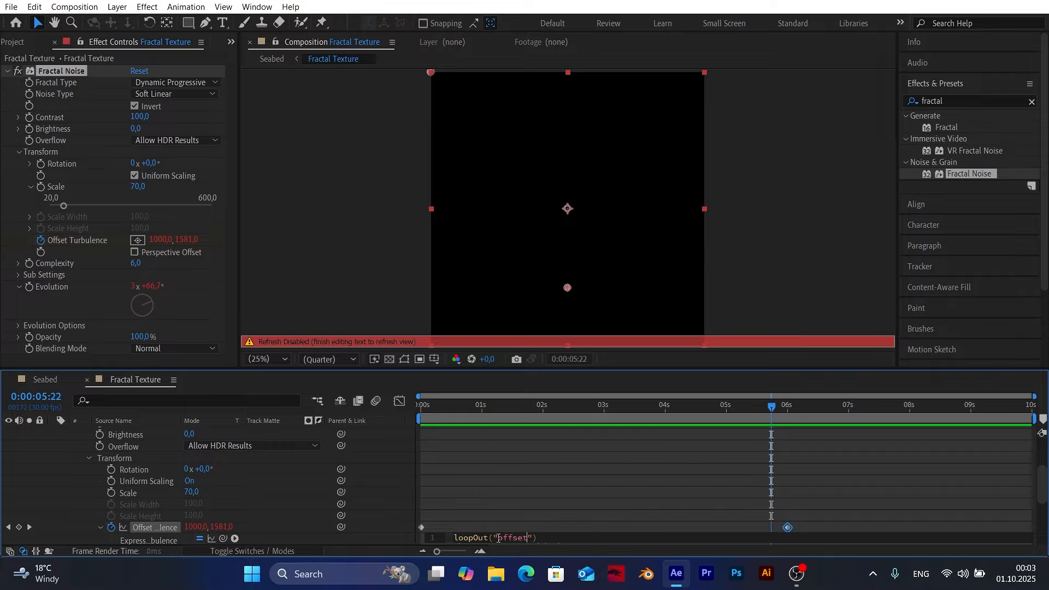
pyautogui.click(388, 516)
pyautogui.moveTo(770, 410); pyautogui.dragTo(742, 421)
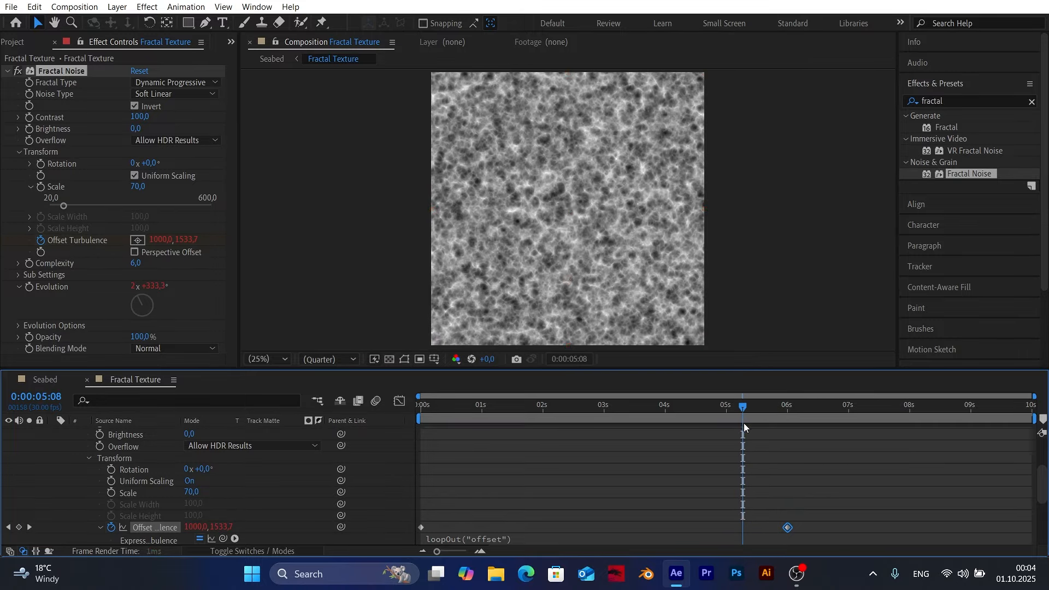
pyautogui.press('space')
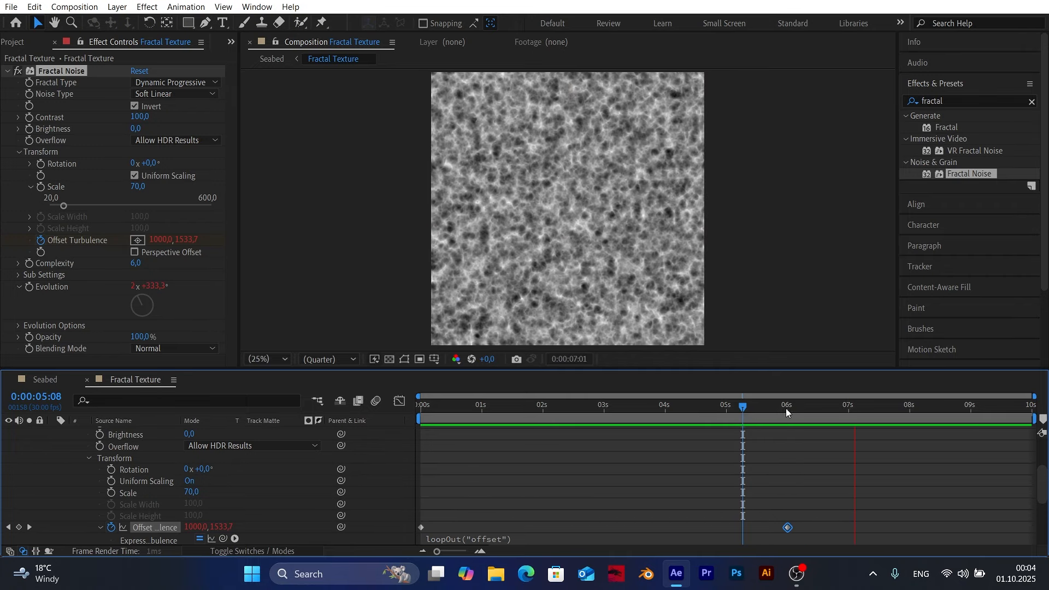
pyautogui.moveTo(786, 408); pyautogui.dragTo(43, 464)
# Step: Collapse the Fractal Texture layer's properties and, in the Seabed composition, rename the Fractal Texture layer as Flor
pyautogui.scroll(3, 47, 445)
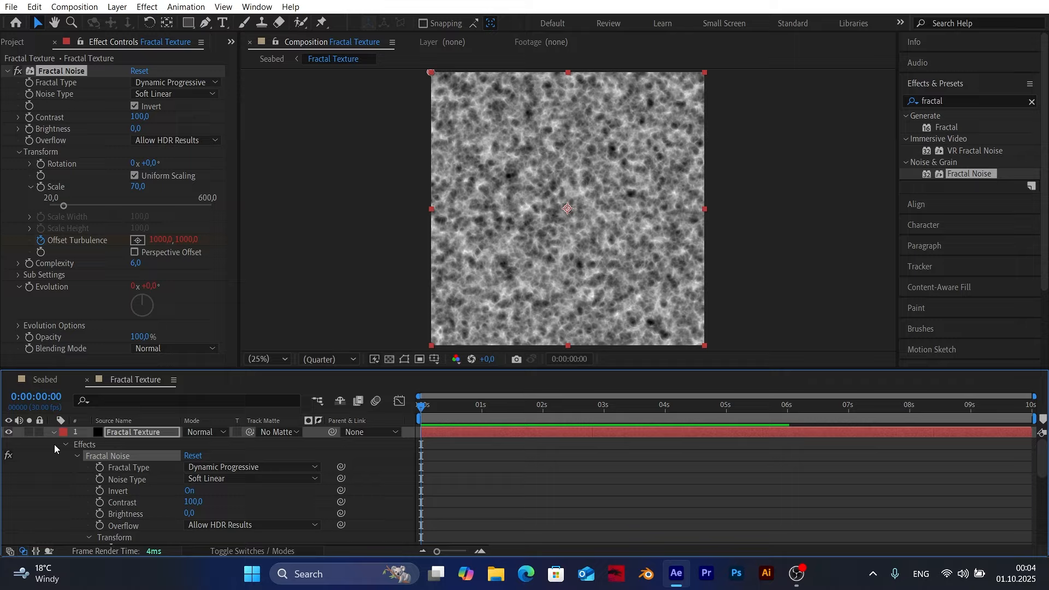
pyautogui.click(52, 432)
pyautogui.click(55, 380)
pyautogui.rightClick(136, 431)
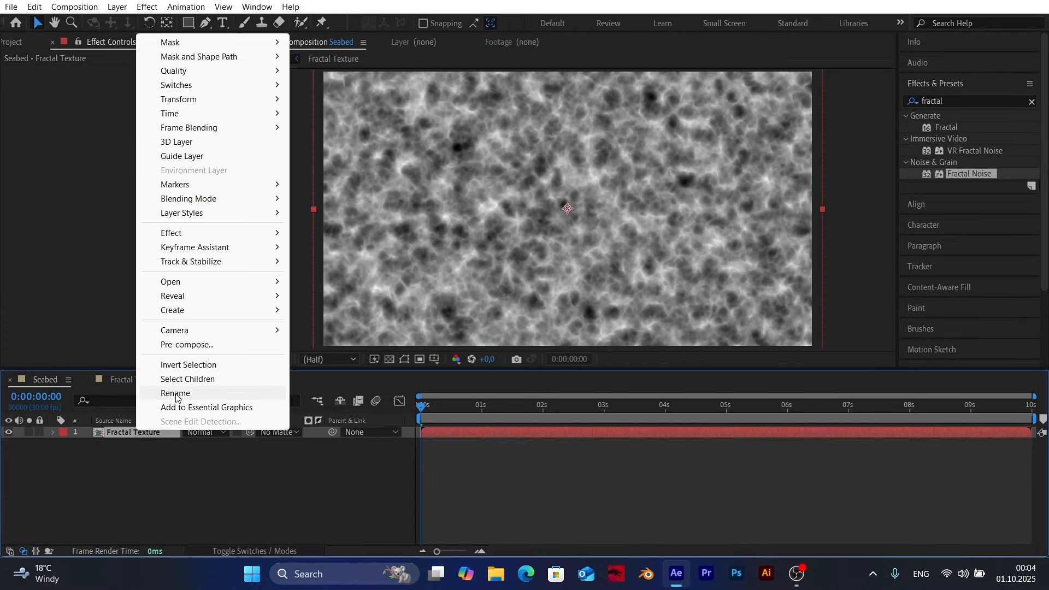
pyautogui.click(189, 392)
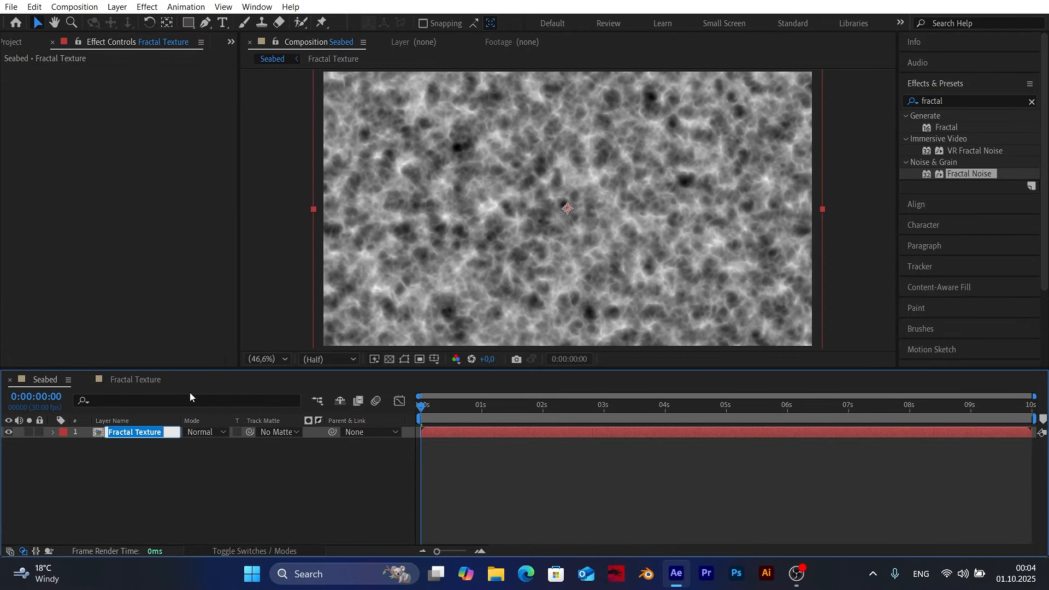
pyautogui.write('Flor')
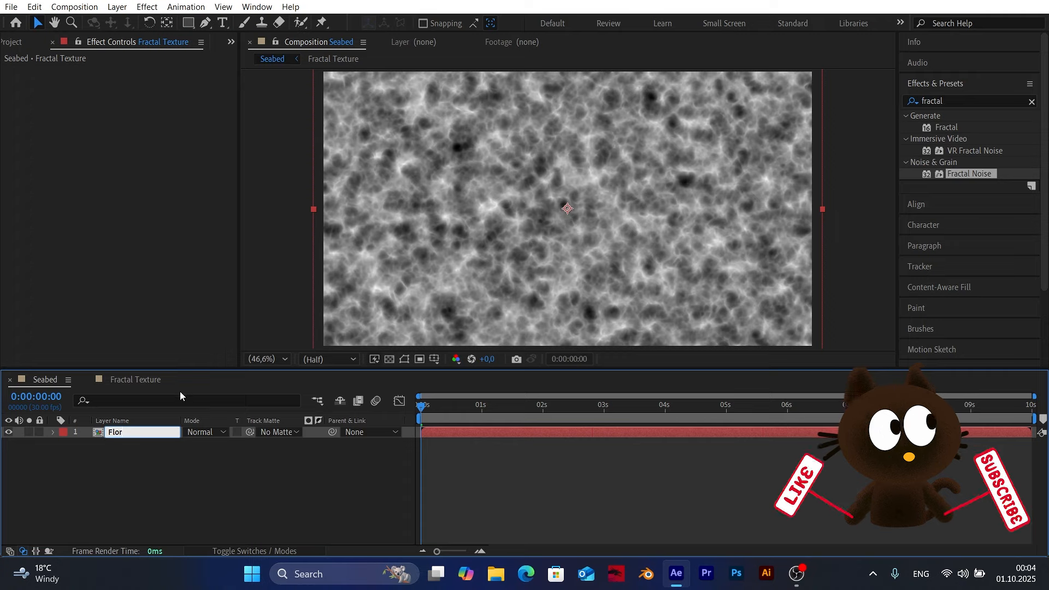
pyautogui.click(172, 471)
# Step: Make the Flor layer a 3D layer and reveal its rotation properties
pyautogui.click(132, 435)
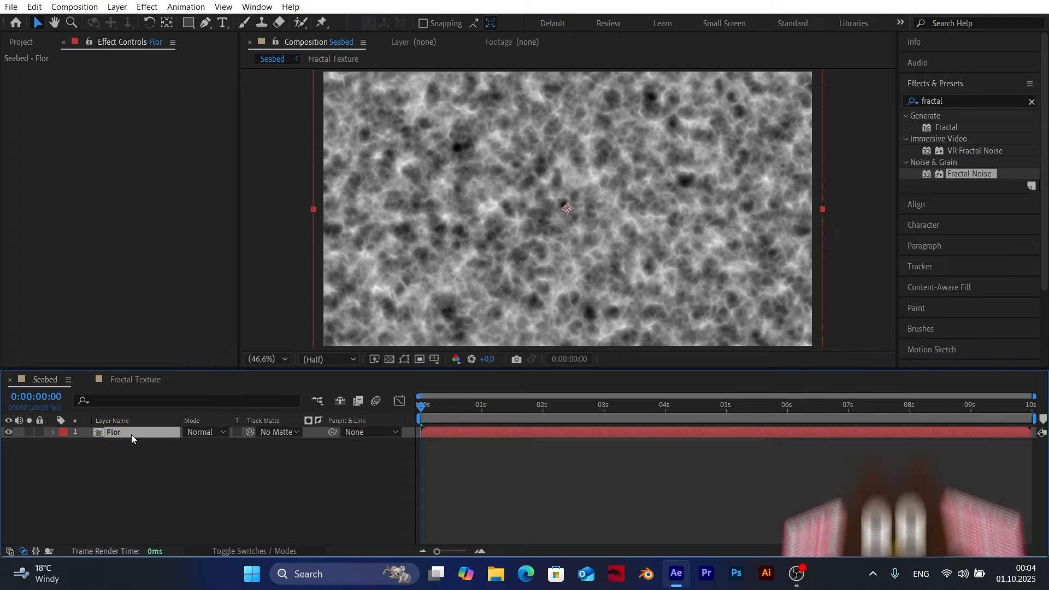
pyautogui.click(273, 551)
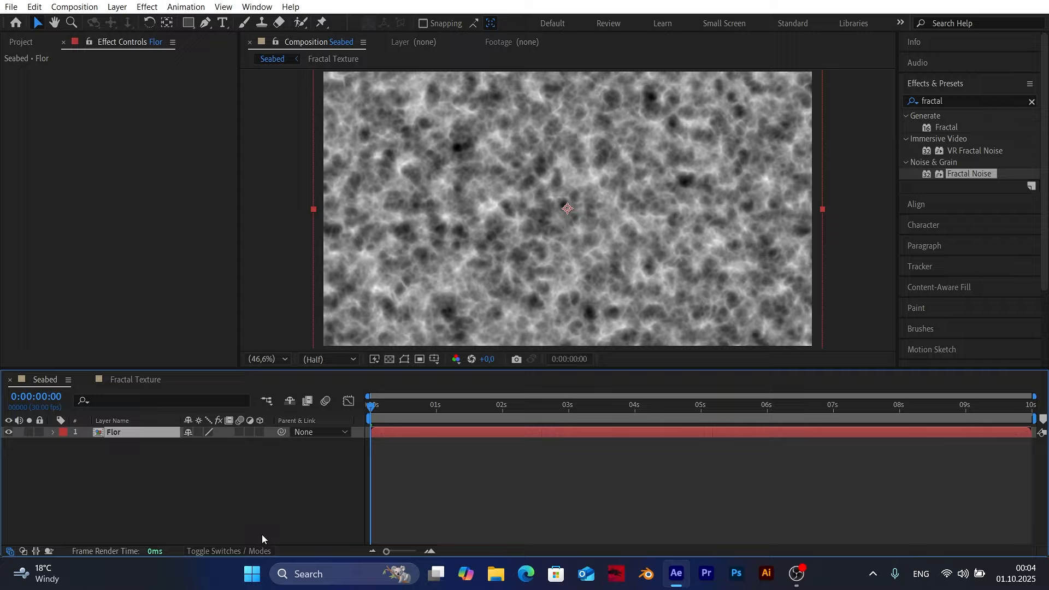
pyautogui.click(260, 434)
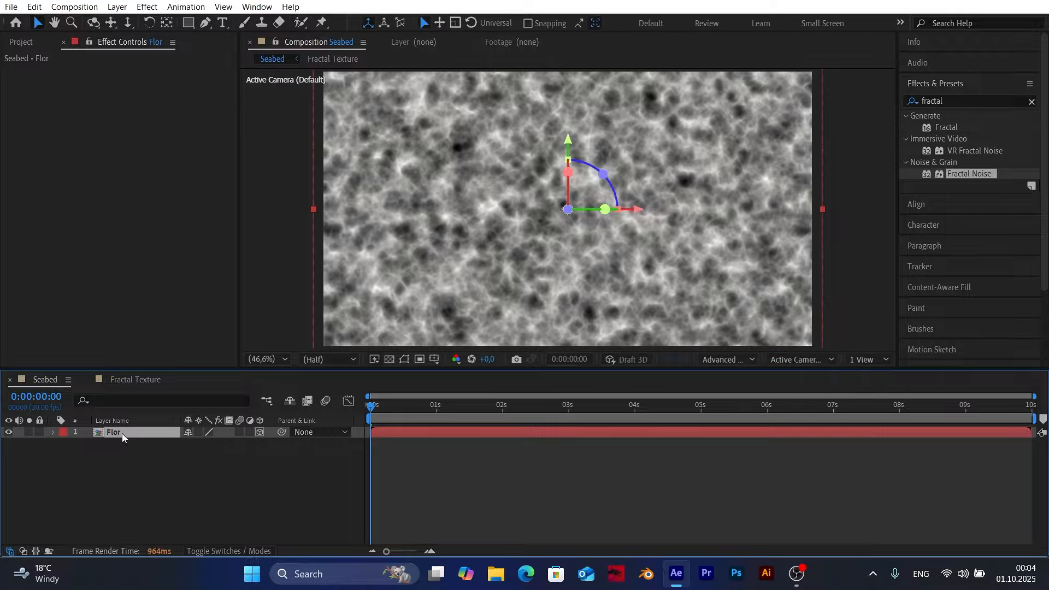
pyautogui.press('r')
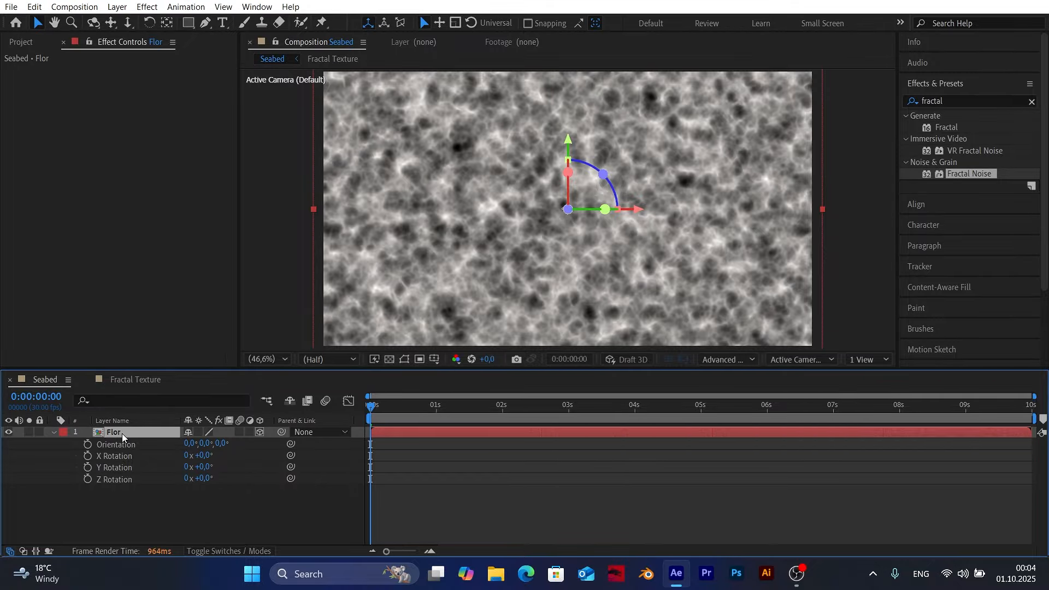
# Step: Set the Flor layer's X Rotation to -90° and lower the layer to a Y position of about 878
pyautogui.click(203, 457)
pyautogui.write('-90')
pyautogui.press('Return')
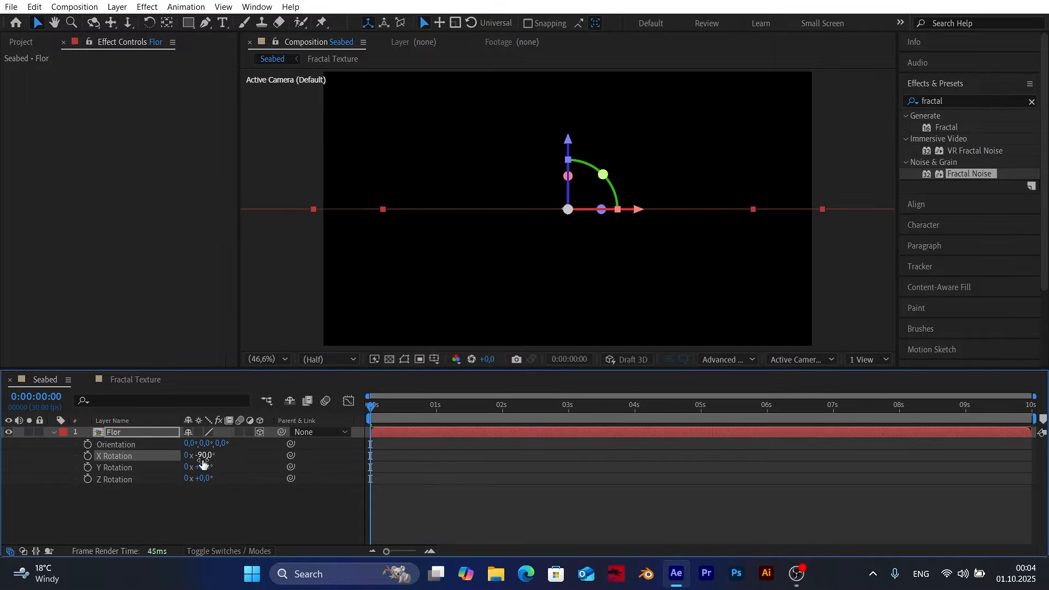
pyautogui.click(123, 440)
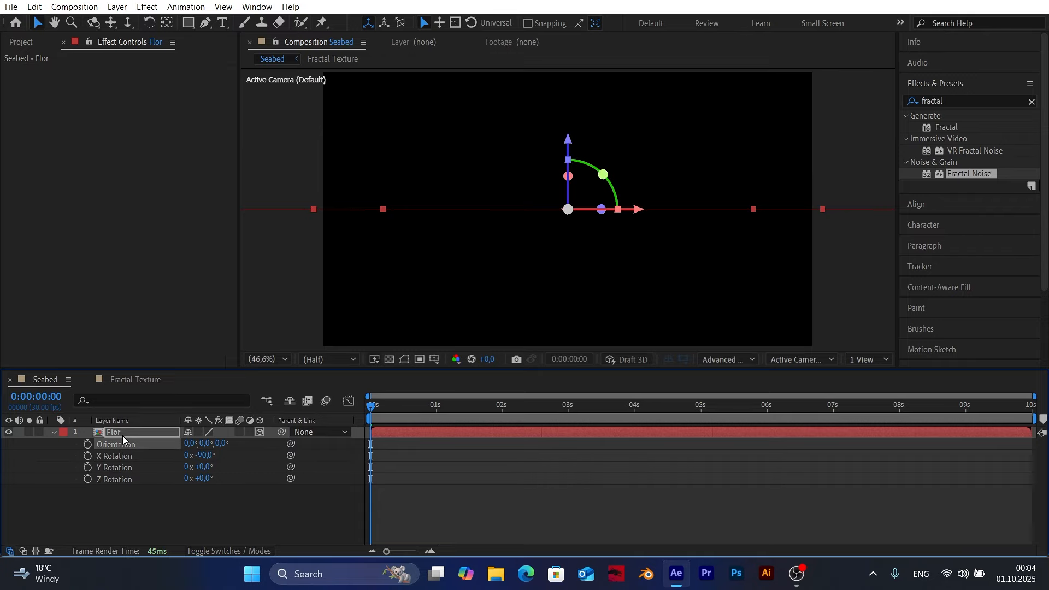
pyautogui.click(123, 435)
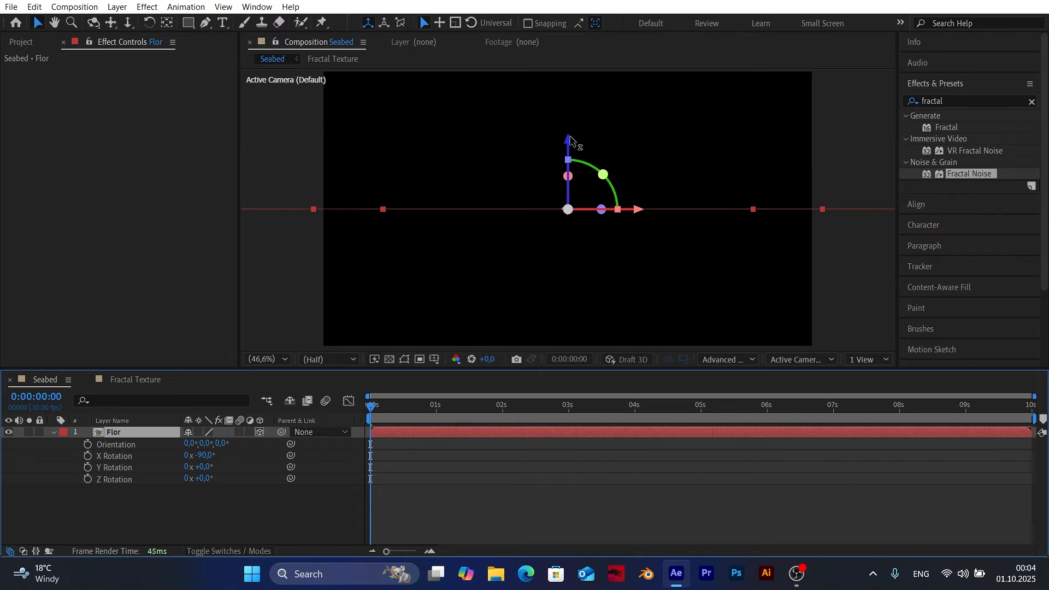
pyautogui.moveTo(570, 140); pyautogui.dragTo(569, 226)
# Step: Reveal the Flor layer's scale and enlarge it uniformly to 170%
pyautogui.click(125, 437)
pyautogui.hotkey('shift', 's')
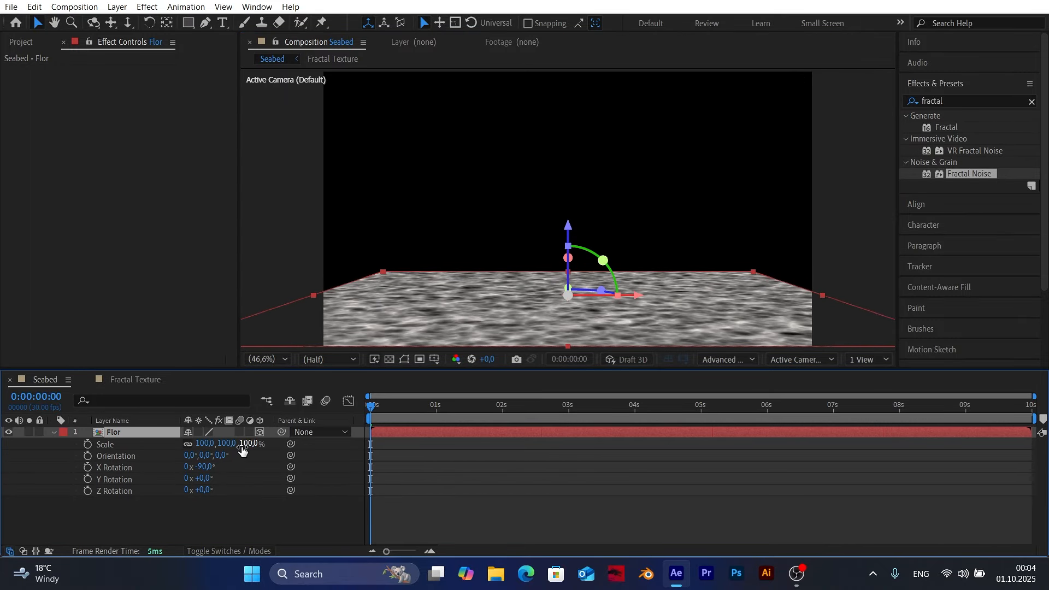
pyautogui.moveTo(247, 447); pyautogui.dragTo(296, 445)
pyautogui.click(332, 484)
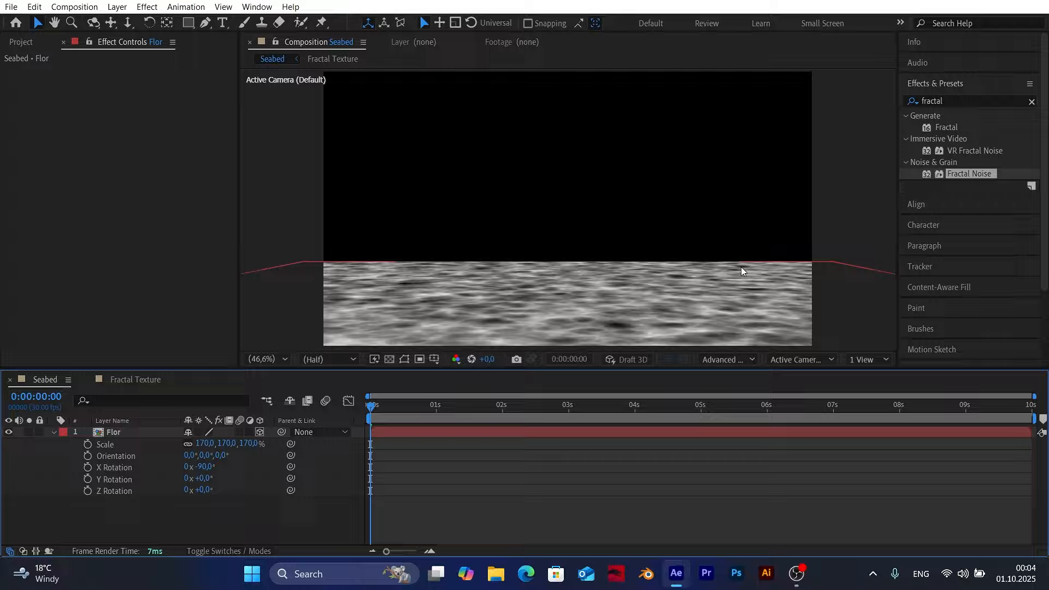
# Step: Add a full-layer elliptical mask to the Flor layer with the Ellipse Tool
pyautogui.click(110, 435)
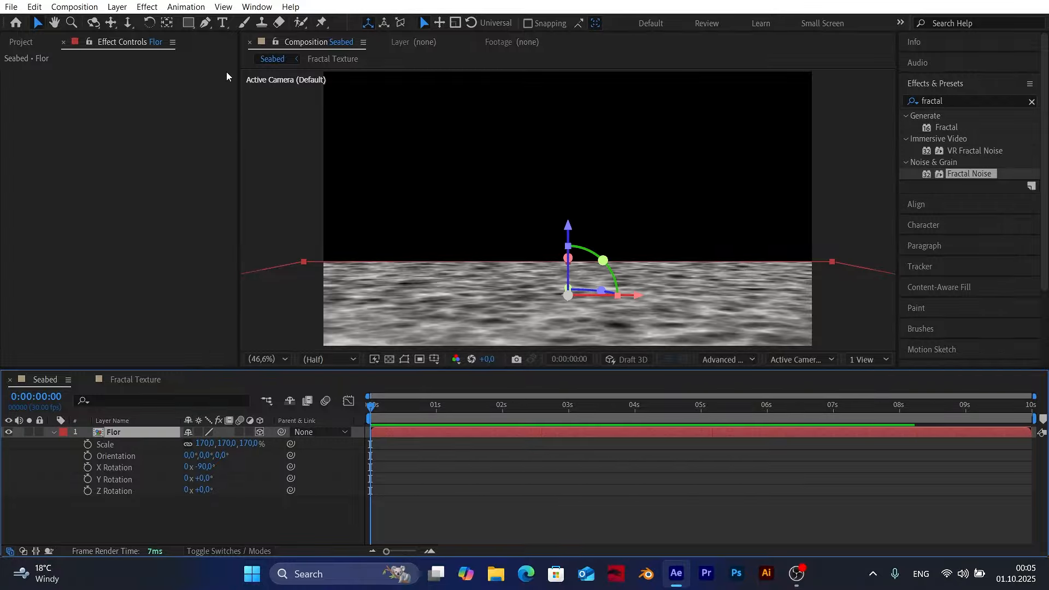
pyautogui.click(188, 23)
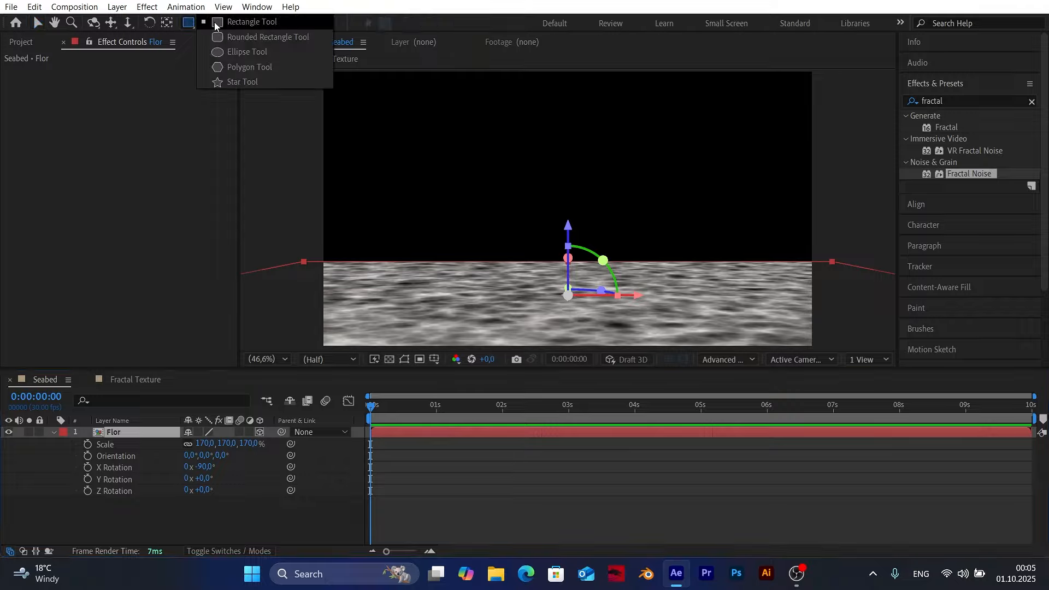
pyautogui.click(243, 54)
pyautogui.doubleClick(187, 24)
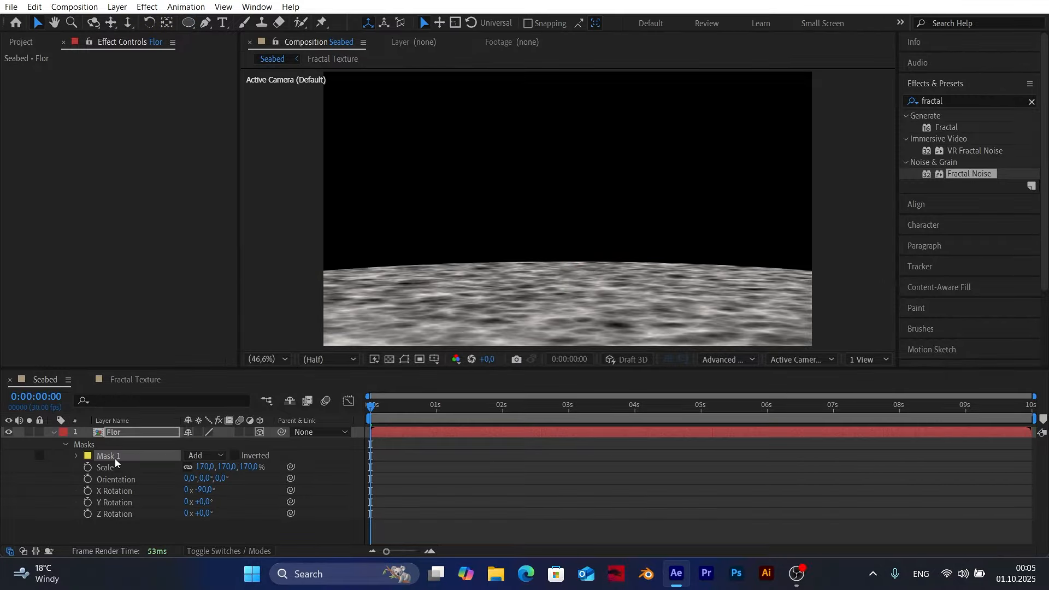
# Step: Set the Flor mask's expansion to -200 pixels and its feather to 450 pixels
pyautogui.click(75, 455)
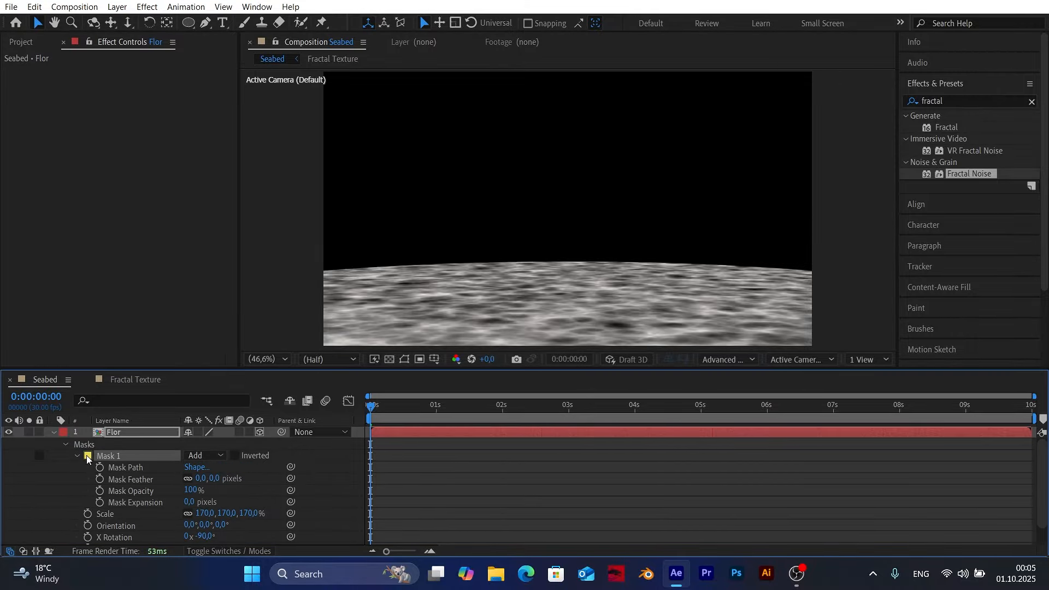
pyautogui.click(189, 501)
pyautogui.write('-200')
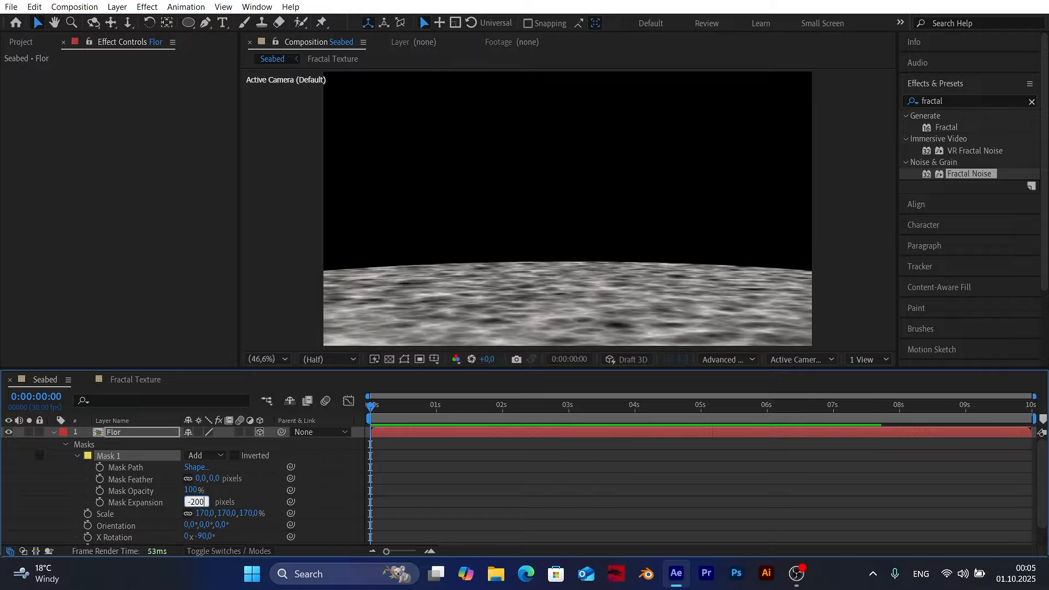
pyautogui.press('Return')
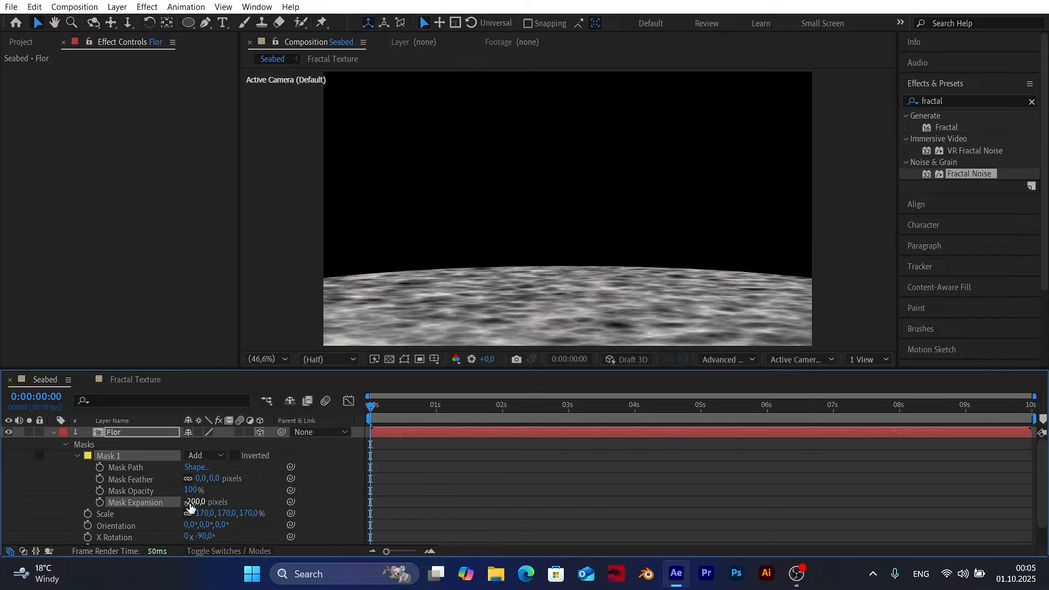
pyautogui.click(215, 479)
pyautogui.write('450')
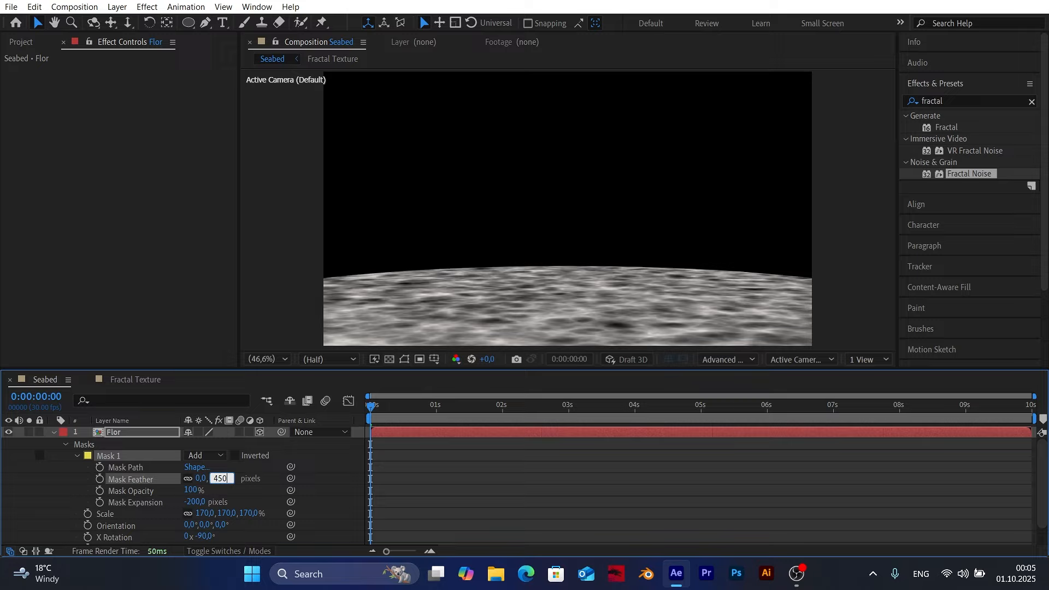
pyautogui.press('Return')
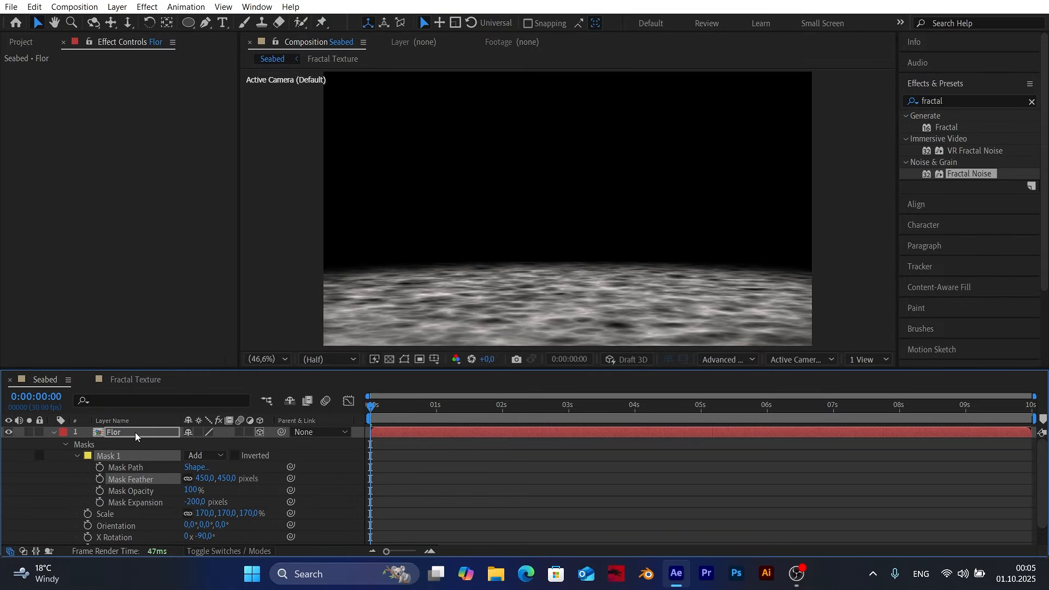
pyautogui.click(76, 455)
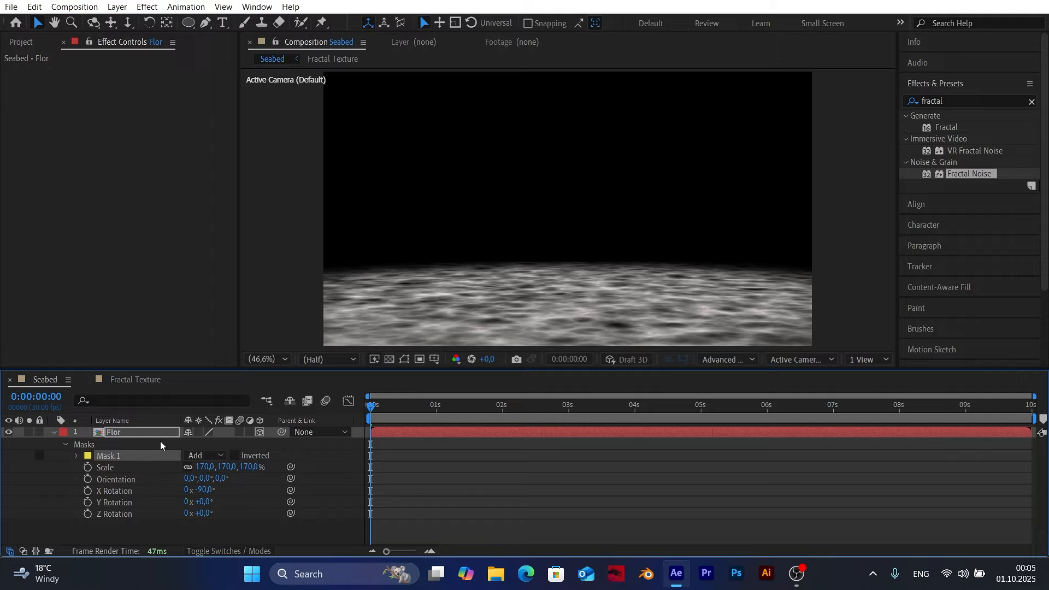
# Step: Move the Flor layer back to a Z position of 625, collapse its properties and preview the animation
pyautogui.click(133, 432)
pyautogui.hotkey('shift', 'p')
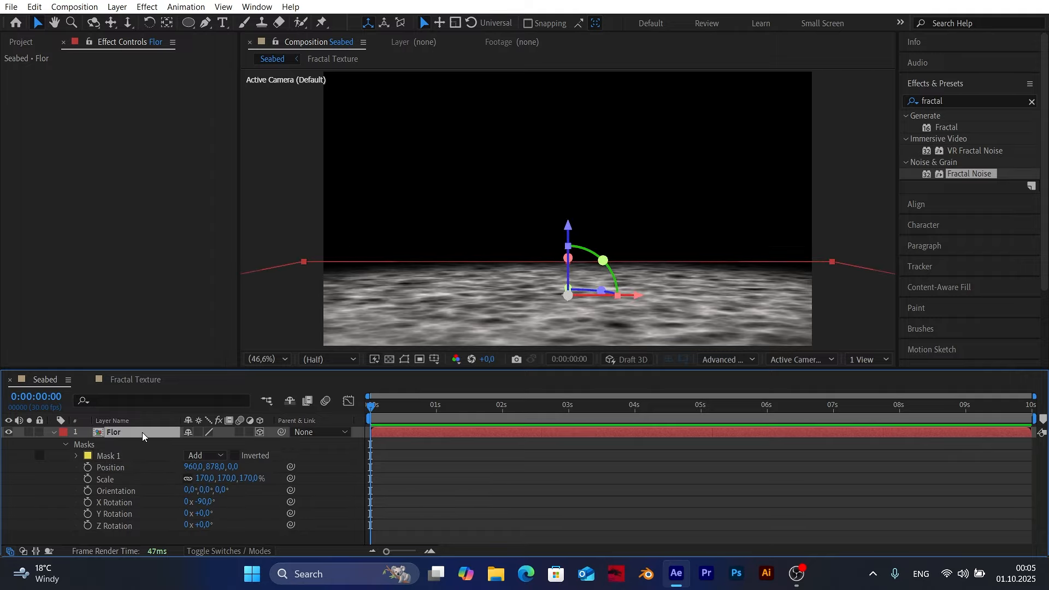
pyautogui.click(105, 467)
pyautogui.moveTo(233, 466); pyautogui.dragTo(660, 464)
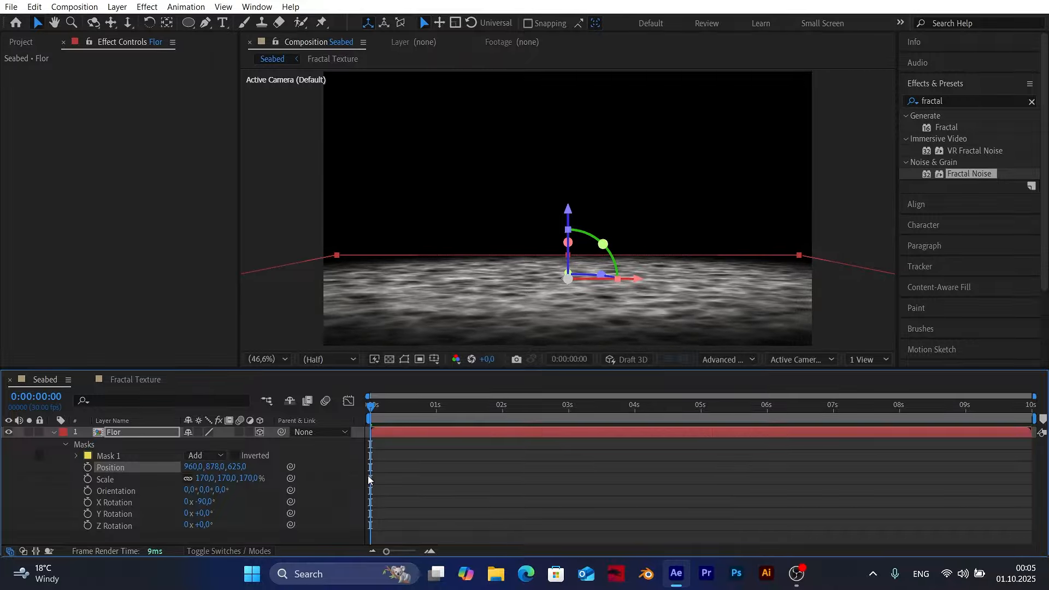
pyautogui.click(322, 469)
pyautogui.click(54, 431)
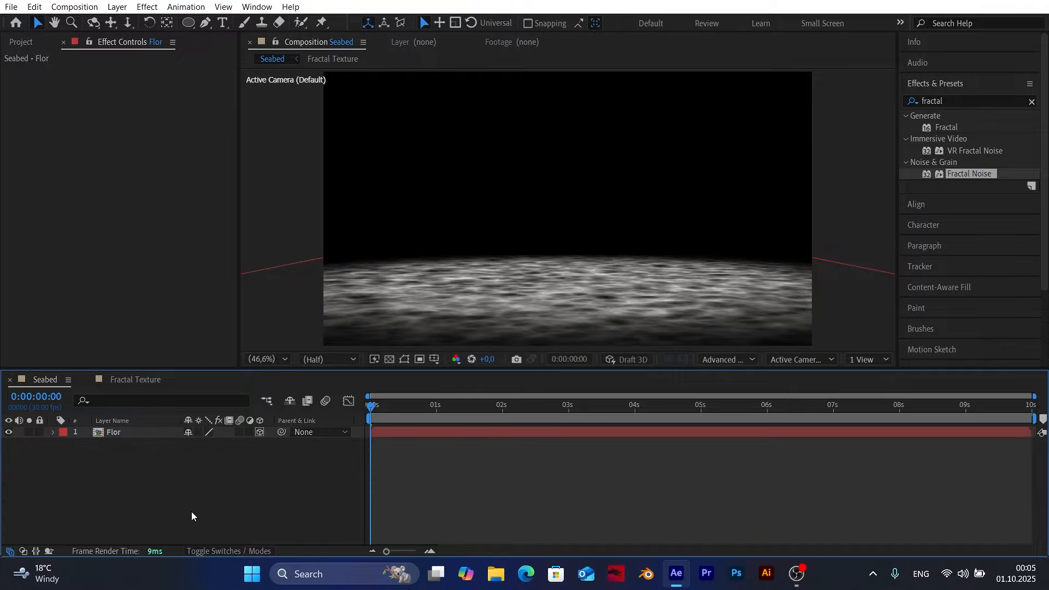
pyautogui.press('space')
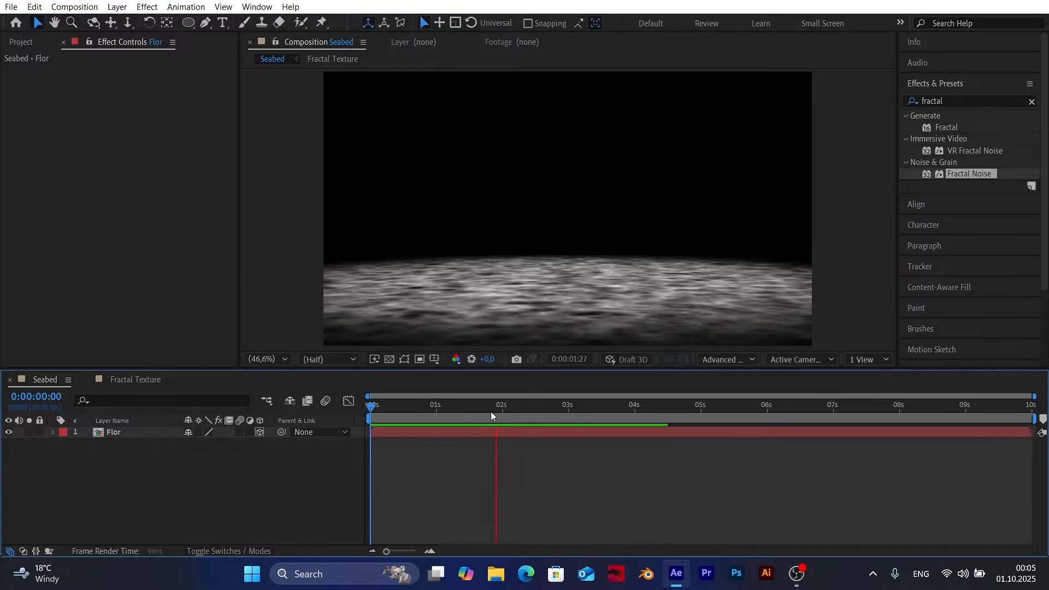
pyautogui.moveTo(491, 411); pyautogui.dragTo(252, 435)
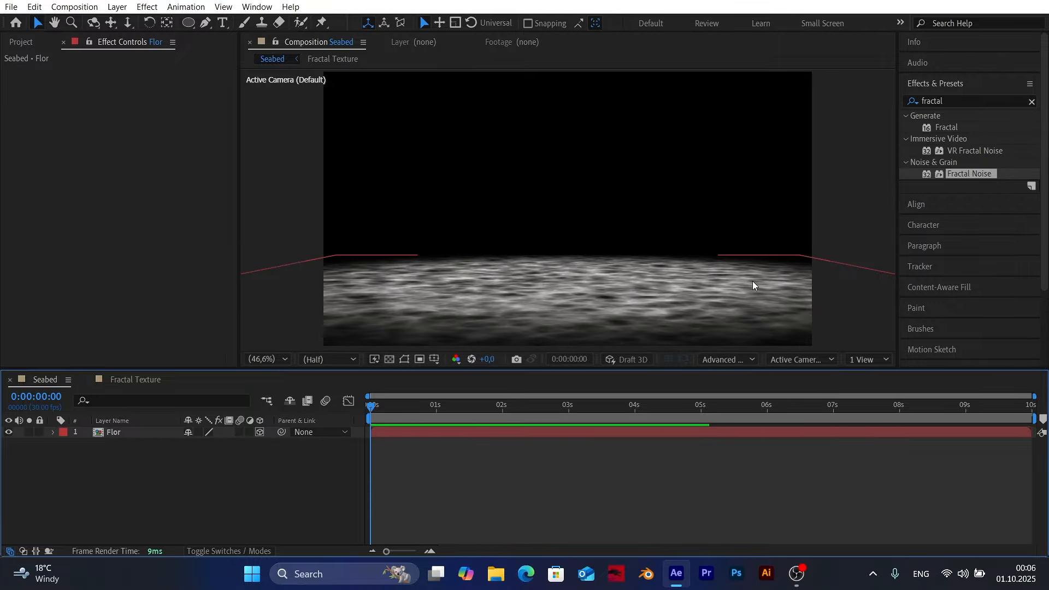
# Step: Apply the CC Vector Blur effect to the Flor layer with an Amount of 15 and preview the result
pyautogui.click(950, 102)
pyautogui.write('cc')
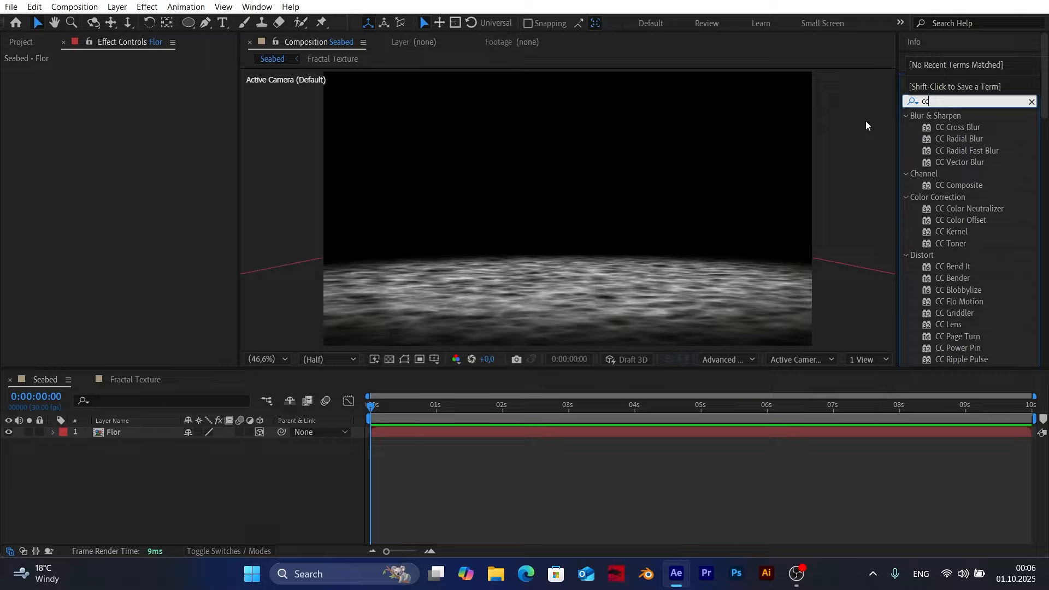
pyautogui.write(' vec')
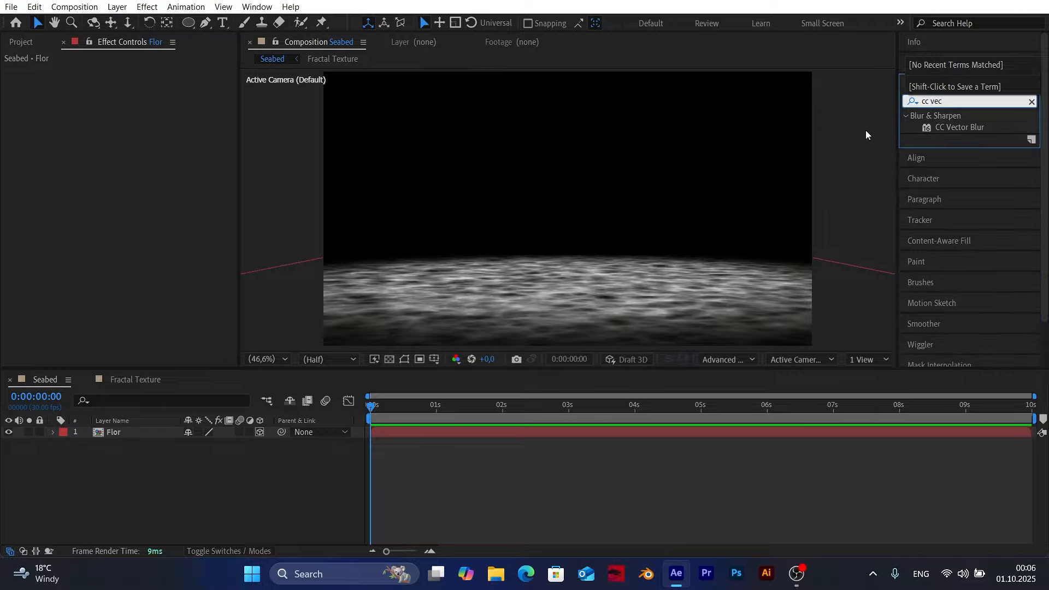
pyautogui.moveTo(953, 131); pyautogui.dragTo(121, 431)
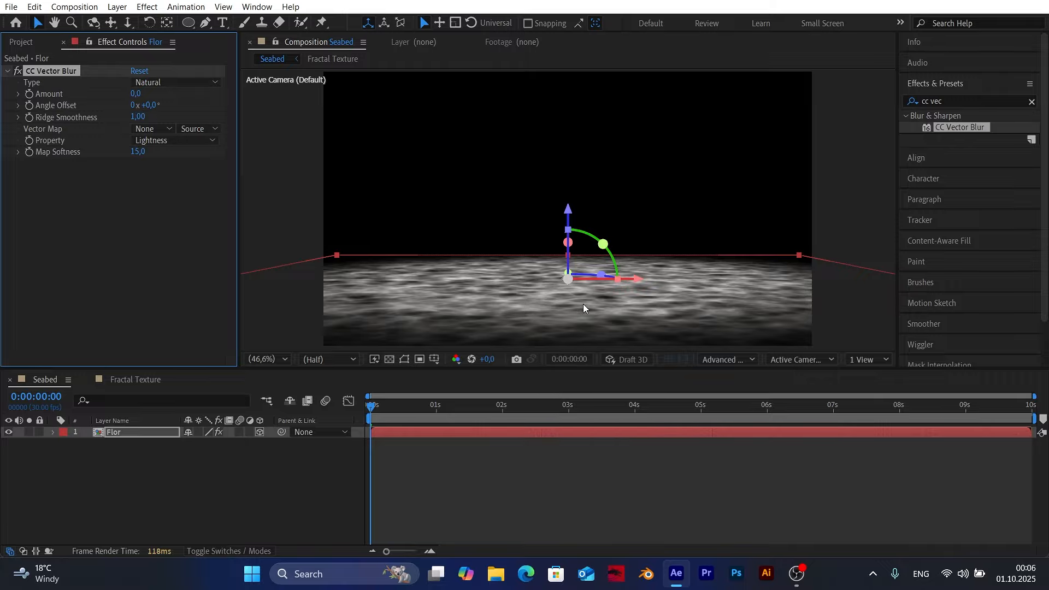
pyautogui.click(137, 94)
pyautogui.press('Return')
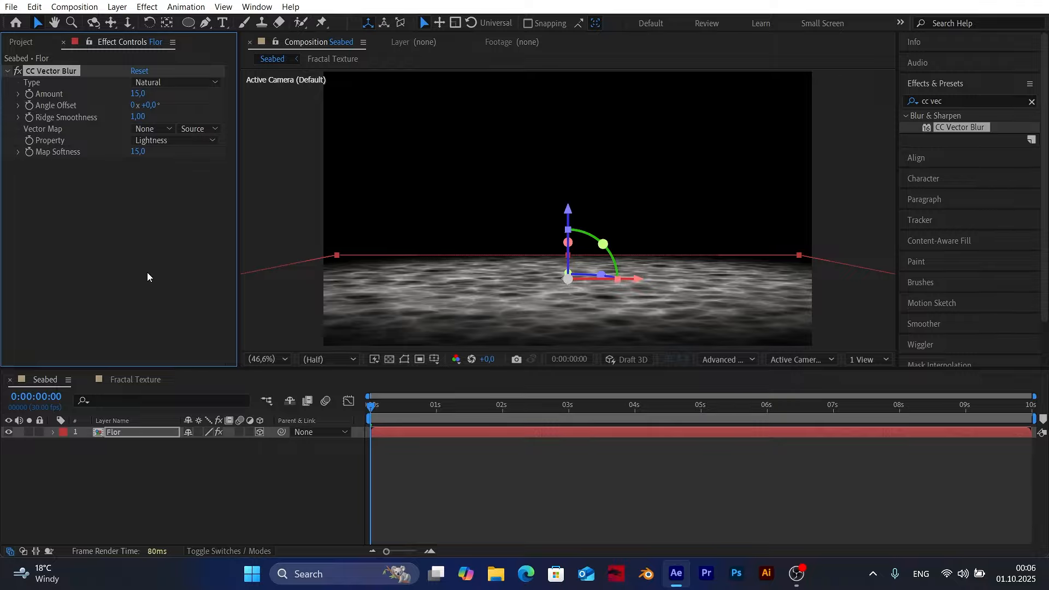
pyautogui.click(290, 458)
pyautogui.press('space')
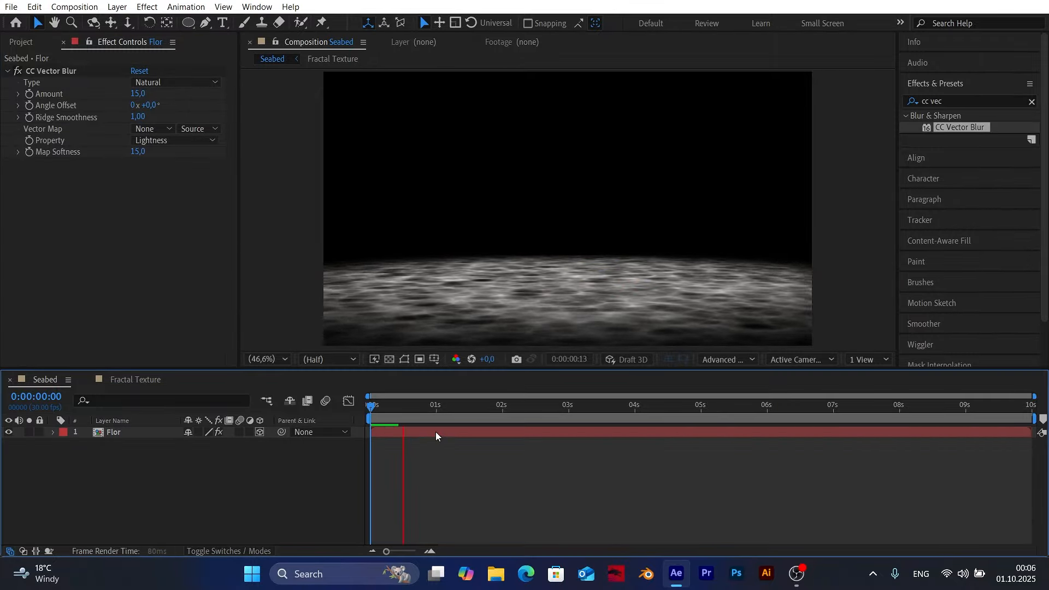
pyautogui.press('space')
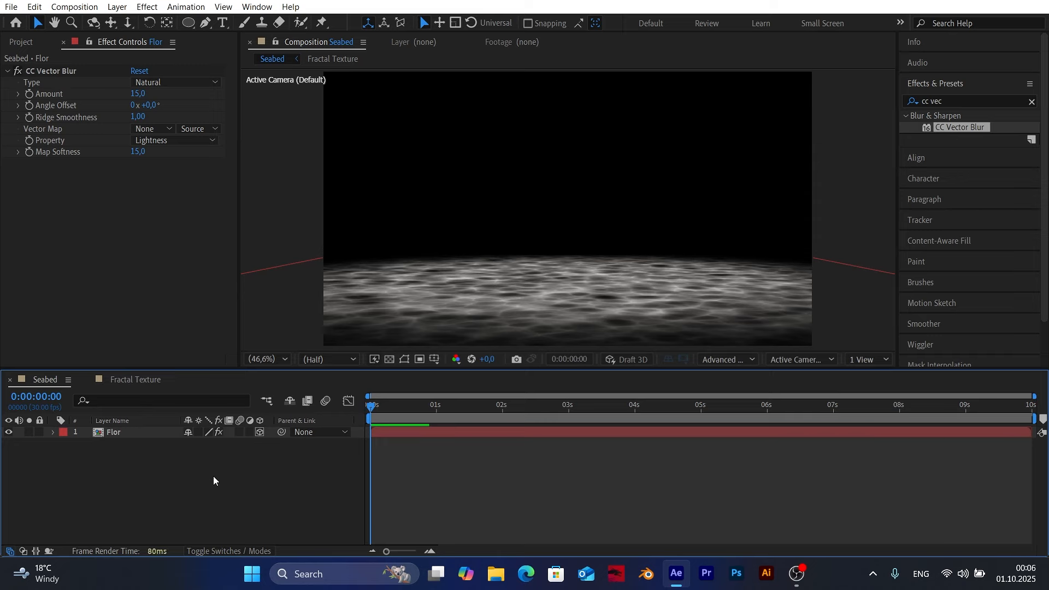
# Step: Start a new solid named Bg Color and match it to the composition size of 1920 x 1080 px
pyautogui.rightClick(198, 460)
pyautogui.moveTo(235, 300)
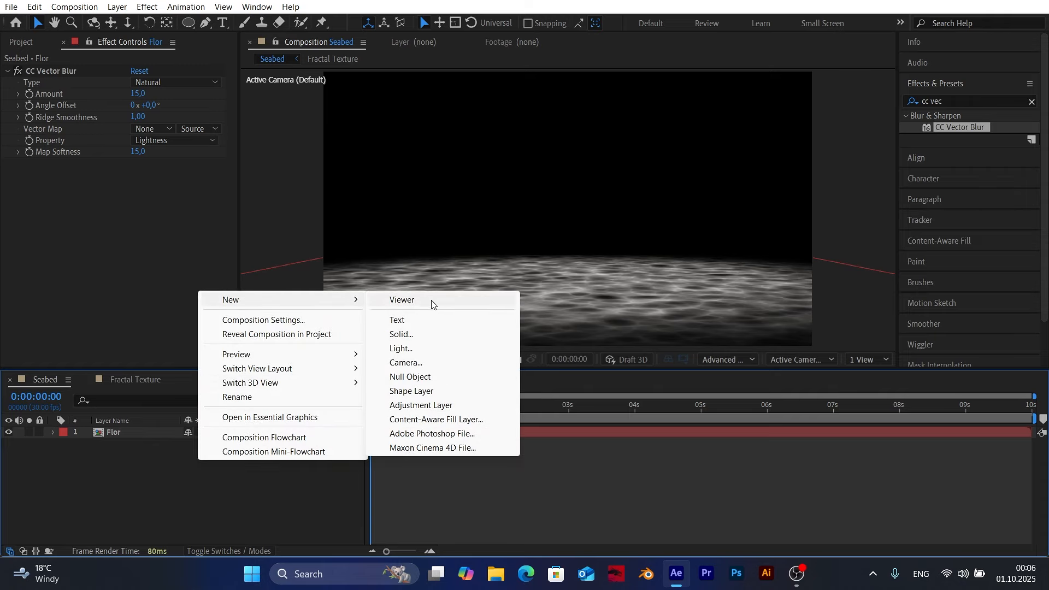
pyautogui.click(409, 333)
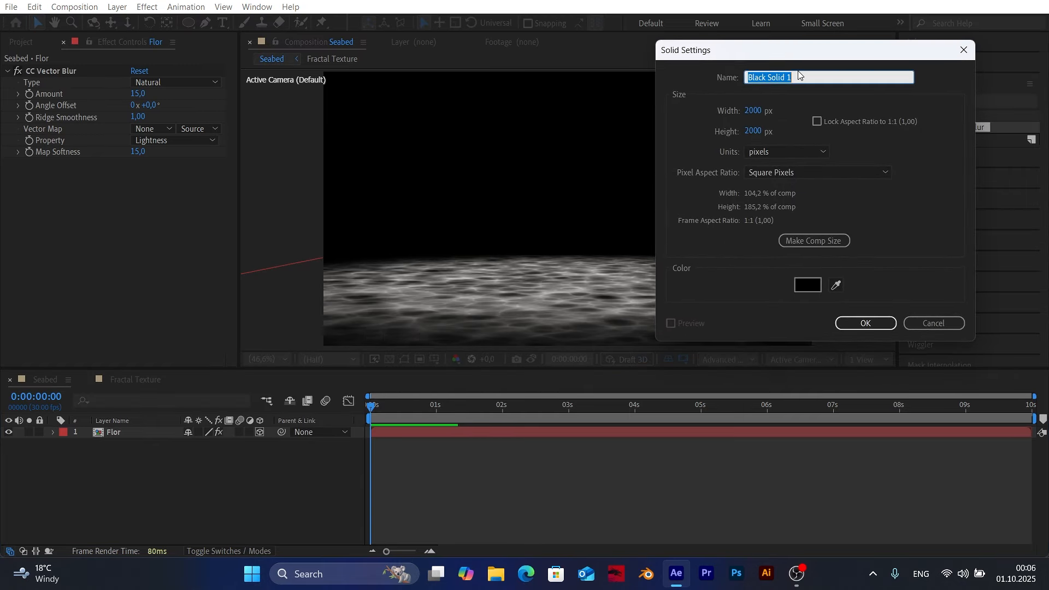
pyautogui.write('Bg Color')
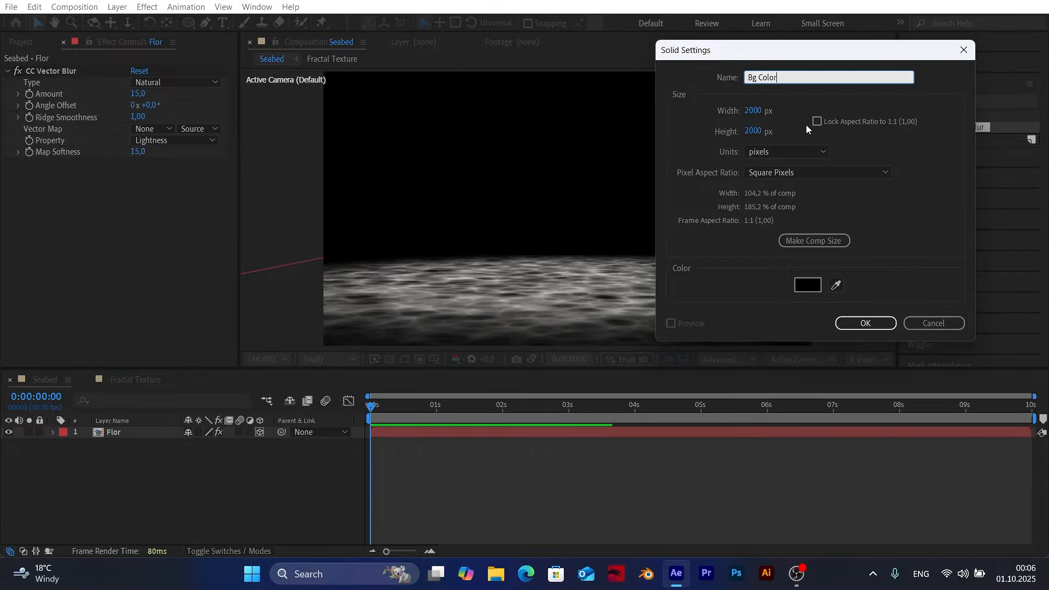
pyautogui.click(799, 244)
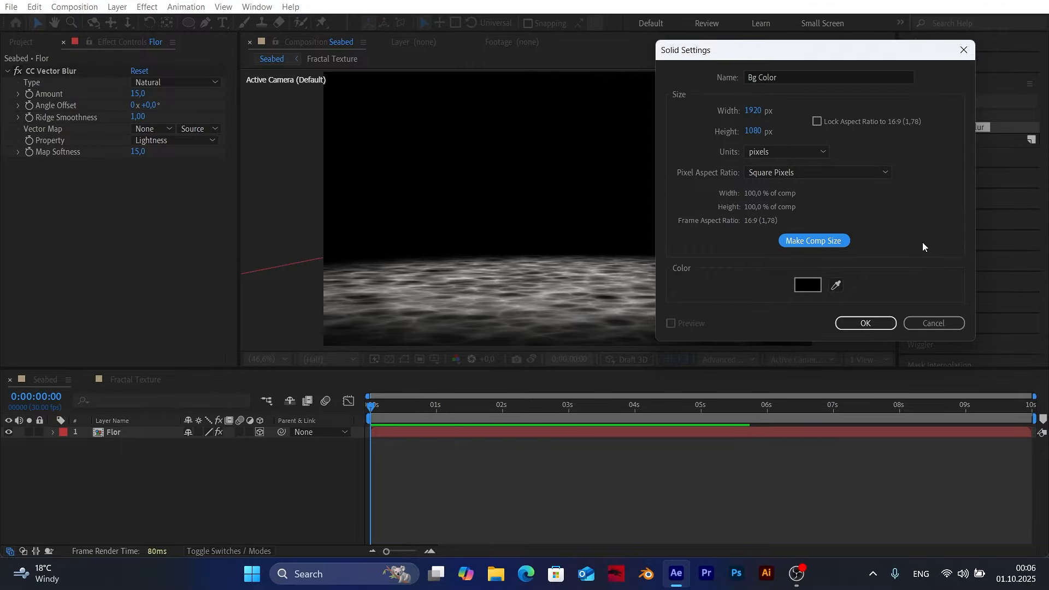
# Step: Give the Bg Color solid the dark blue colour #122133 and add it to the composition
pyautogui.click(804, 287)
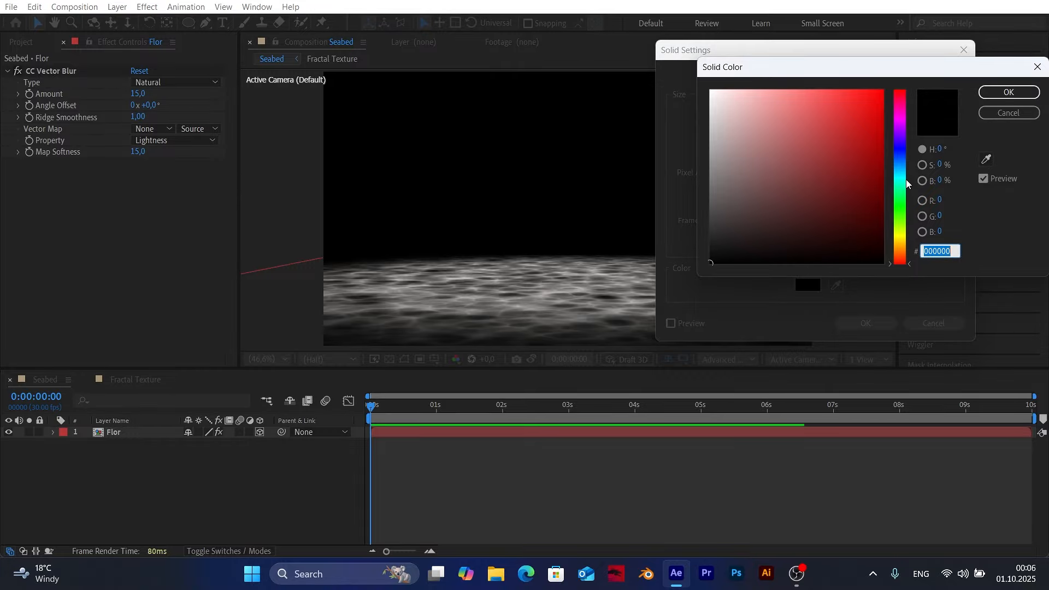
pyautogui.moveTo(907, 182); pyautogui.dragTo(902, 163)
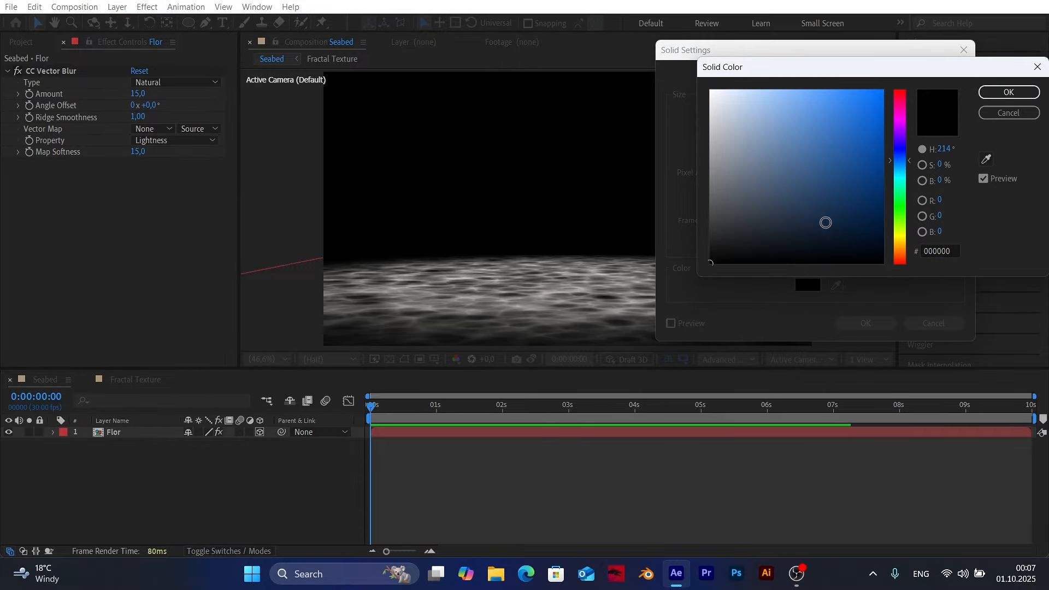
pyautogui.moveTo(824, 222); pyautogui.dragTo(819, 228)
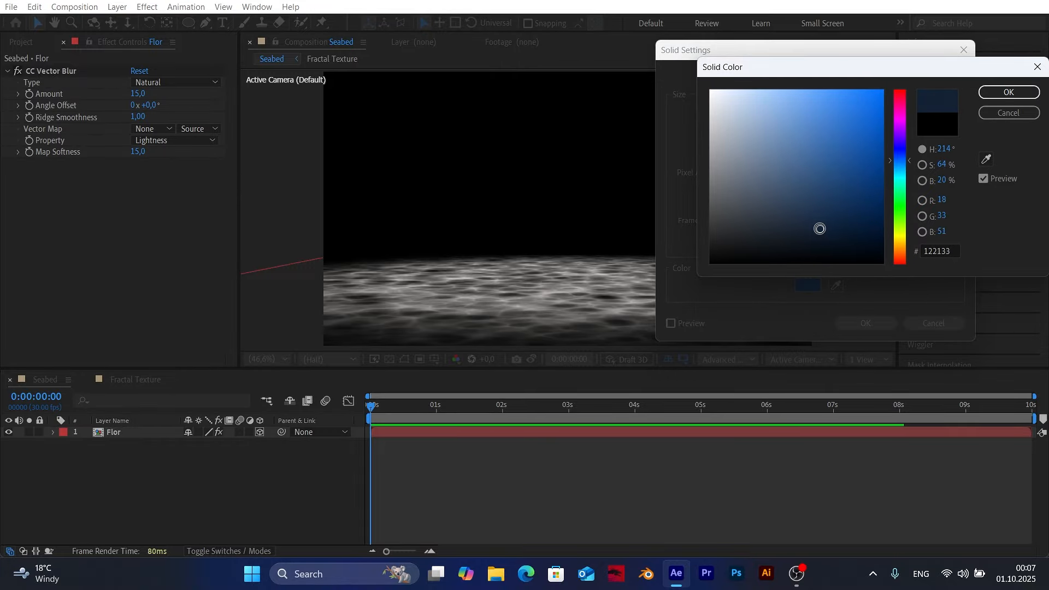
pyautogui.click(1011, 91)
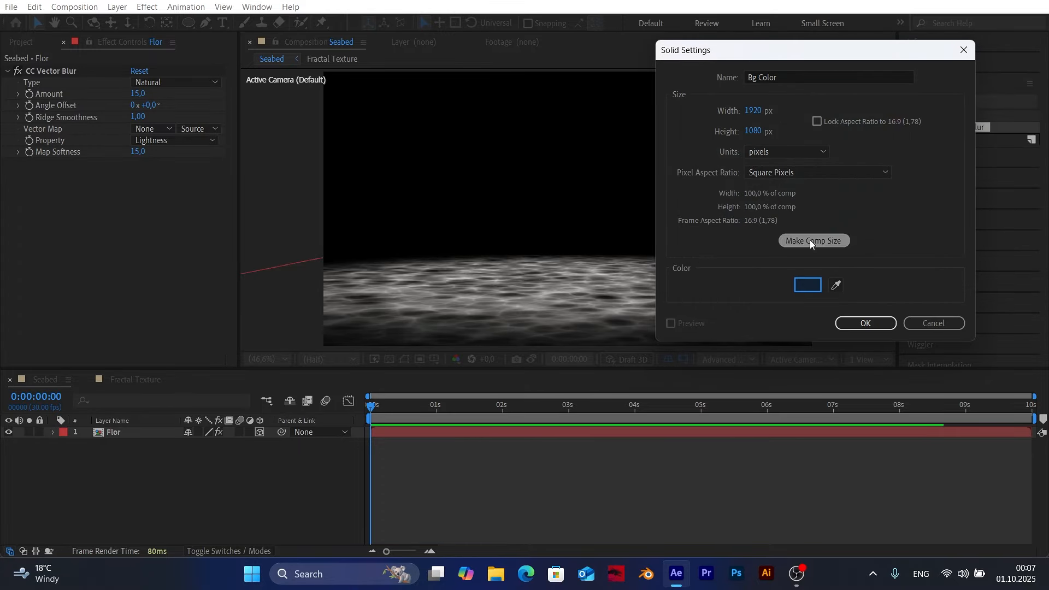
pyautogui.click(866, 323)
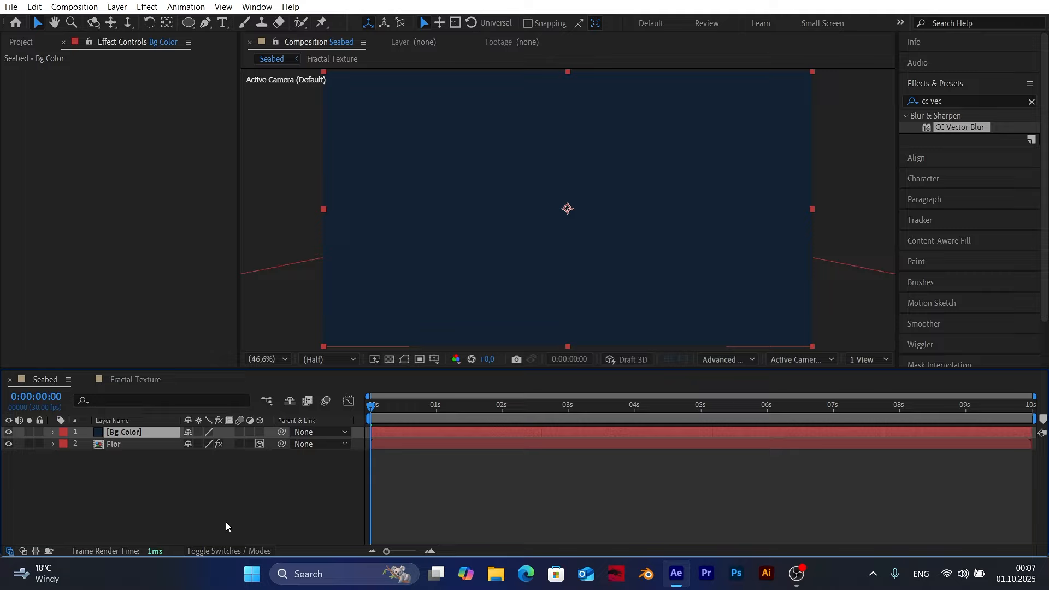
# Step: Set the Bg Color layer's blending mode to Soft Light and return to the layer switches
pyautogui.click(256, 551)
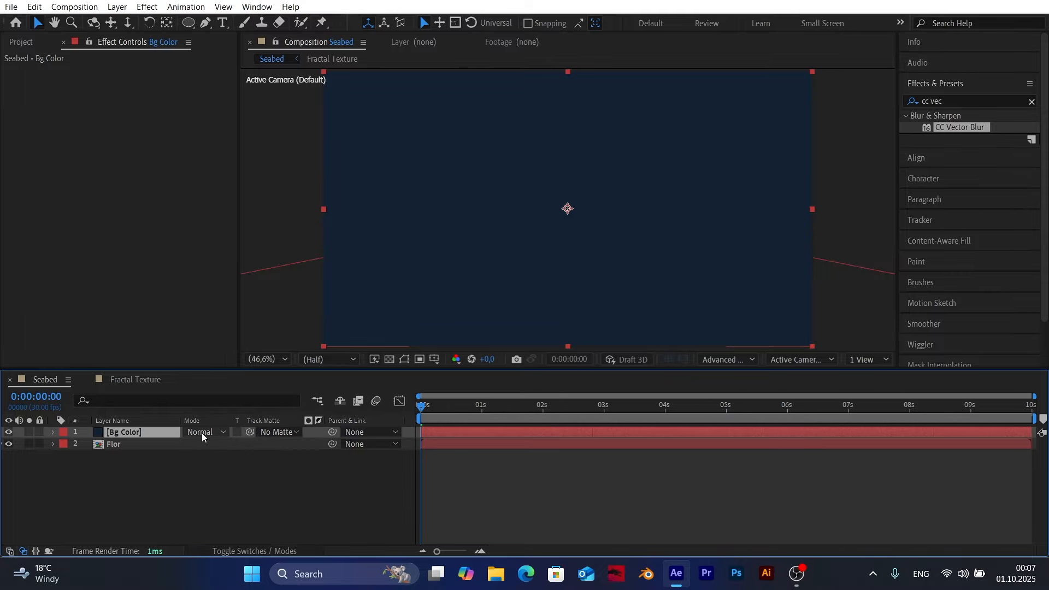
pyautogui.click(202, 433)
pyautogui.click(257, 307)
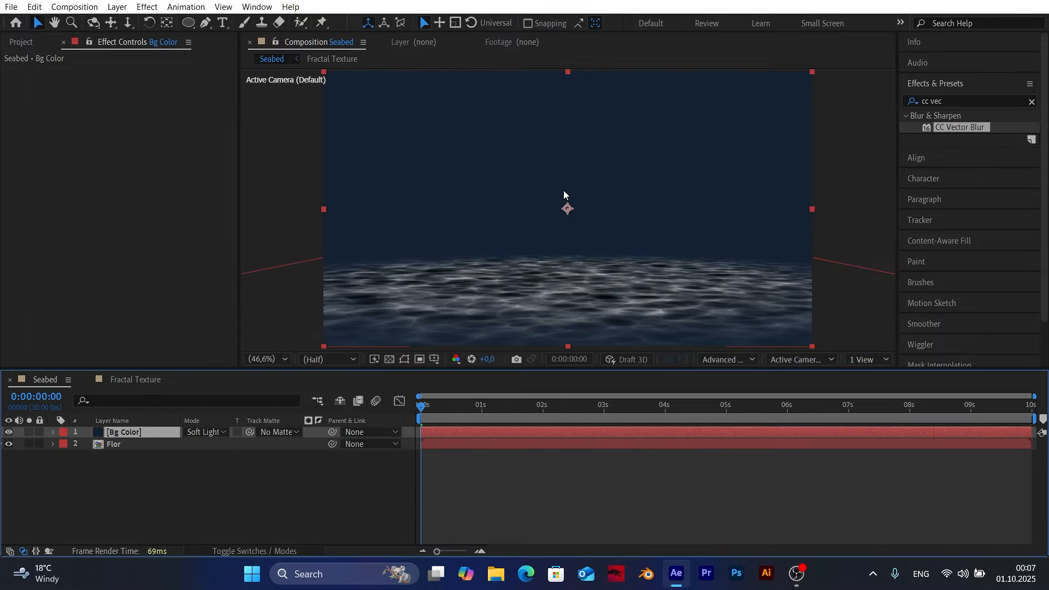
pyautogui.click(261, 551)
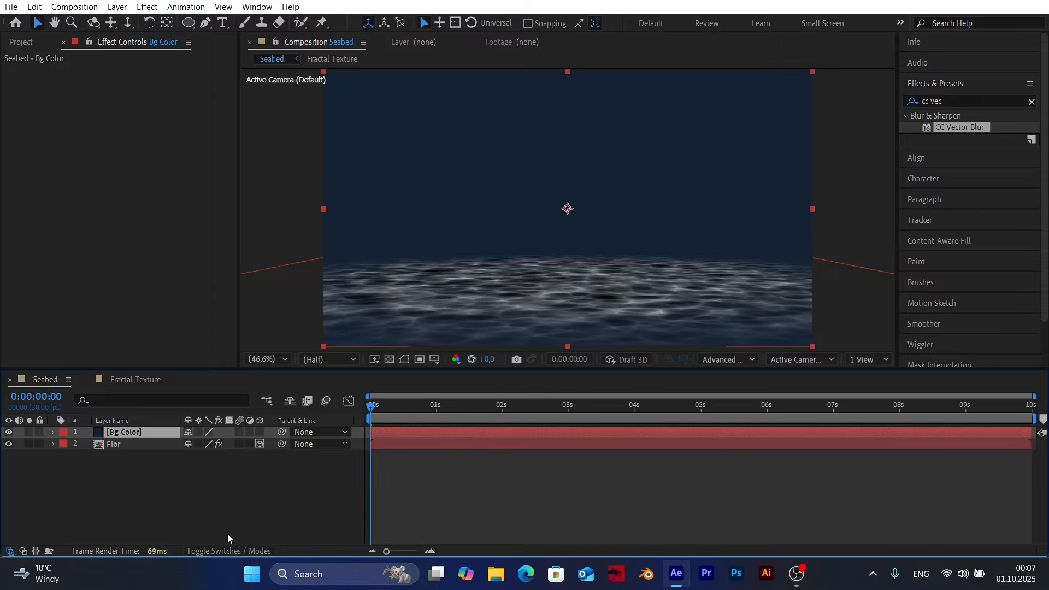
# Step: Make the Bg Color layer 3D and push it back to a Z position of 2870
pyautogui.click(260, 435)
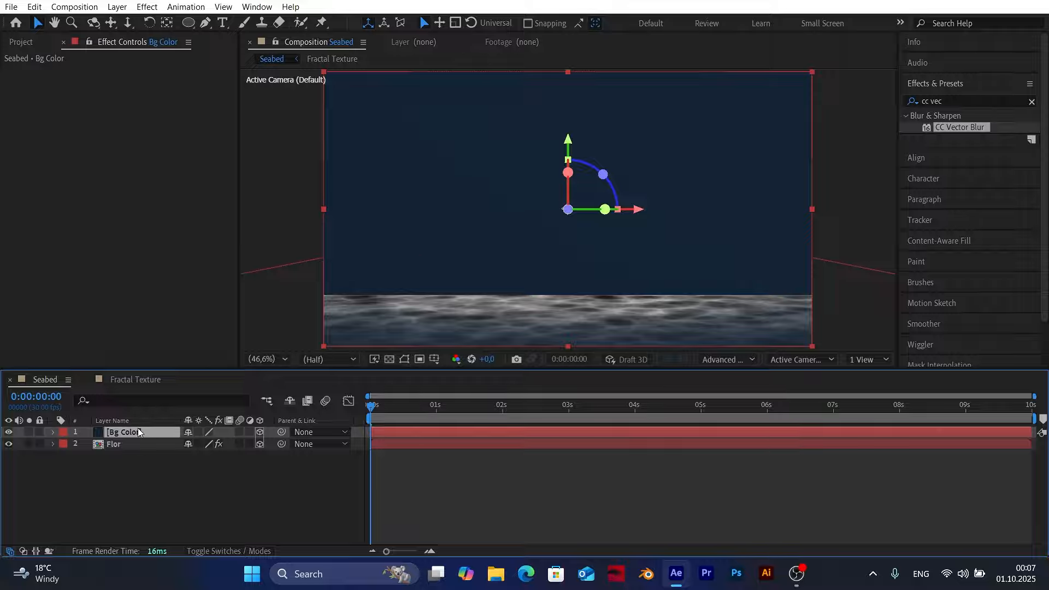
pyautogui.press('p')
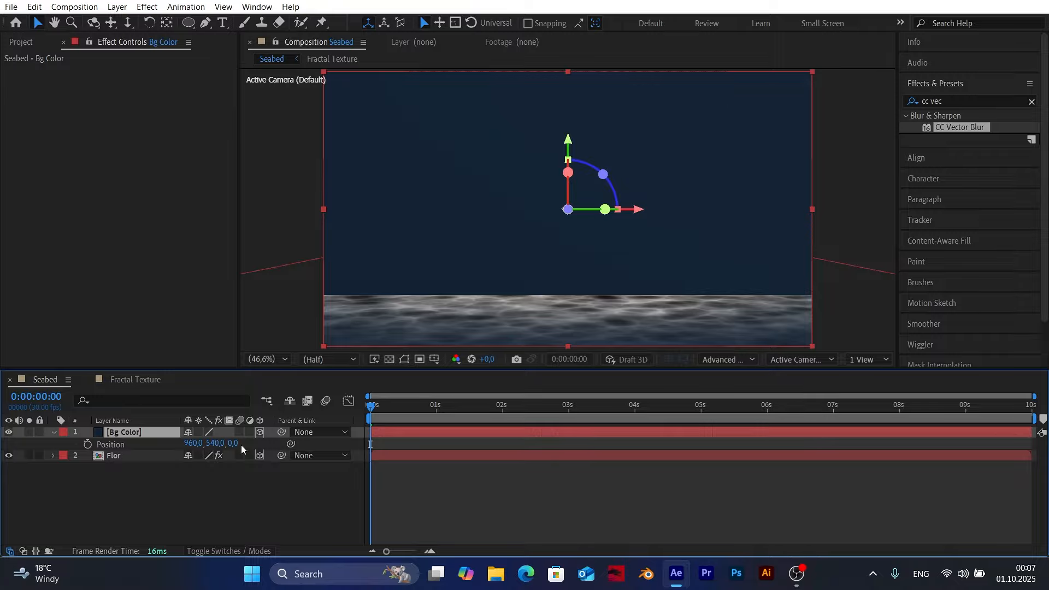
pyautogui.moveTo(233, 444); pyautogui.dragTo(423, 444)
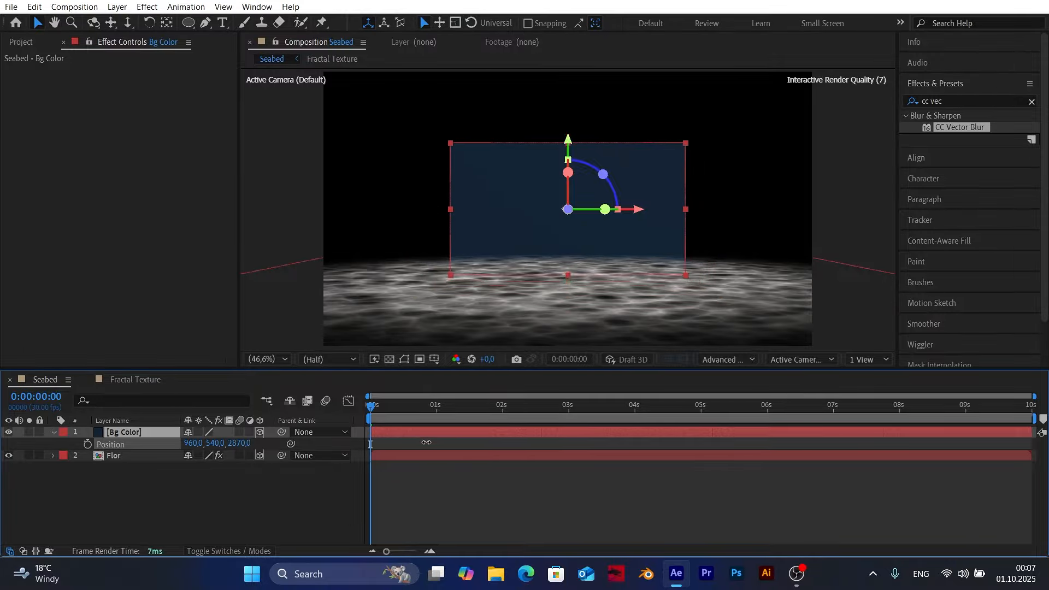
# Step: Scale the Bg Color layer to 232% so it fills the frame, collapse its properties and return the playhead to the start
pyautogui.hotkey('shift', 's')
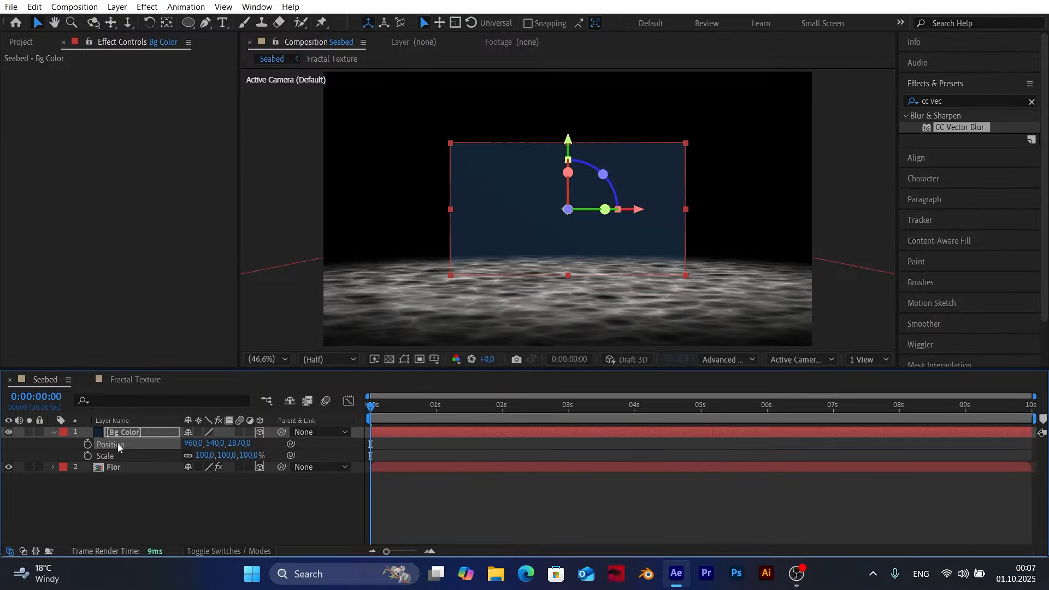
pyautogui.click(247, 456)
pyautogui.write('660')
pyautogui.press('Return')
pyautogui.moveTo(289, 456); pyautogui.dragTo(214, 456)
pyautogui.click(238, 529)
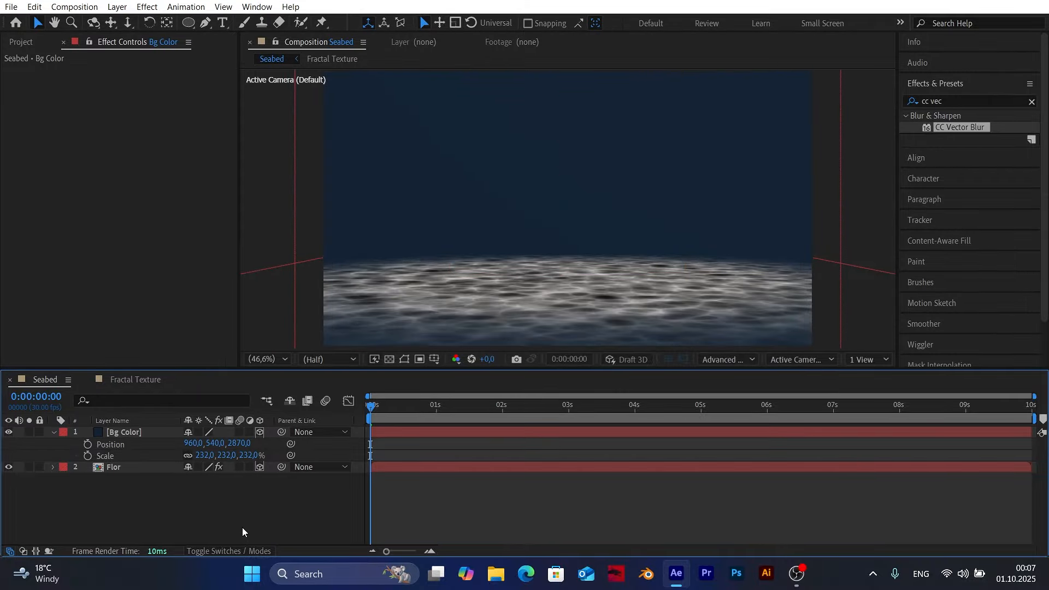
pyautogui.click(53, 433)
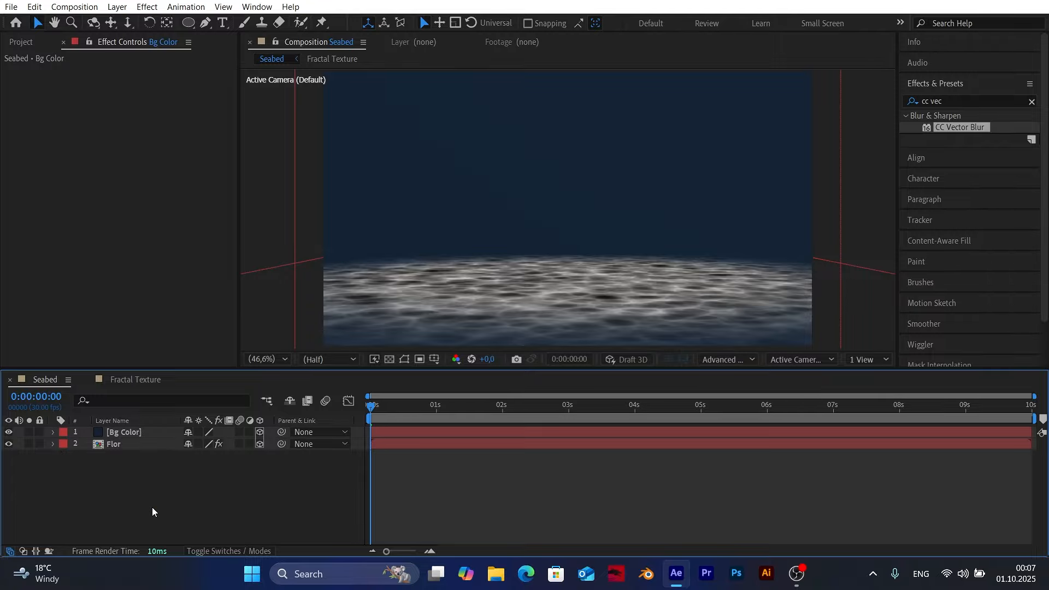
pyautogui.moveTo(372, 412); pyautogui.dragTo(264, 420)
# Step: Duplicate the Flor layer, place the copy above Bg Color and raise it vertically to the upper edge of the frame as a water surface
pyautogui.click(109, 446)
pyautogui.click(34, 6)
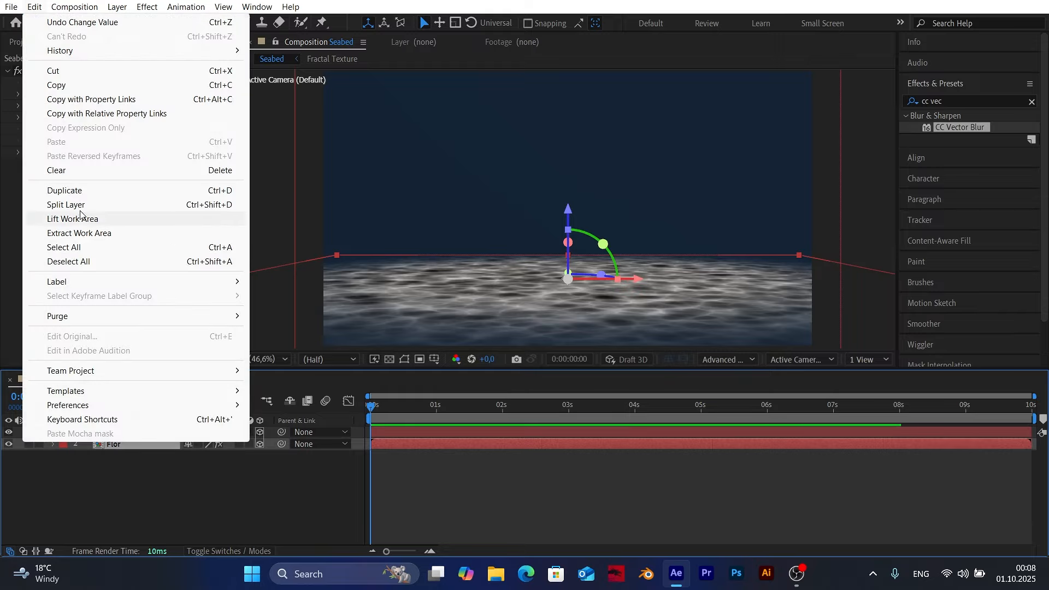
pyautogui.click(74, 192)
pyautogui.moveTo(120, 444); pyautogui.dragTo(122, 435)
pyautogui.moveTo(569, 221); pyautogui.dragTo(580, 87)
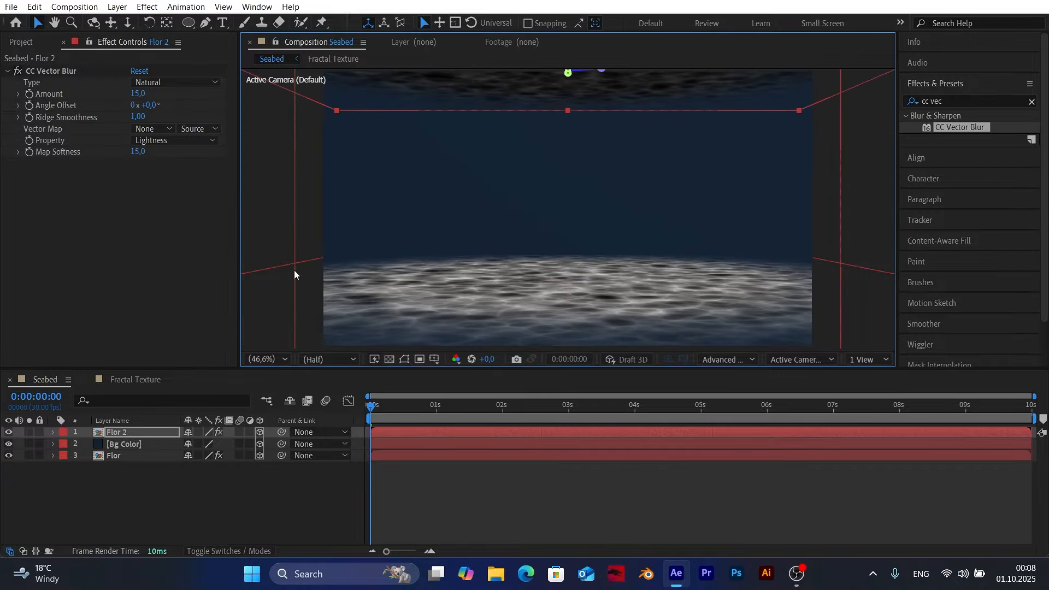
pyautogui.click(192, 499)
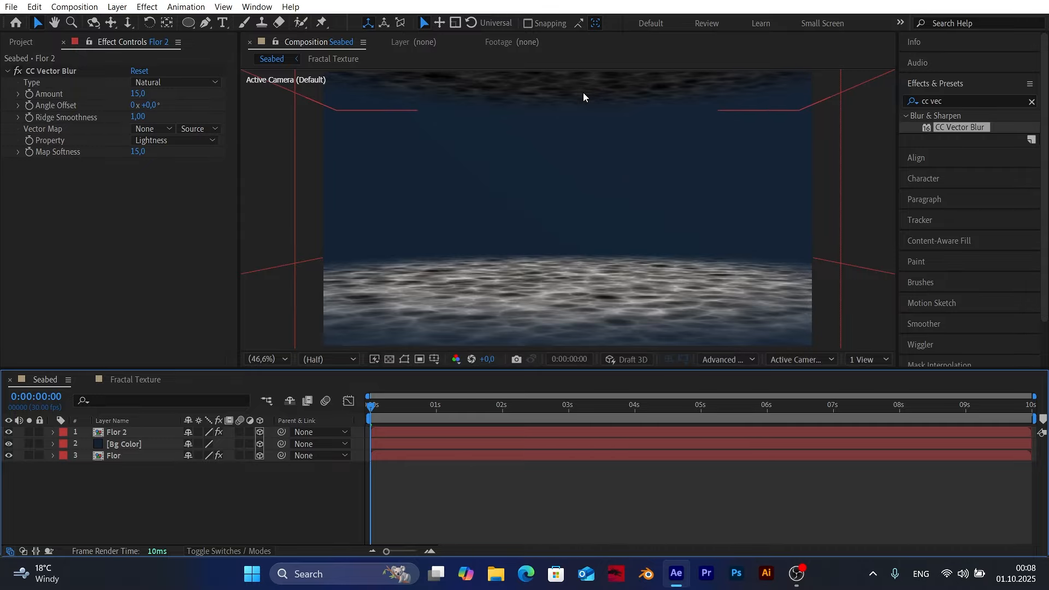
# Step: Pre-compose the Flor 2 layer under the name Flor 2, moving all attributes into the new composition
pyautogui.click(145, 432)
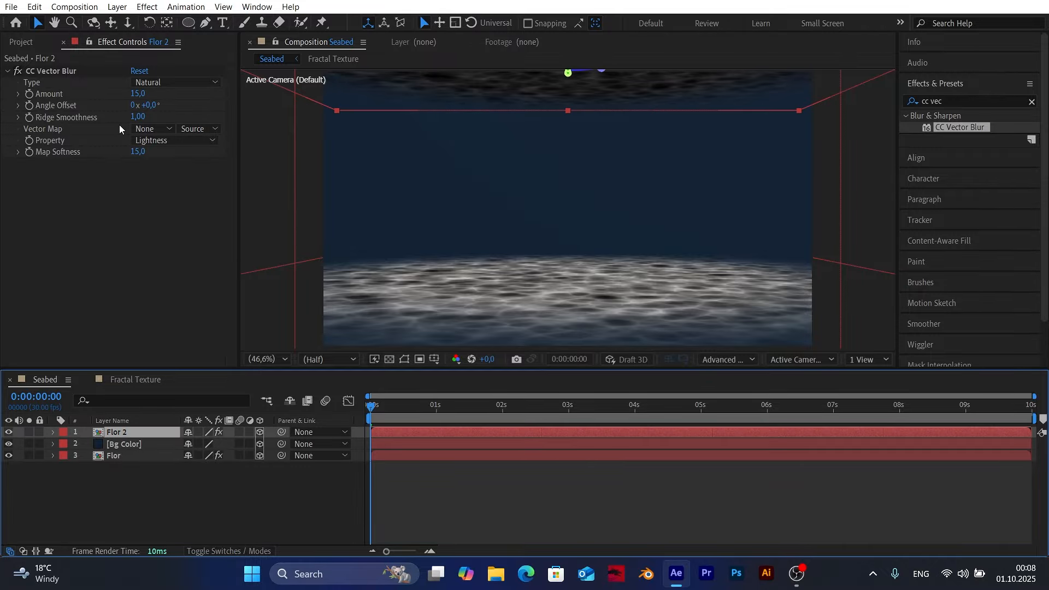
pyautogui.click(121, 7)
pyautogui.click(158, 457)
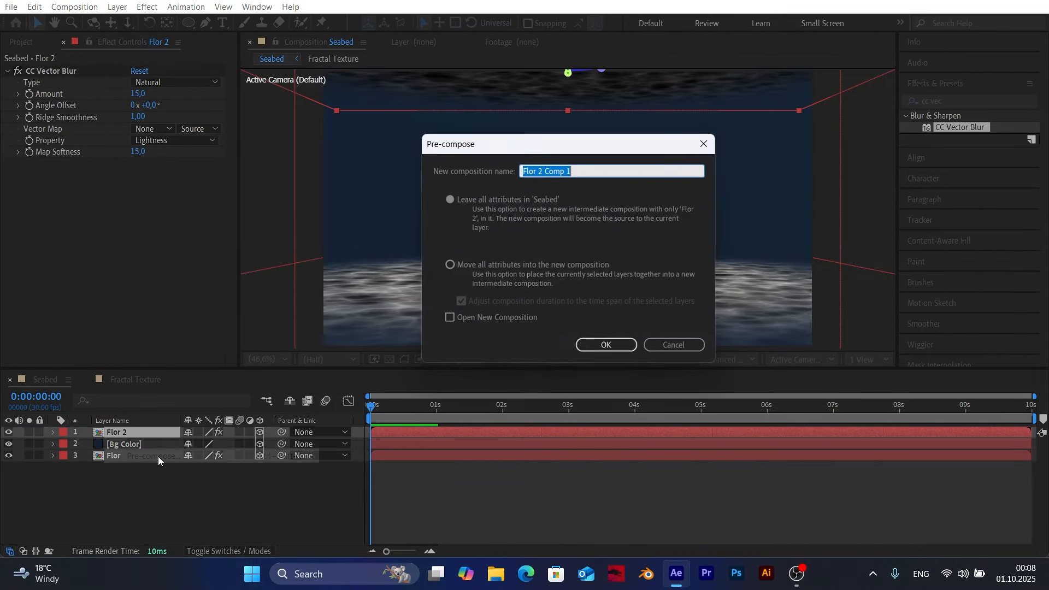
pyautogui.moveTo(548, 171); pyautogui.dragTo(609, 171)
pyautogui.press('BackSpace')
pyautogui.press('BackSpace')
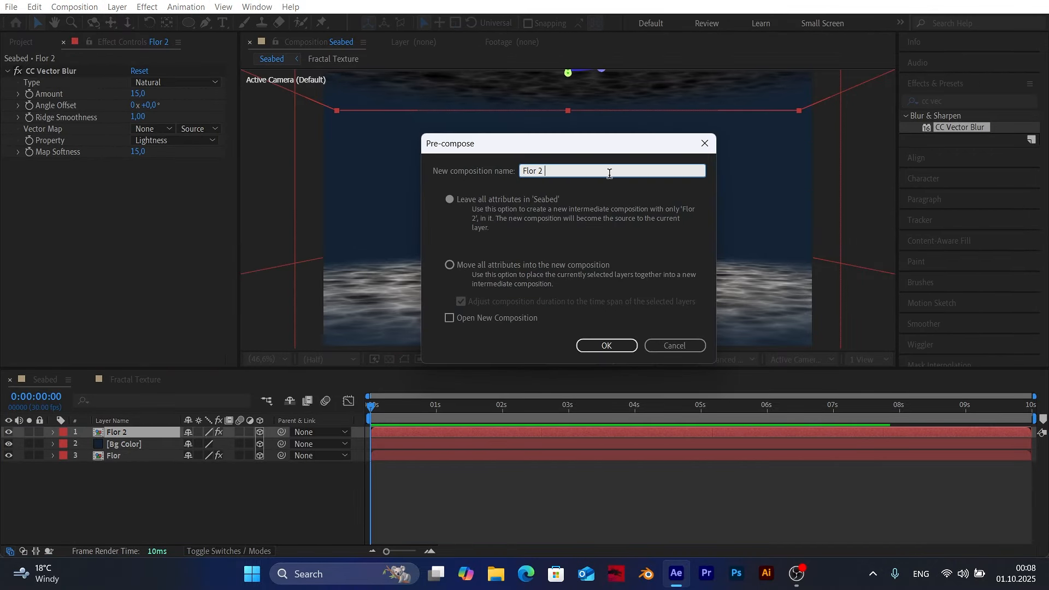
pyautogui.click(449, 266)
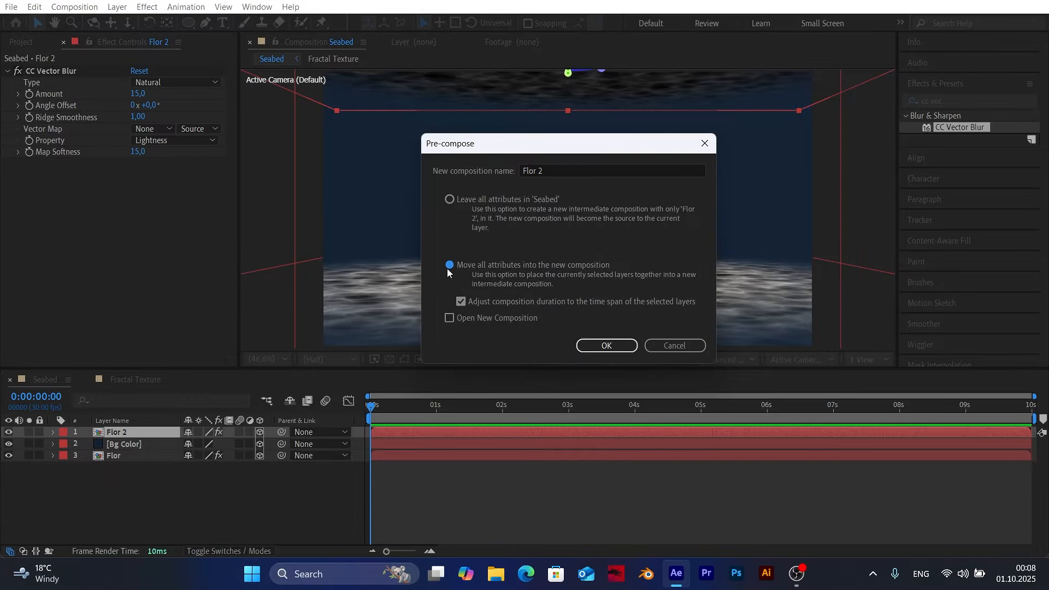
pyautogui.click(599, 346)
# Step: Apply the Curves effect to the Flor 2 precomp and bend the RGB curve steeply upward to brighten it
pyautogui.click(952, 101)
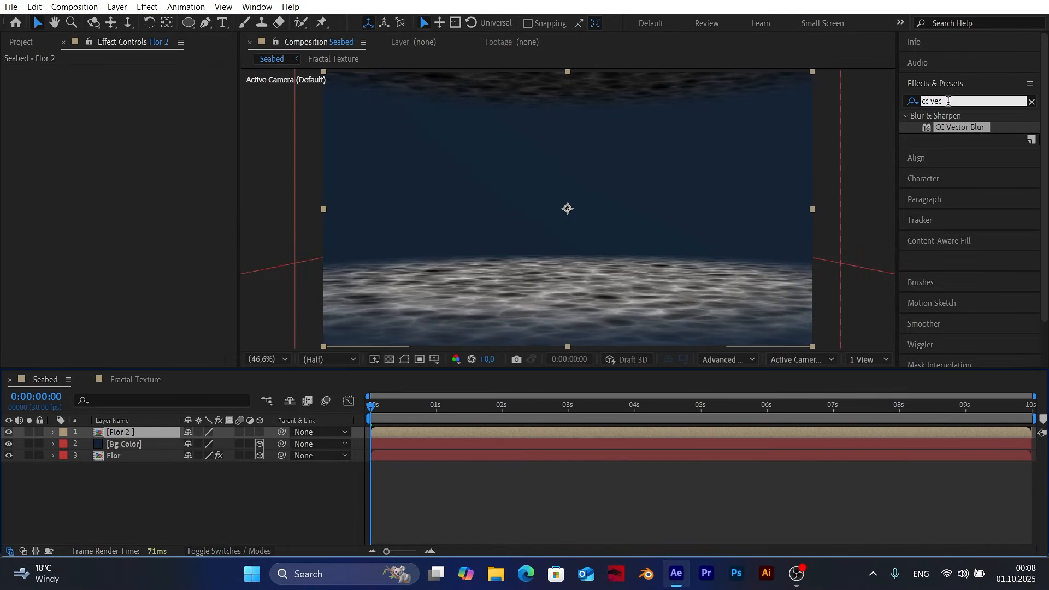
pyautogui.write('curves')
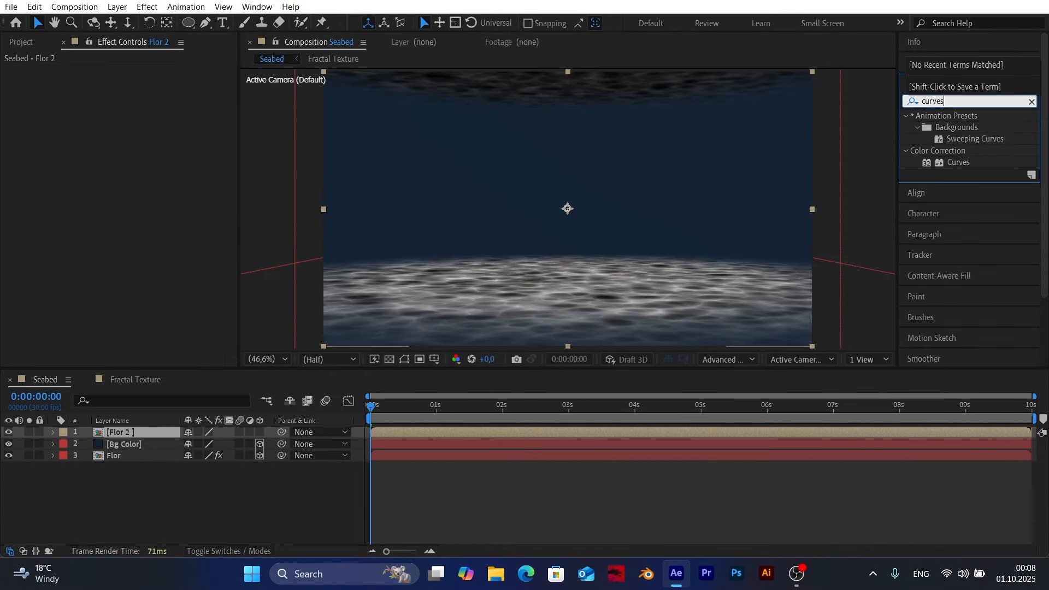
pyautogui.moveTo(958, 162); pyautogui.dragTo(125, 431)
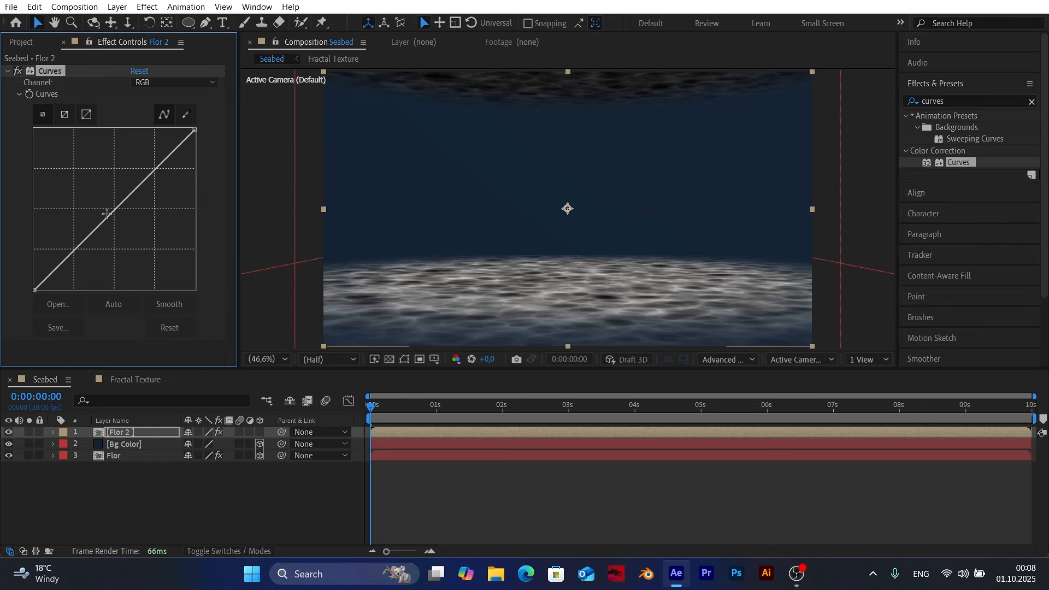
pyautogui.moveTo(107, 213); pyautogui.dragTo(73, 163)
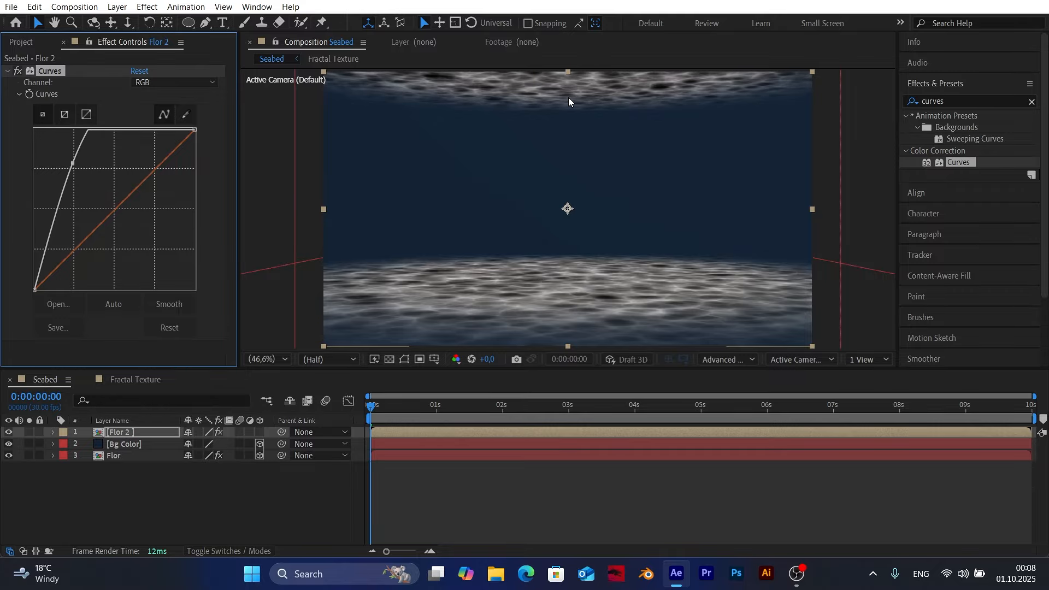
# Step: Make the Flor 2 precomp a 3D layer and collapse its Curves effect settings
pyautogui.click(118, 432)
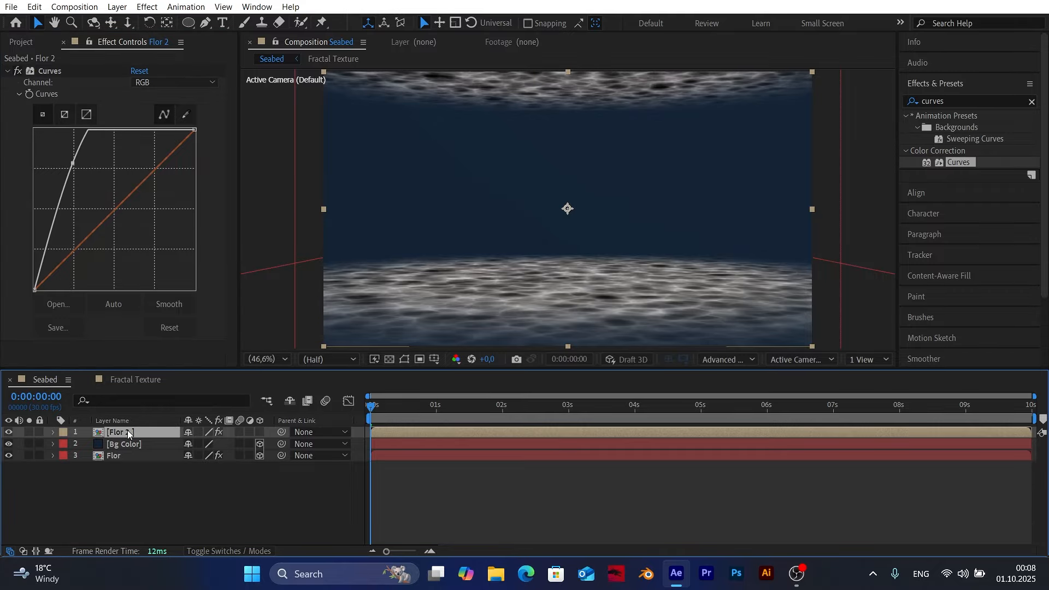
pyautogui.click(260, 432)
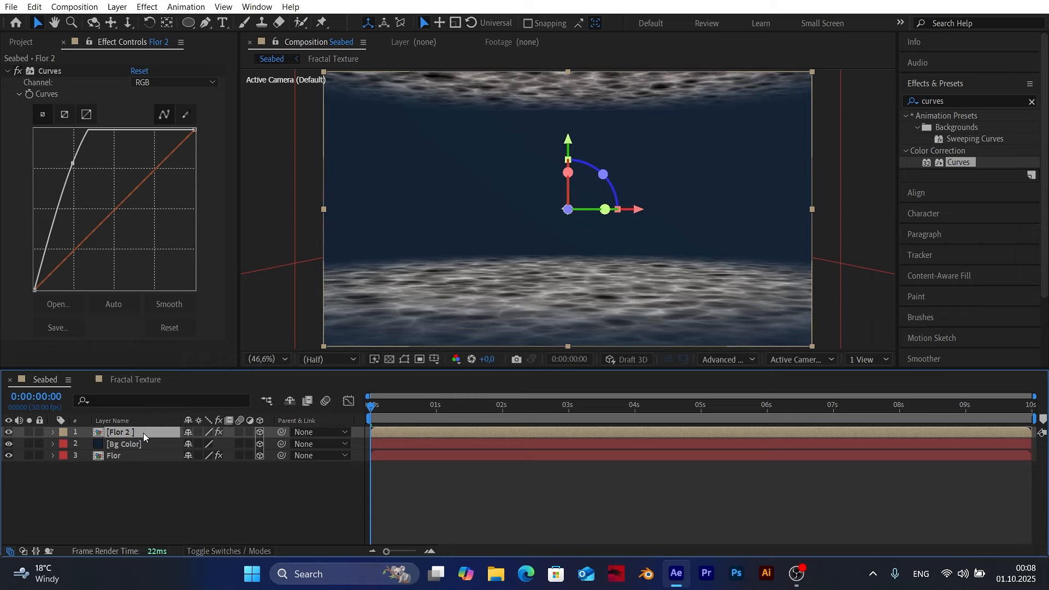
pyautogui.click(7, 71)
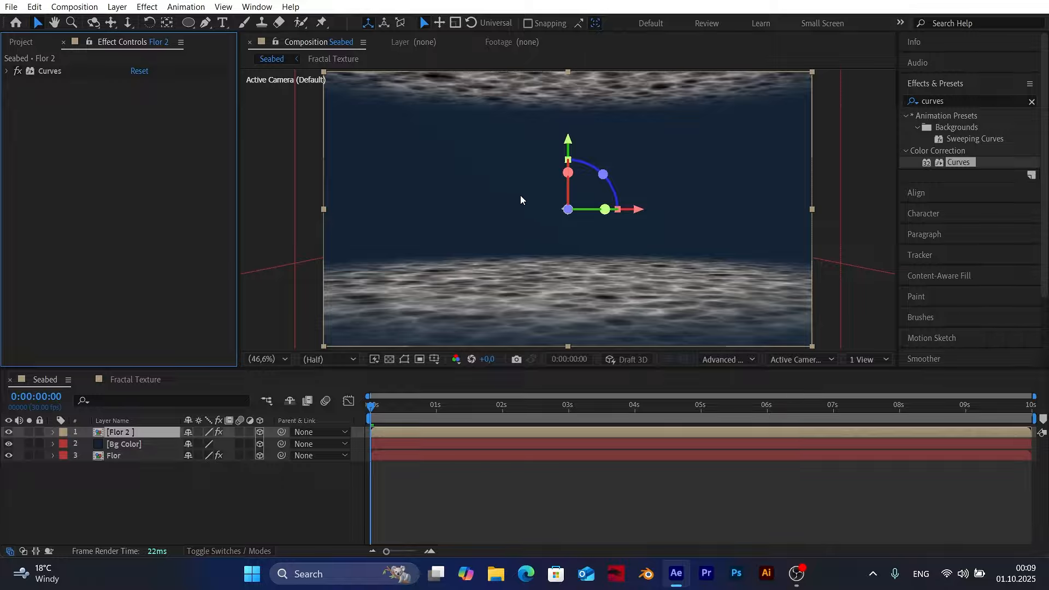
# Step: Apply CC Radial Blur to the Flor 2 precomp with Type Fading Zoom and Amount 100
pyautogui.click(945, 101)
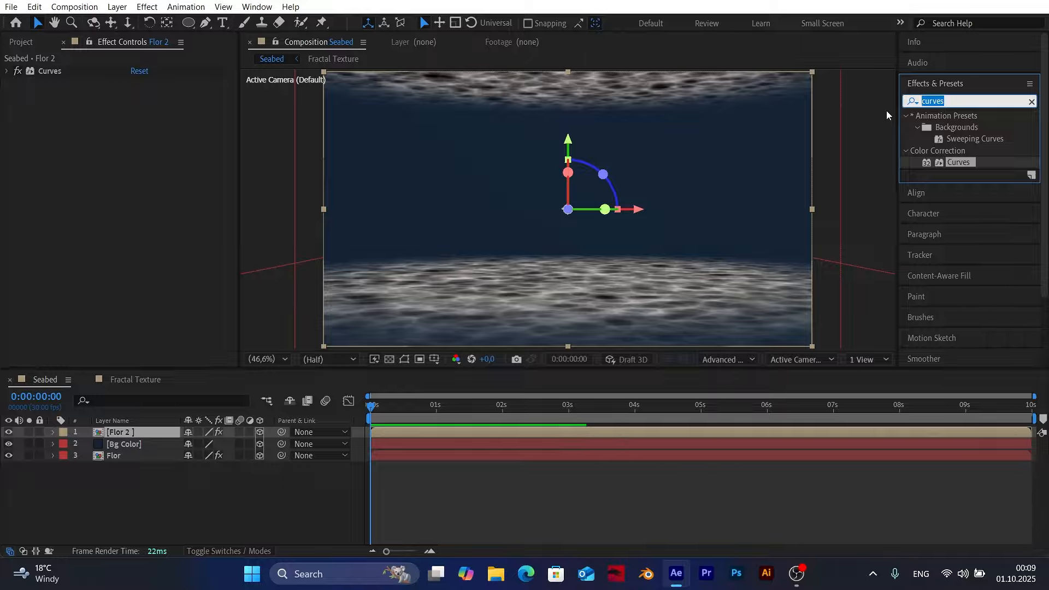
pyautogui.write('cc rad')
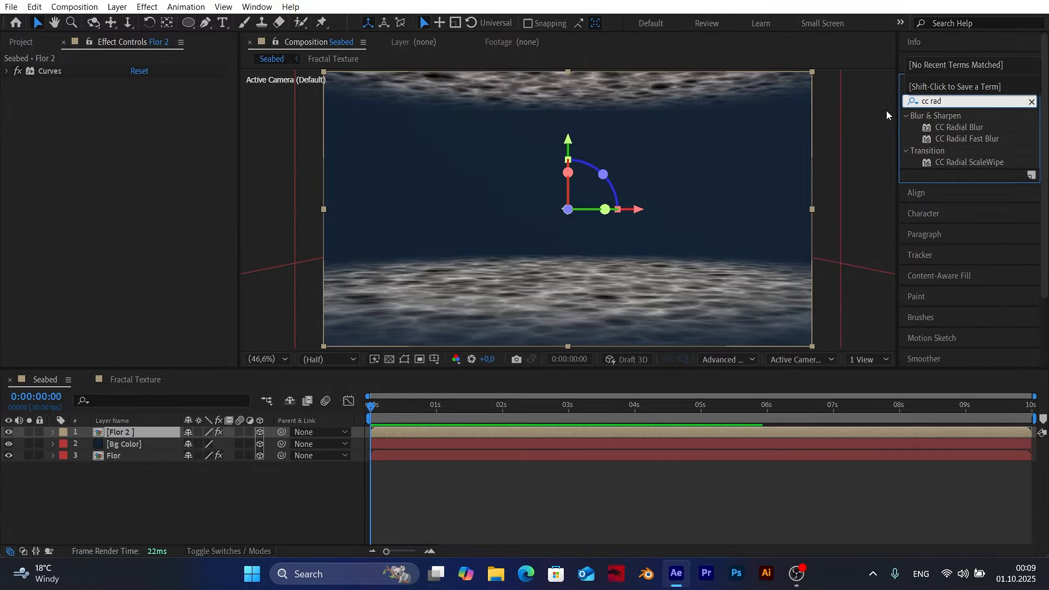
pyautogui.moveTo(965, 128); pyautogui.dragTo(113, 431)
pyautogui.click(181, 94)
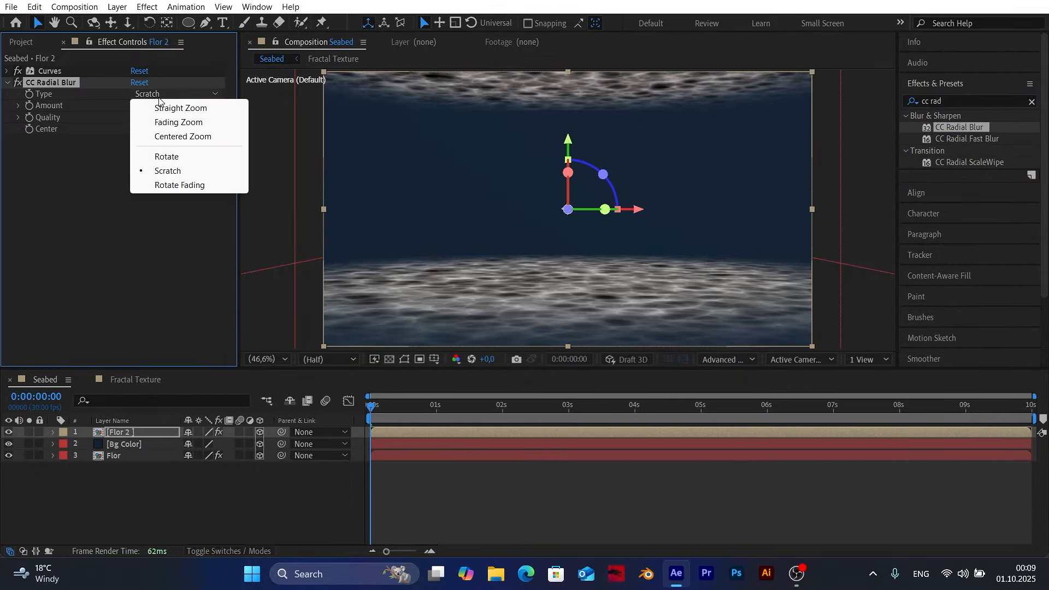
pyautogui.click(189, 122)
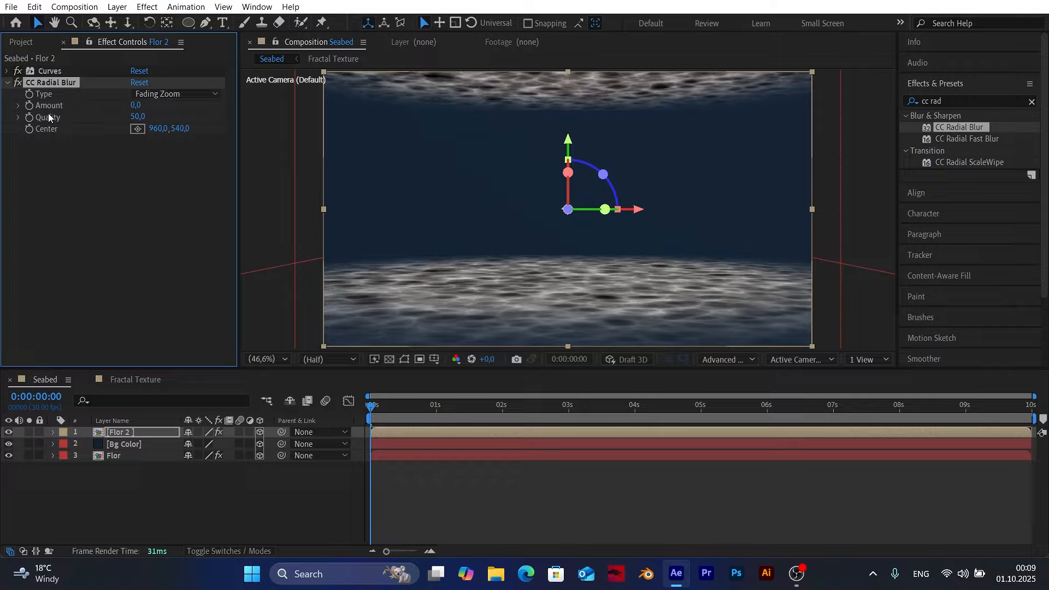
pyautogui.click(137, 105)
pyautogui.write('100')
pyautogui.press('Return')
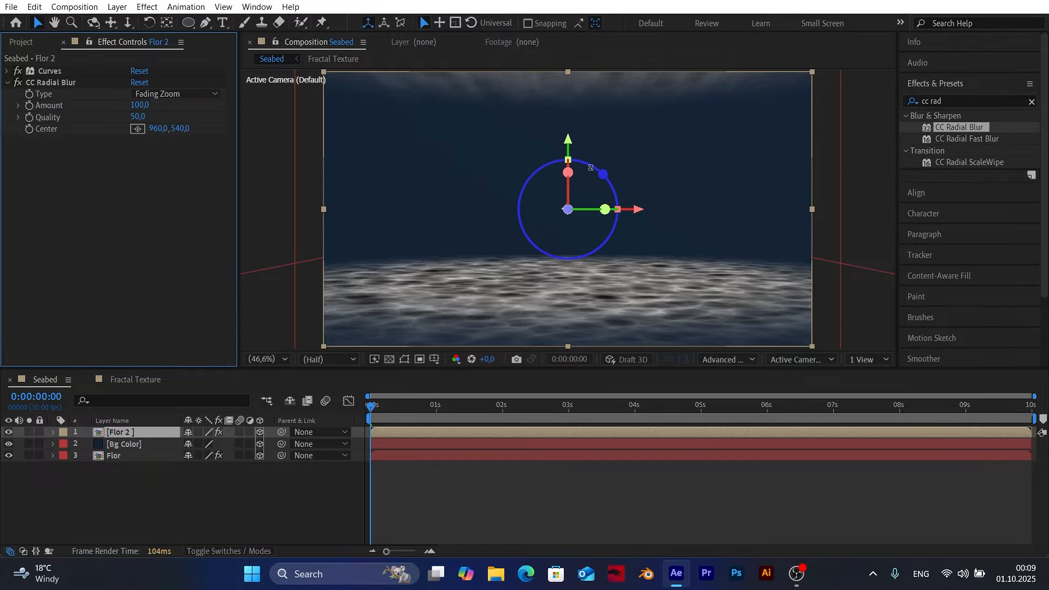
# Step: Move the radial blur's center above the frame to about 944, -1096 to form light rays, and preview the composition from the start
pyautogui.scroll(-4, 589, 167)
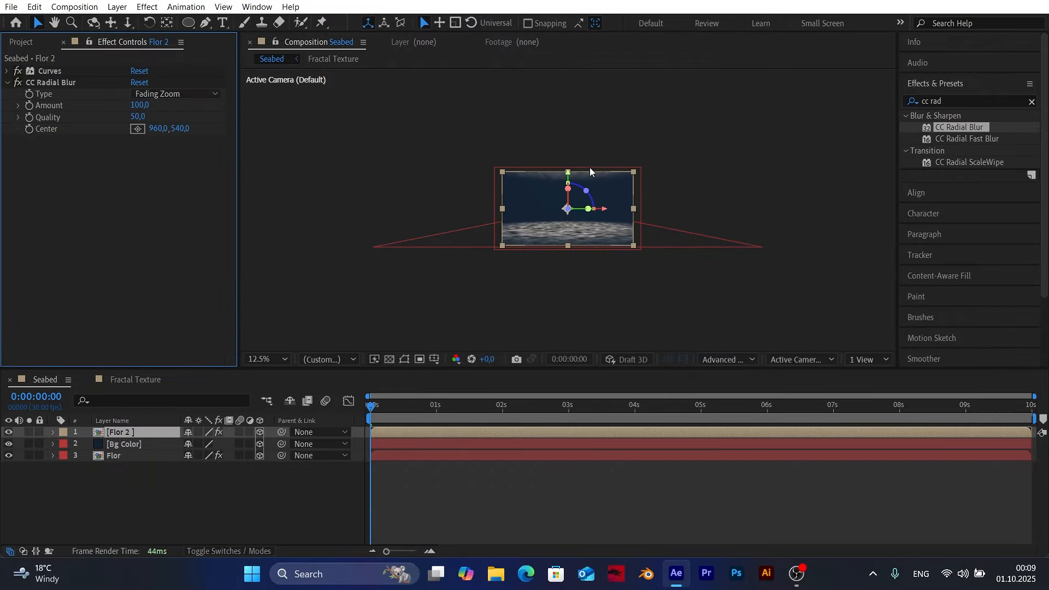
pyautogui.click(138, 130)
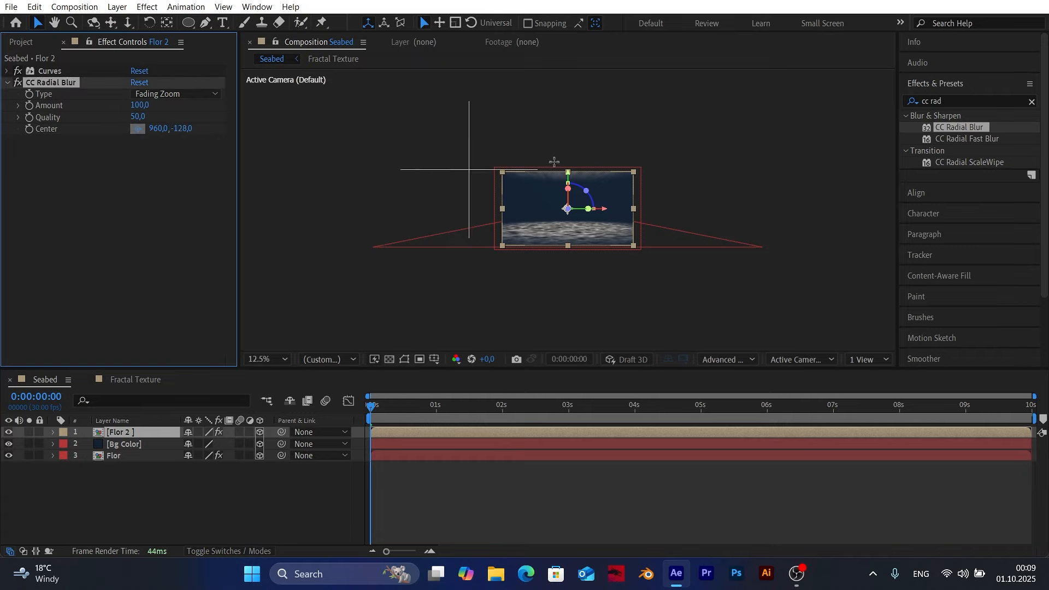
pyautogui.click(568, 118)
pyautogui.moveTo(568, 118); pyautogui.dragTo(567, 96)
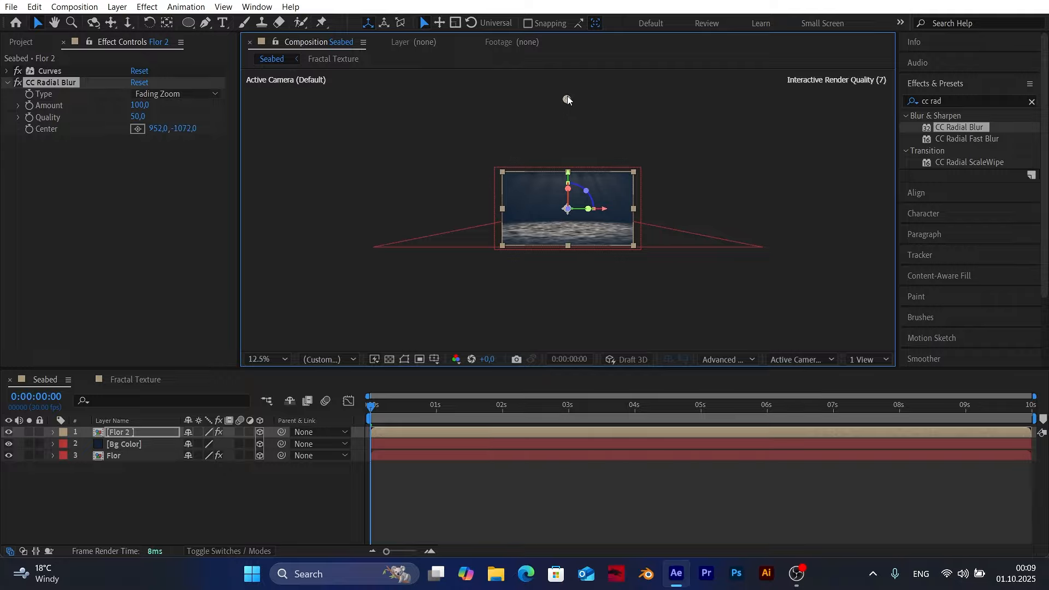
pyautogui.click(266, 359)
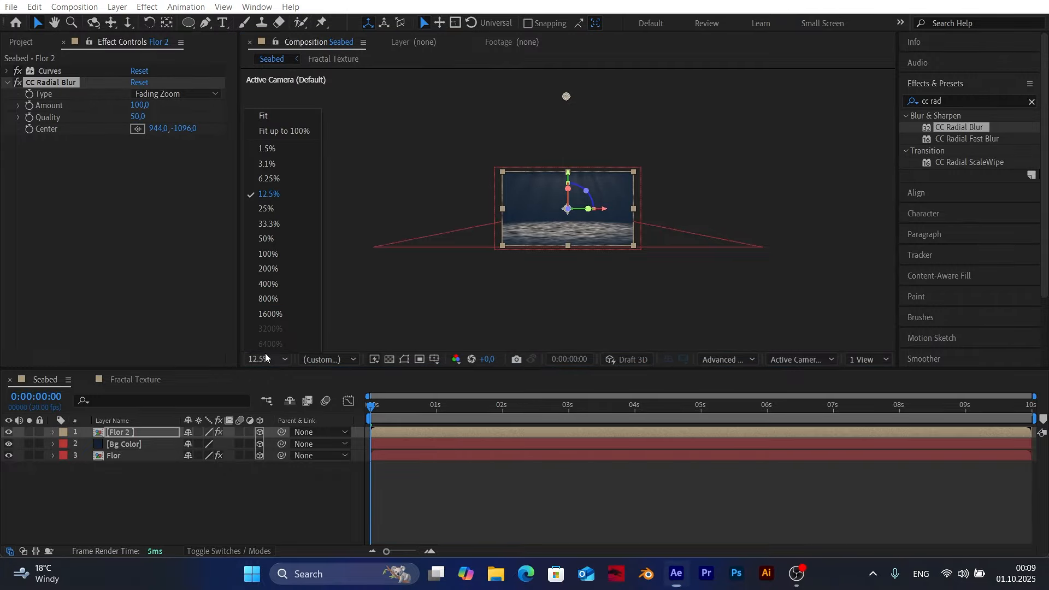
pyautogui.click(281, 132)
pyautogui.click(239, 503)
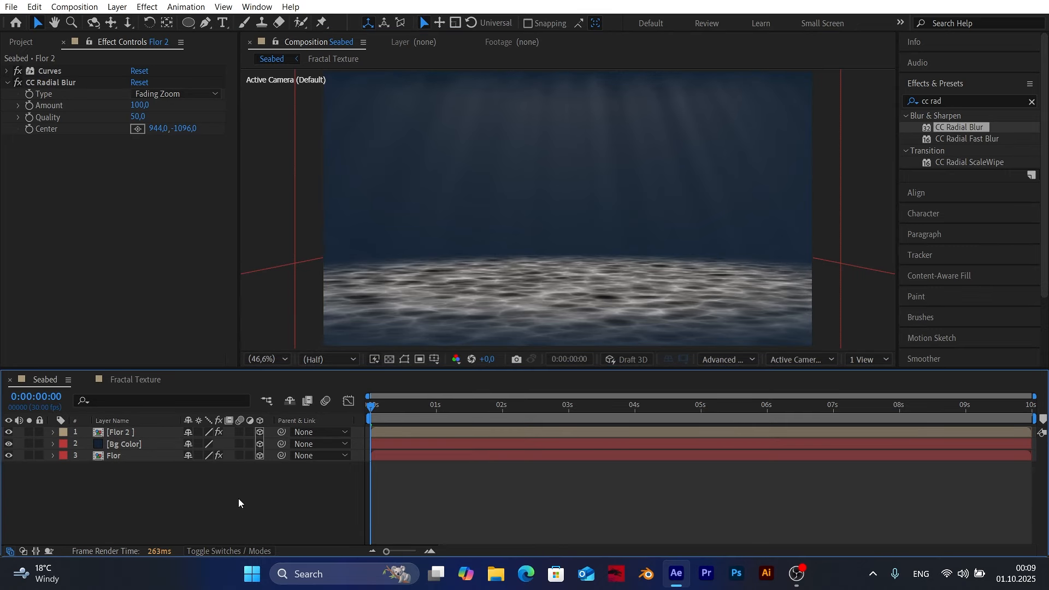
pyautogui.moveTo(373, 408); pyautogui.dragTo(280, 421)
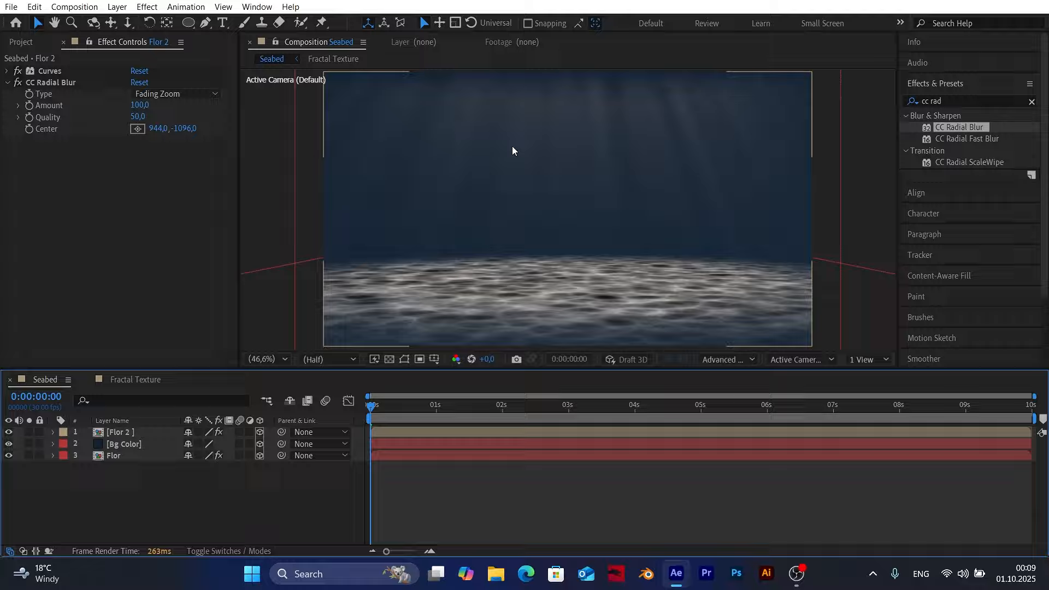
pyautogui.click(126, 431)
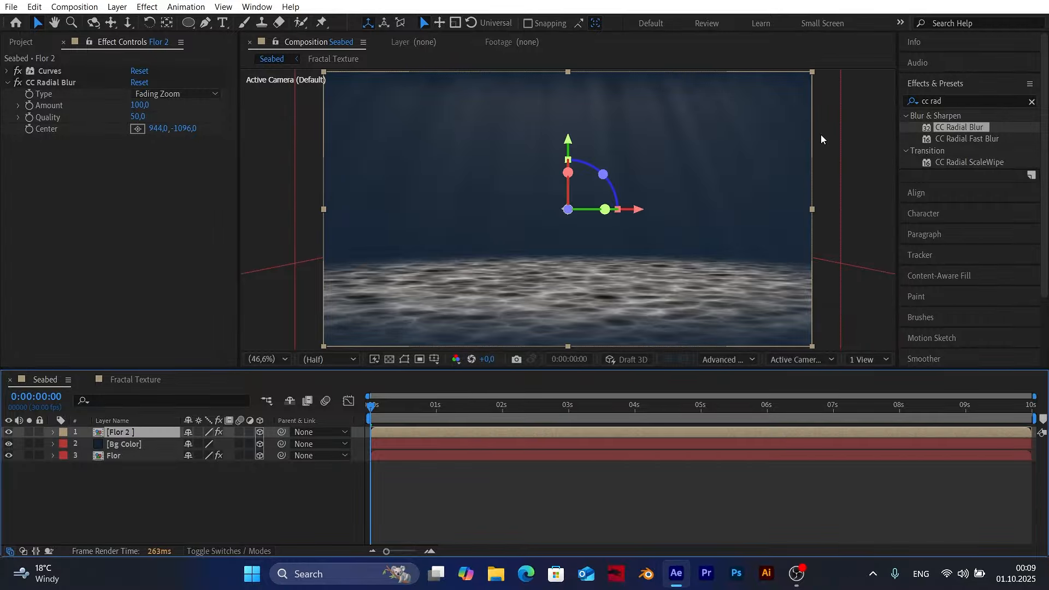
# Step: Apply the Levels effect to the Flor 2 precomp, with Input Black 69 and Input White 151, to strengthen the light rays
pyautogui.click(960, 102)
pyautogui.write('leve')
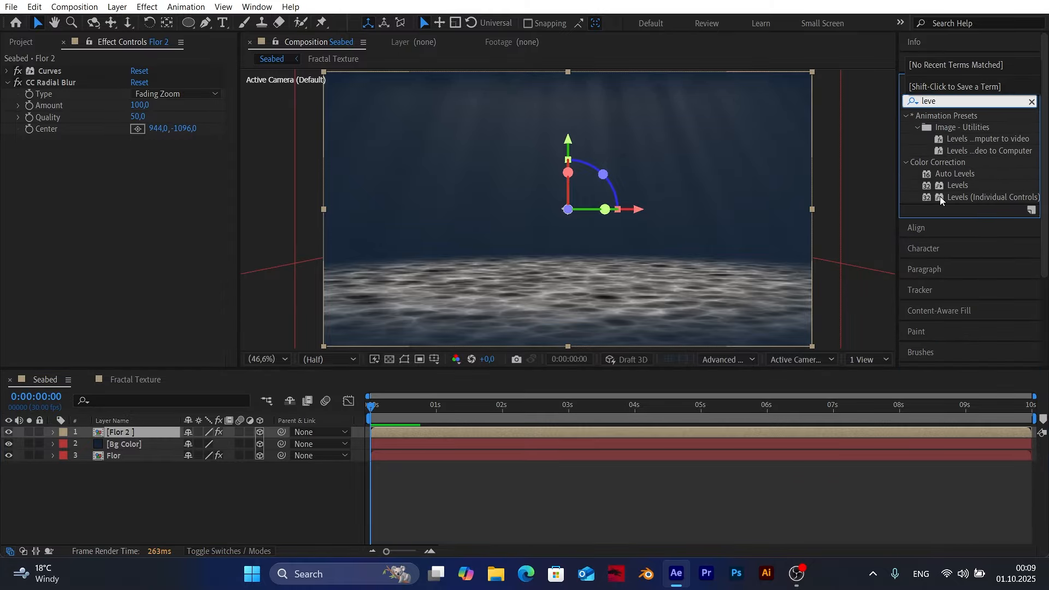
pyautogui.moveTo(958, 185); pyautogui.dragTo(120, 432)
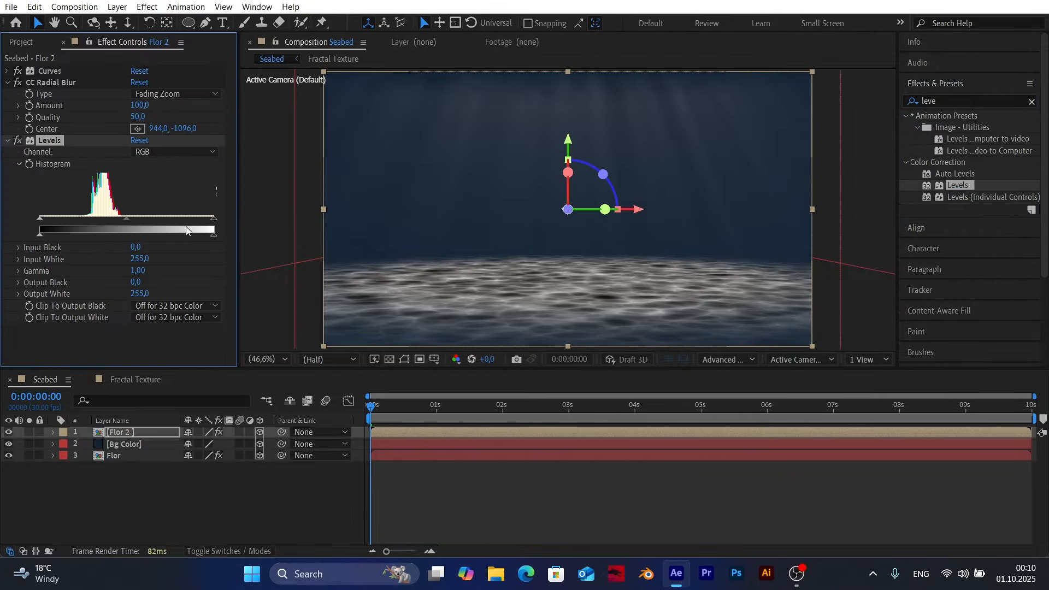
pyautogui.moveTo(214, 218); pyautogui.dragTo(146, 221)
pyautogui.moveTo(38, 224); pyautogui.dragTo(143, 221)
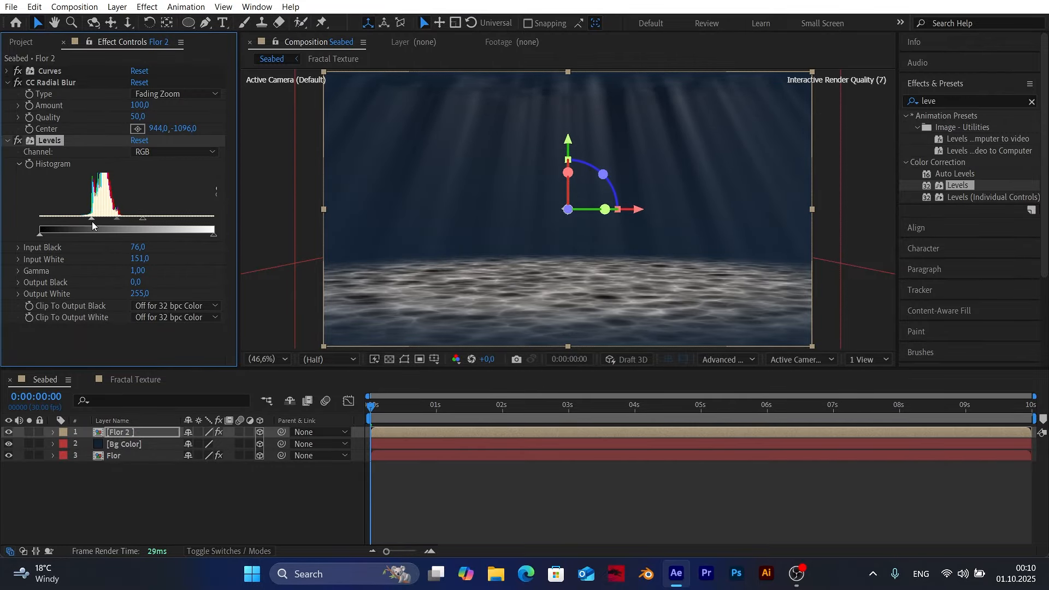
# Step: Move the Flor 2 layer upward in the composition, preview the light rays, and return to the first frame
pyautogui.click(123, 430)
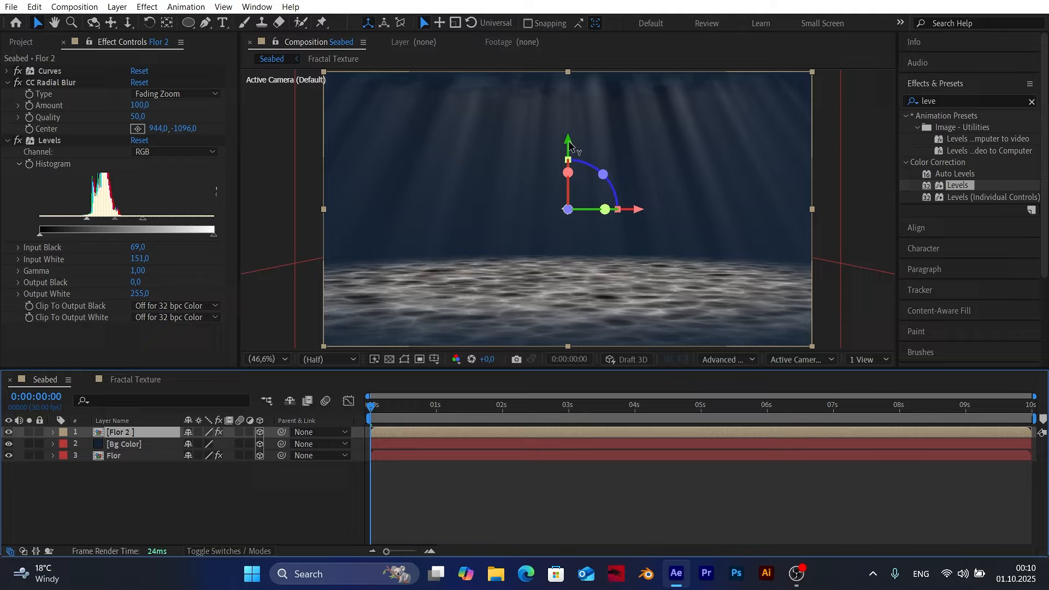
pyautogui.moveTo(568, 143); pyautogui.dragTo(566, 116)
pyautogui.click(306, 513)
pyautogui.press('space')
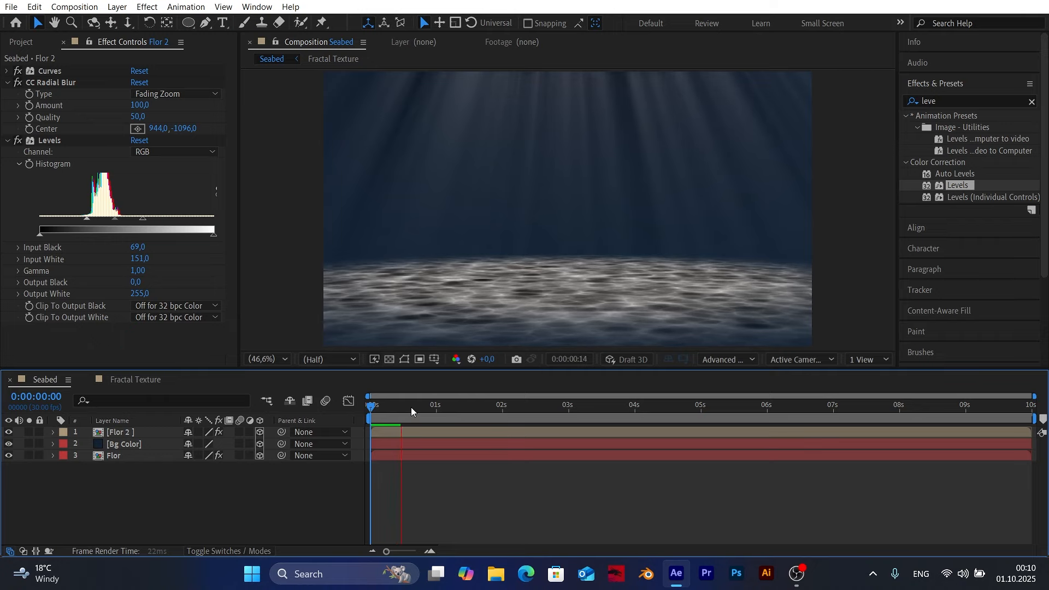
pyautogui.click(397, 409)
pyautogui.moveTo(398, 410); pyautogui.dragTo(365, 407)
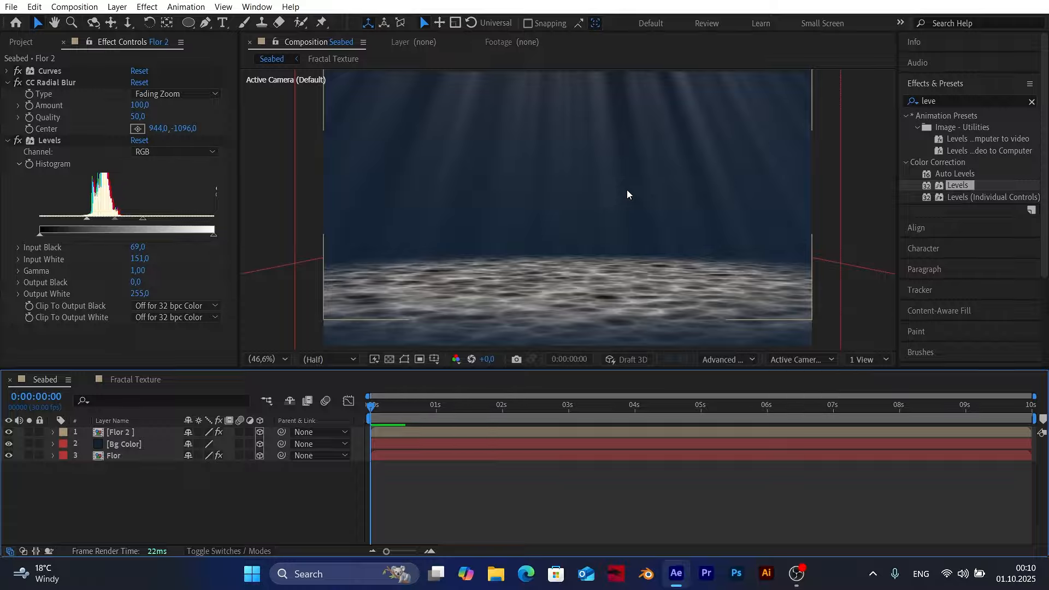
# Step: Create a new 1920 x 1080 px solid layer named Form
pyautogui.rightClick(223, 486)
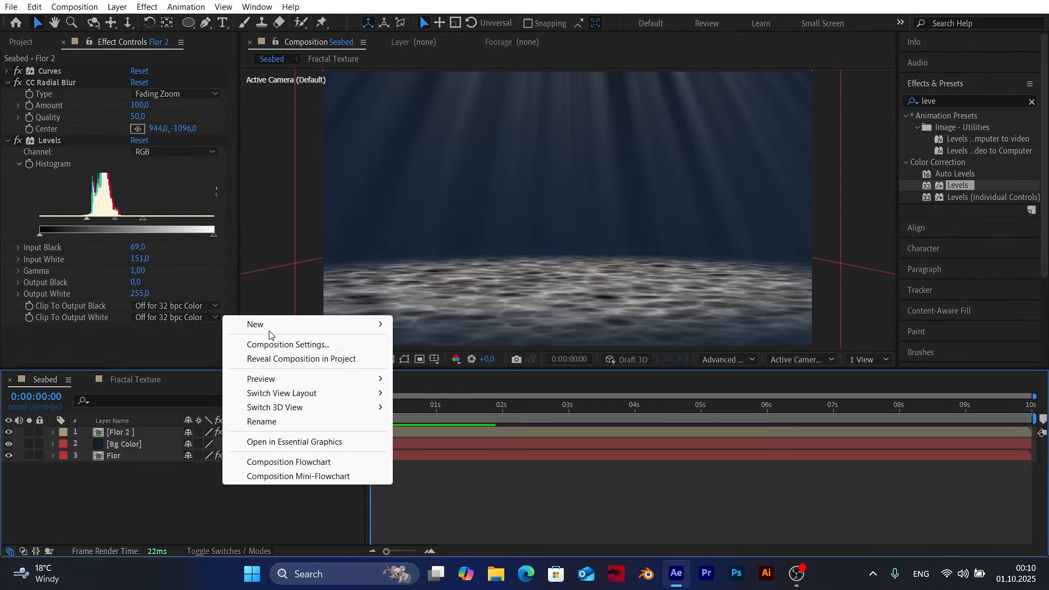
pyautogui.moveTo(269, 334)
pyautogui.click(430, 359)
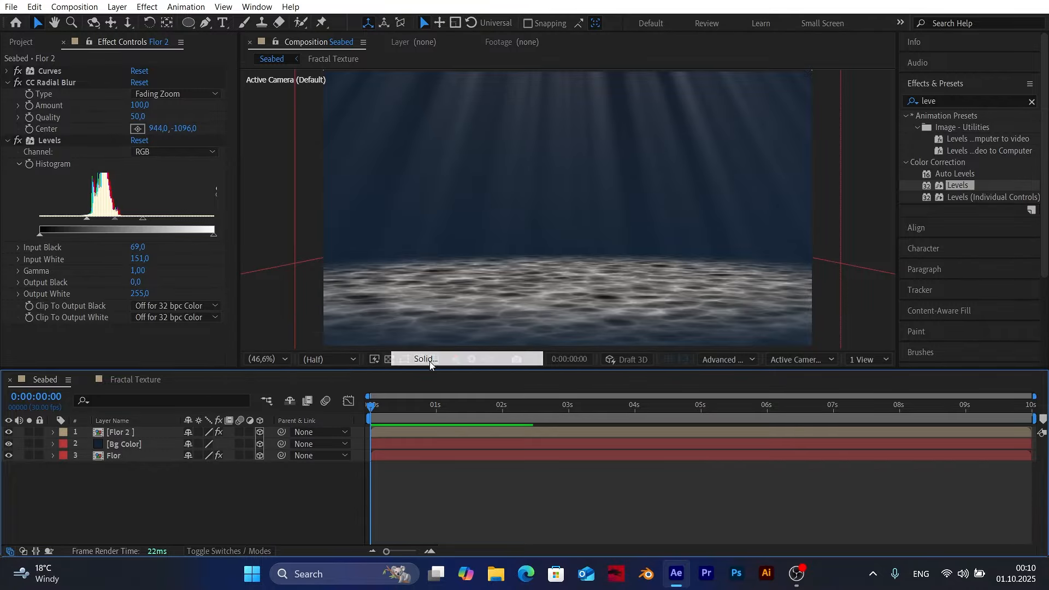
pyautogui.write('Form')
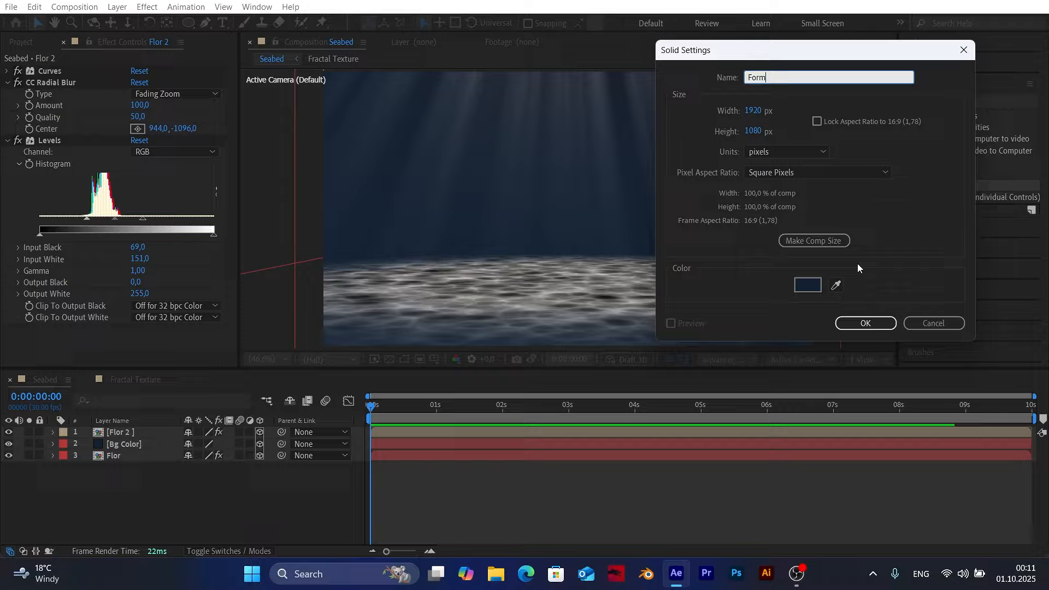
pyautogui.click(864, 323)
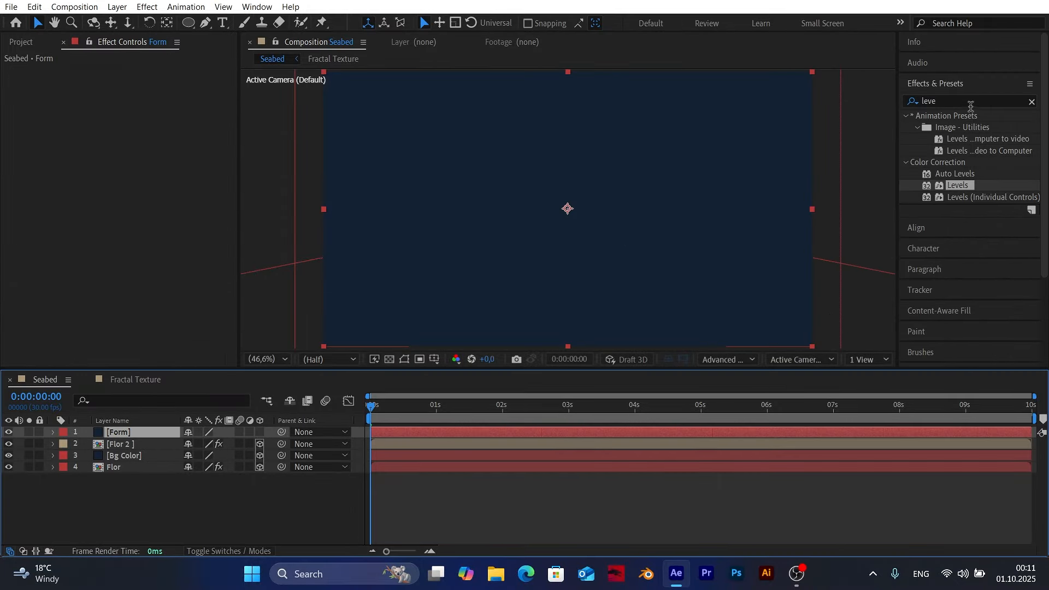
# Step: Apply the RG Trapcode Form effect to the Form solid and open its Designer
pyautogui.doubleClick(951, 101)
pyautogui.write('form')
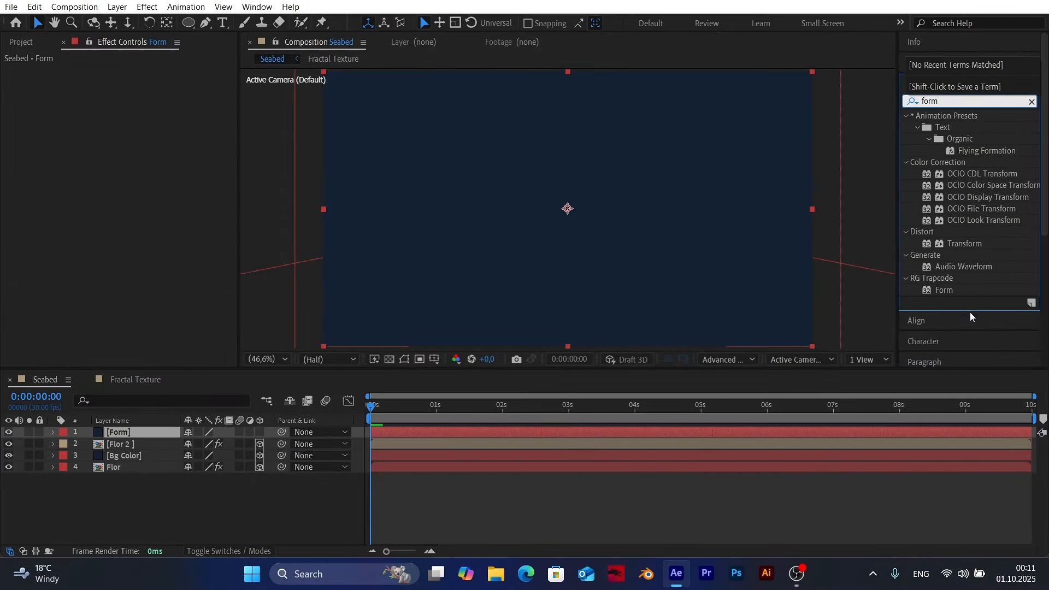
pyautogui.moveTo(943, 290); pyautogui.dragTo(123, 432)
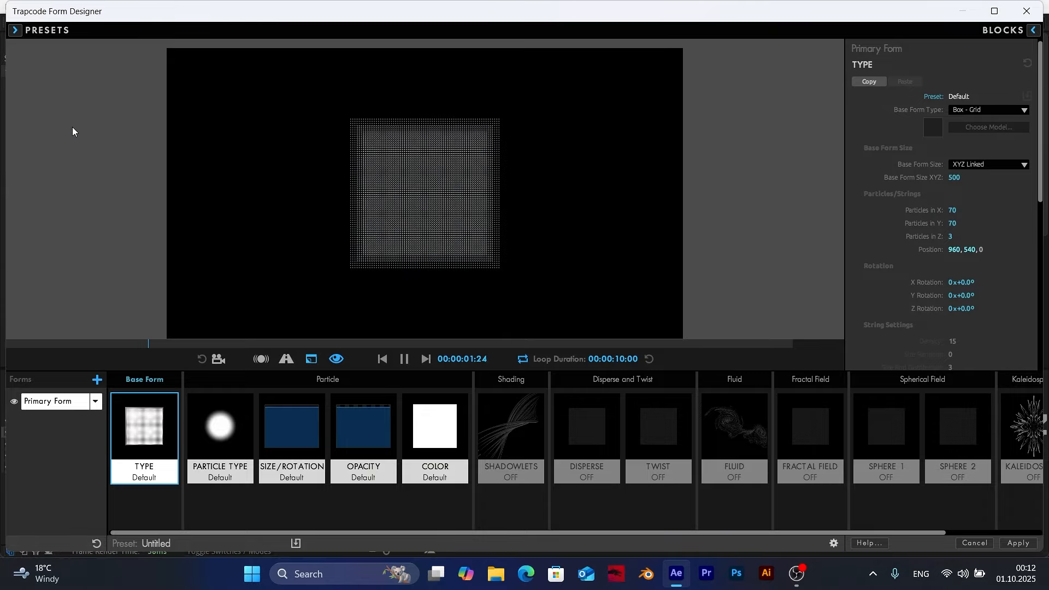
# Step: Pause the Designer preview, look at the grid at an angle, and set the Particle Type to Cloudlet
pyautogui.click(404, 359)
pyautogui.click(218, 360)
pyautogui.moveTo(494, 228); pyautogui.dragTo(468, 227)
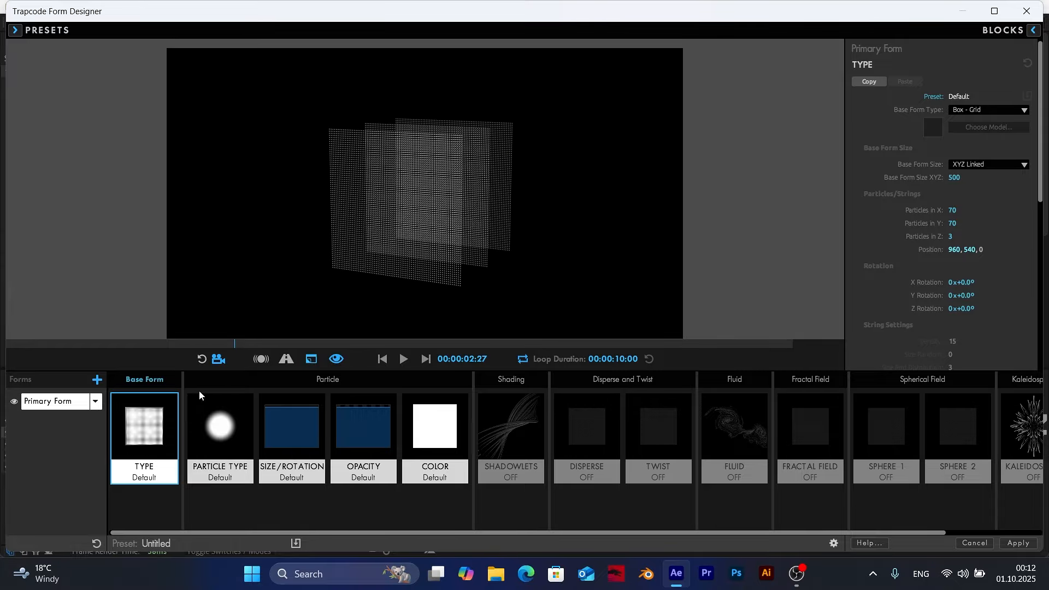
pyautogui.click(221, 448)
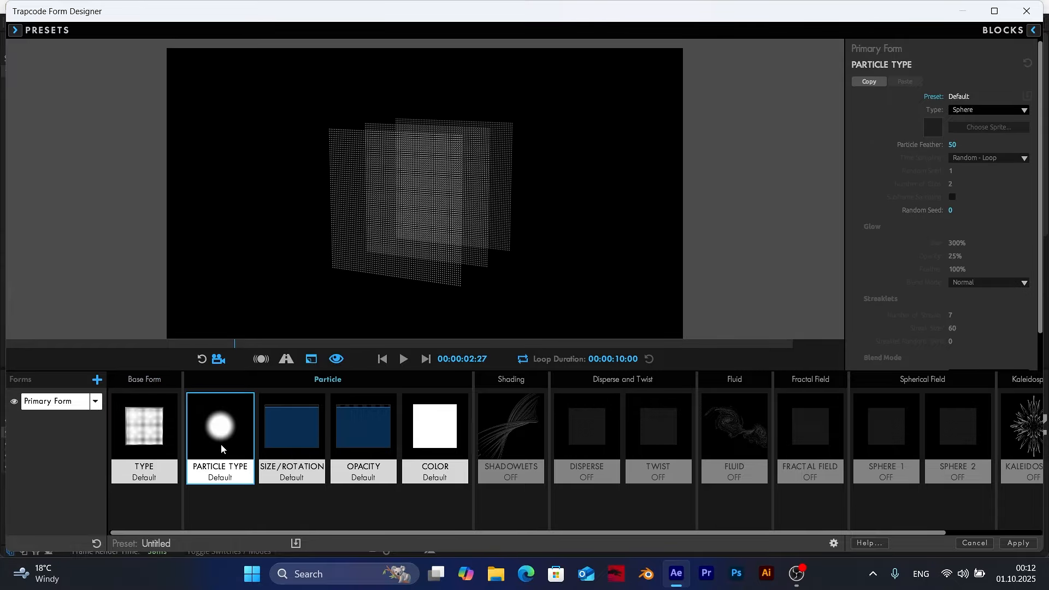
pyautogui.click(972, 112)
pyautogui.click(929, 166)
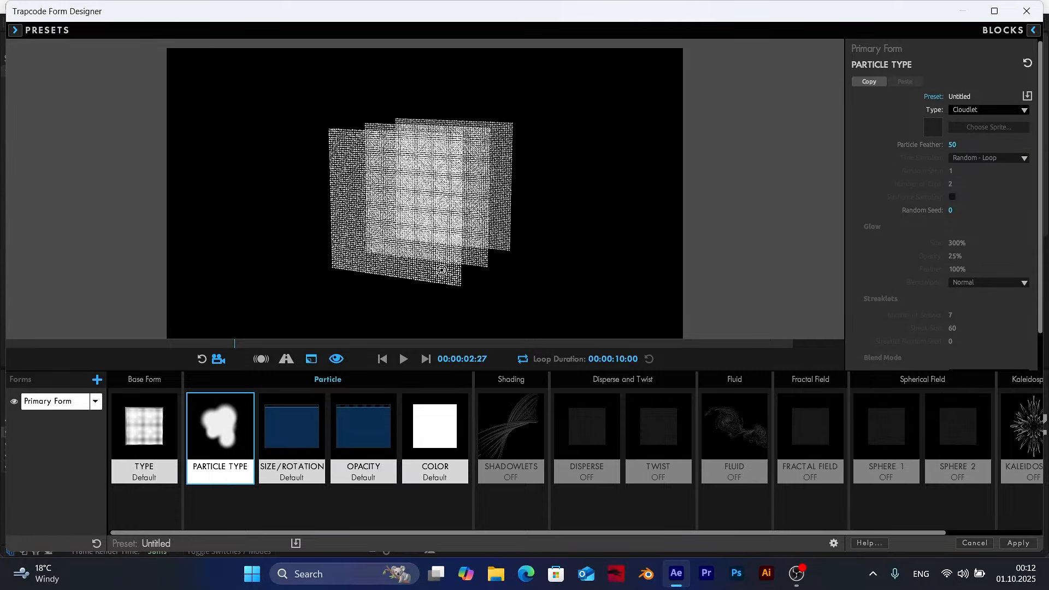
# Step: Reduce the Box - Grid base form to 29 particles in X and 45 in Y
pyautogui.click(159, 429)
pyautogui.moveTo(952, 211)
pyautogui.mouseDown()
pyautogui.moveTo(937, 224)
pyautogui.moveTo(941, 211)
pyautogui.mouseUp()
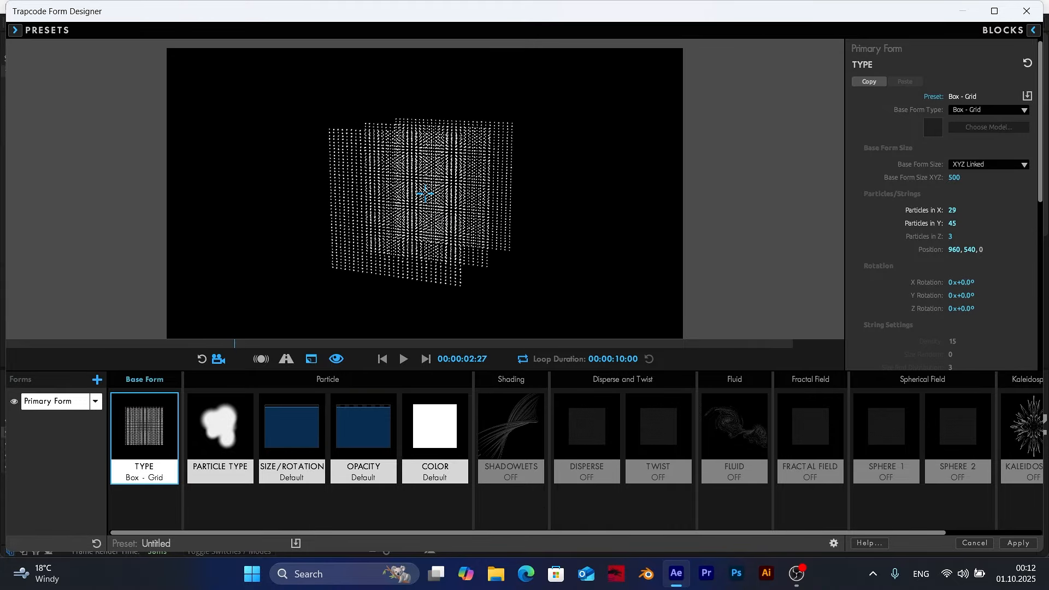
pyautogui.moveTo(517, 228); pyautogui.dragTo(469, 219)
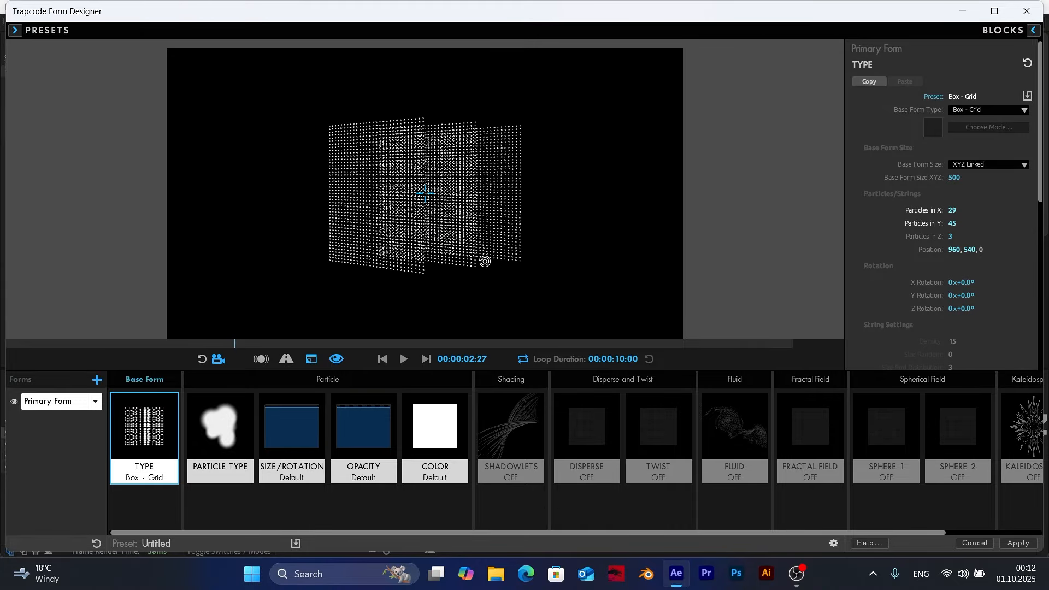
# Step: Set the particles' Size Random to 100% and raise the Disperse value to scatter them out of the grid
pyautogui.click(298, 426)
pyautogui.moveTo(952, 142); pyautogui.dragTo(1009, 143)
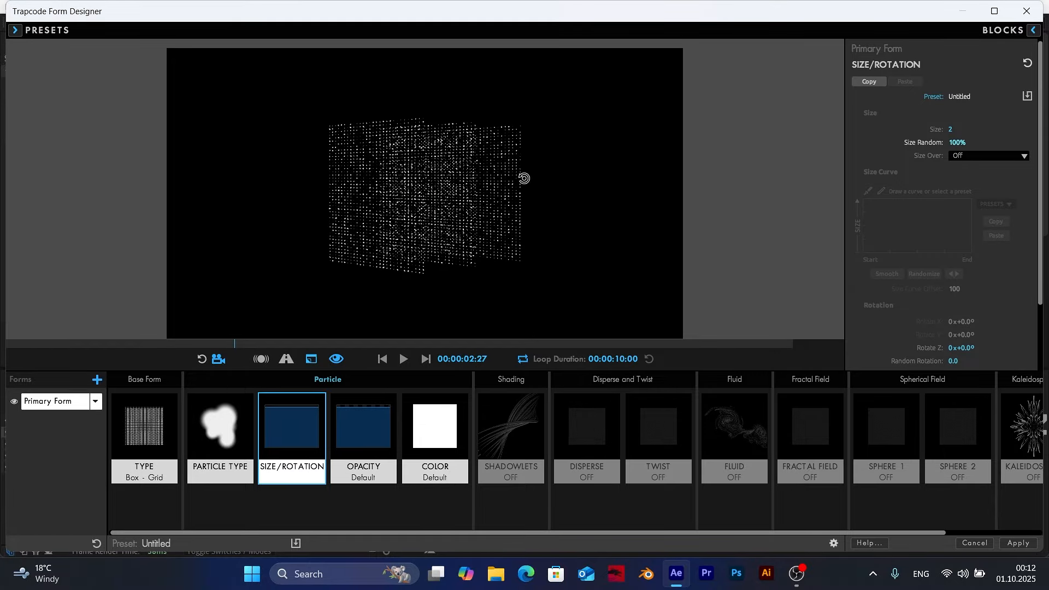
pyautogui.click(596, 439)
pyautogui.moveTo(952, 109); pyautogui.dragTo(980, 109)
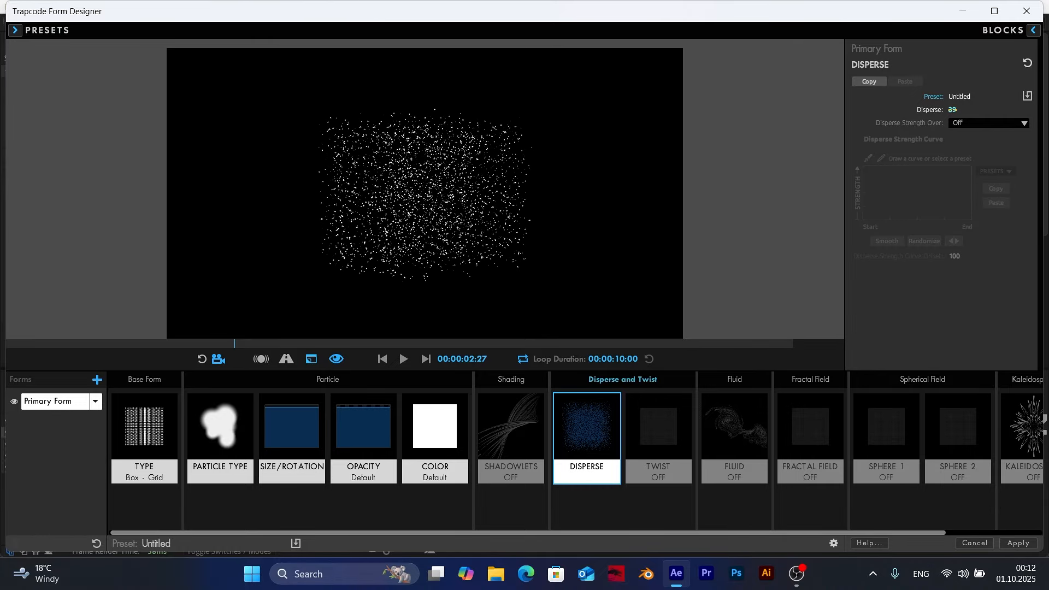
# Step: Set the Fractal Field to XYZ Individual with displacements X 16, Y 25 and Z 23, and apply the Designer settings
pyautogui.click(803, 439)
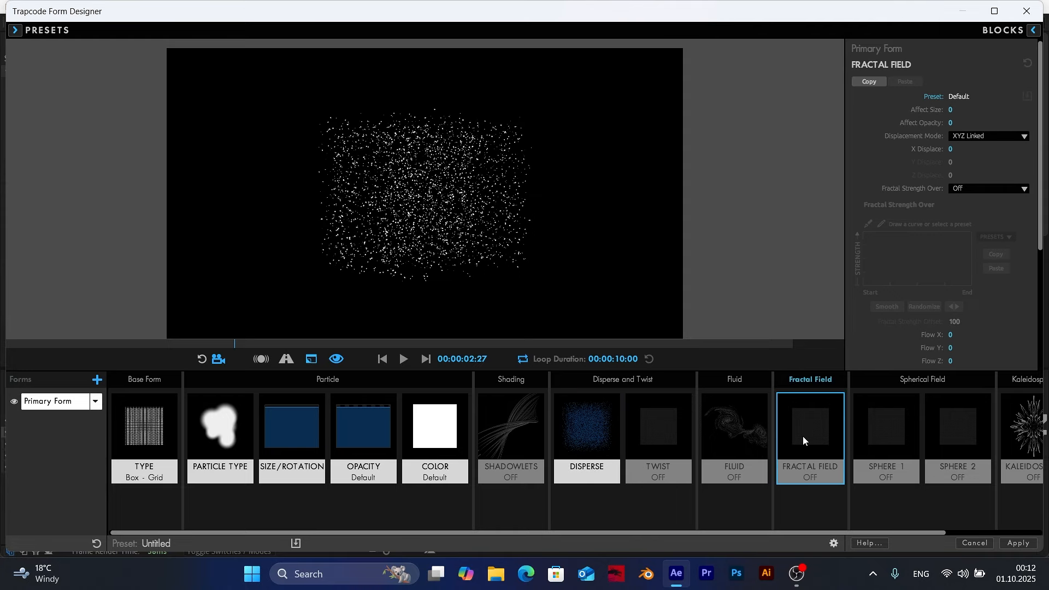
pyautogui.click(982, 139)
pyautogui.click(970, 162)
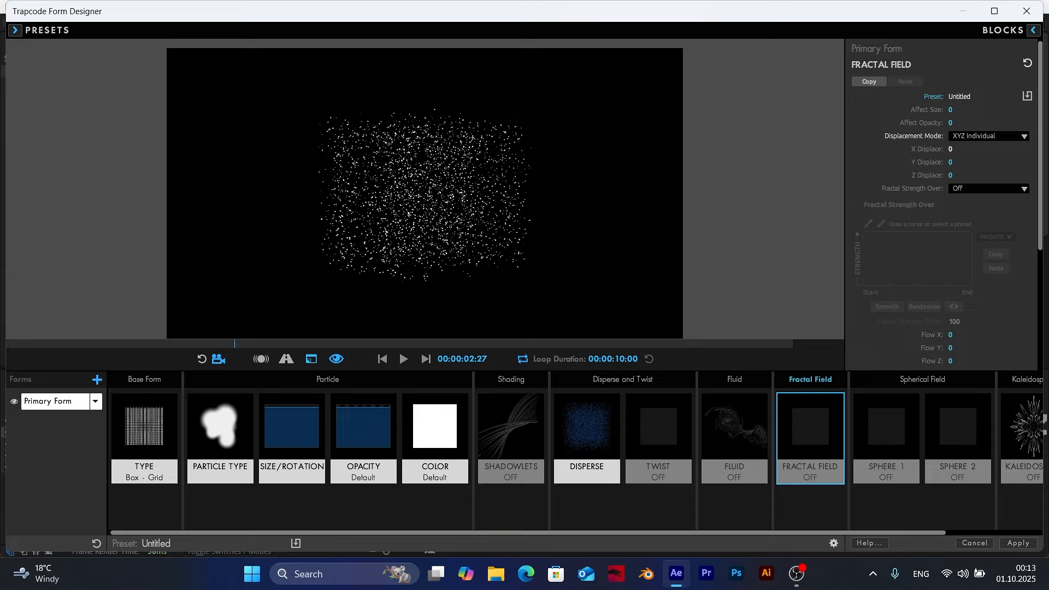
pyautogui.moveTo(950, 150)
pyautogui.mouseDown()
pyautogui.moveTo(967, 149)
pyautogui.moveTo(963, 176)
pyautogui.moveTo(945, 149)
pyautogui.moveTo(952, 162)
pyautogui.mouseUp()
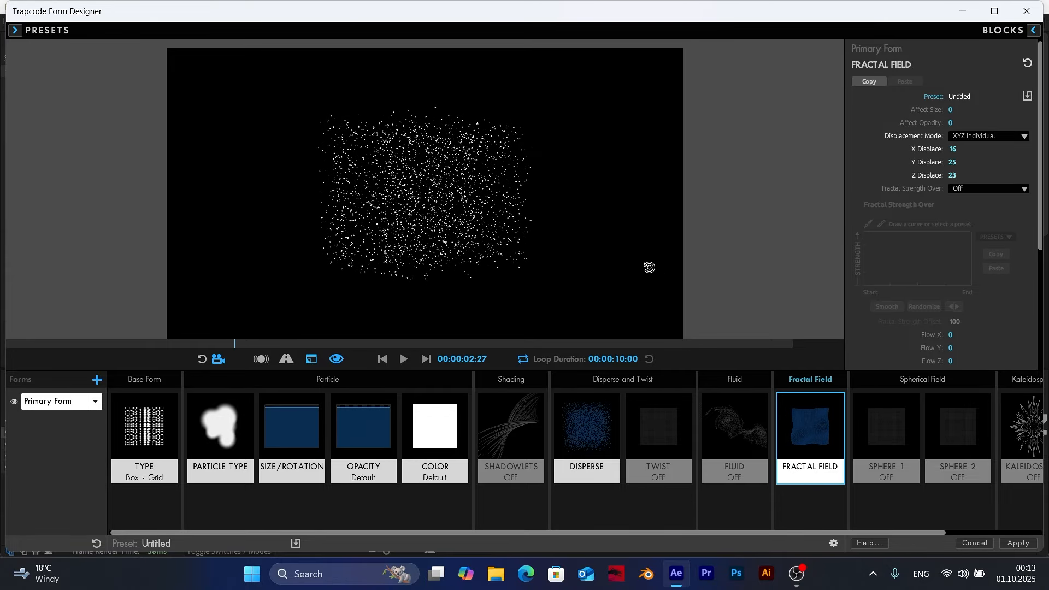
pyautogui.moveTo(445, 202)
pyautogui.mouseDown()
pyautogui.moveTo(484, 227)
pyautogui.moveTo(461, 206)
pyautogui.mouseUp()
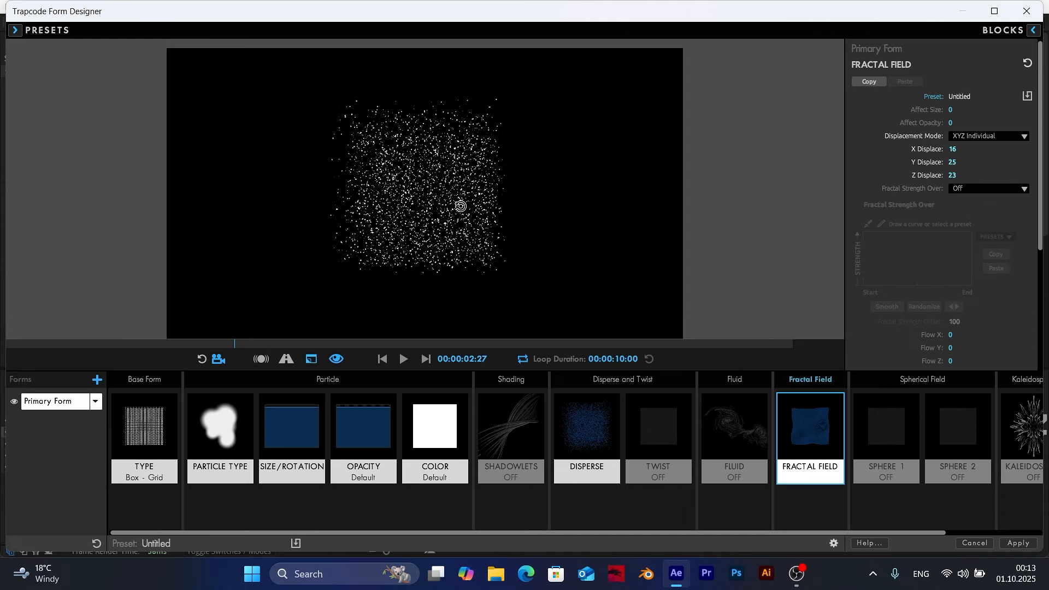
pyautogui.click(1016, 544)
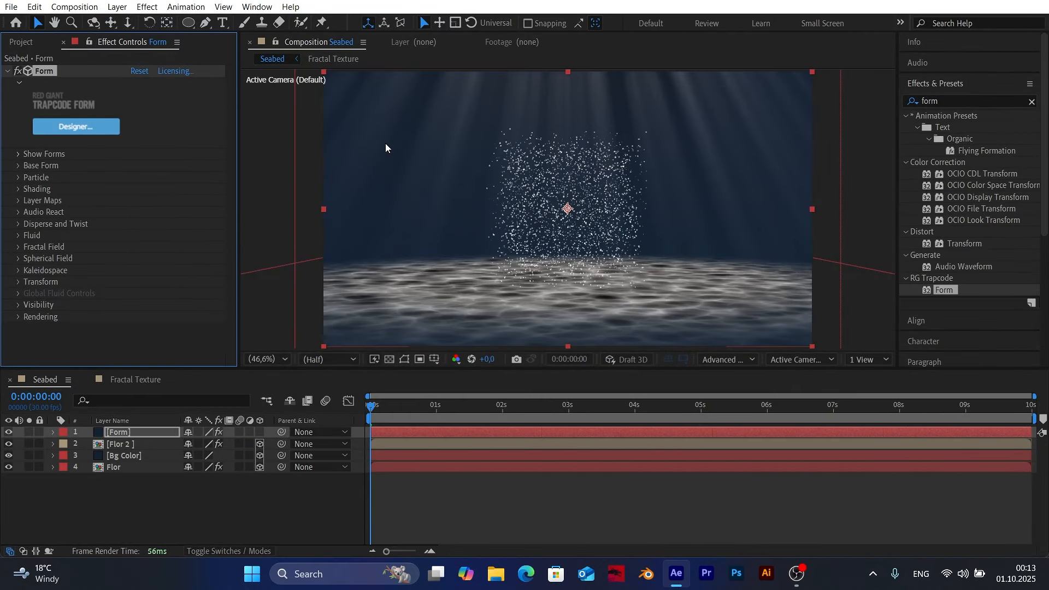
# Step: Set the Base Form's Z position to 400, pushing the particles back in depth
pyautogui.click(18, 167)
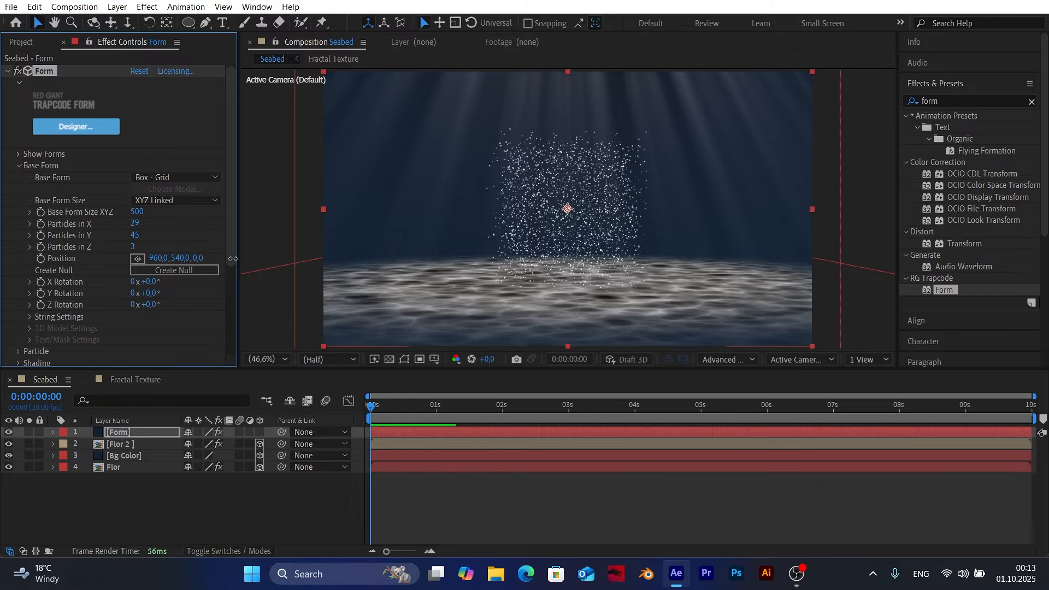
pyautogui.moveTo(198, 258); pyautogui.dragTo(438, 251)
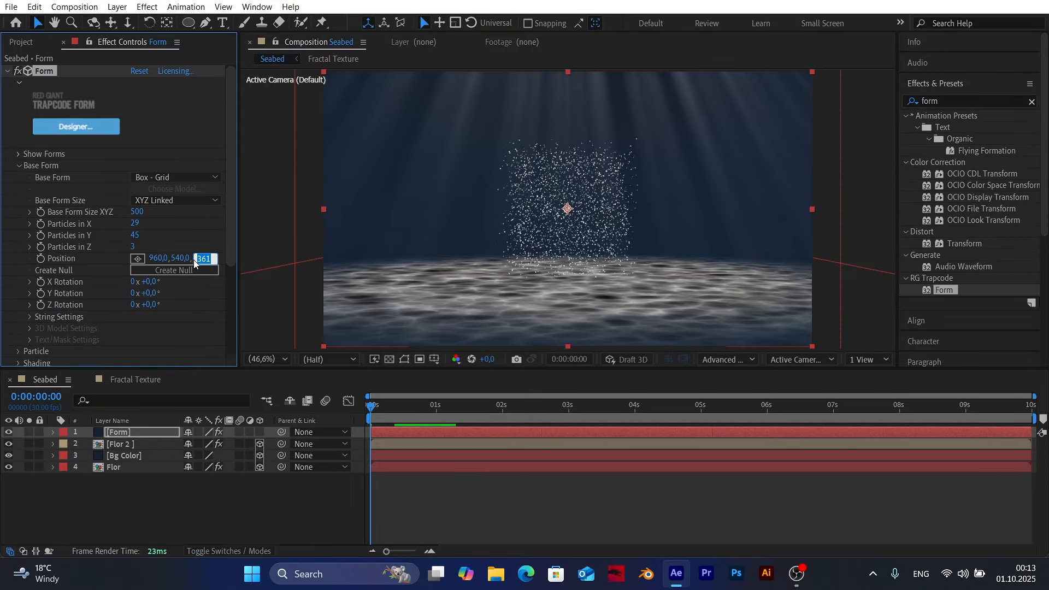
pyautogui.write('400')
pyautogui.press('Return')
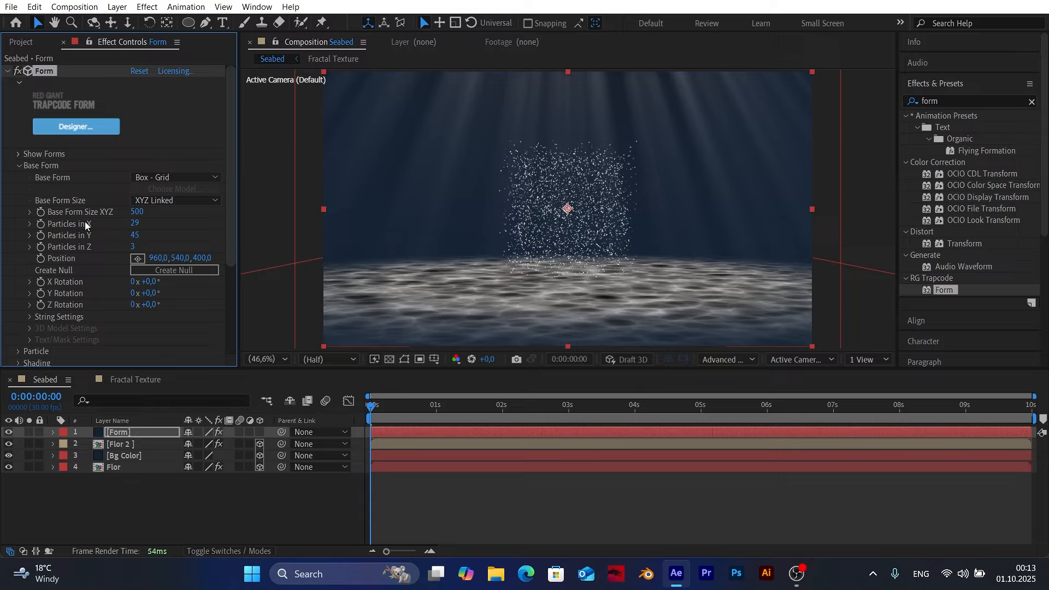
# Step: Expand the Particle settings and enlarge the Base Form Size XYZ to 1980 so particles fill the frame
pyautogui.scroll(-5, 87, 218)
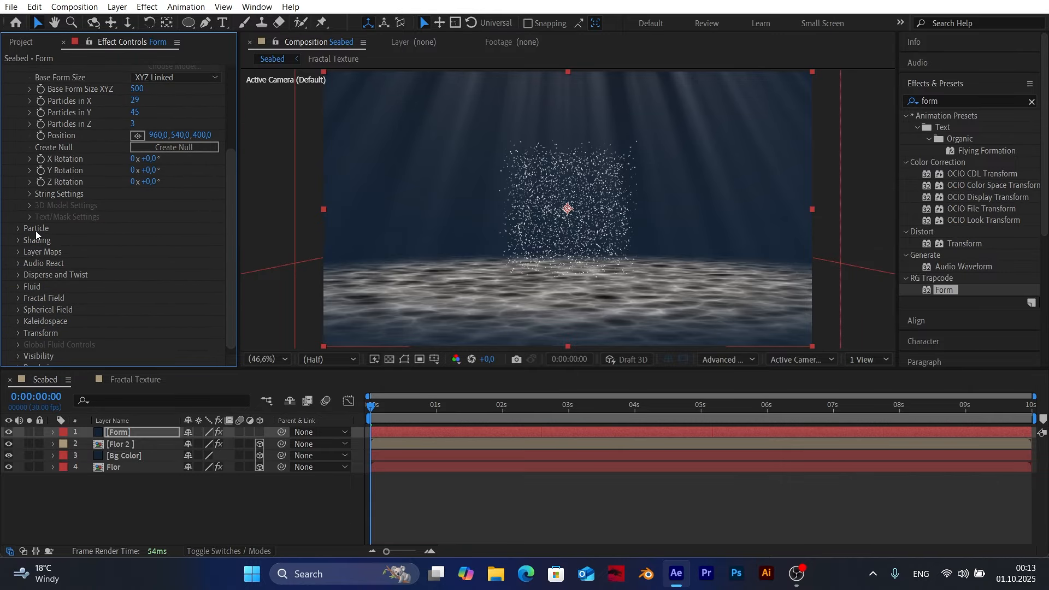
pyautogui.click(18, 228)
pyautogui.scroll(-3, 16, 231)
pyautogui.scroll(8, 48, 219)
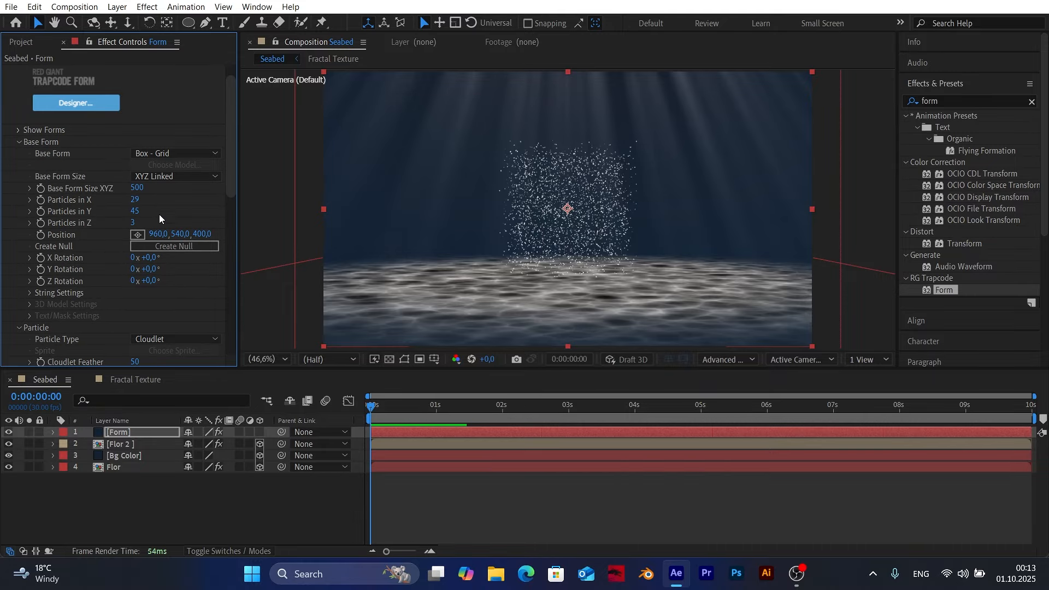
pyautogui.moveTo(137, 188); pyautogui.dragTo(236, 189)
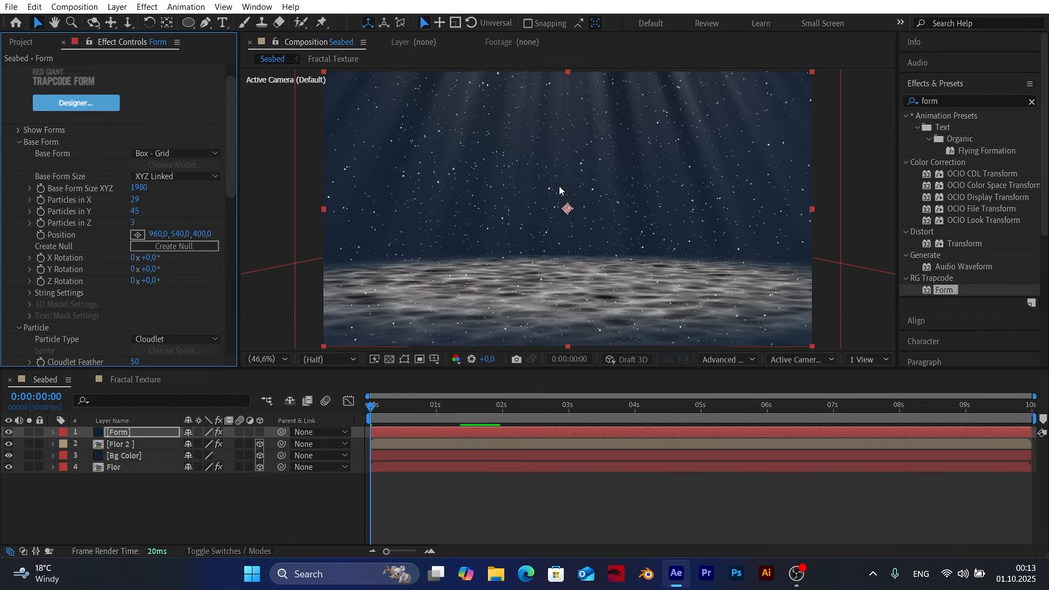
# Step: Set the particles' Opacity Random to 70% and their Opacity to 20, after trying 15
pyautogui.scroll(-8, 130, 201)
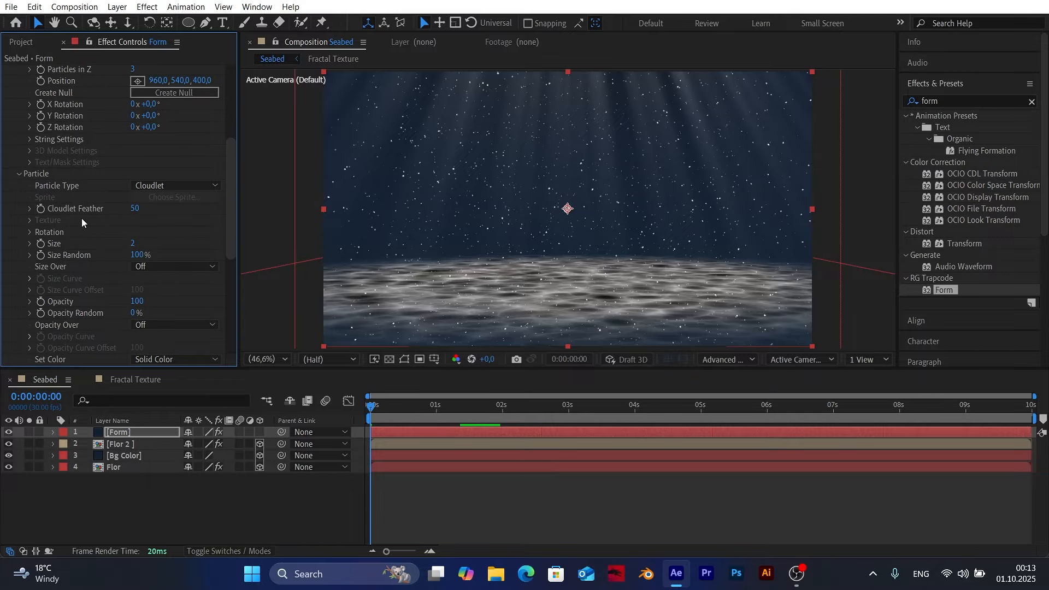
pyautogui.click(134, 252)
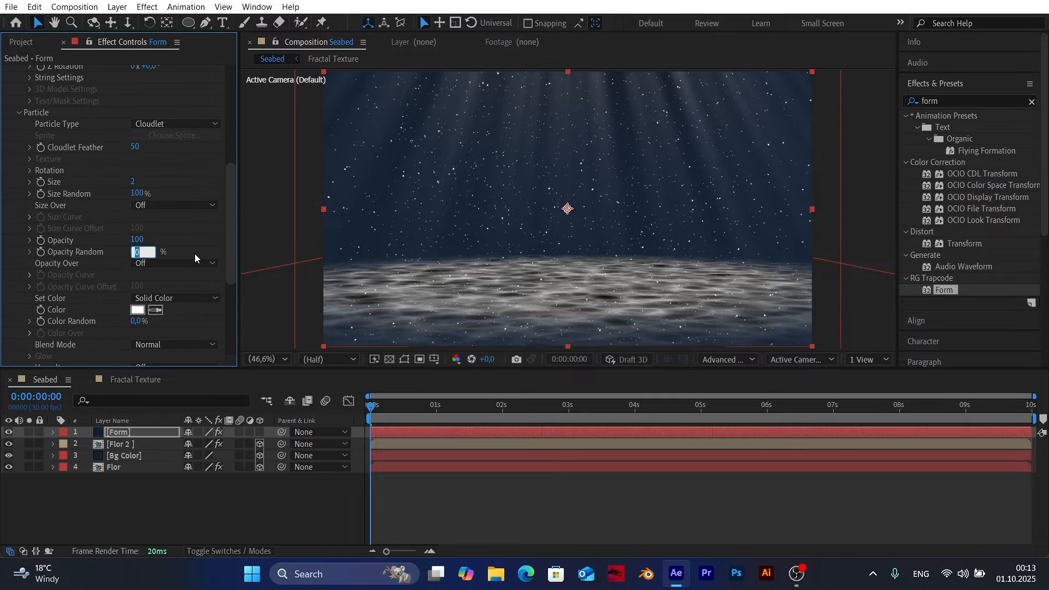
pyautogui.write('70')
pyautogui.press('Return')
pyautogui.click(134, 240)
pyautogui.write('15')
pyautogui.press('Return')
pyautogui.click(134, 240)
pyautogui.write('20')
pyautogui.press('Return')
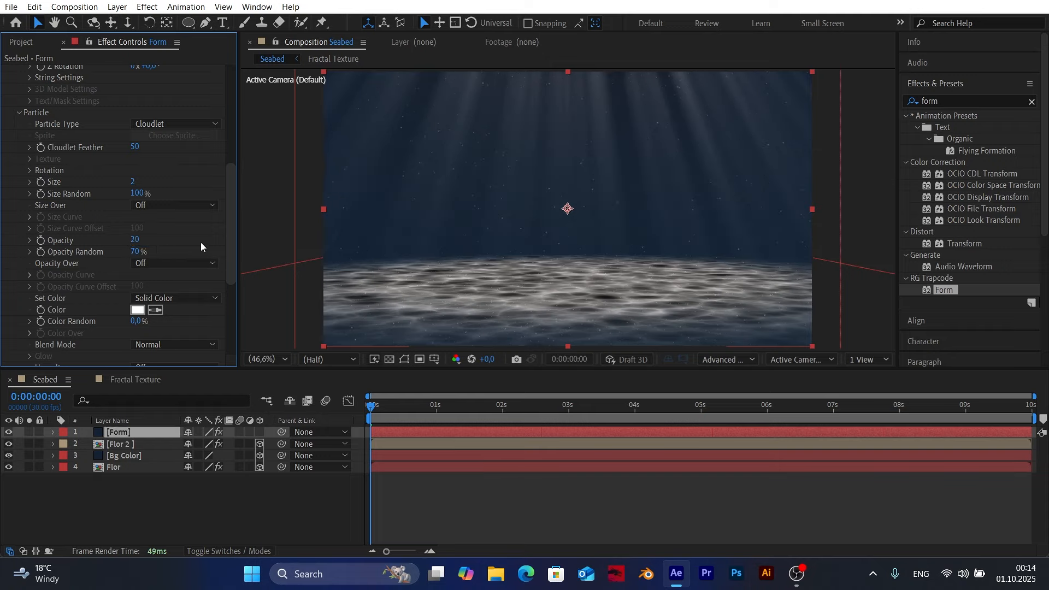
# Step: Set the particles' Opacity Random to 60% and deselect the Form layer
pyautogui.moveTo(136, 252); pyautogui.dragTo(128, 256)
pyautogui.click(135, 252)
pyautogui.write('60')
pyautogui.press('Return')
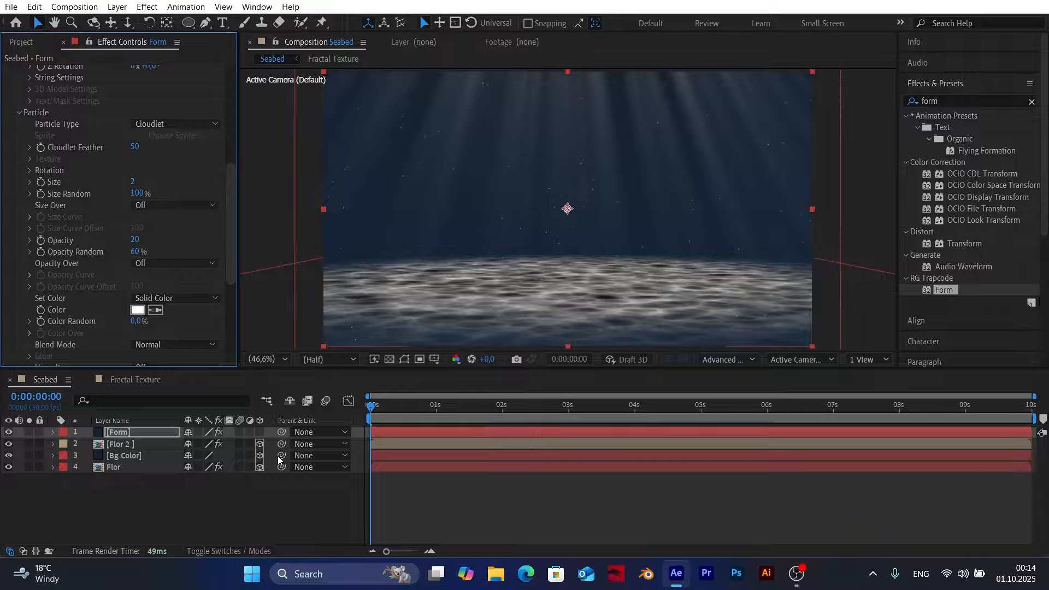
pyautogui.click(277, 487)
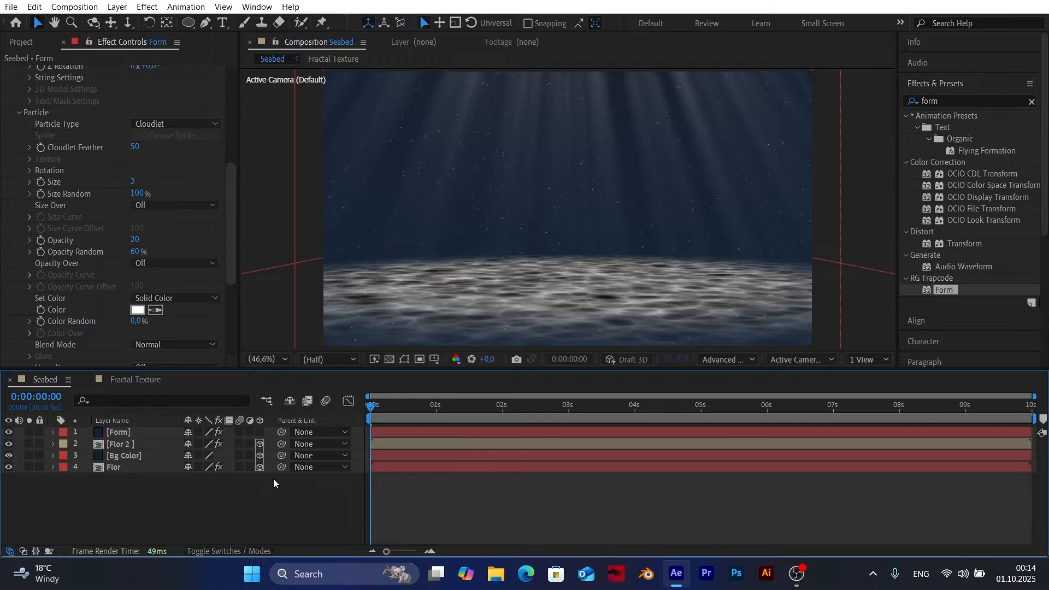
# Step: Preview the floating particles' animation and convert the Form layer to a 3D layer
pyautogui.press('space')
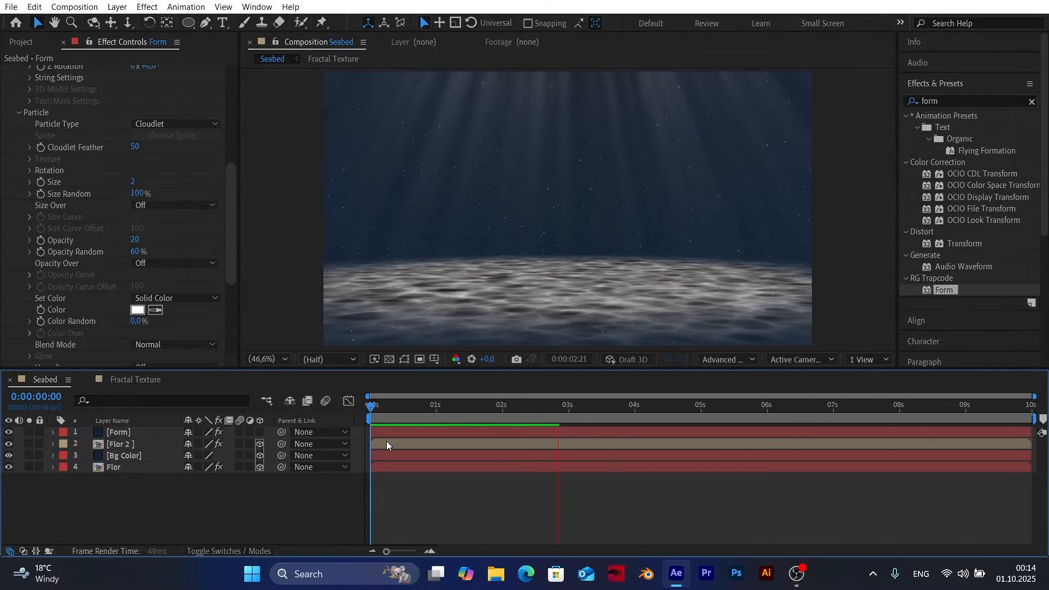
pyautogui.moveTo(411, 407); pyautogui.dragTo(319, 408)
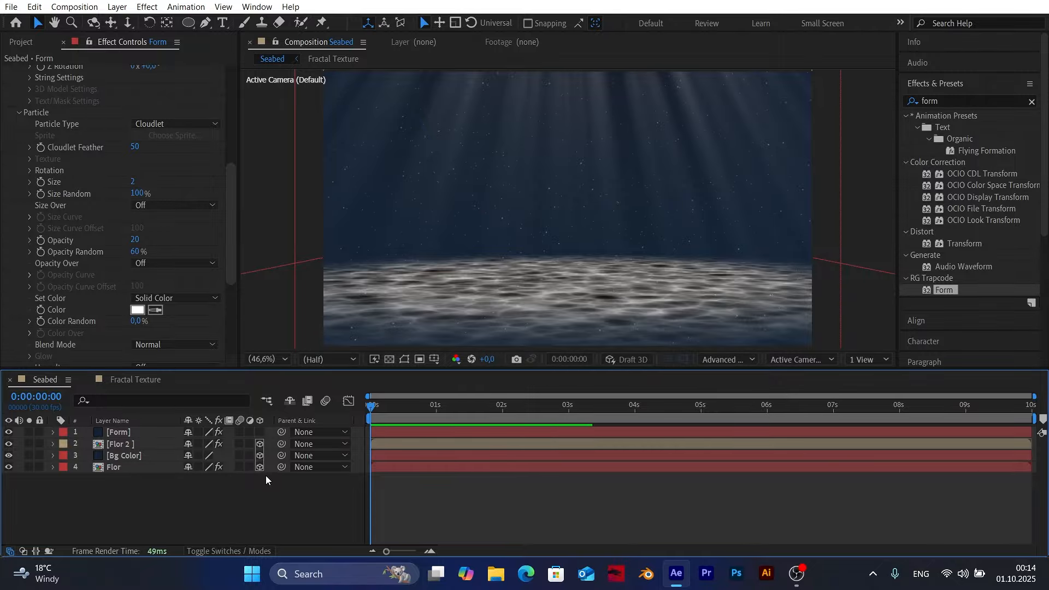
pyautogui.click(260, 433)
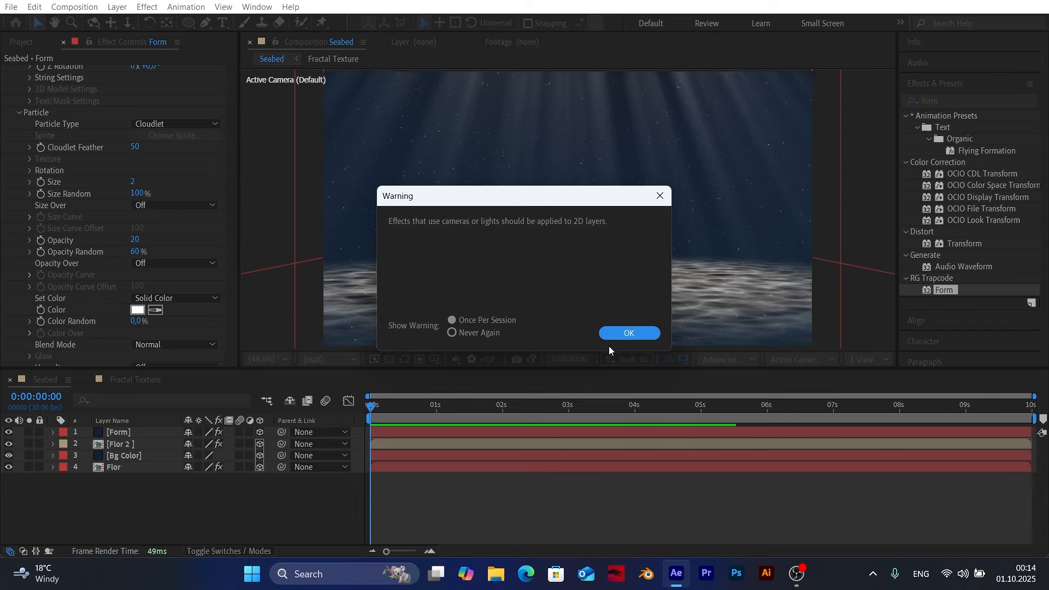
pyautogui.click(628, 330)
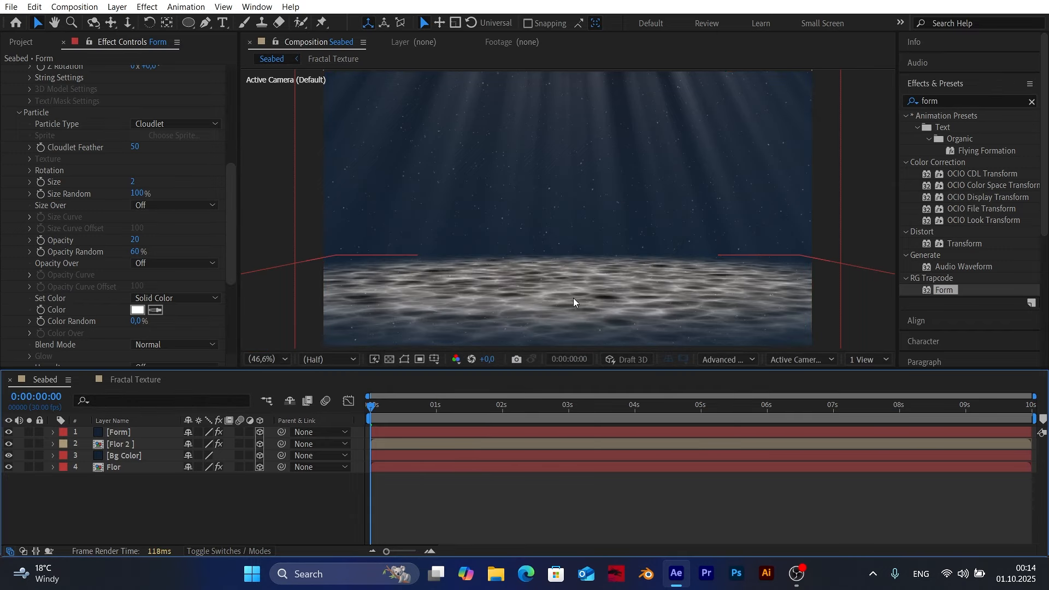
# Step: Create a new 1920 x 1080 solid layer named Hair in the Seabed composition
pyautogui.rightClick(233, 498)
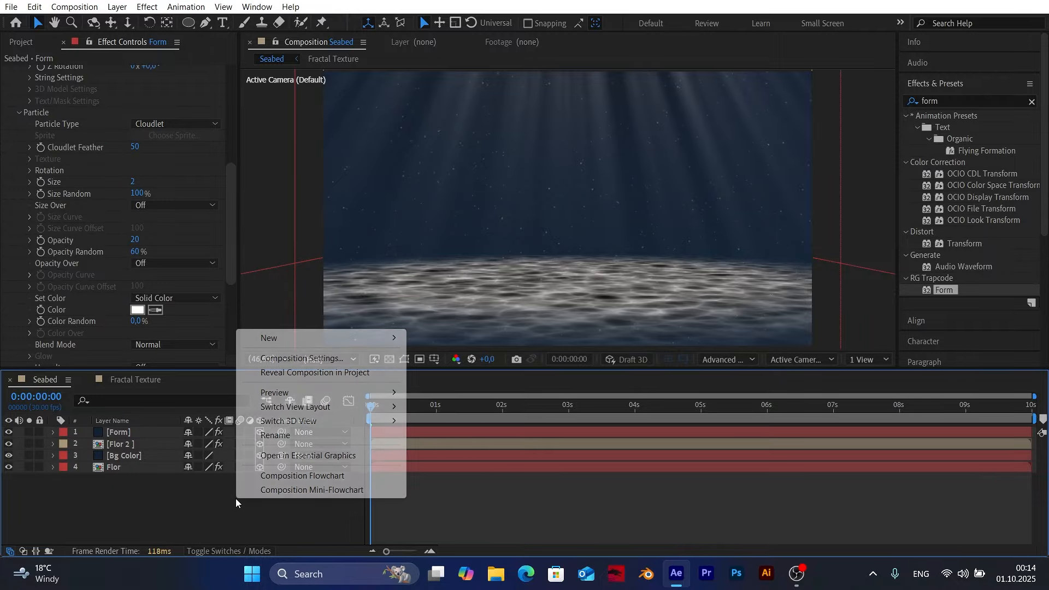
pyautogui.moveTo(265, 337)
pyautogui.click(437, 373)
pyautogui.write('H')
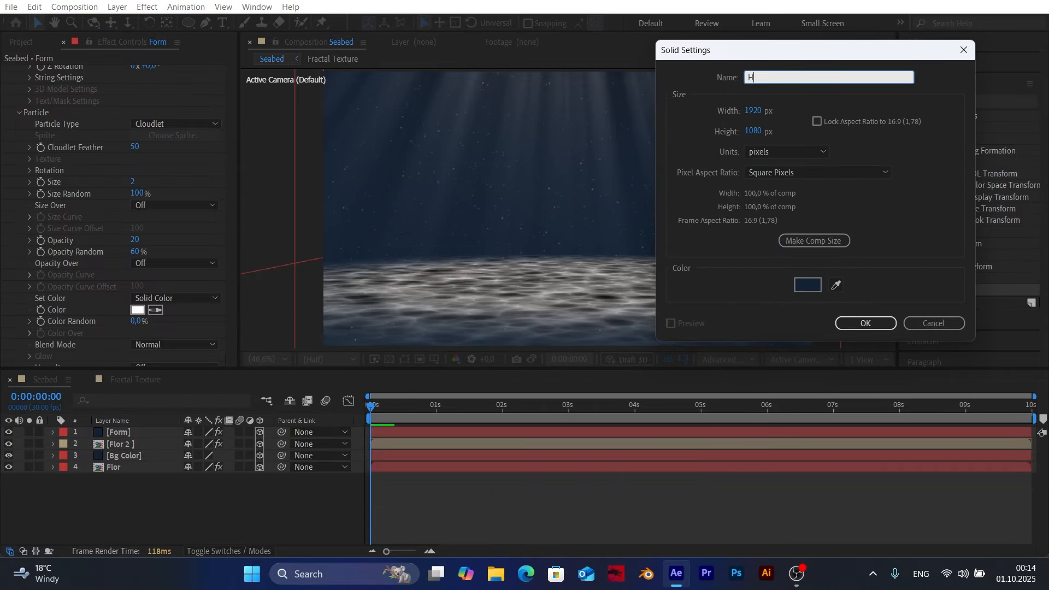
pyautogui.write('air')
pyautogui.click(863, 323)
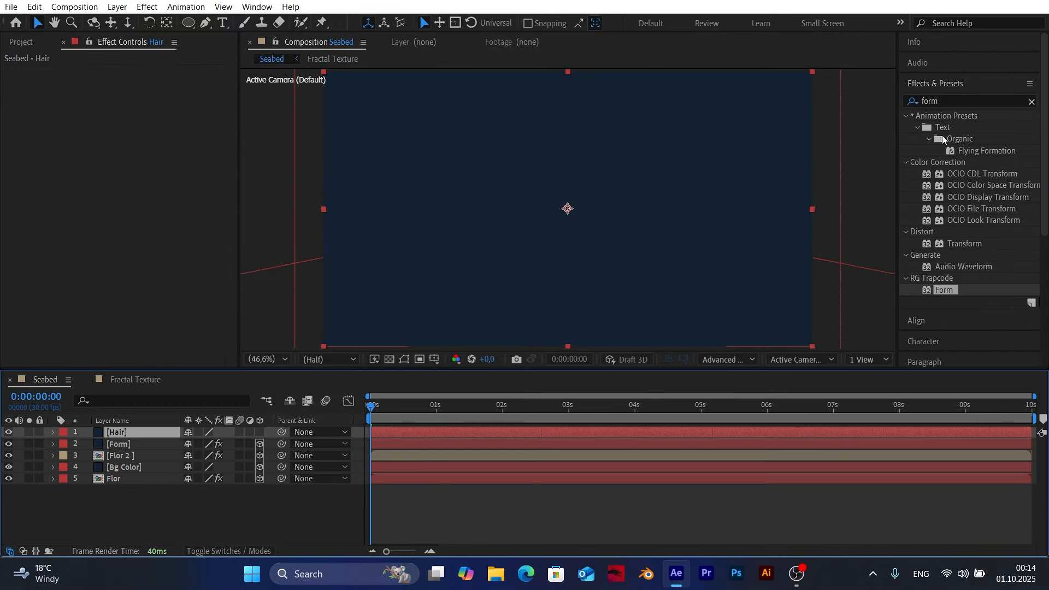
# Step: Find the CC Hair effect and apply it to the Hair layer
pyautogui.click(948, 101)
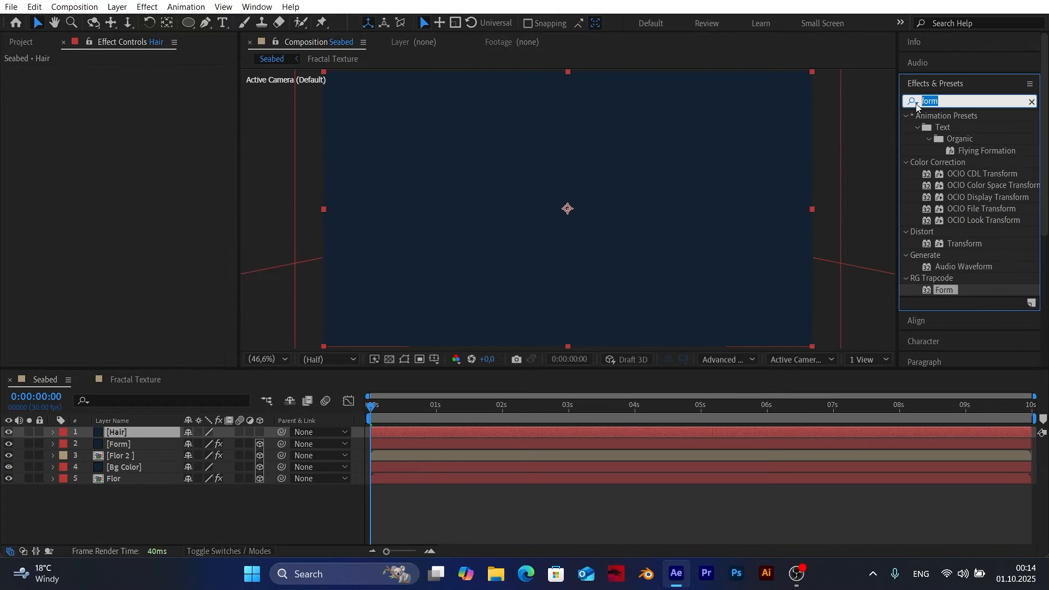
pyautogui.write('cc ha')
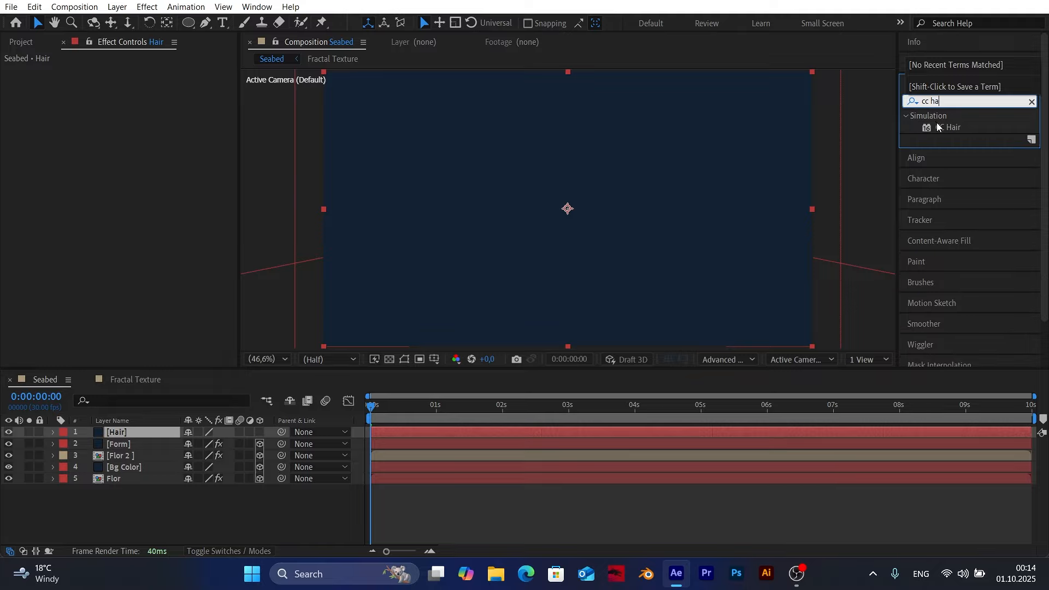
pyautogui.moveTo(949, 126); pyautogui.dragTo(122, 433)
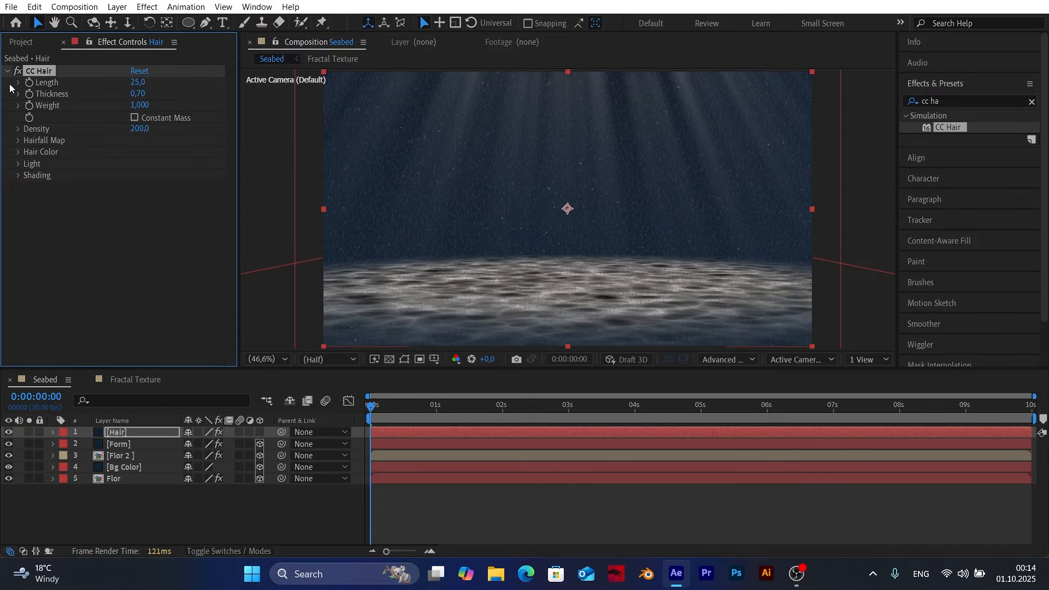
# Step: Set the CC Hair Length to 50, Thickness to 2 and Density to 100
pyautogui.click(138, 82)
pyautogui.write('50')
pyautogui.press('Return')
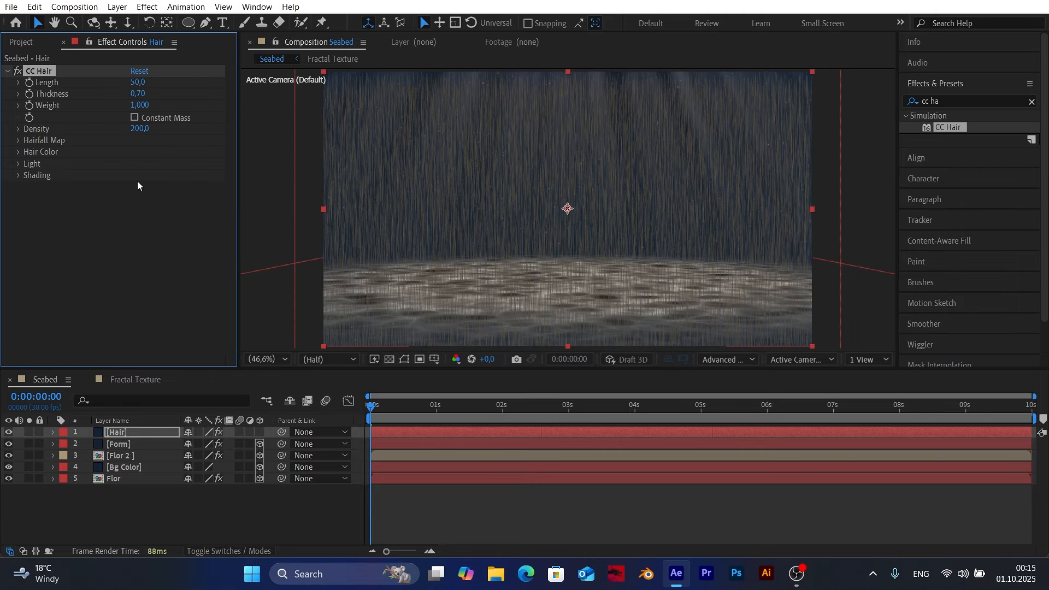
pyautogui.click(131, 93)
pyautogui.write('2')
pyautogui.press('Return')
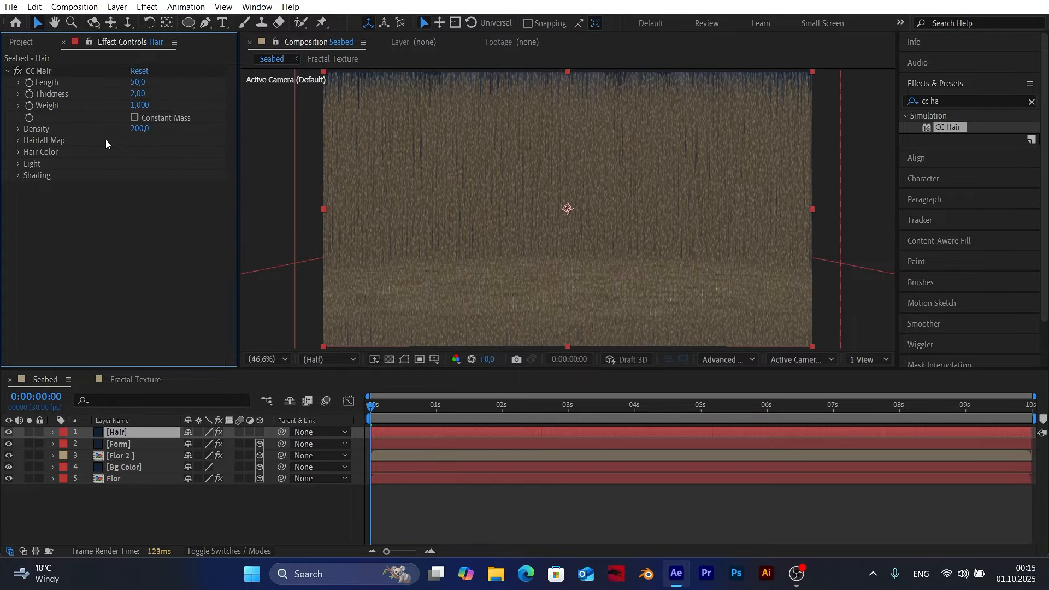
pyautogui.click(140, 129)
pyautogui.write('100')
pyautogui.press('Return')
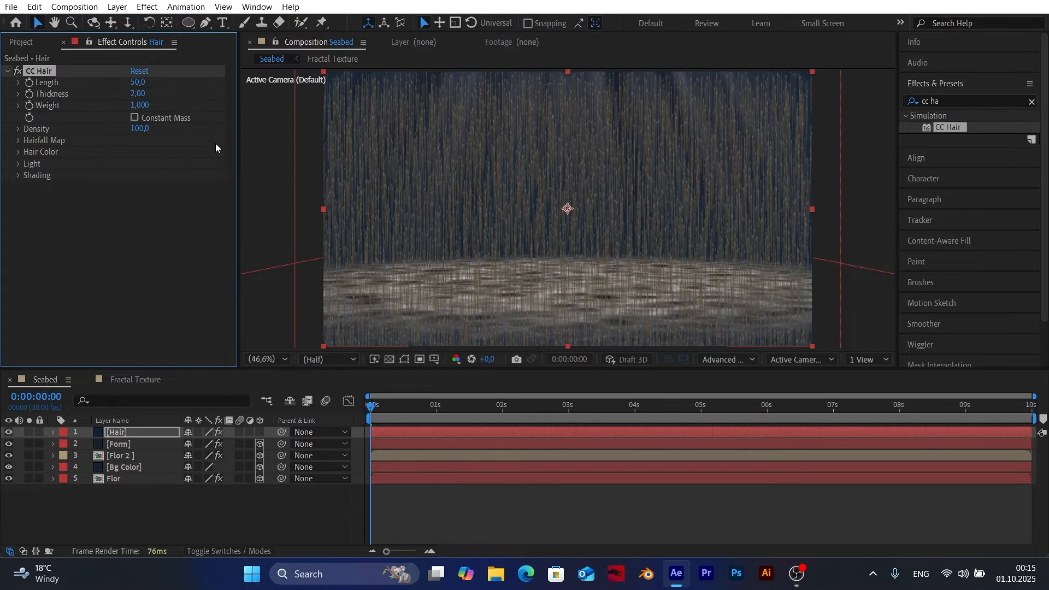
# Step: Change the CC Hair color to dark green, hex 213011
pyautogui.click(18, 153)
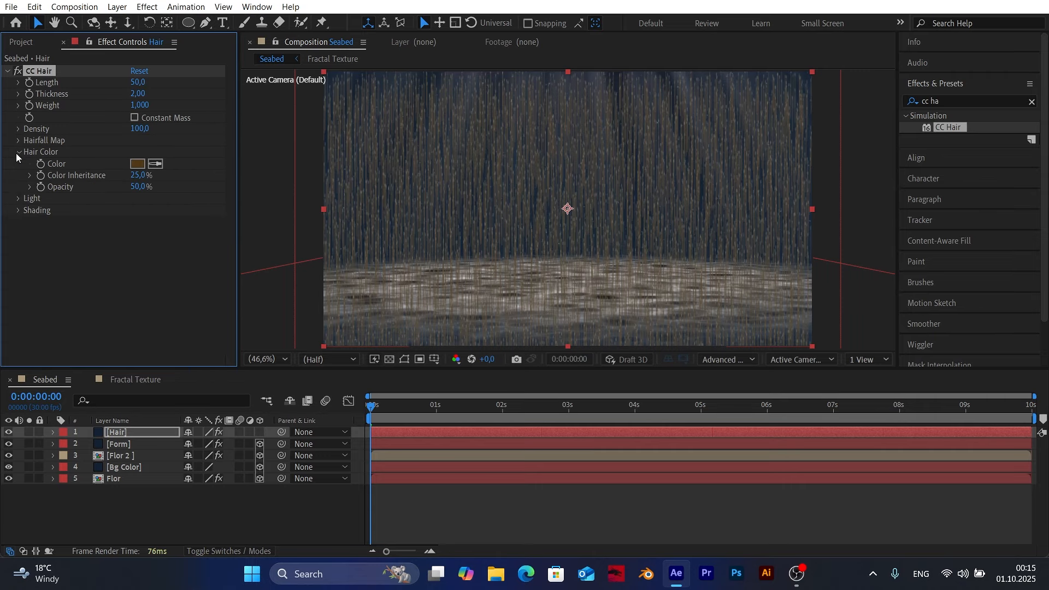
pyautogui.click(137, 165)
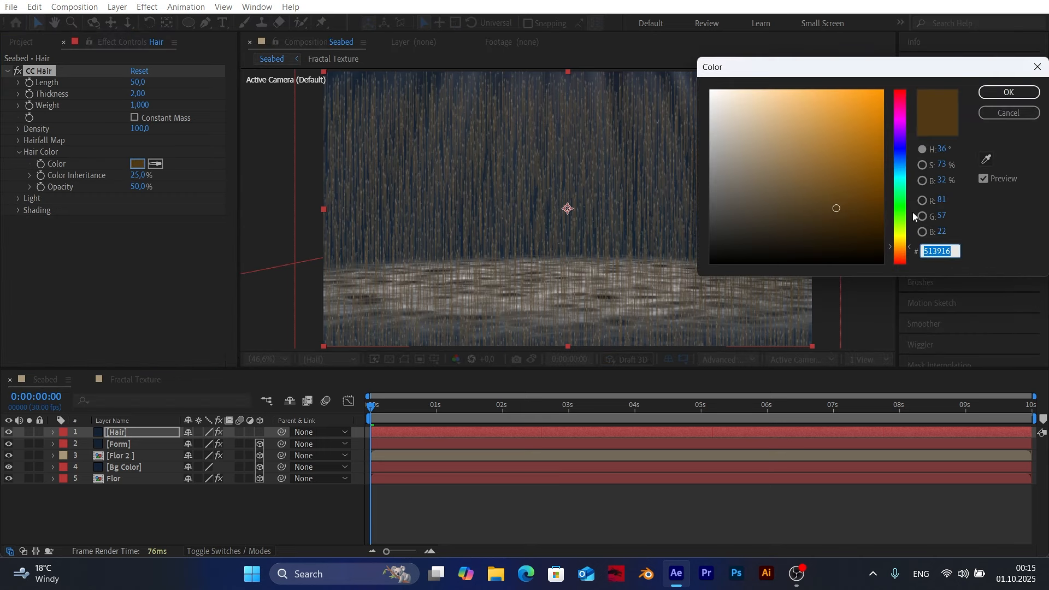
pyautogui.moveTo(900, 243); pyautogui.dragTo(901, 221)
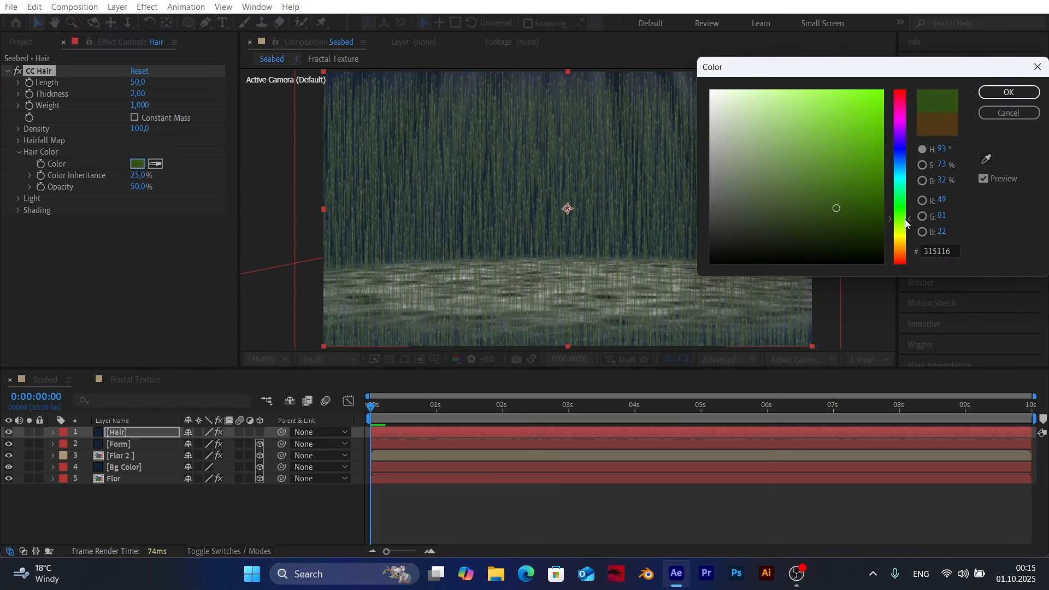
pyautogui.moveTo(835, 210); pyautogui.dragTo(822, 230)
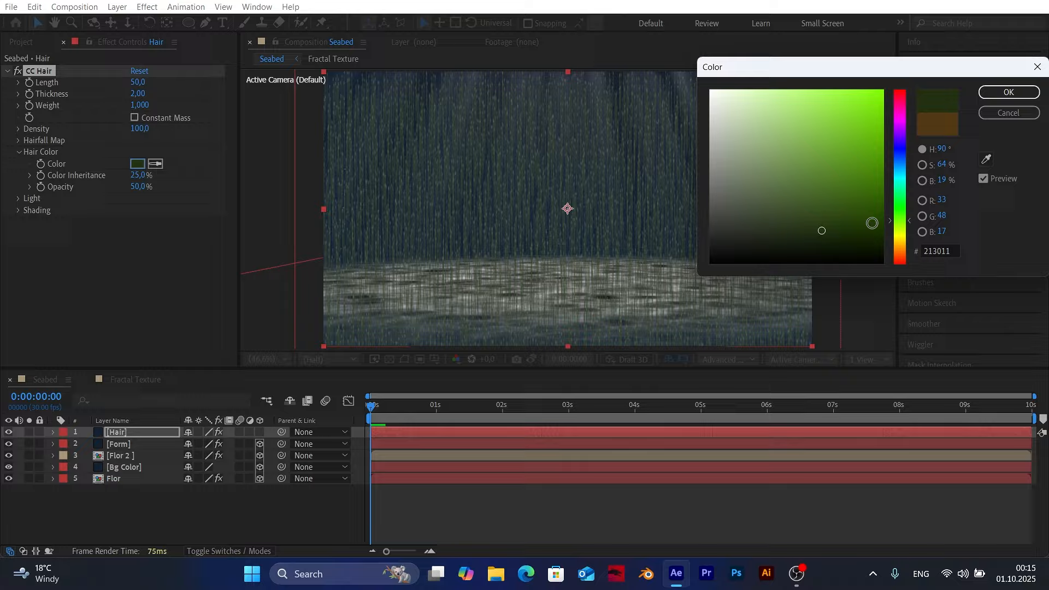
pyautogui.click(1010, 94)
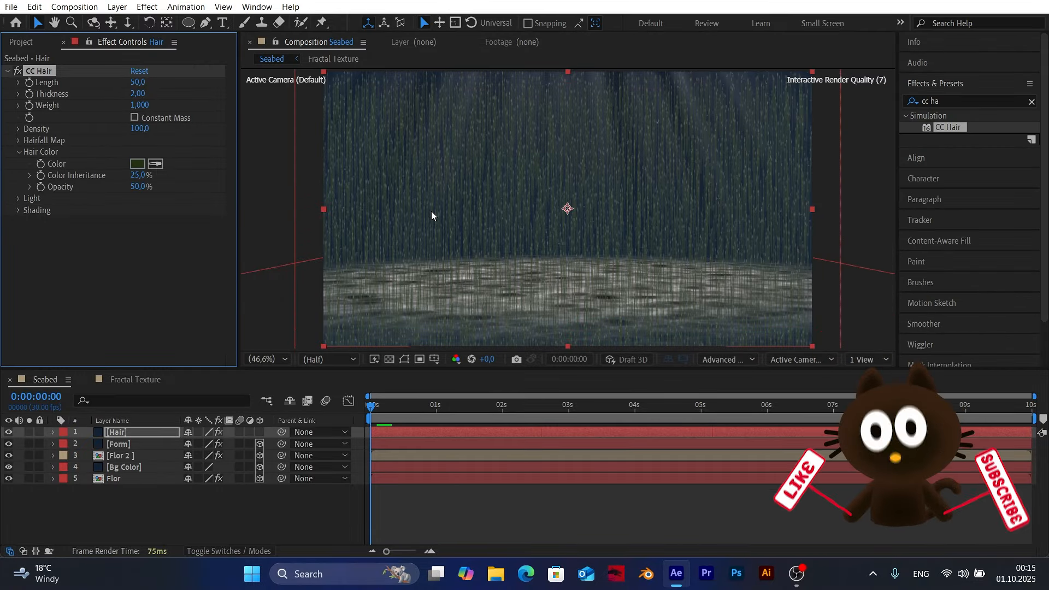
# Step: Move the Hair layer down so its upper edge sits just above the seabed's horizon, and deselect it
pyautogui.click(128, 432)
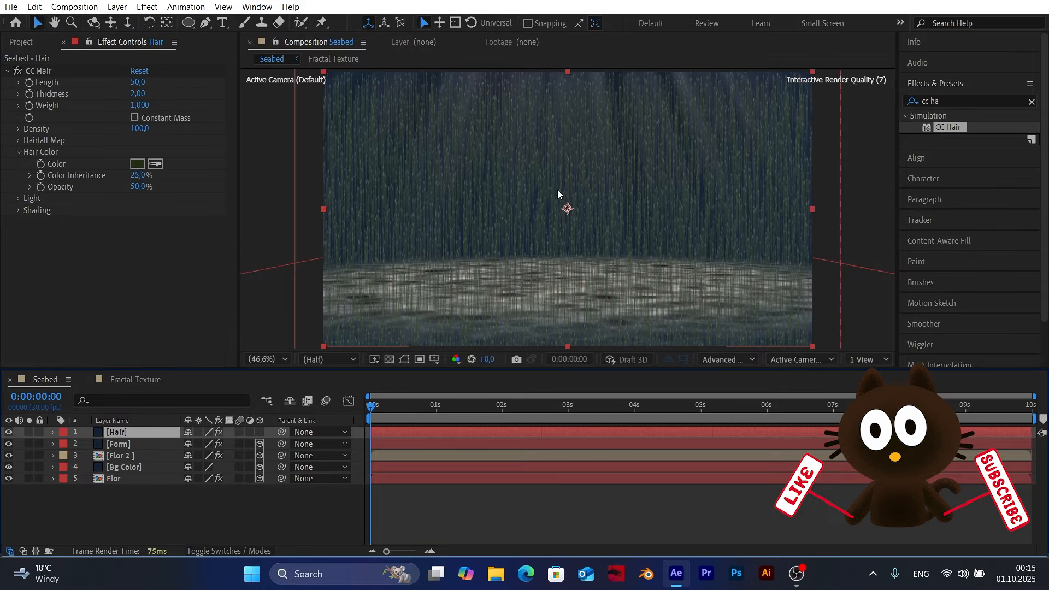
pyautogui.click(570, 157)
pyautogui.moveTo(570, 157); pyautogui.dragTo(578, 327)
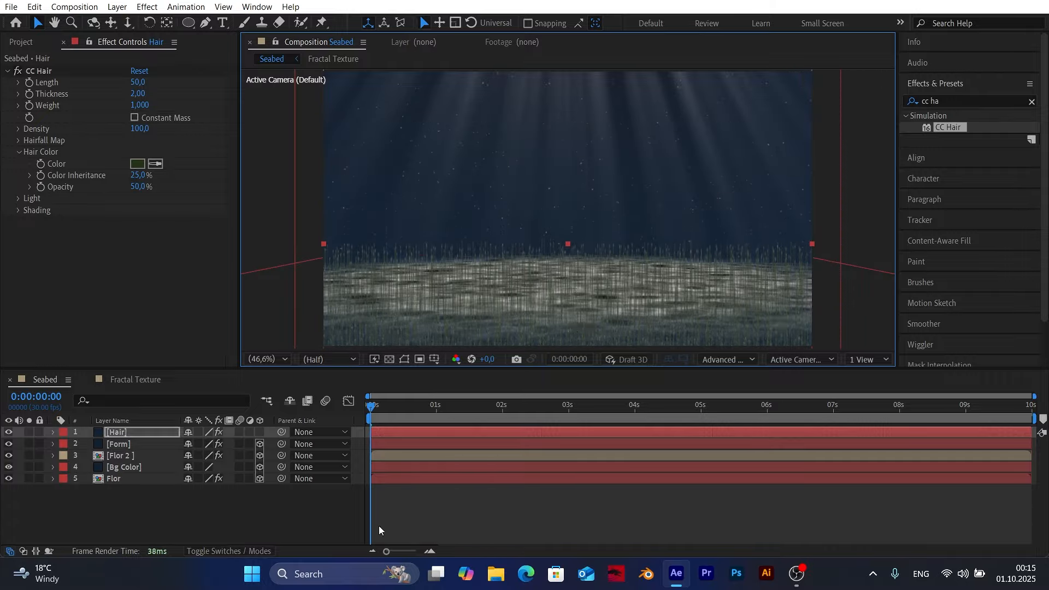
pyautogui.click(267, 518)
pyautogui.moveTo(376, 413)
pyautogui.mouseDown()
pyautogui.moveTo(428, 411)
pyautogui.moveTo(371, 411)
pyautogui.mouseUp()
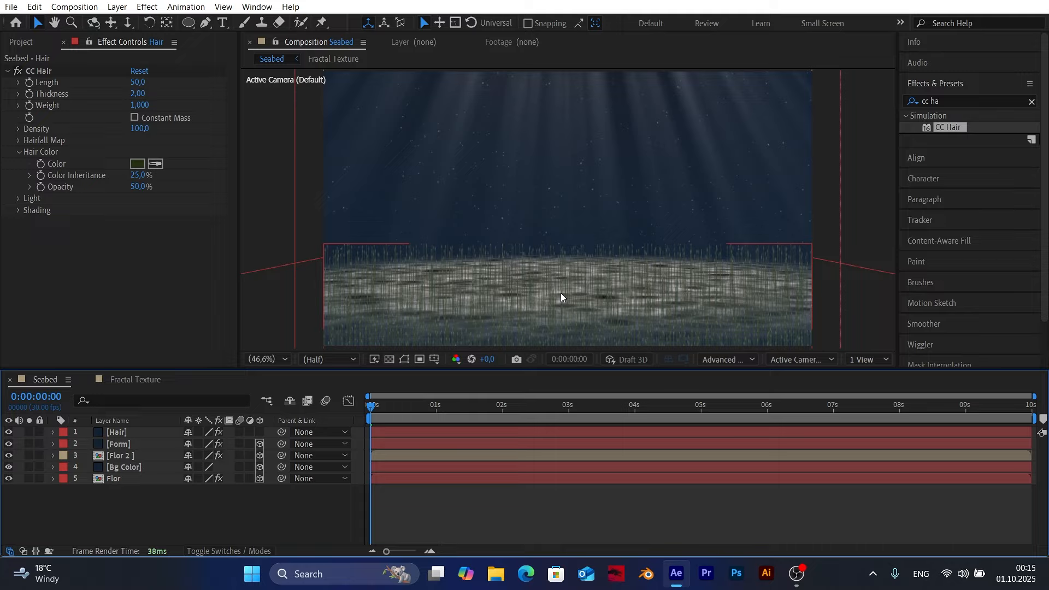
# Step: Find the Displacement Map effect and apply it to the Hair layer
pyautogui.click(117, 432)
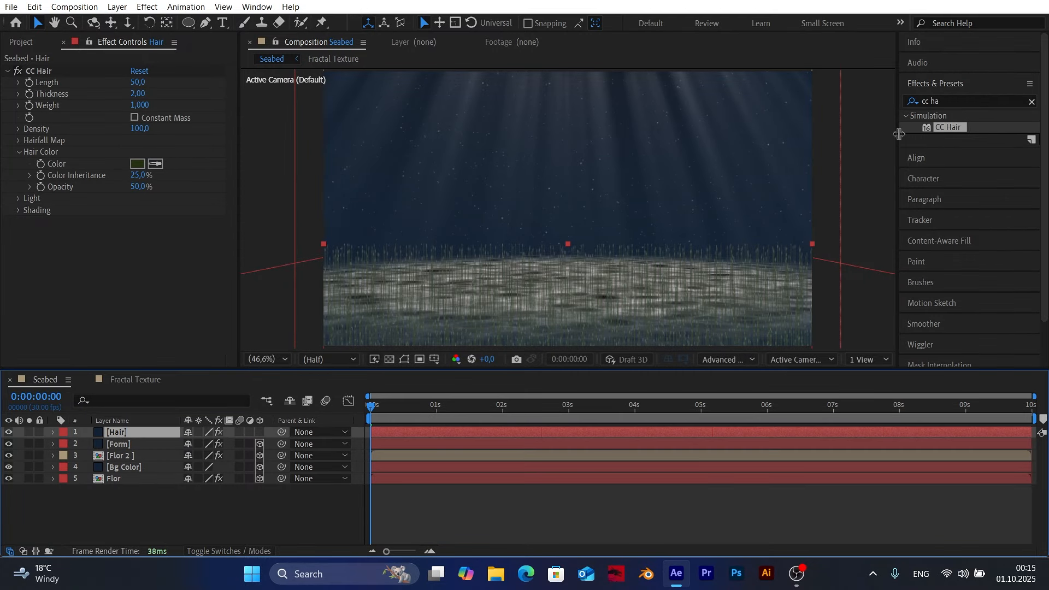
pyautogui.click(900, 116)
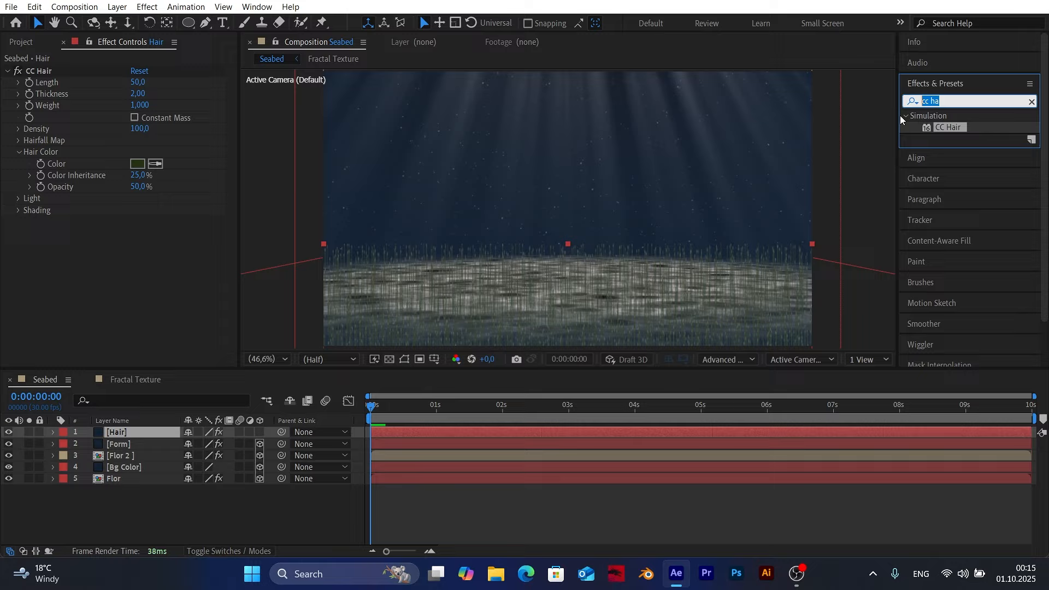
pyautogui.write('displa')
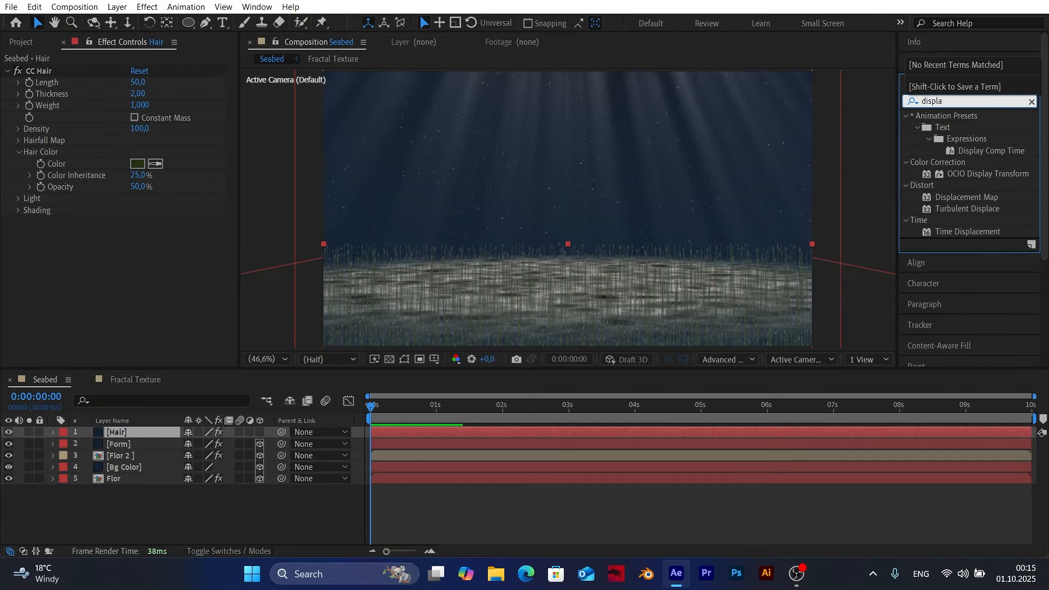
pyautogui.moveTo(966, 197); pyautogui.dragTo(126, 434)
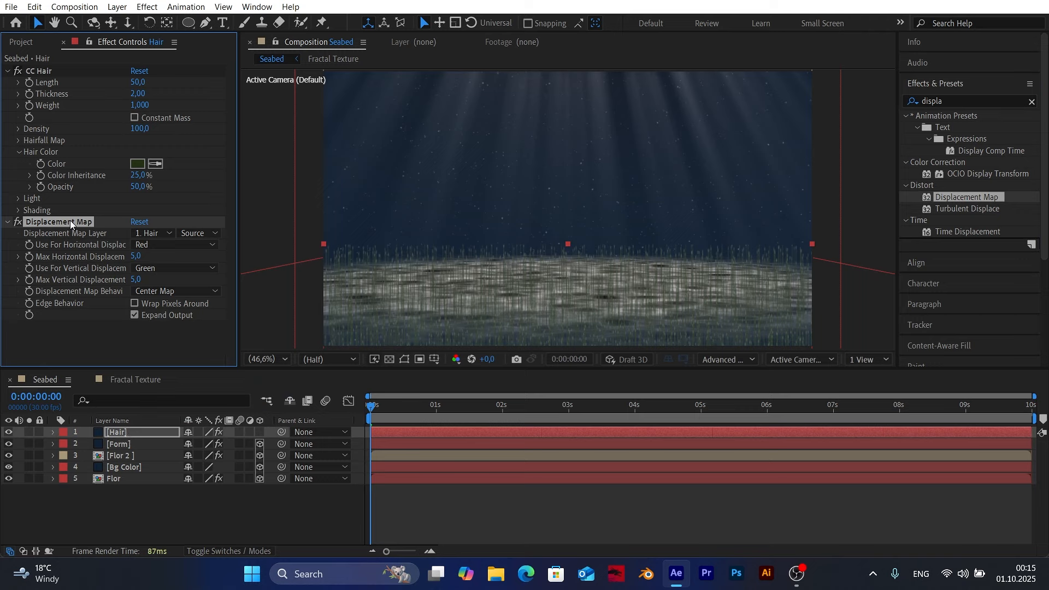
# Step: Set the Displacement Map Layer to Flor, sourced from Effects & Masks, and preview the scene
pyautogui.click(152, 236)
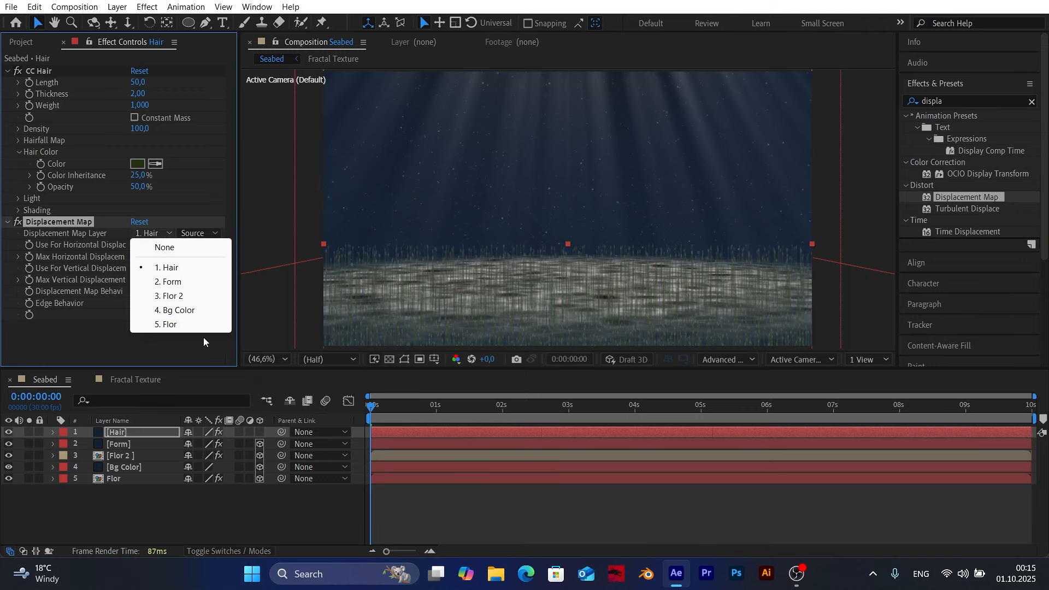
pyautogui.click(171, 325)
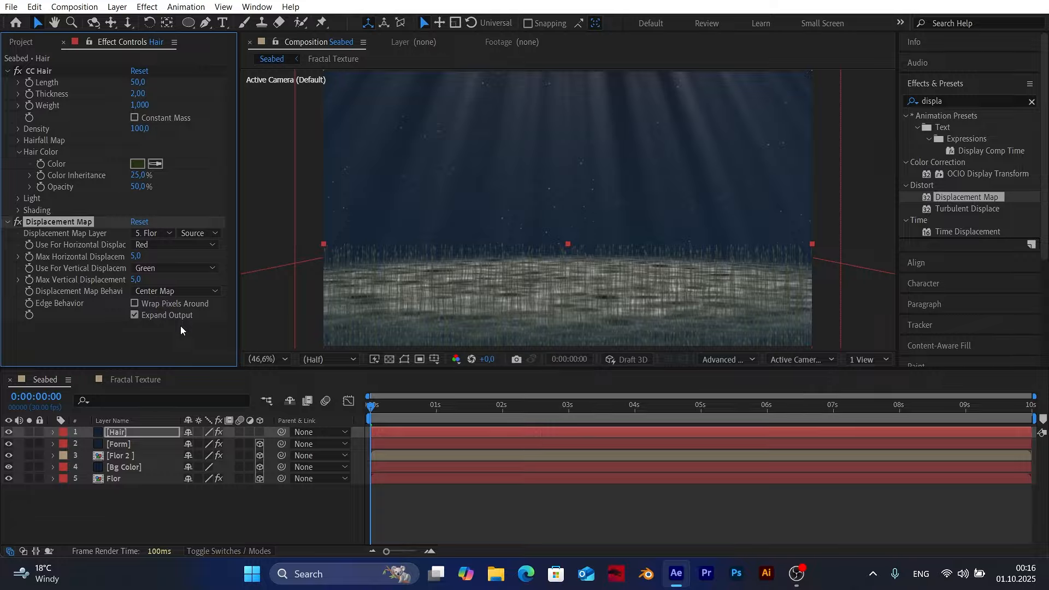
pyautogui.click(194, 238)
pyautogui.click(216, 278)
pyautogui.click(185, 517)
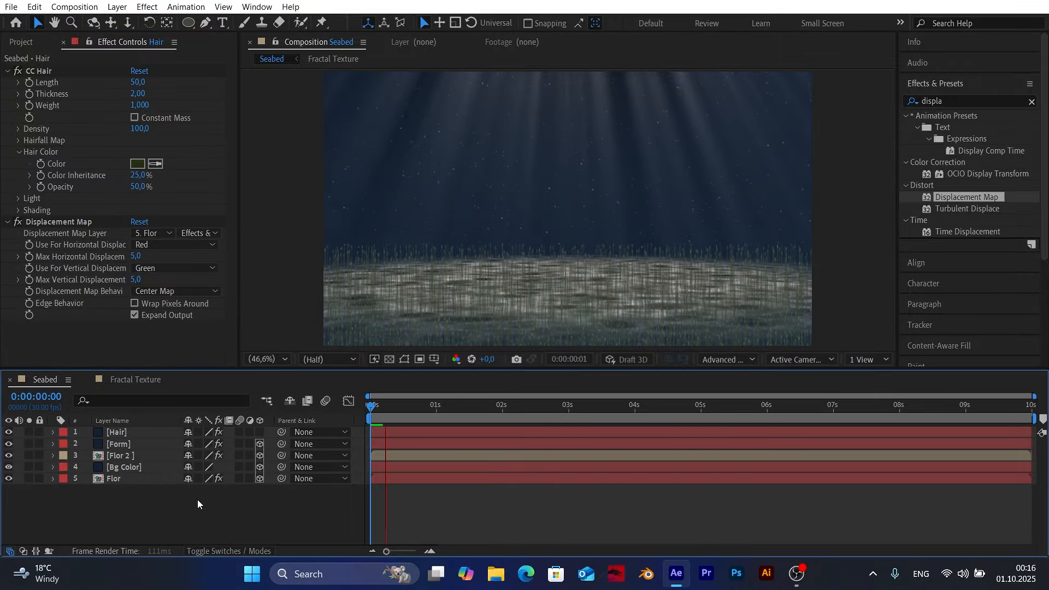
pyautogui.press('space')
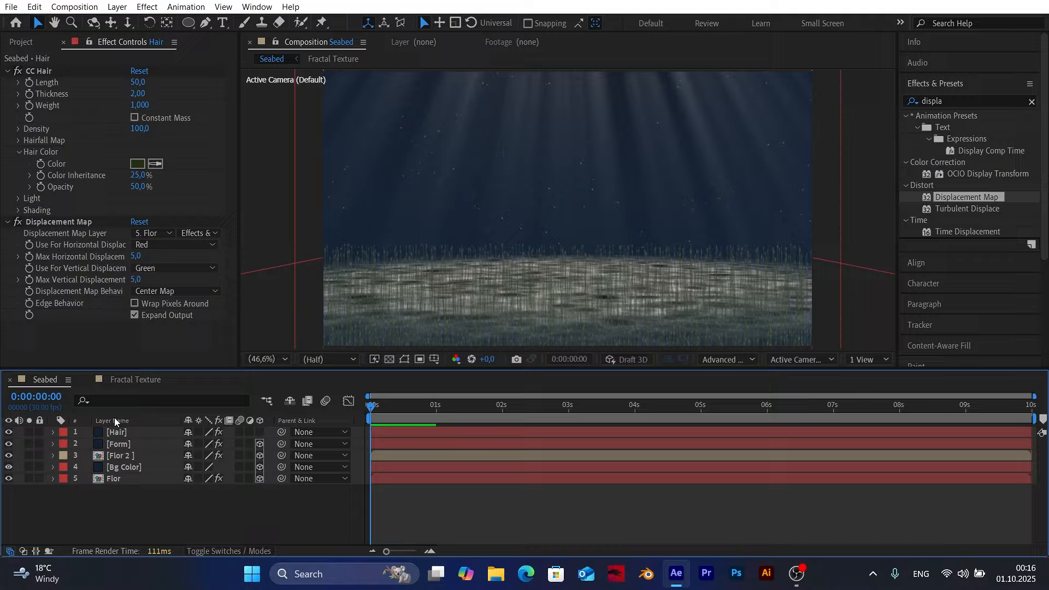
# Step: Solo the Hair layer and preview its displaced motion on its own
pyautogui.click(29, 432)
pyautogui.press('space')
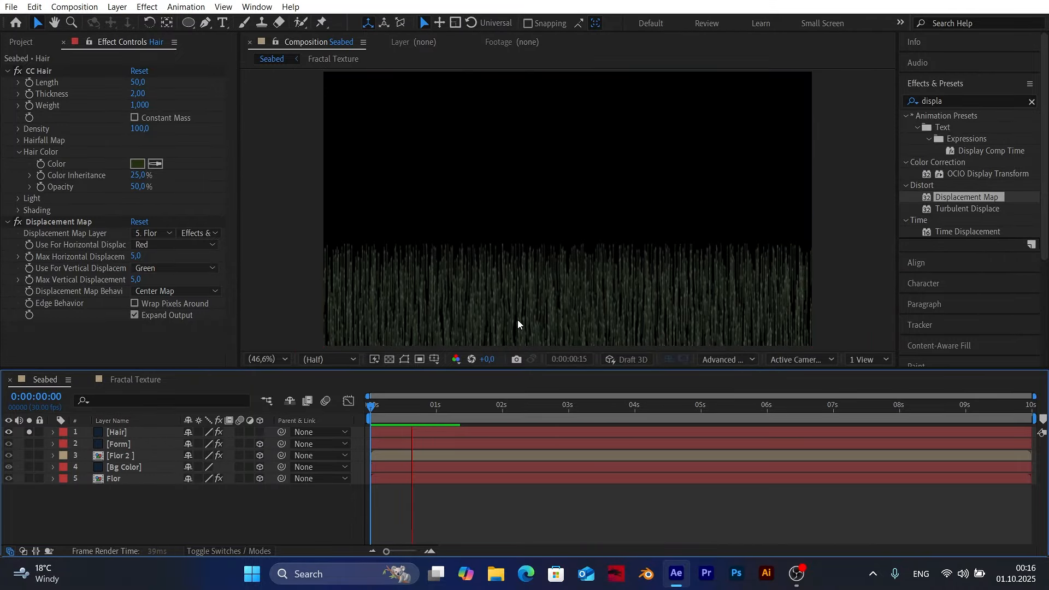
pyautogui.press('space')
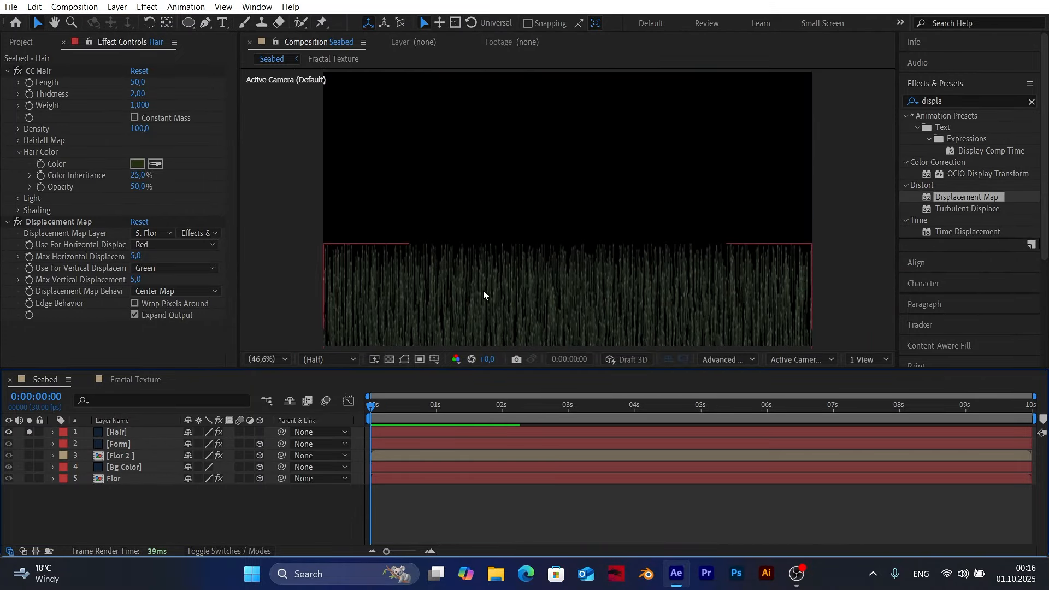
# Step: Set the Displacement Map's Max Horizontal Displacement to 10 and preview the soloed hair
pyautogui.click(137, 256)
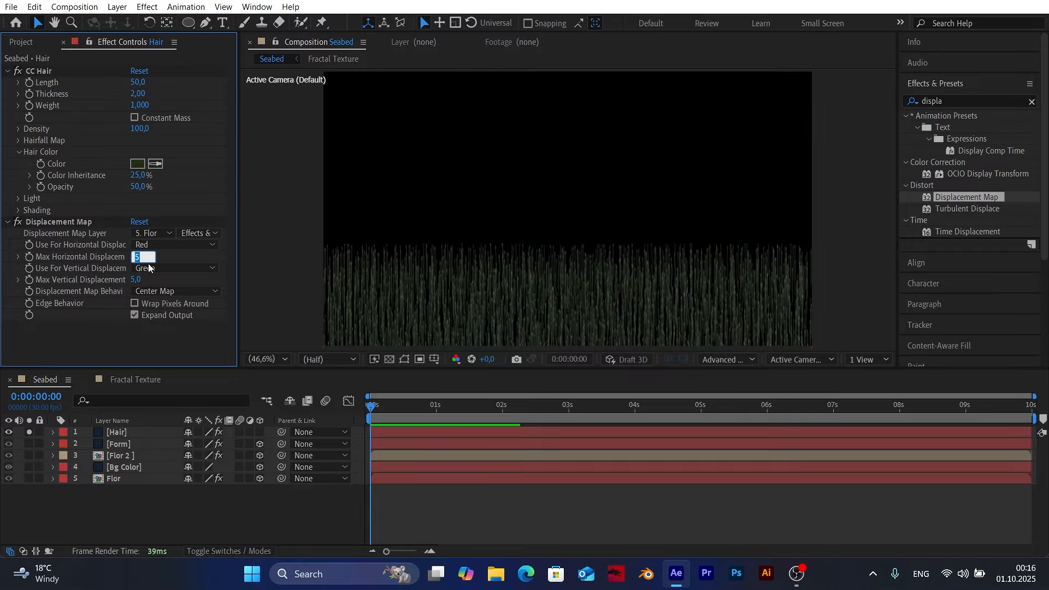
pyautogui.write('10')
pyautogui.press('Return')
pyautogui.click(280, 527)
pyautogui.press('space')
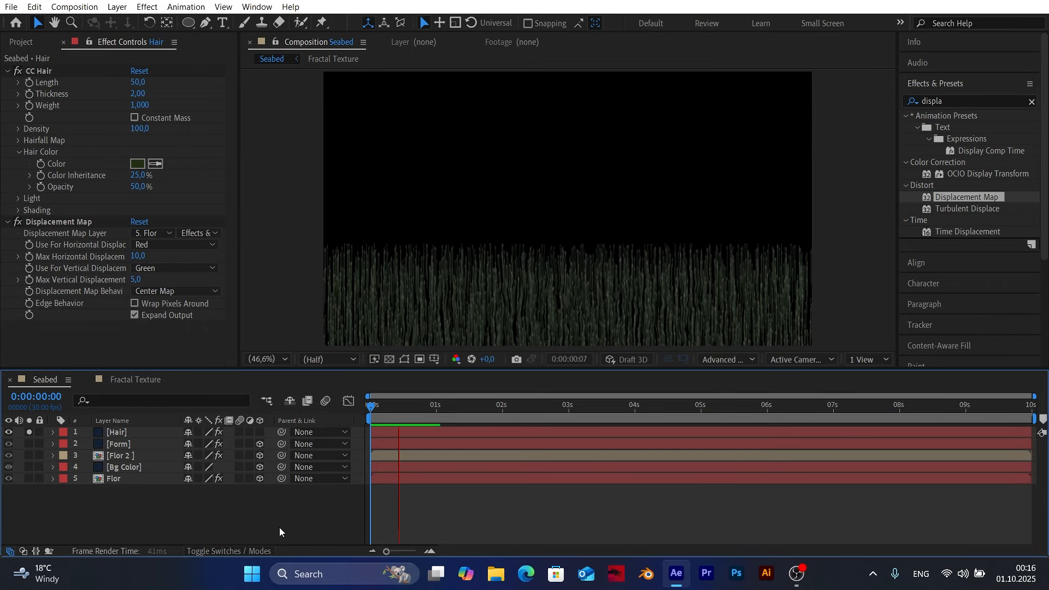
# Step: Turn off solo on the Hair layer and preview the complete seabed scene
pyautogui.click(29, 433)
pyautogui.press('space')
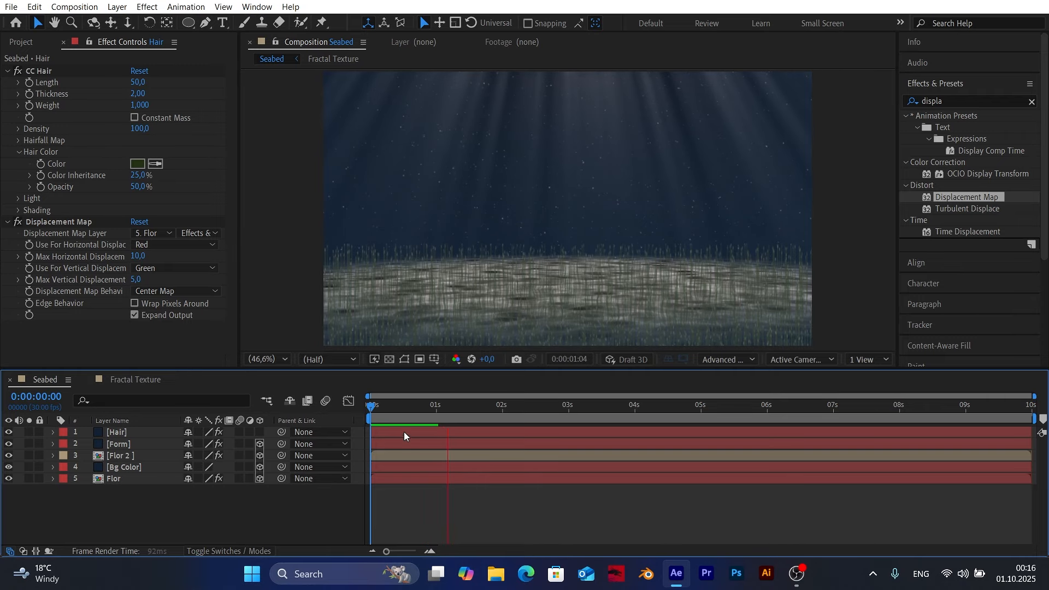
pyautogui.press('space')
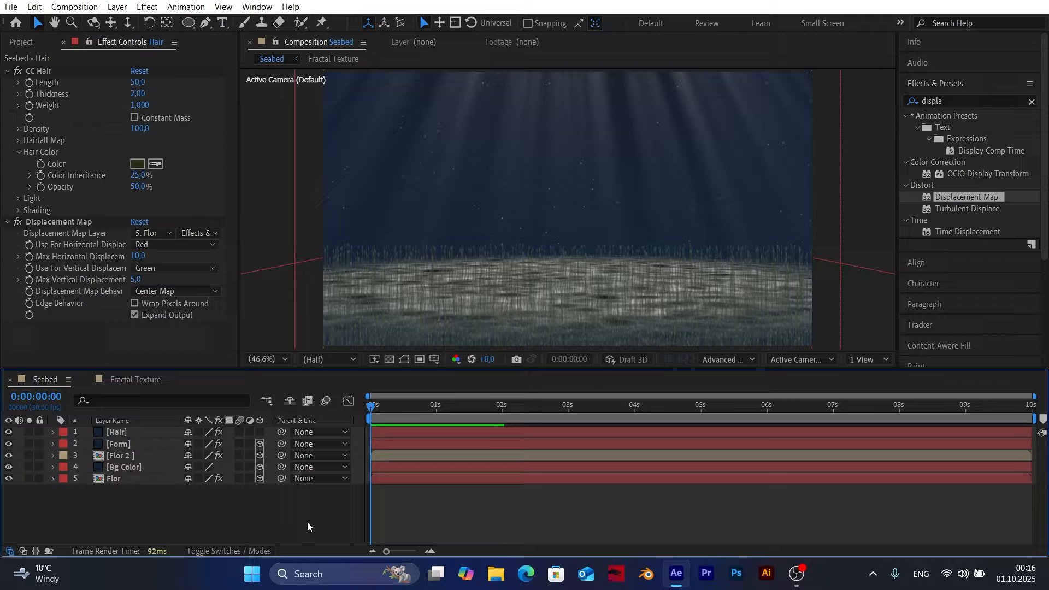
# Step: Add the Car 3D model to the Seabed composition and scale it to comp size in its model settings
pyautogui.click(22, 43)
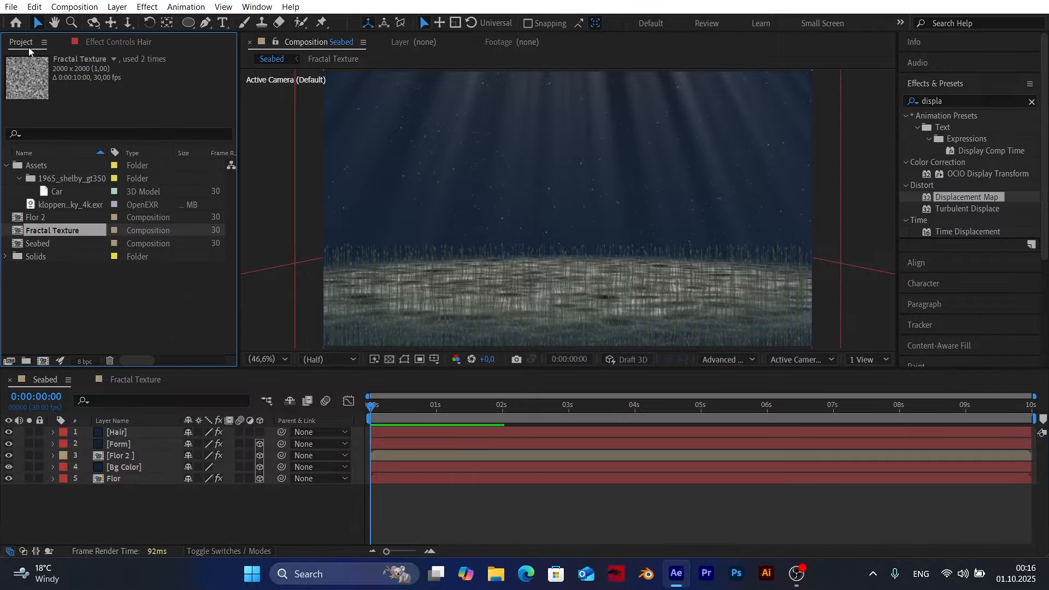
pyautogui.moveTo(55, 192); pyautogui.dragTo(120, 432)
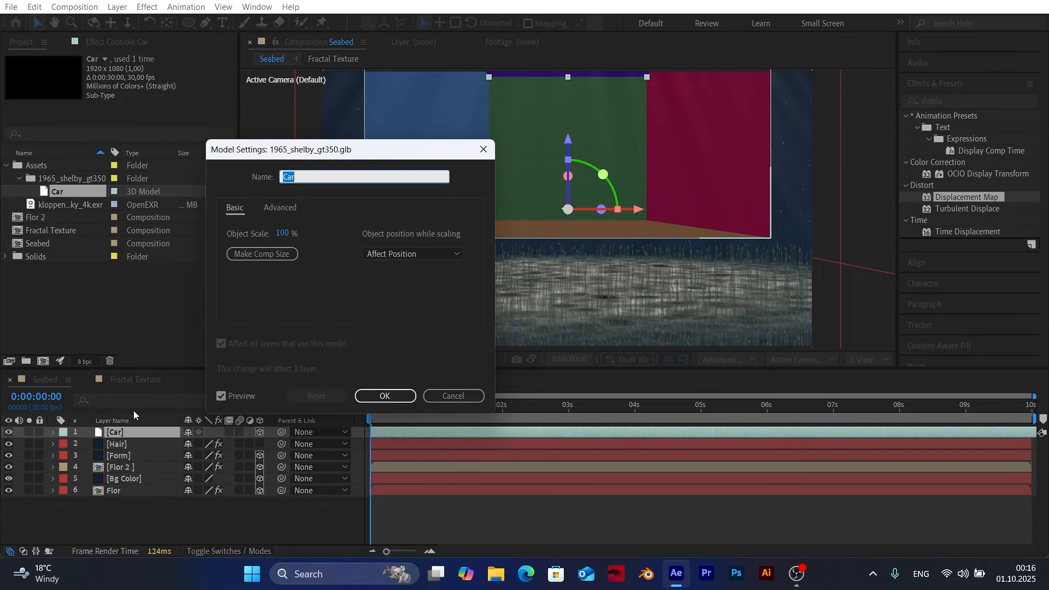
pyautogui.moveTo(342, 149); pyautogui.dragTo(797, 150)
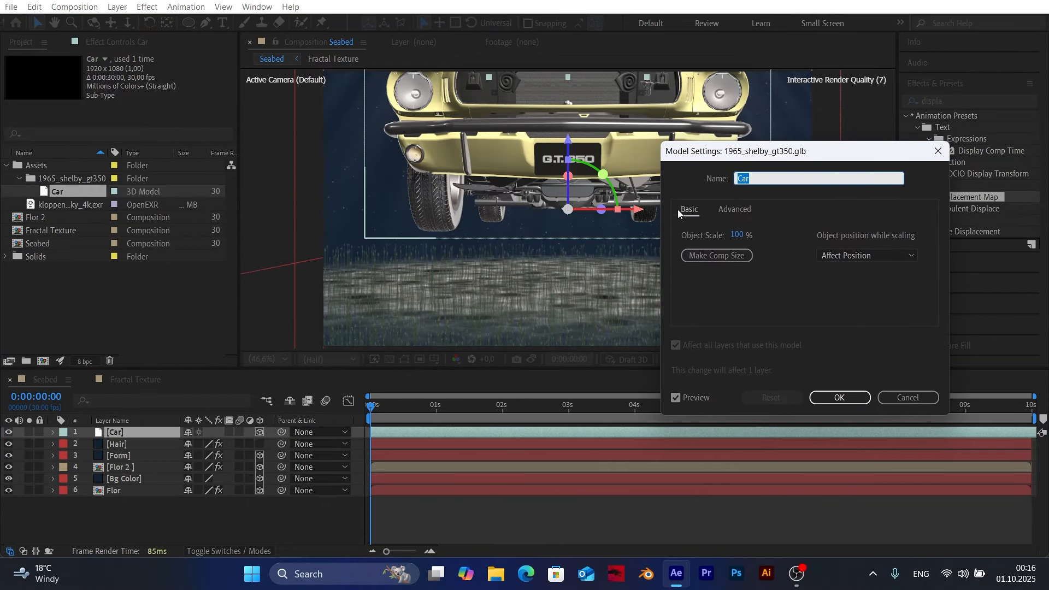
pyautogui.click(721, 254)
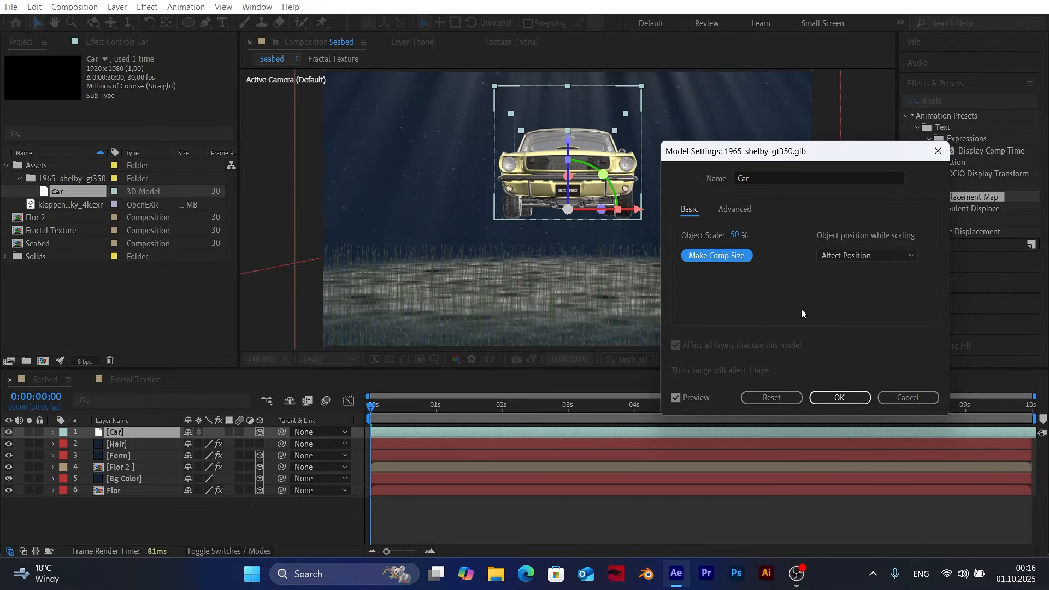
pyautogui.click(843, 400)
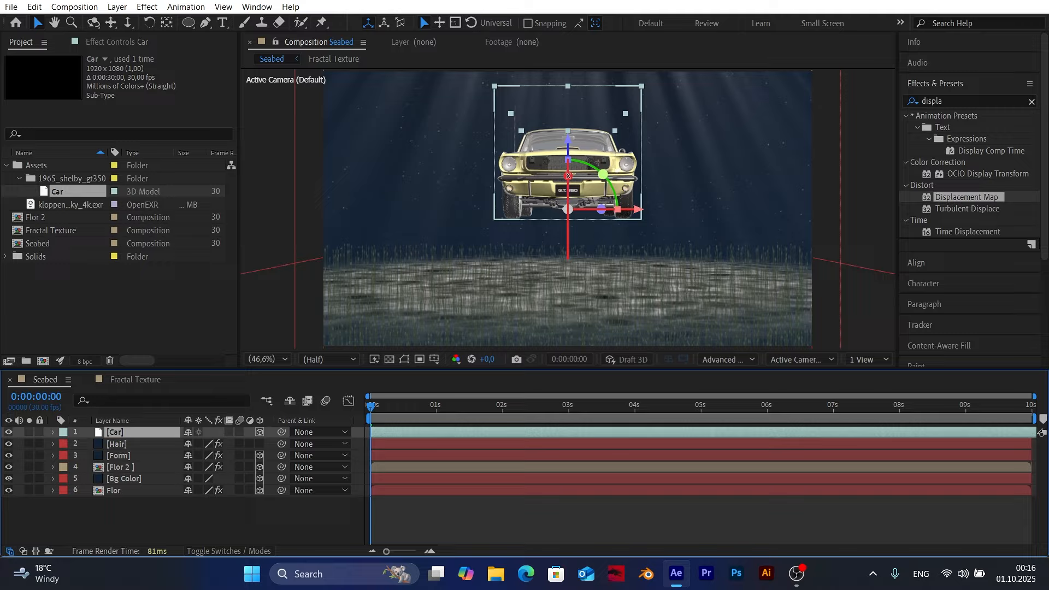
# Step: Rotate the car to a nose-down, slightly turned pose and move its layer below Hair
pyautogui.moveTo(568, 176); pyautogui.dragTo(561, 215)
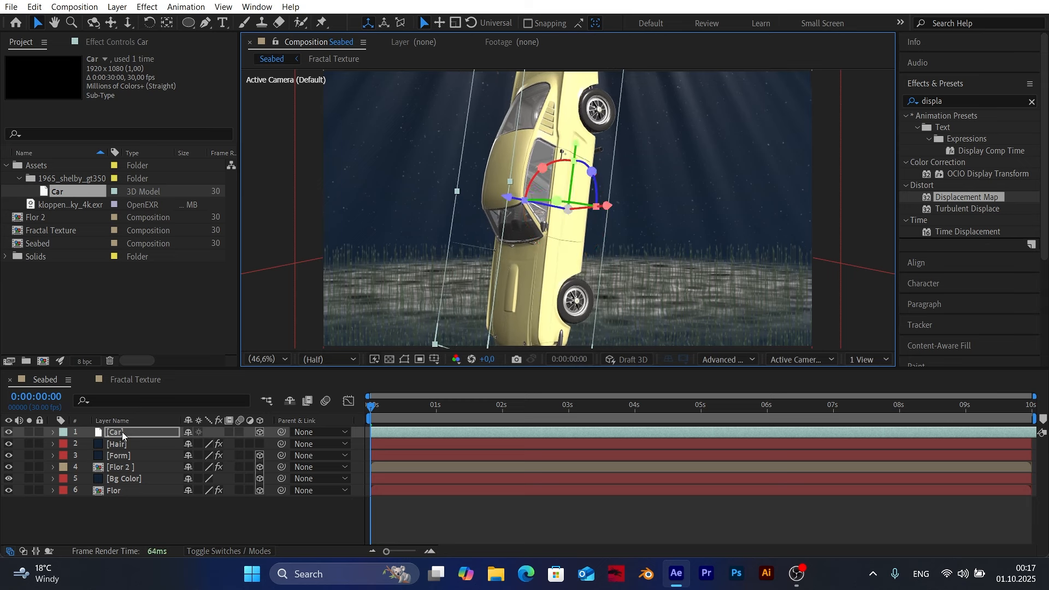
pyautogui.moveTo(123, 431); pyautogui.dragTo(123, 447)
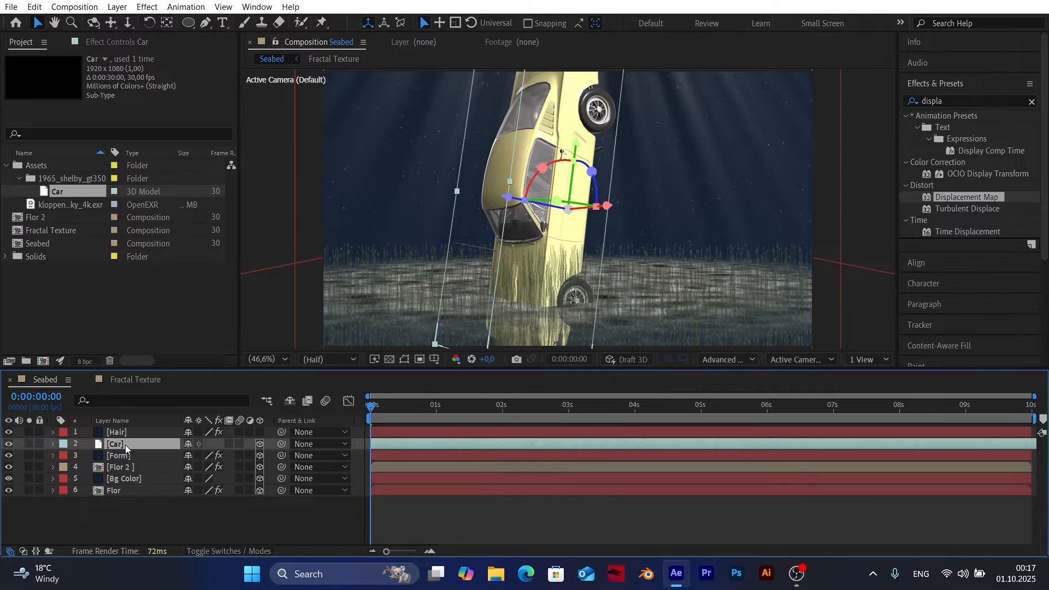
# Step: Set the Car layer's Position to 960, 580, 269 and its Scale to 41%
pyautogui.press('p')
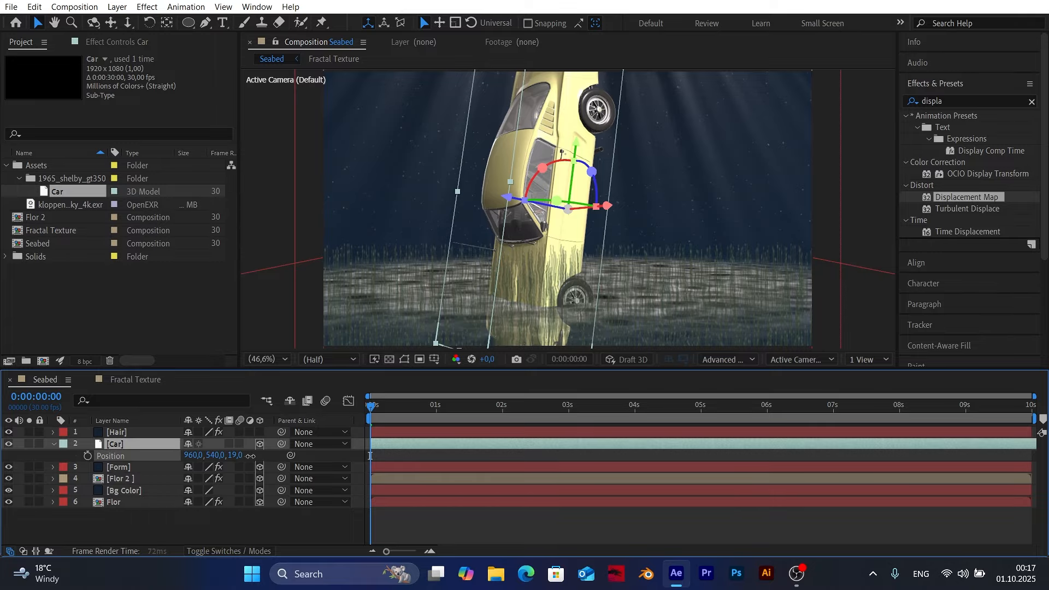
pyautogui.moveTo(251, 456); pyautogui.dragTo(596, 407)
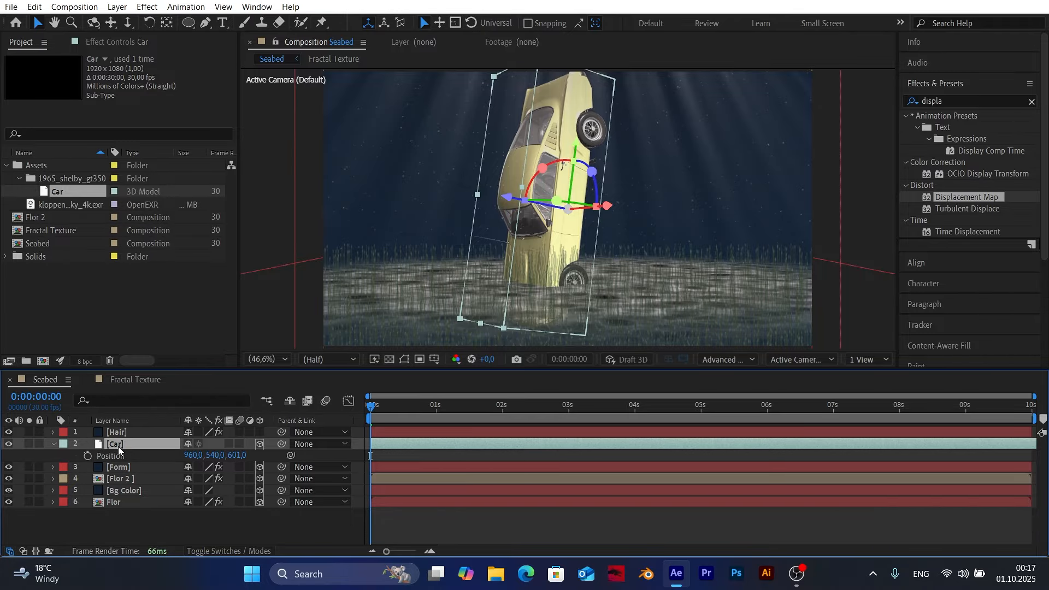
pyautogui.hotkey('shift', 's')
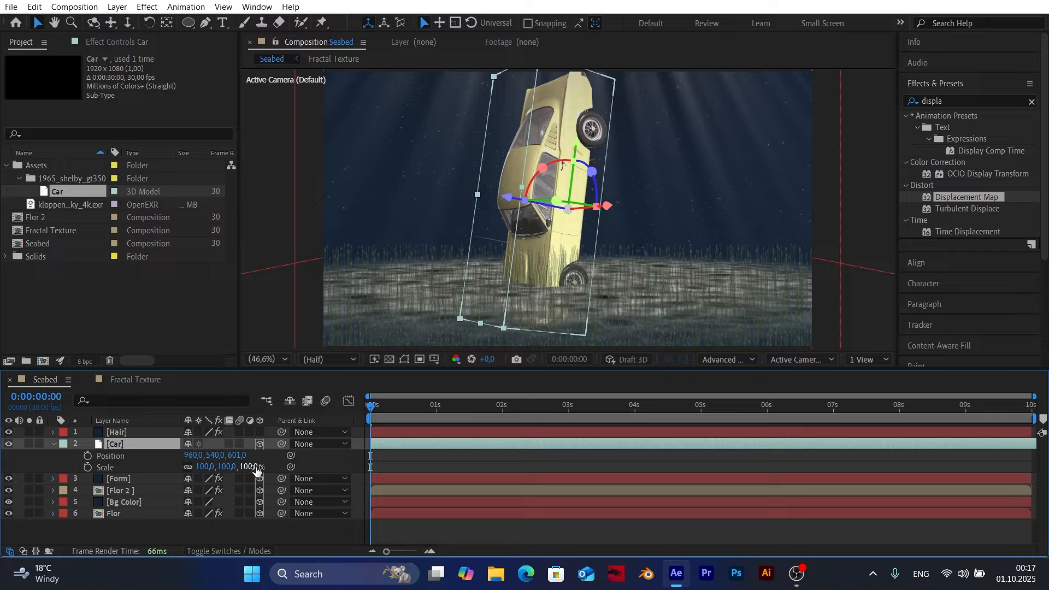
pyautogui.moveTo(246, 468)
pyautogui.mouseDown()
pyautogui.moveTo(216, 467)
pyautogui.moveTo(244, 455)
pyautogui.moveTo(219, 459)
pyautogui.moveTo(229, 460)
pyautogui.mouseUp()
pyautogui.click(308, 467)
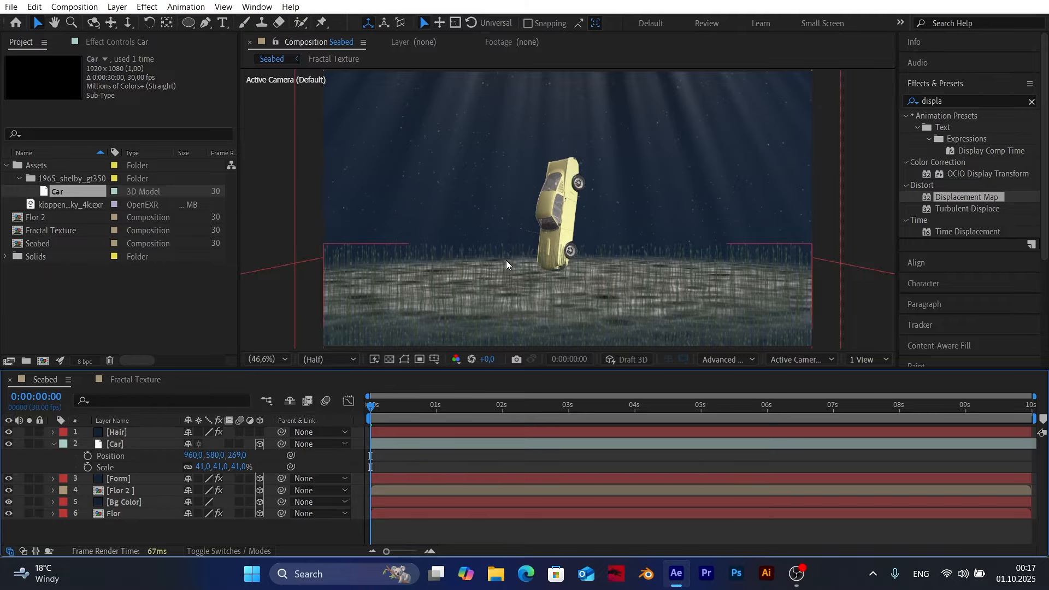
# Step: Raise the car to about 1005, 208, 320 and add a Position keyframe at 0:00:00:00
pyautogui.click(119, 454)
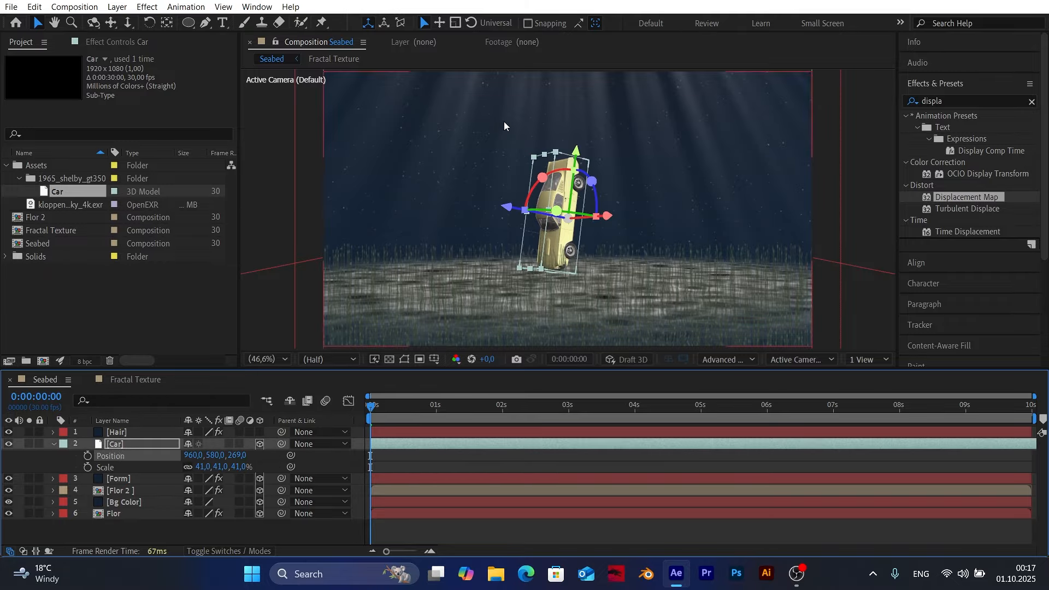
pyautogui.moveTo(581, 153); pyautogui.dragTo(597, 71)
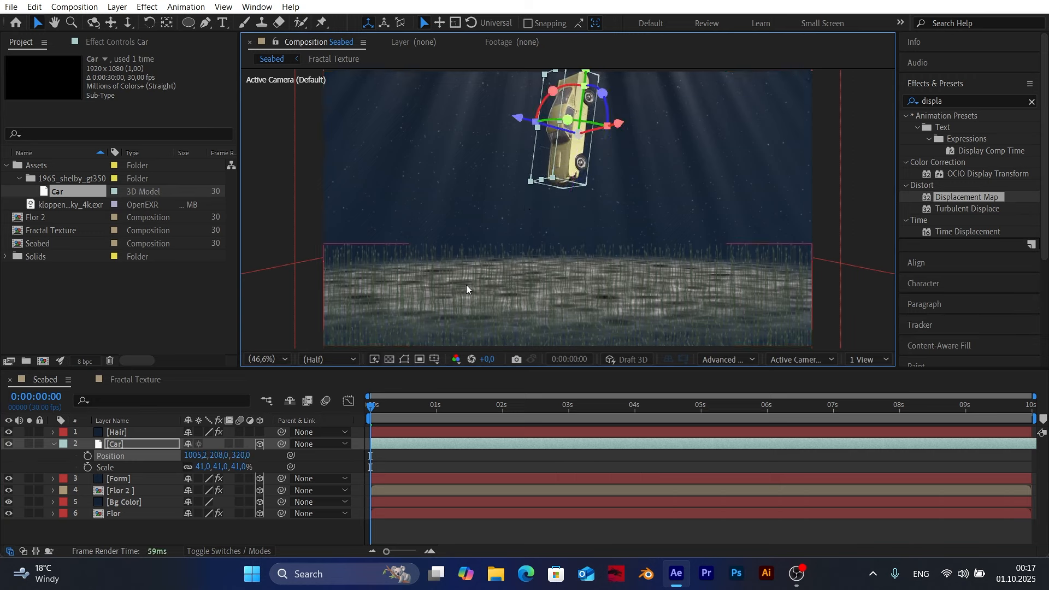
pyautogui.click(329, 464)
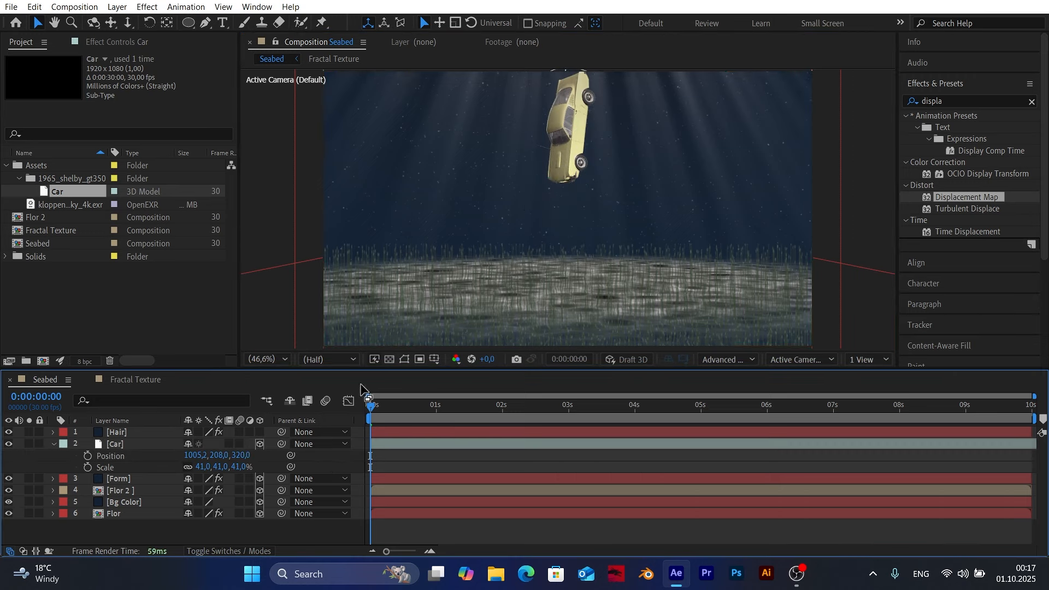
pyautogui.click(109, 456)
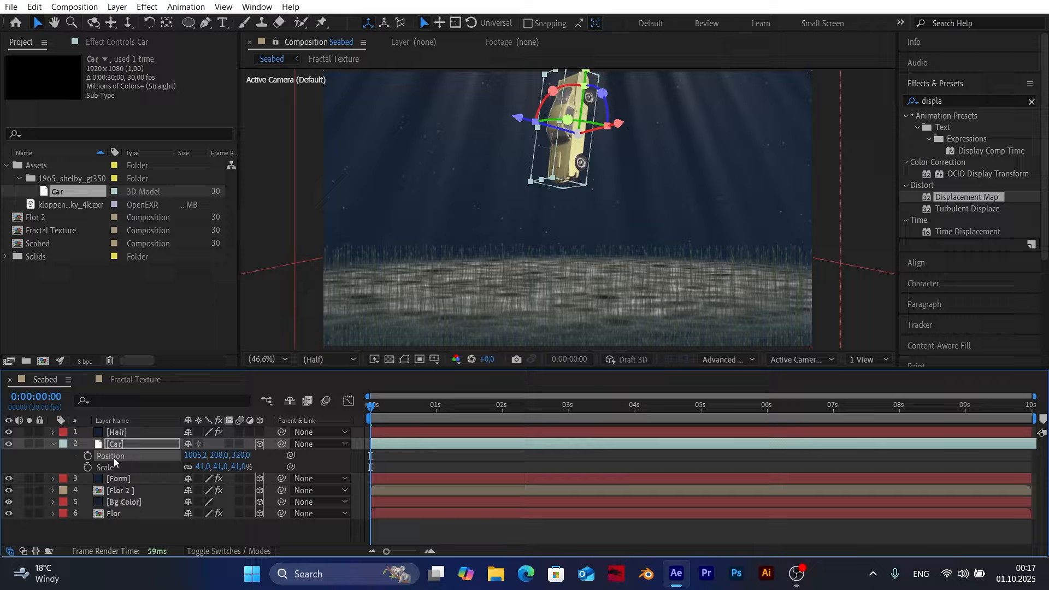
pyautogui.click(89, 457)
# Step: At 0:00:09:29, lower the car onto the seabed at about 961, 574, 270 for its ending Position keyframe
pyautogui.moveTo(711, 411); pyautogui.dragTo(1036, 411)
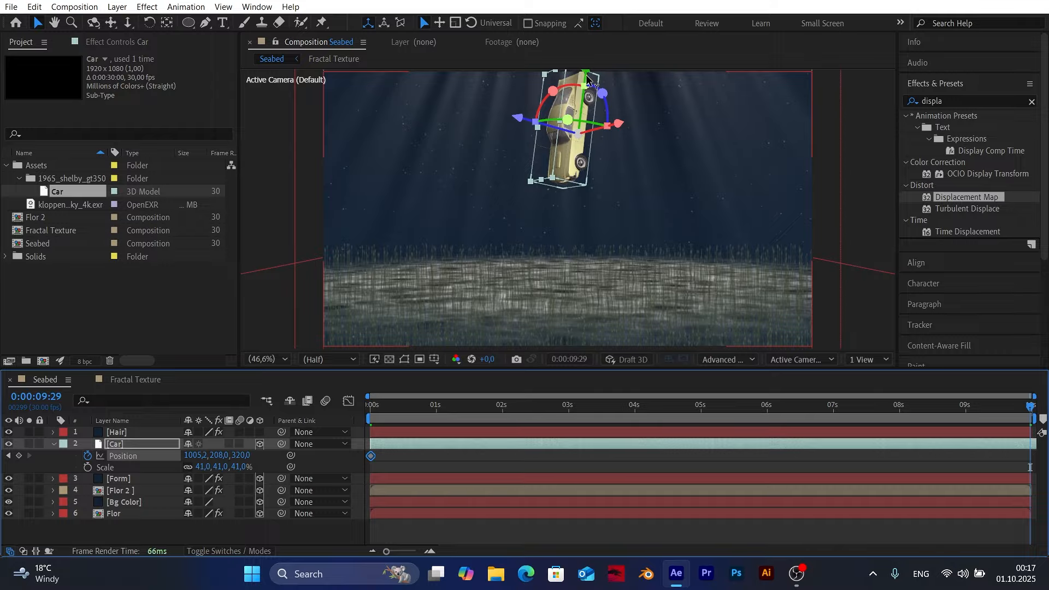
pyautogui.moveTo(585, 77); pyautogui.dragTo(574, 157)
pyautogui.click(351, 456)
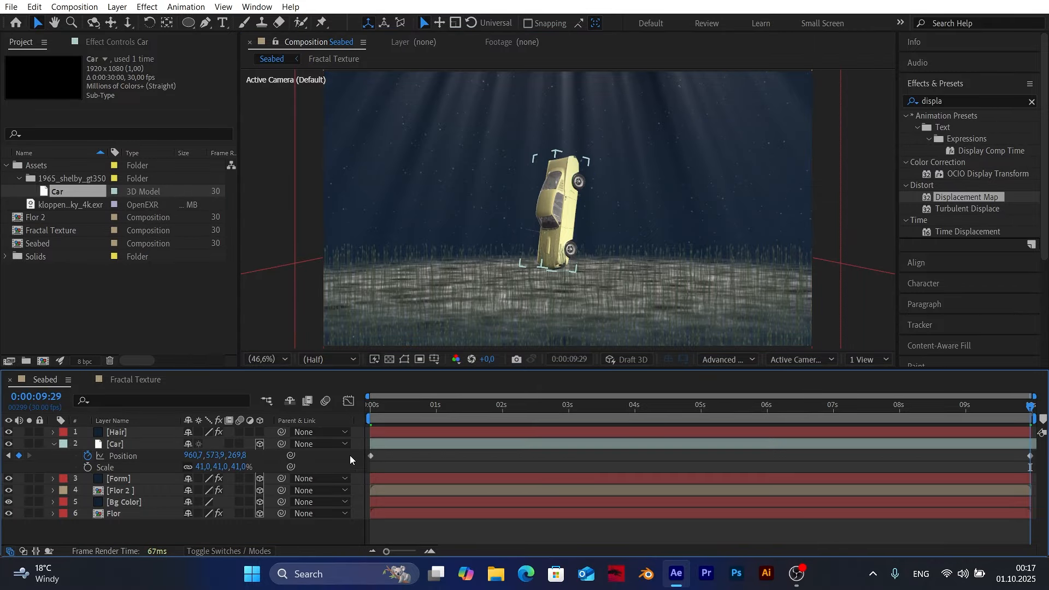
# Step: Preview the car sinking from the start of the timeline, then return to the first frame
pyautogui.moveTo(393, 406); pyautogui.dragTo(349, 411)
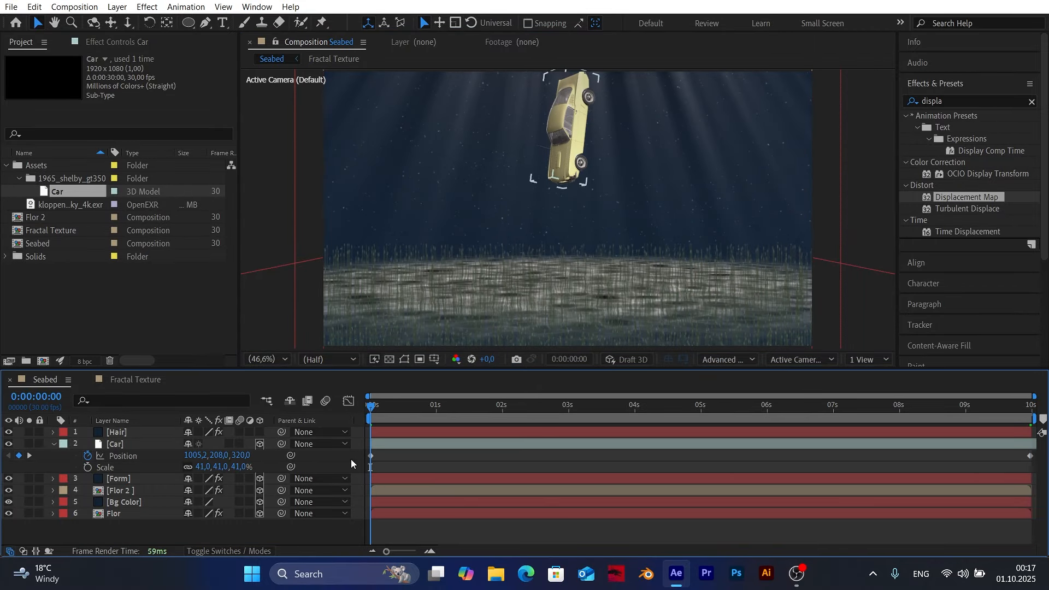
pyautogui.press('space')
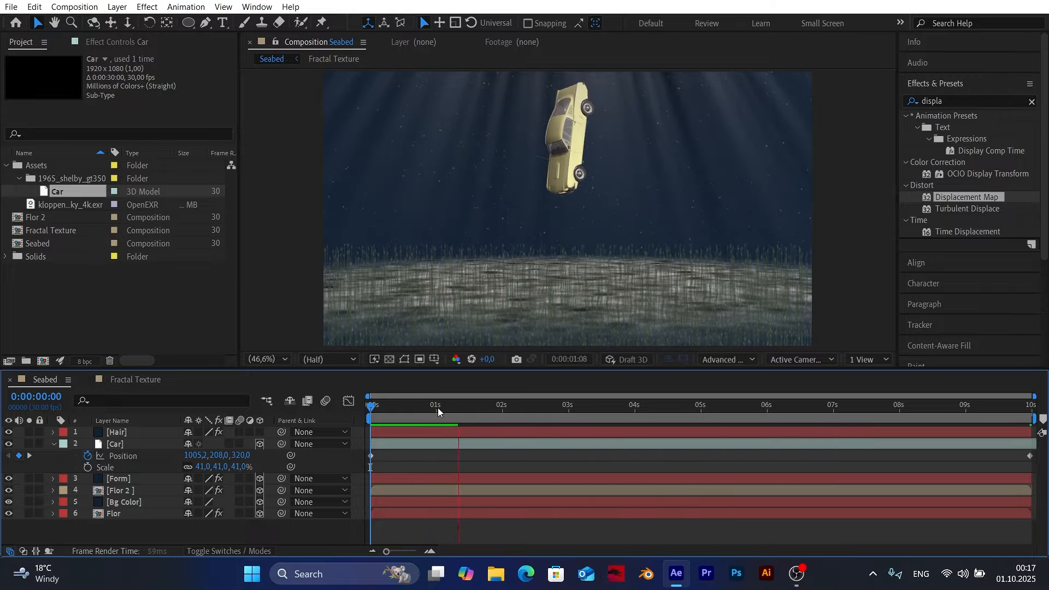
pyautogui.moveTo(437, 407); pyautogui.dragTo(419, 416)
pyautogui.press('Home')
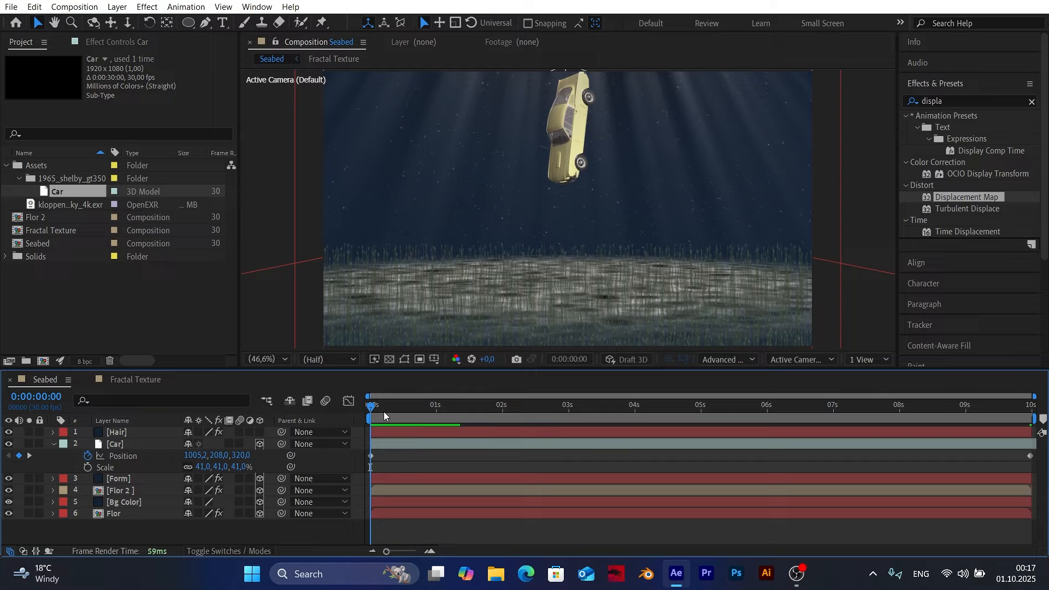
pyautogui.moveTo(383, 411); pyautogui.dragTo(297, 411)
# Step: Set the Car layer's Y Rotation to 13° and add a keyframe for it at 0:00:00:00
pyautogui.click(100, 446)
pyautogui.click(120, 457)
pyautogui.hotkey('shift', 'r')
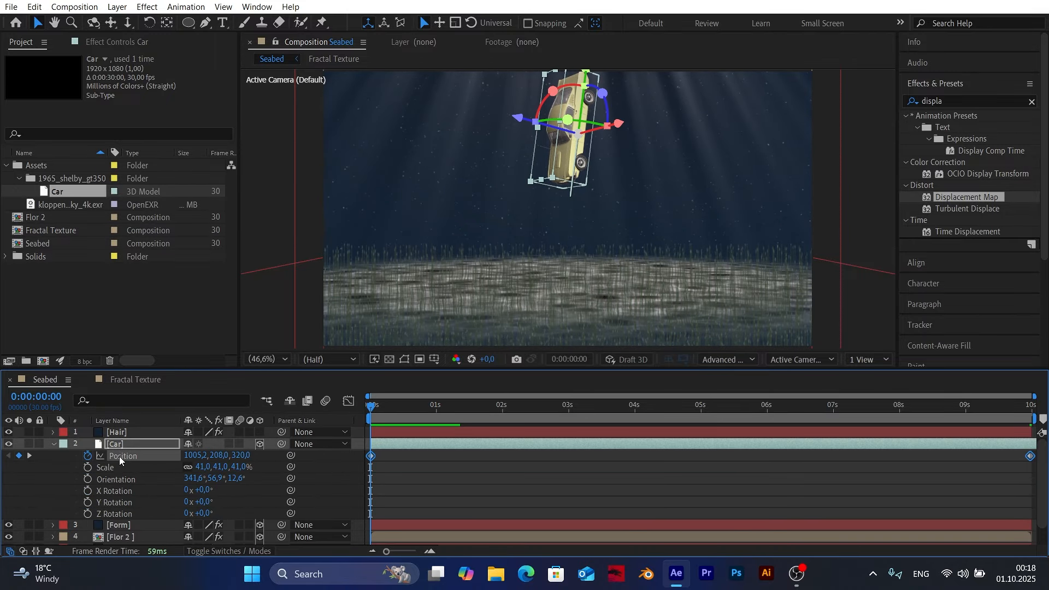
pyautogui.moveTo(204, 501); pyautogui.dragTo(215, 501)
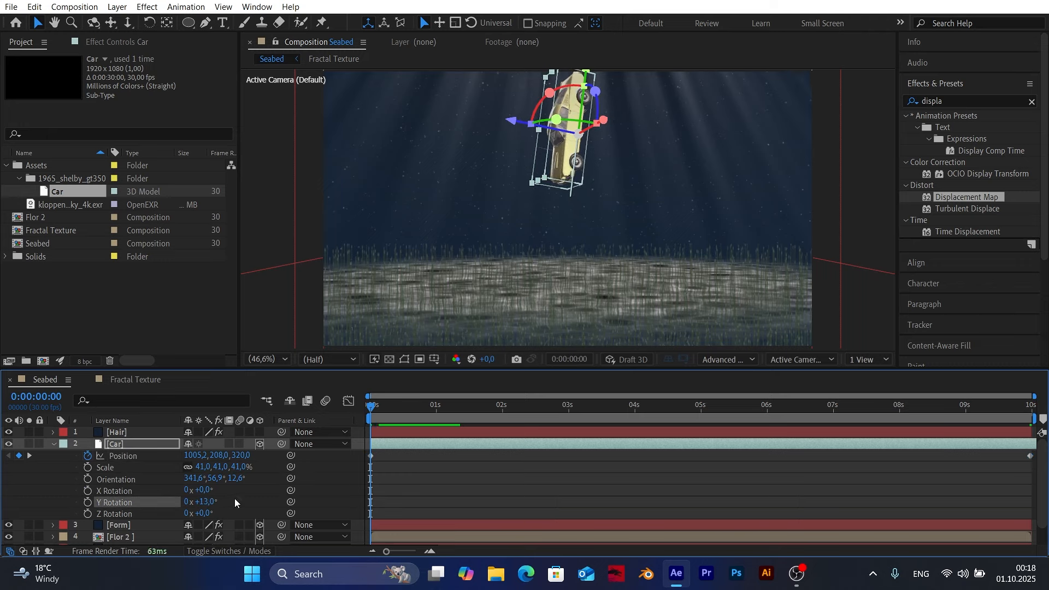
pyautogui.click(88, 502)
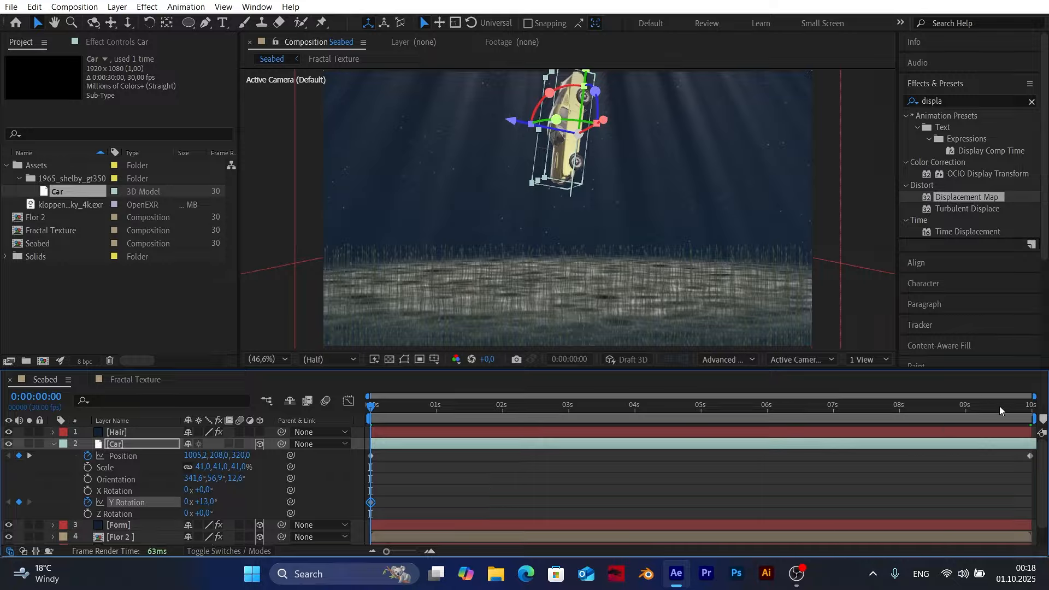
# Step: Set the car's Y Rotation to -10° at 0:00:09:29 to create the ending rotation keyframe
pyautogui.moveTo(999, 406); pyautogui.dragTo(1030, 406)
pyautogui.click(205, 502)
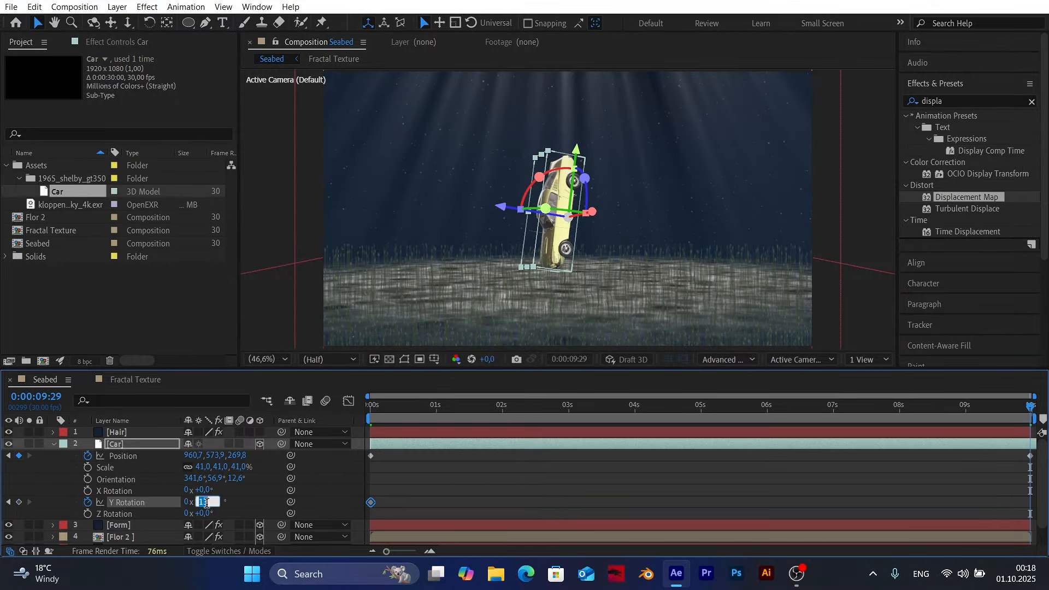
pyautogui.write('-10')
pyautogui.press('Return')
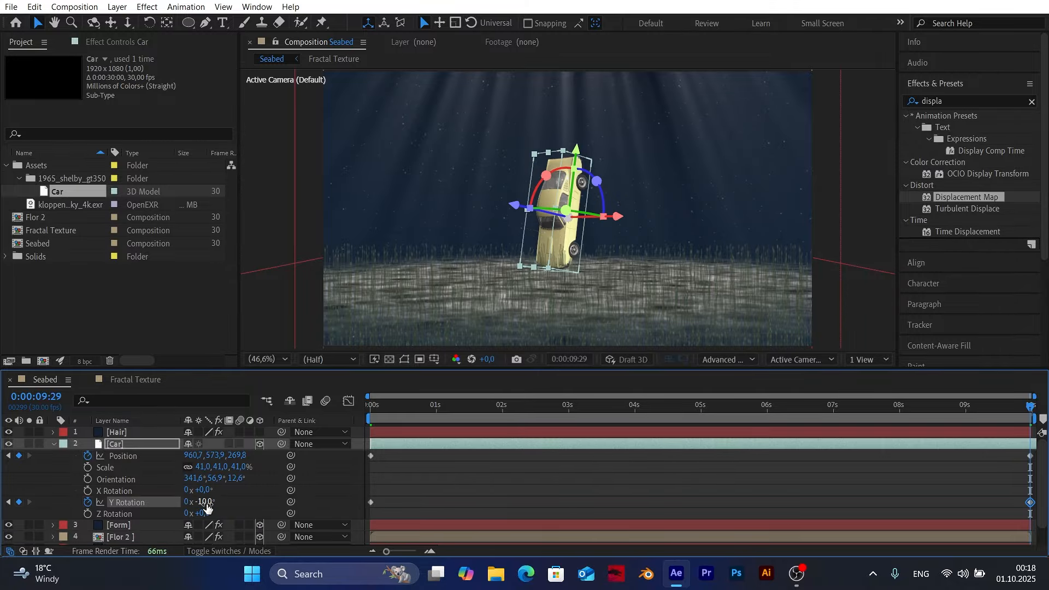
pyautogui.click(343, 476)
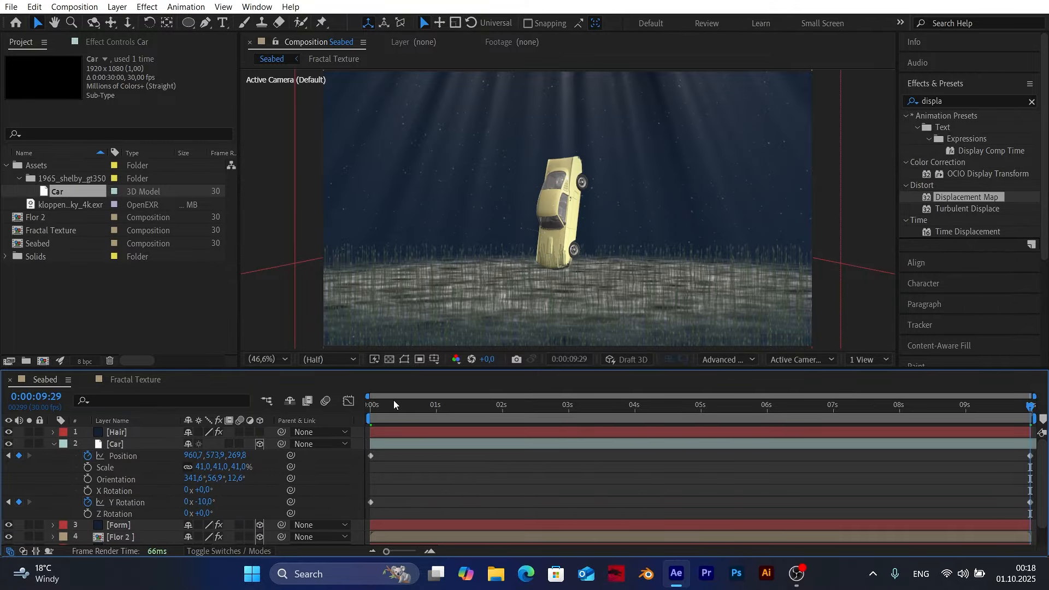
# Step: Preview the car's combined sinking and rotation from the first frame, then collapse the Car layer's properties
pyautogui.moveTo(392, 404); pyautogui.dragTo(348, 412)
pyautogui.press('space')
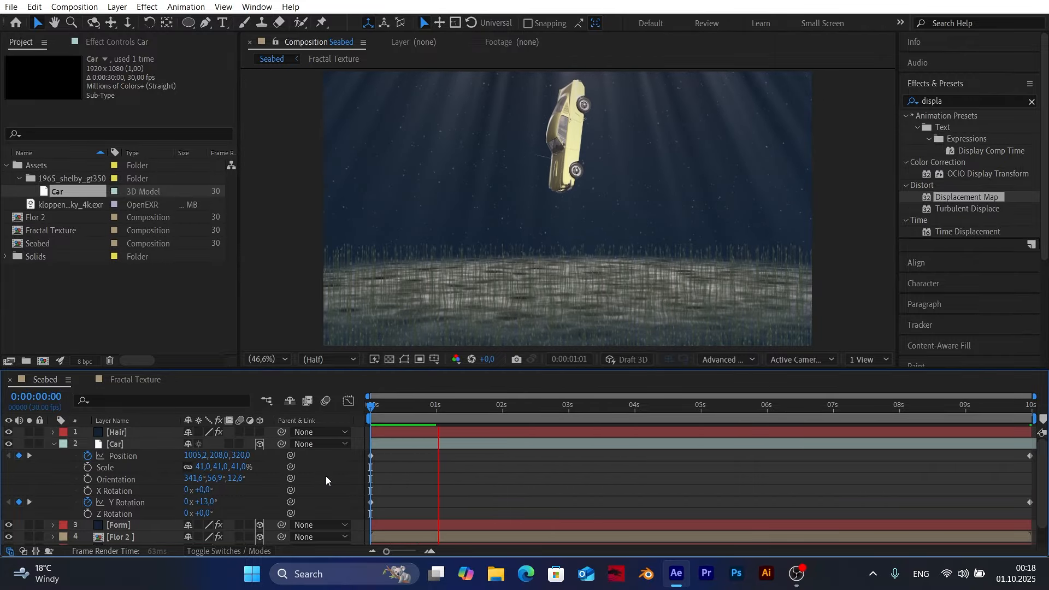
pyautogui.click(392, 410)
pyautogui.moveTo(386, 412); pyautogui.dragTo(360, 415)
pyautogui.click(53, 444)
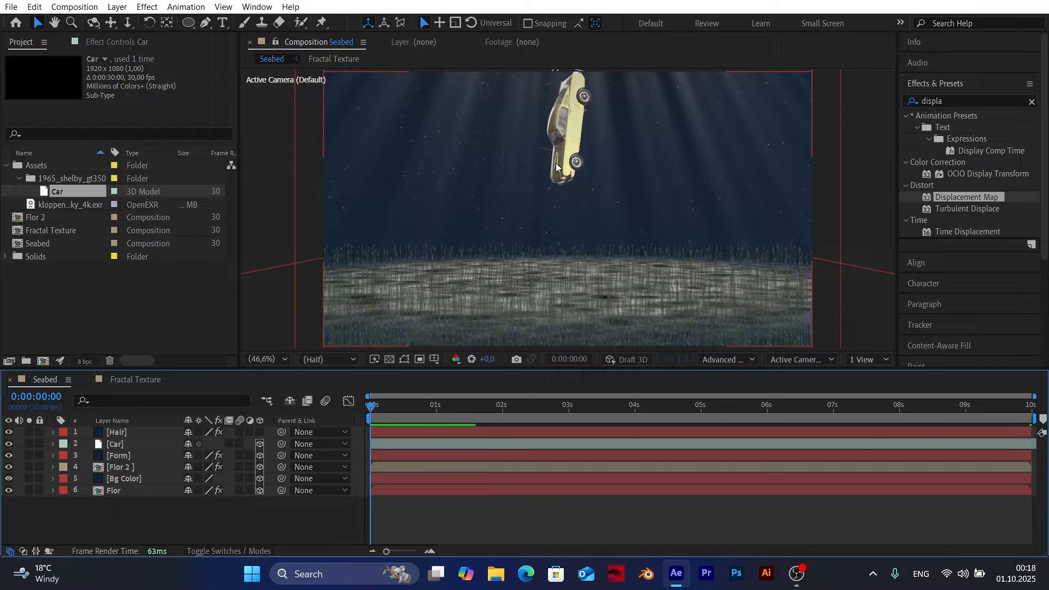
# Step: Duplicate the Fractal Texture composition and place Fractal Texture 2 as the topmost layer of Seabed
pyautogui.click(51, 230)
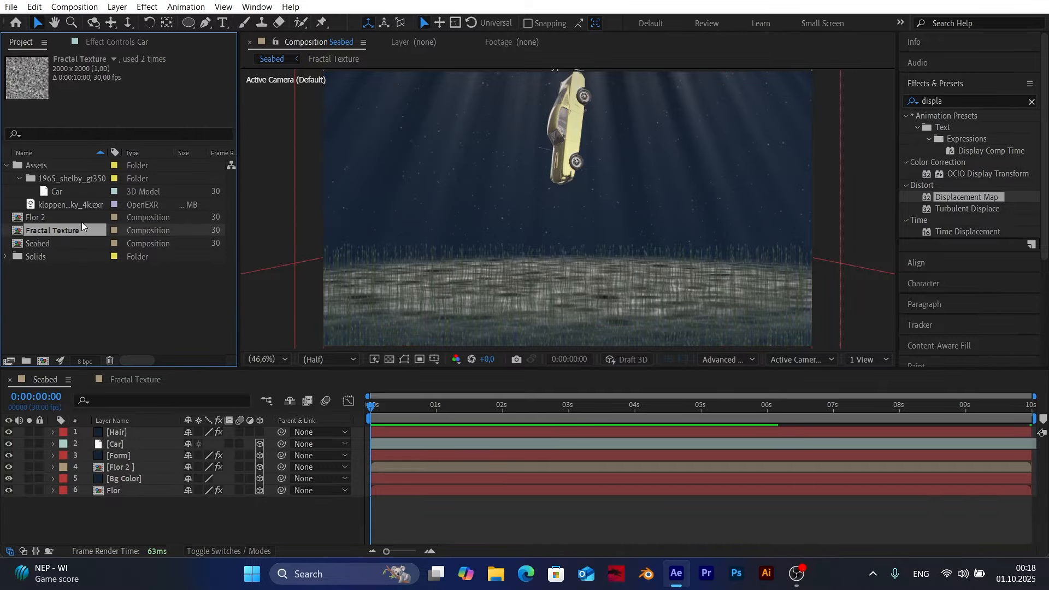
pyautogui.click(35, 7)
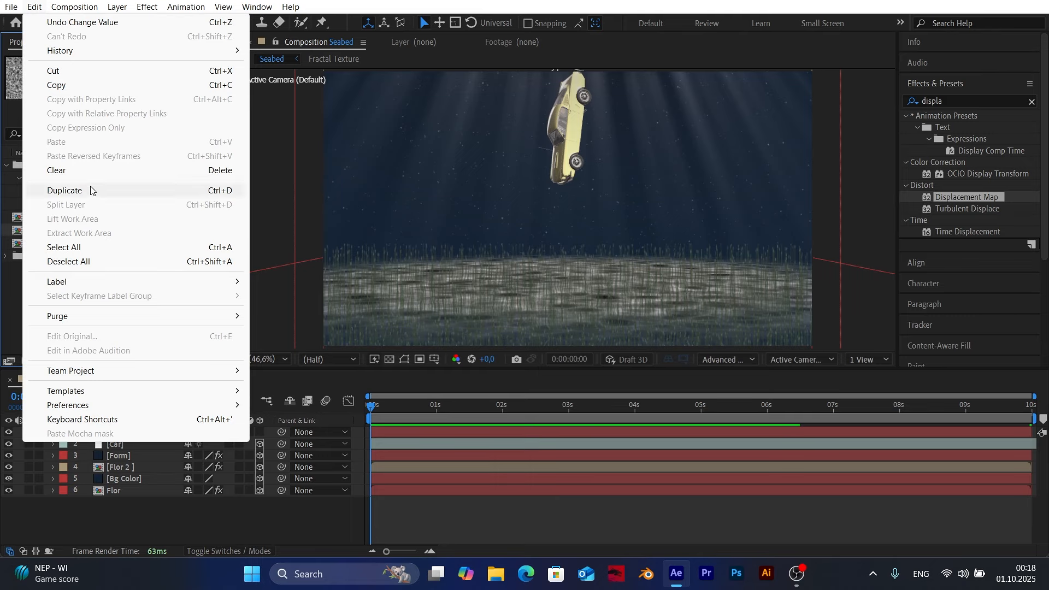
pyautogui.click(65, 192)
pyautogui.moveTo(74, 246); pyautogui.dragTo(134, 432)
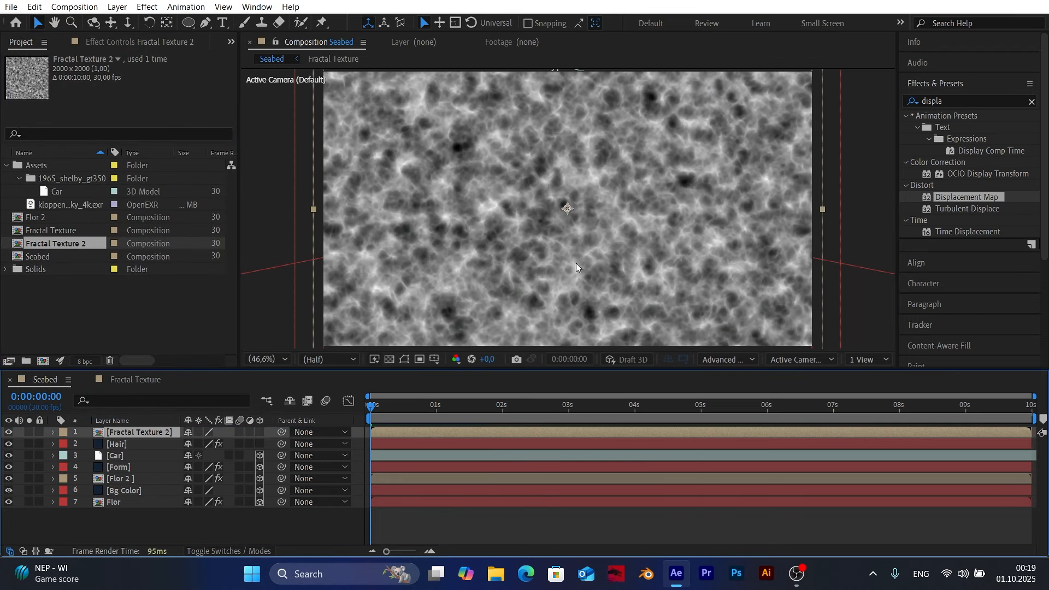
pyautogui.moveTo(375, 408); pyautogui.dragTo(183, 411)
# Step: In Fractal Texture 2, clear the Offset Turbulence keyframes and set a single new one at 0:00:00:00
pyautogui.doubleClick(149, 434)
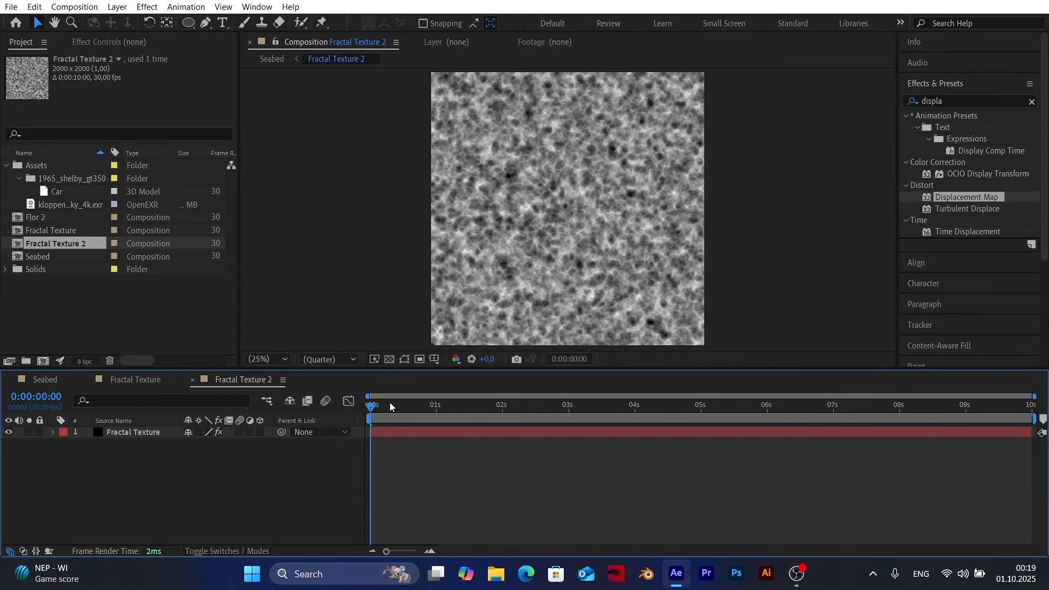
pyautogui.click(136, 436)
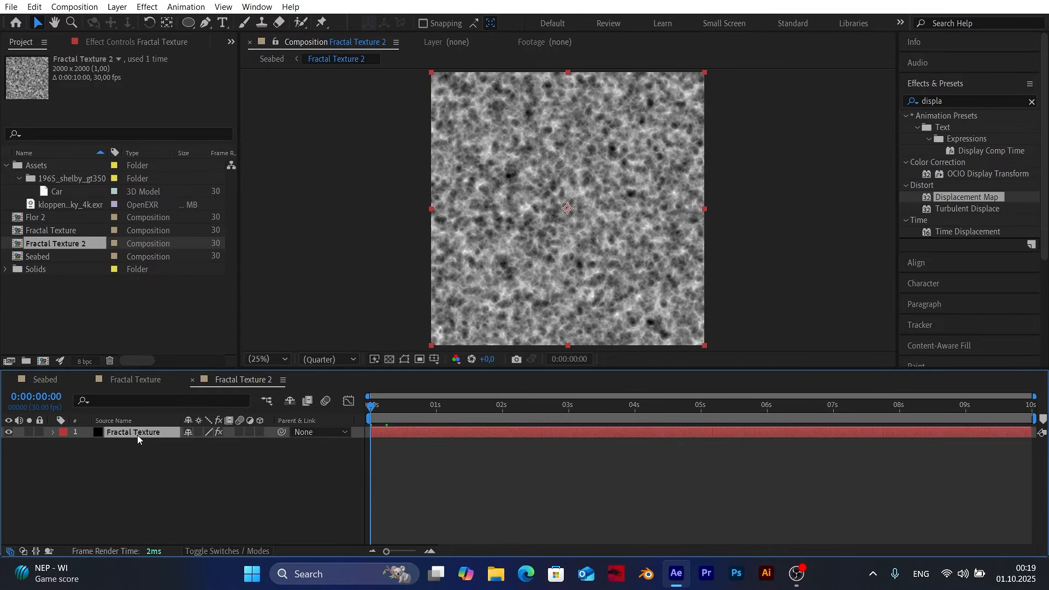
pyautogui.press('u')
pyautogui.click(200, 495)
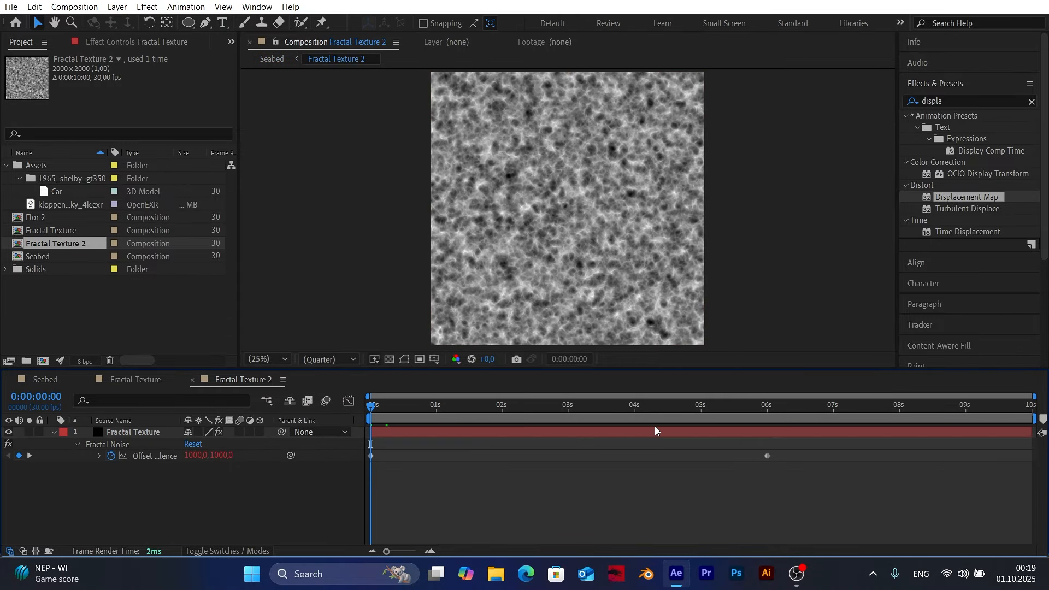
pyautogui.click(727, 406)
pyautogui.moveTo(727, 409); pyautogui.dragTo(350, 429)
pyautogui.doubleClick(111, 457)
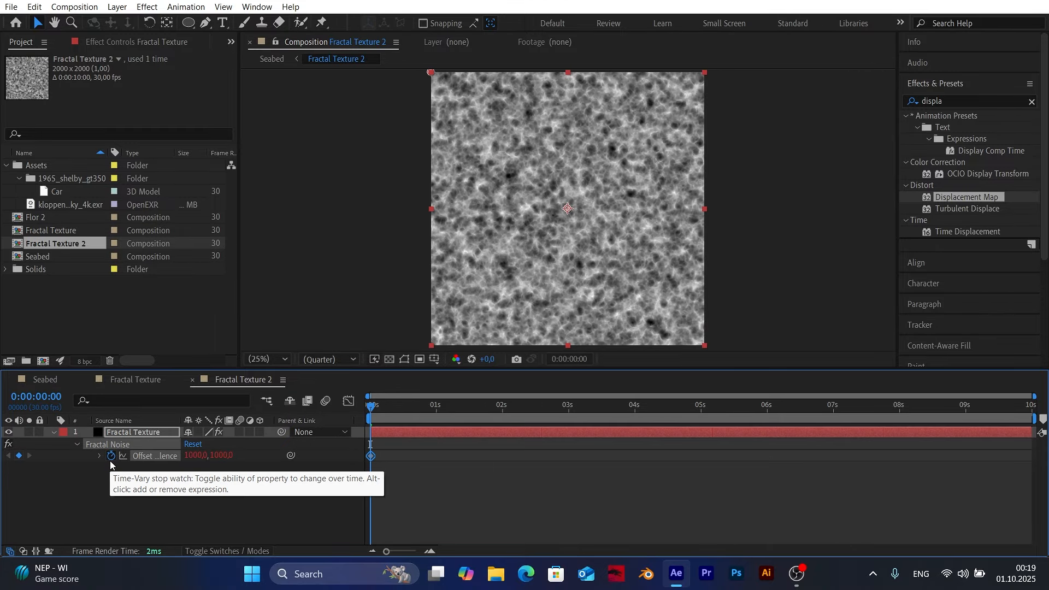
# Step: Turn off Offset Turbulence keyframing on the Fractal Noise effect in Fractal Texture 2 and return to the first frame
pyautogui.keyDown('alt'); pyautogui.click(111, 459); pyautogui.keyUp('alt')
pyautogui.click(107, 460)
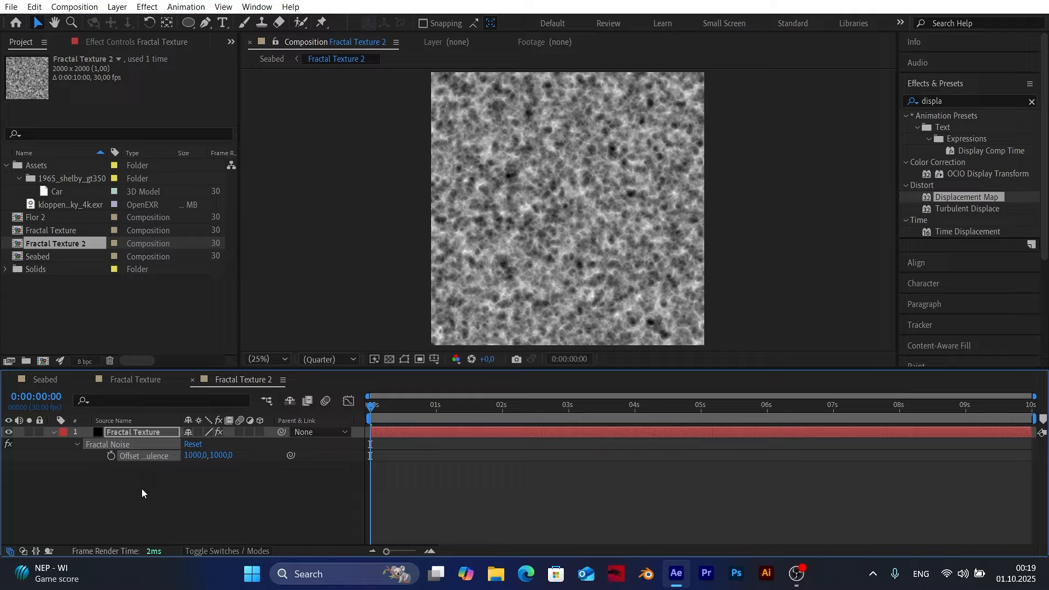
pyautogui.click(142, 488)
pyautogui.moveTo(387, 405); pyautogui.dragTo(306, 414)
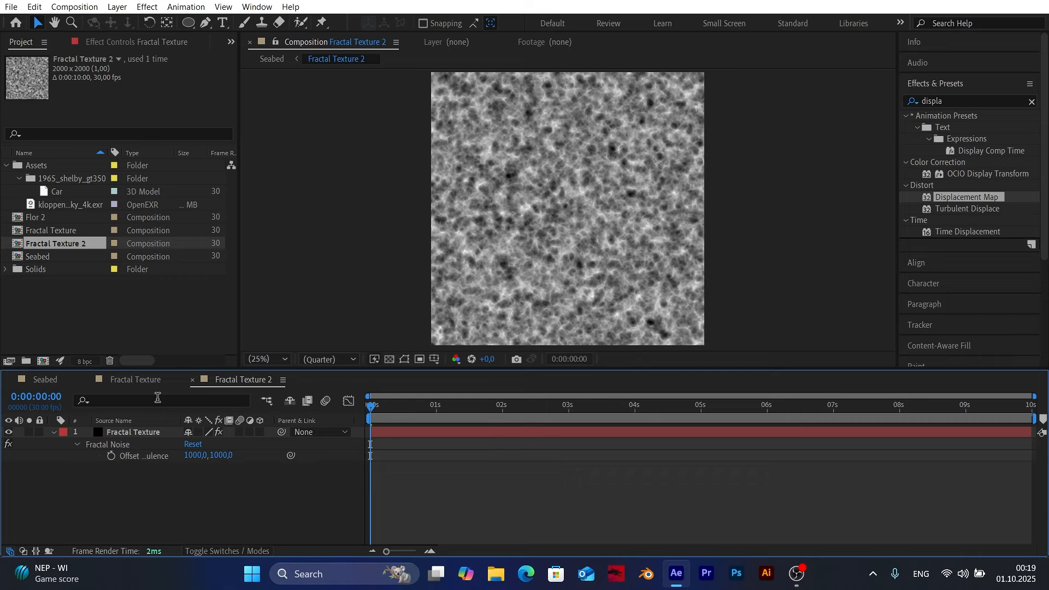
# Step: In the Seabed composition, set the Fractal Texture 2 layer's blending mode to Soft Light
pyautogui.click(46, 379)
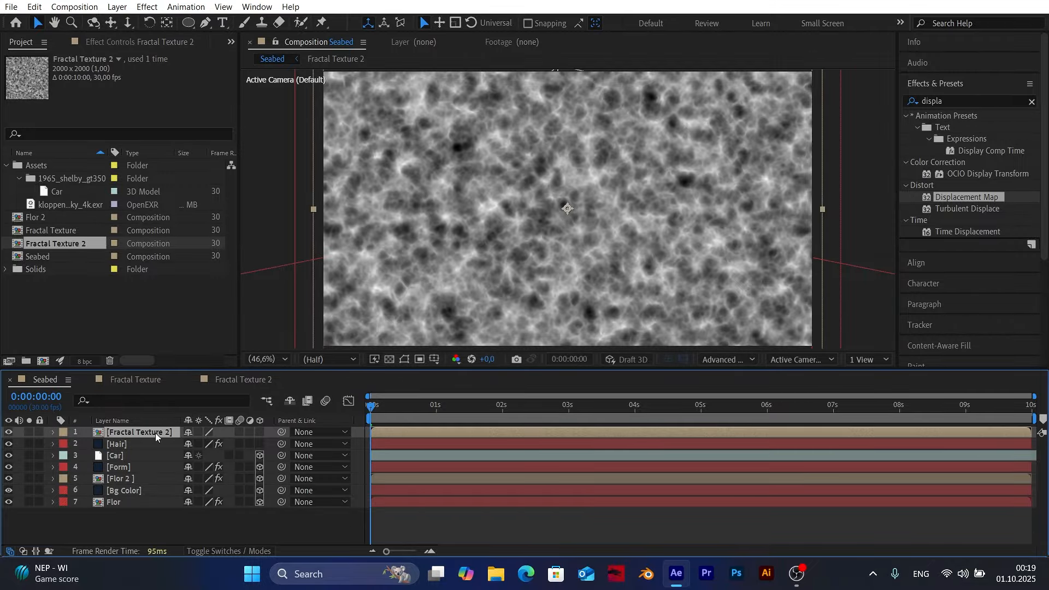
pyautogui.click(235, 550)
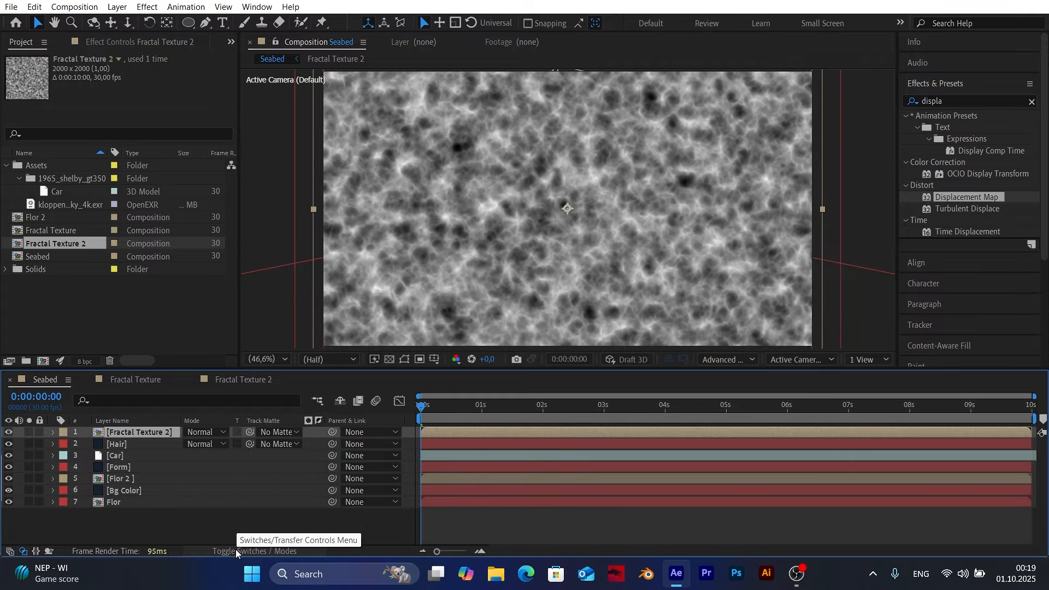
pyautogui.click(202, 433)
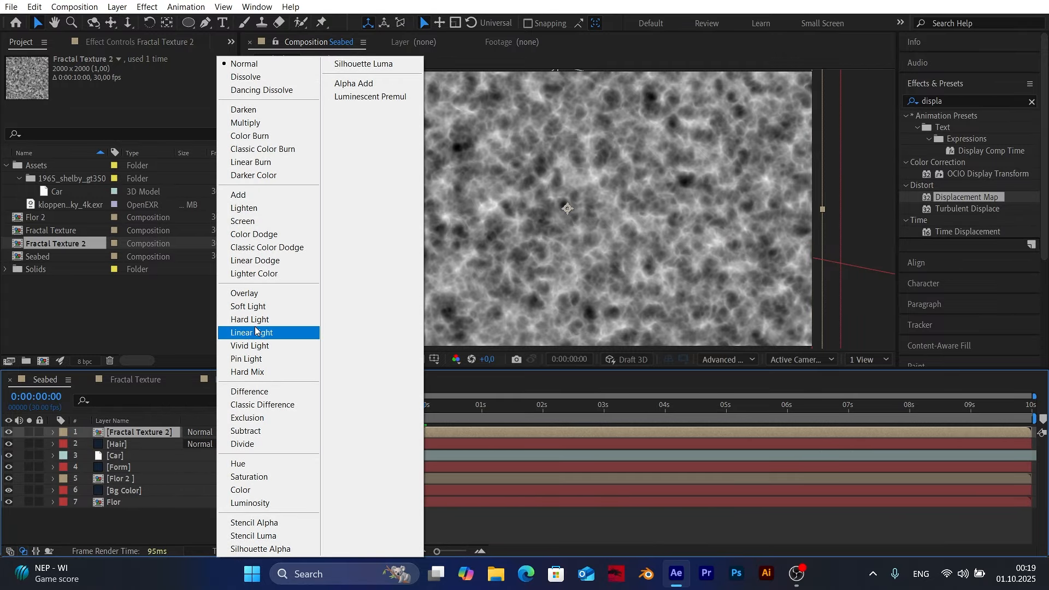
pyautogui.click(254, 306)
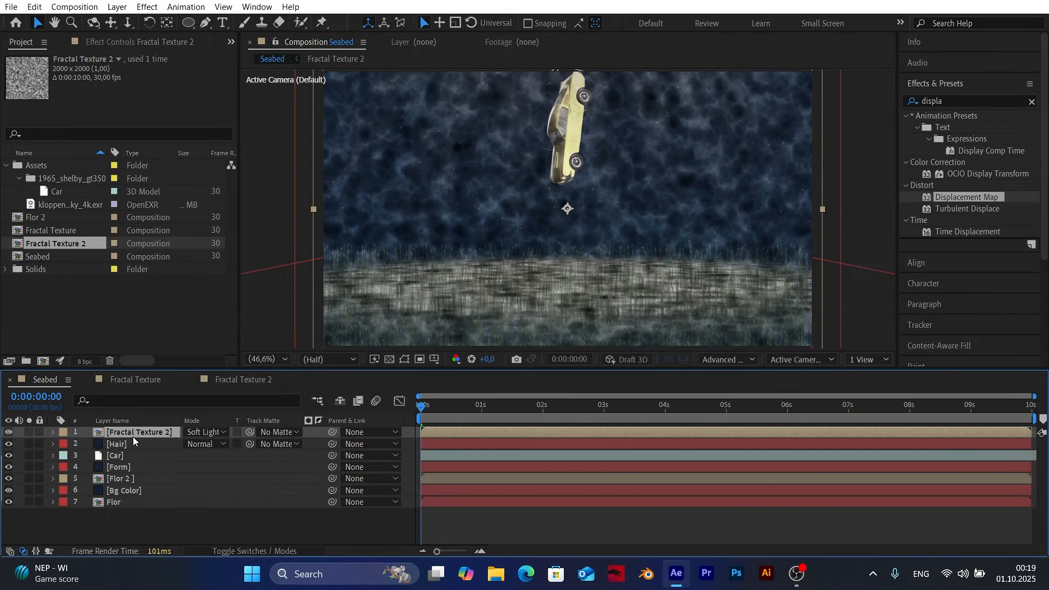
# Step: Set the Fractal Texture 2 layer's Opacity to 15%
pyautogui.press('t')
pyautogui.click(187, 449)
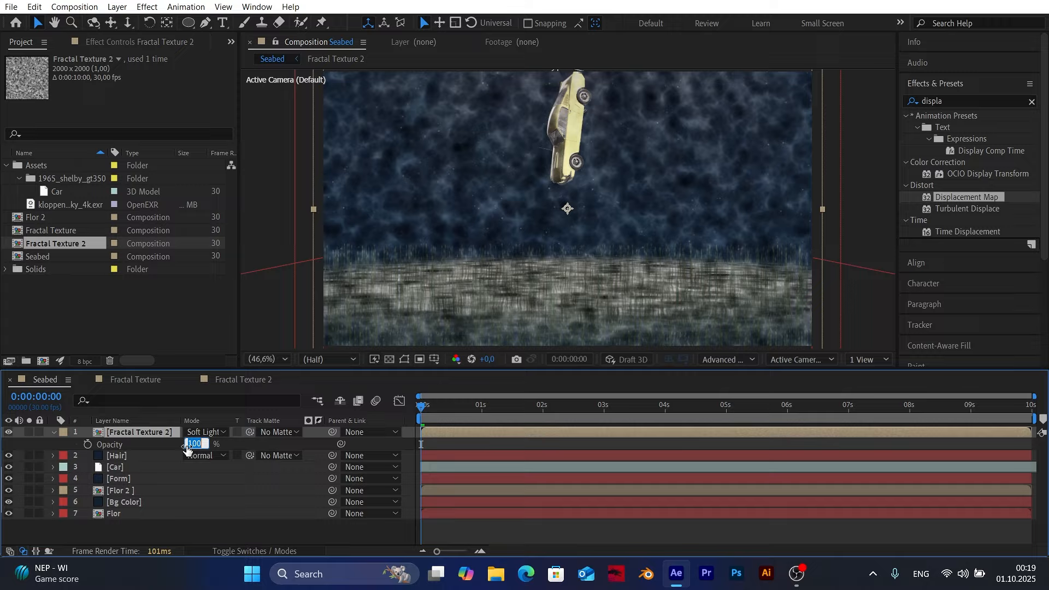
pyautogui.write('15')
pyautogui.press('Return')
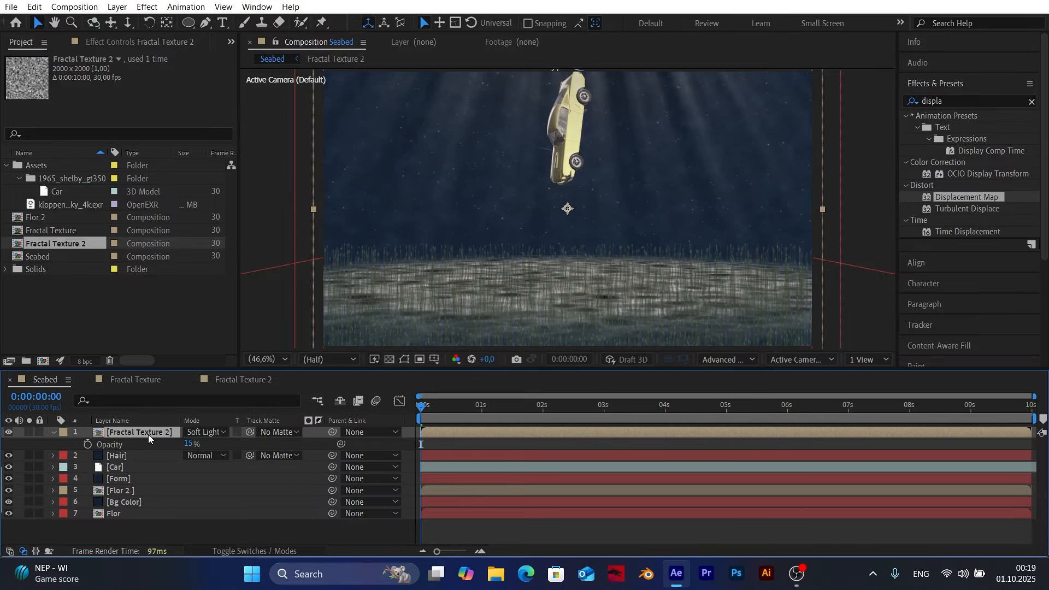
# Step: Scale the Fractal Texture 2 layer to 200%, collapse its properties and preview Seabed from the first frame
pyautogui.hotkey('shift', 's')
pyautogui.click(206, 443)
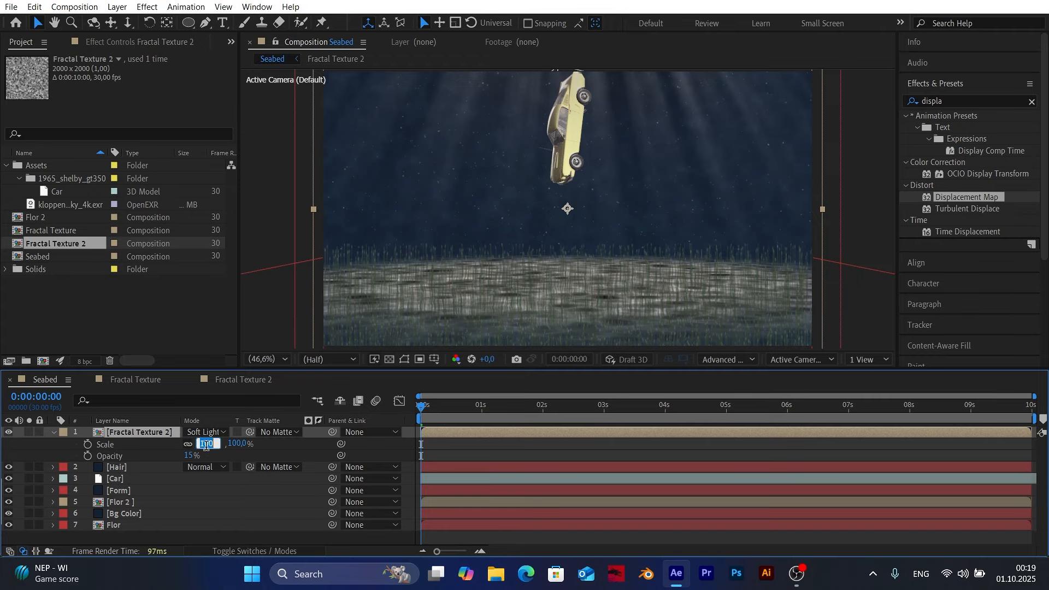
pyautogui.write('200')
pyautogui.click(317, 459)
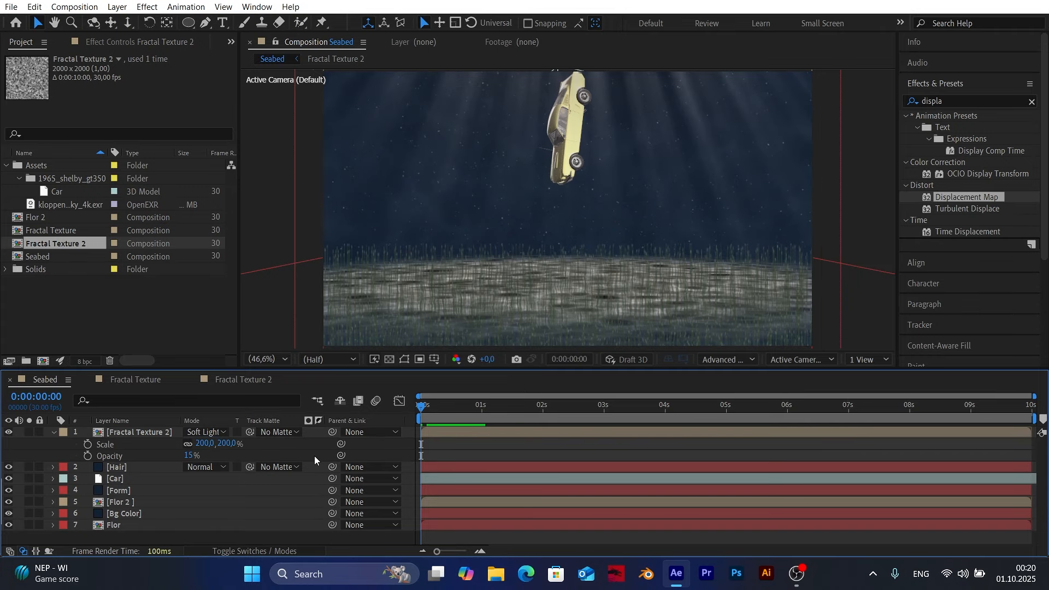
pyautogui.click(50, 434)
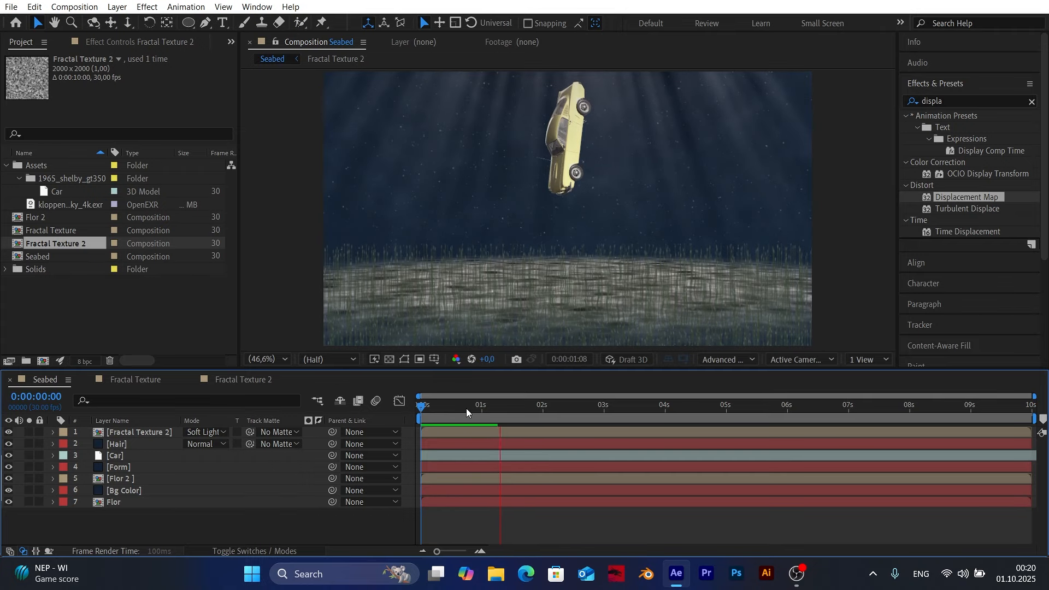
pyautogui.moveTo(467, 408); pyautogui.dragTo(351, 414)
# Step: Add a new light of type Environment to the Seabed composition and collapse its properties
pyautogui.click(287, 552)
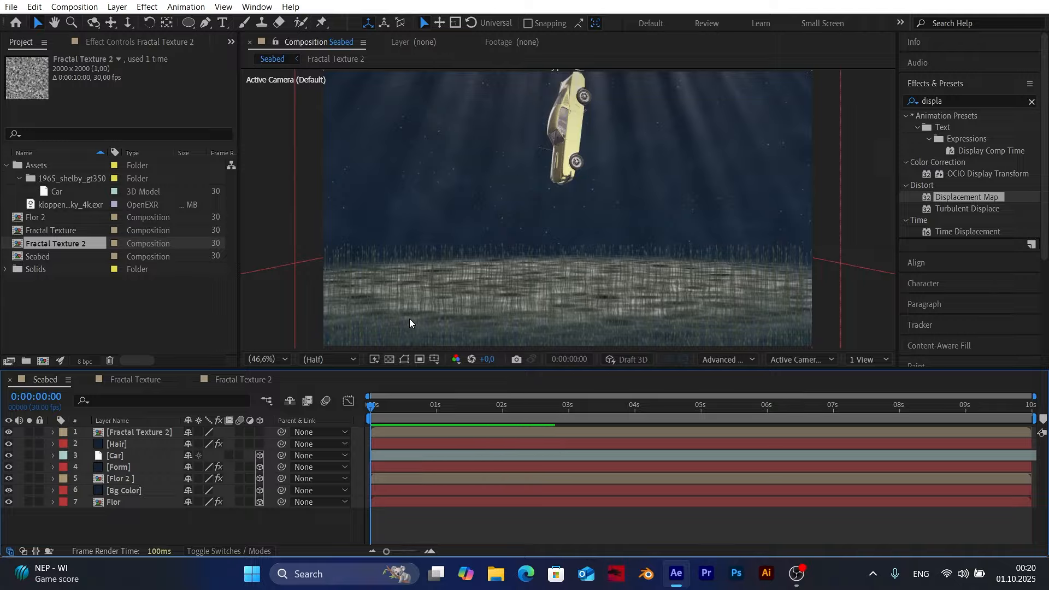
pyautogui.rightClick(208, 526)
pyautogui.moveTo(228, 369)
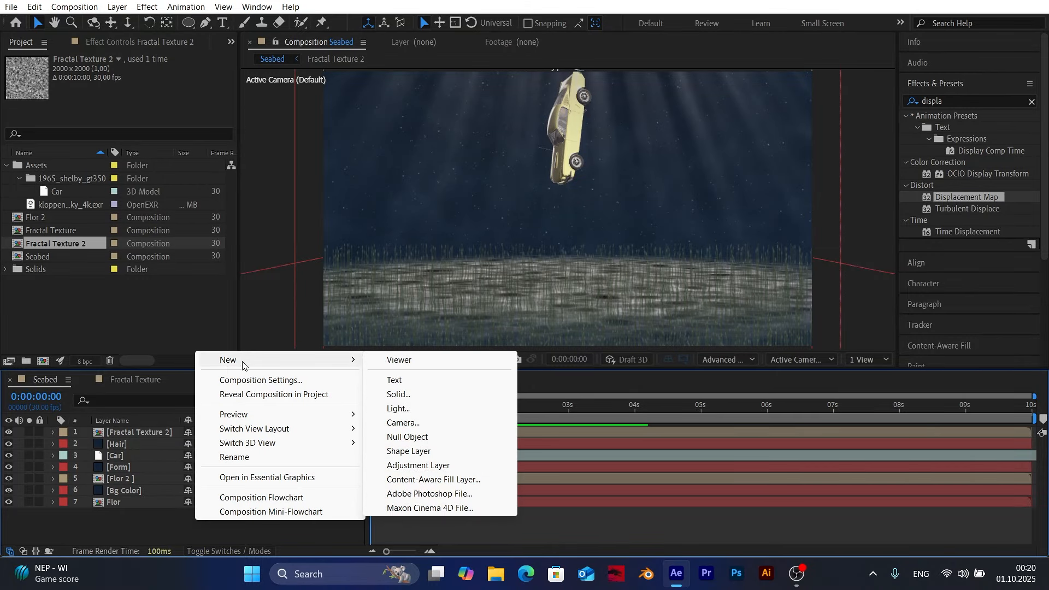
pyautogui.click(398, 408)
pyautogui.moveTo(898, 37); pyautogui.dragTo(846, 35)
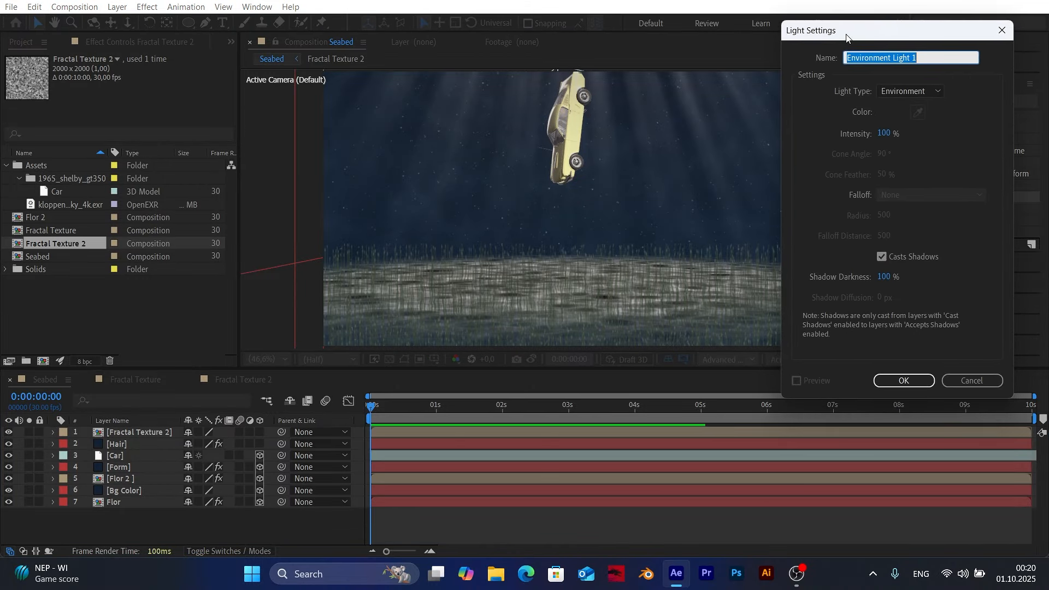
pyautogui.click(932, 91)
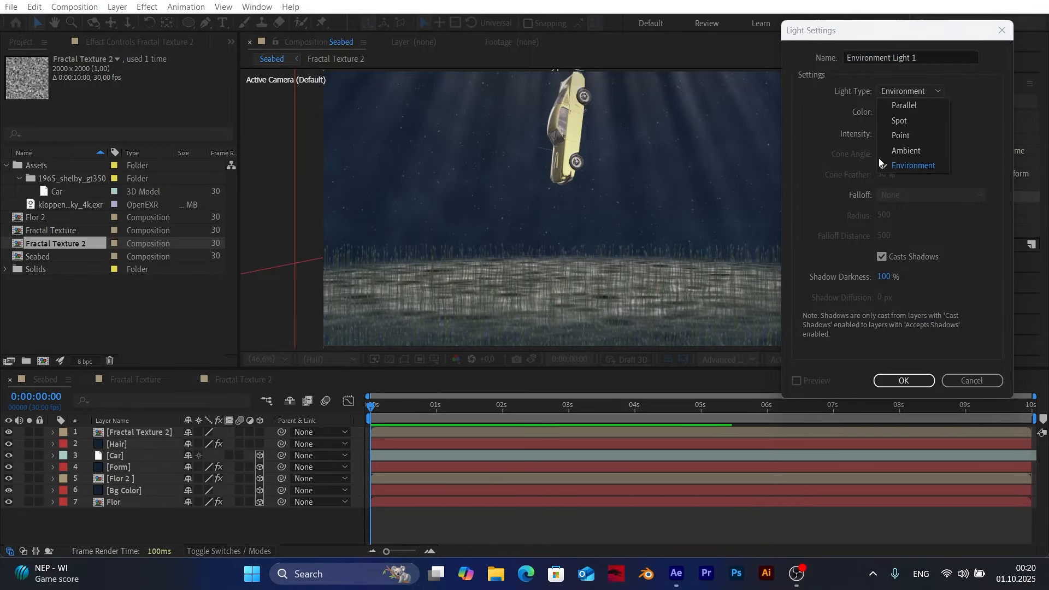
pyautogui.click(919, 166)
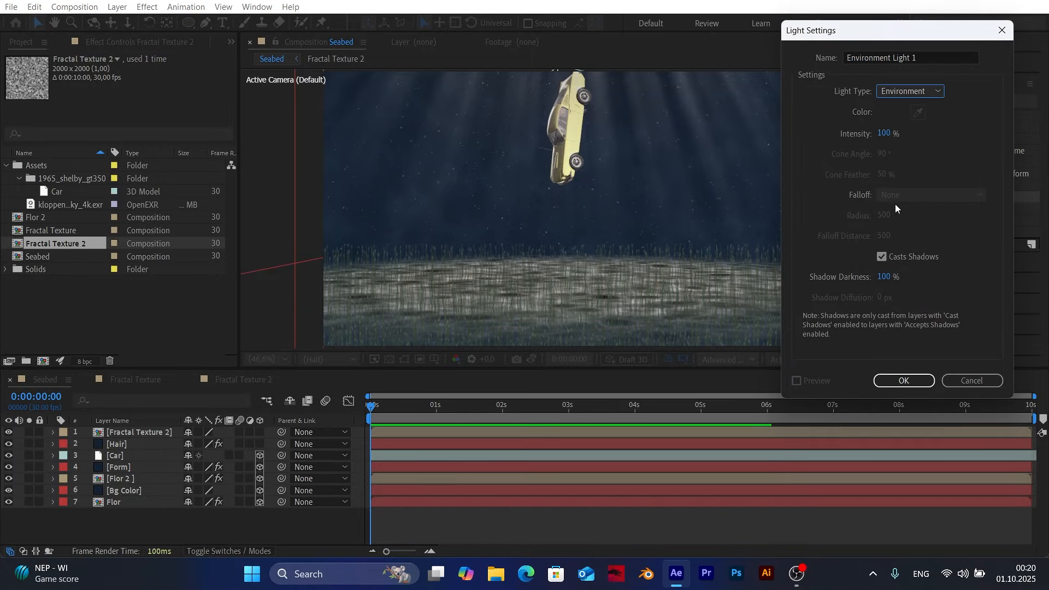
pyautogui.click(904, 381)
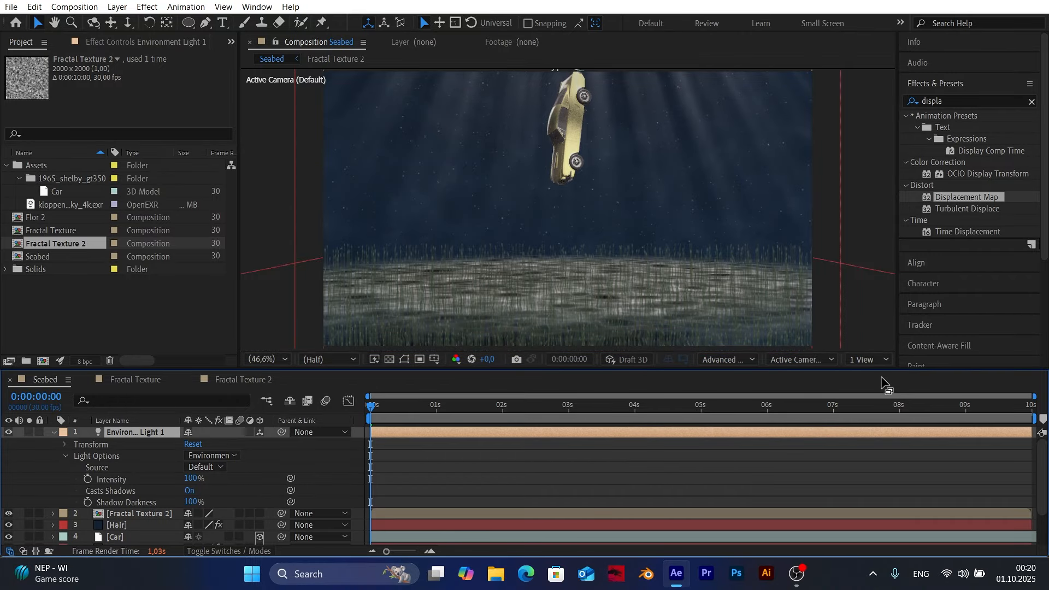
pyautogui.click(54, 432)
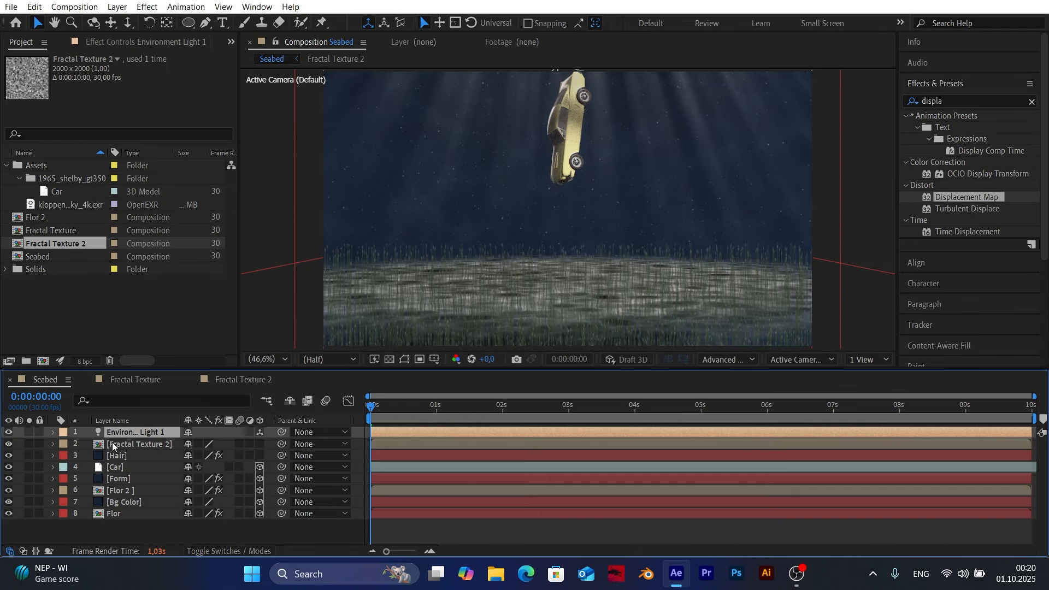
# Step: Place kloppenheim_06_puresky_4k.exr as the topmost layer of Seabed and hide it
pyautogui.click(81, 208)
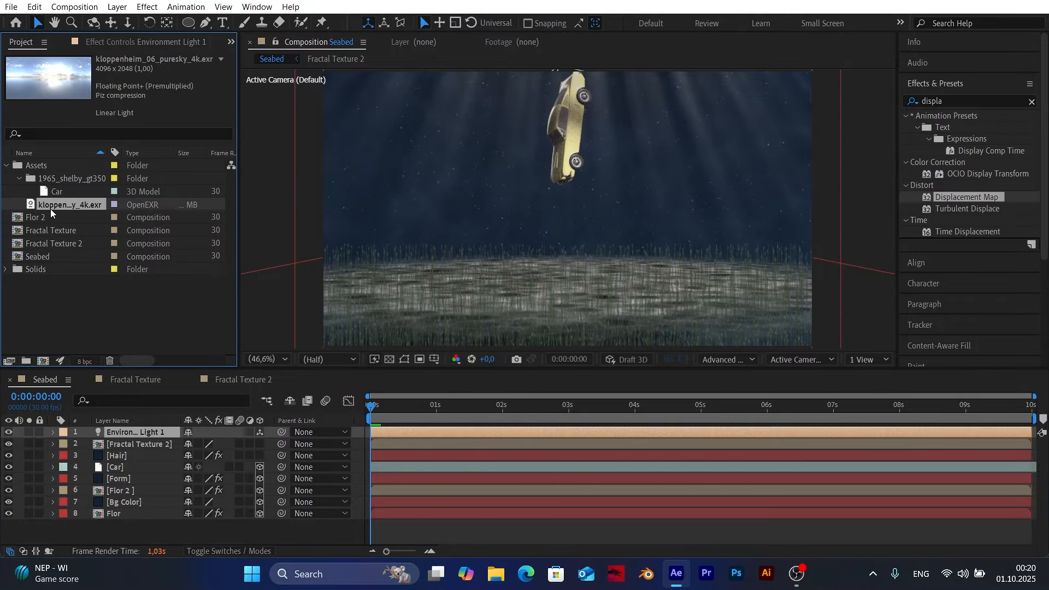
pyautogui.moveTo(50, 209); pyautogui.dragTo(138, 431)
pyautogui.click(9, 432)
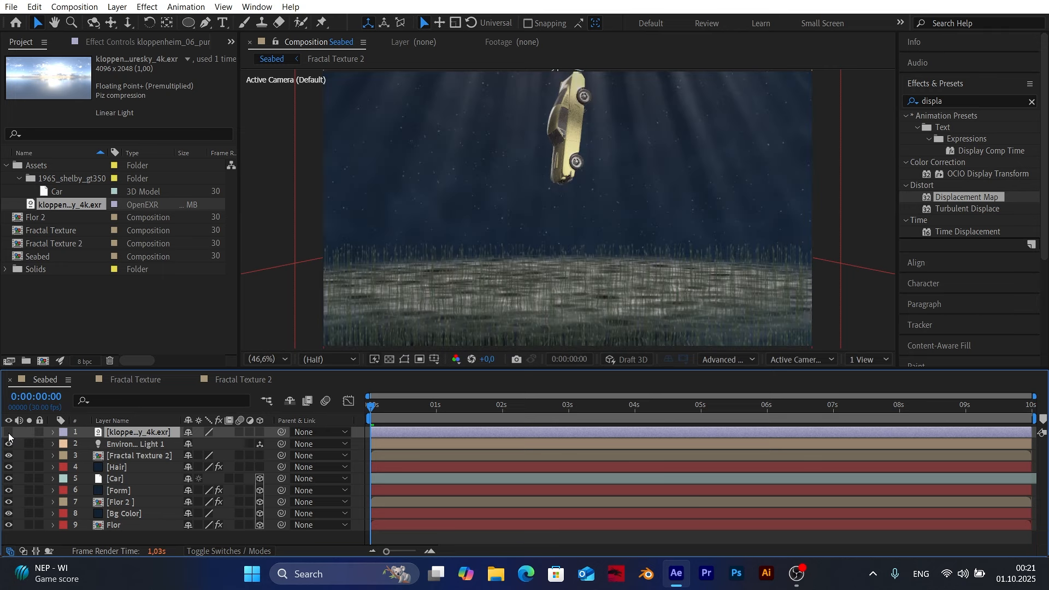
# Step: Set the environment light's Source to kloppenheim_06_puresky_4k.exr in its Light Options
pyautogui.click(151, 444)
pyautogui.click(53, 445)
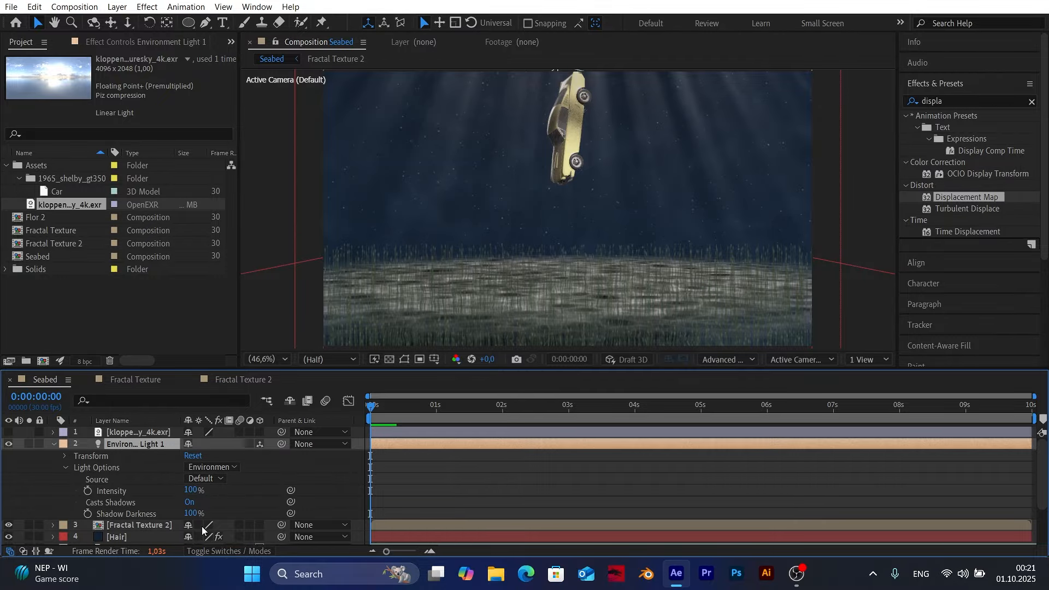
pyautogui.click(241, 554)
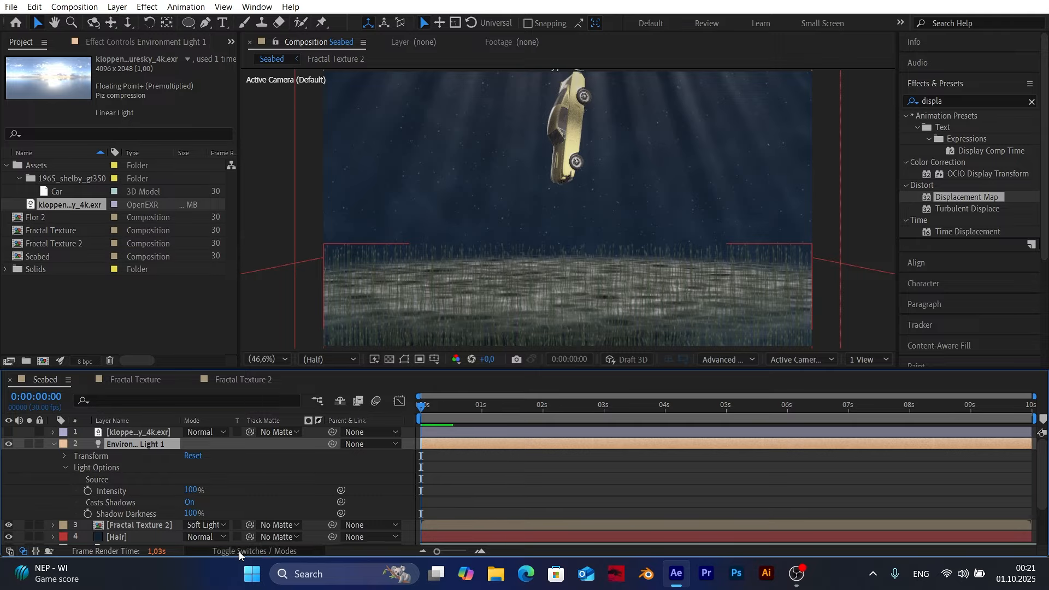
pyautogui.click(239, 552)
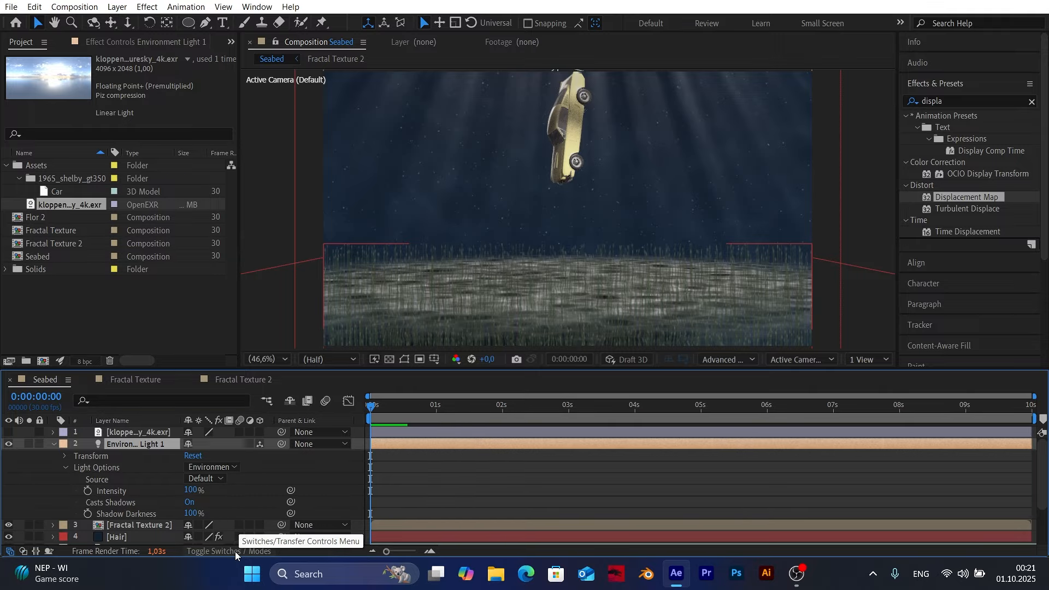
pyautogui.click(209, 479)
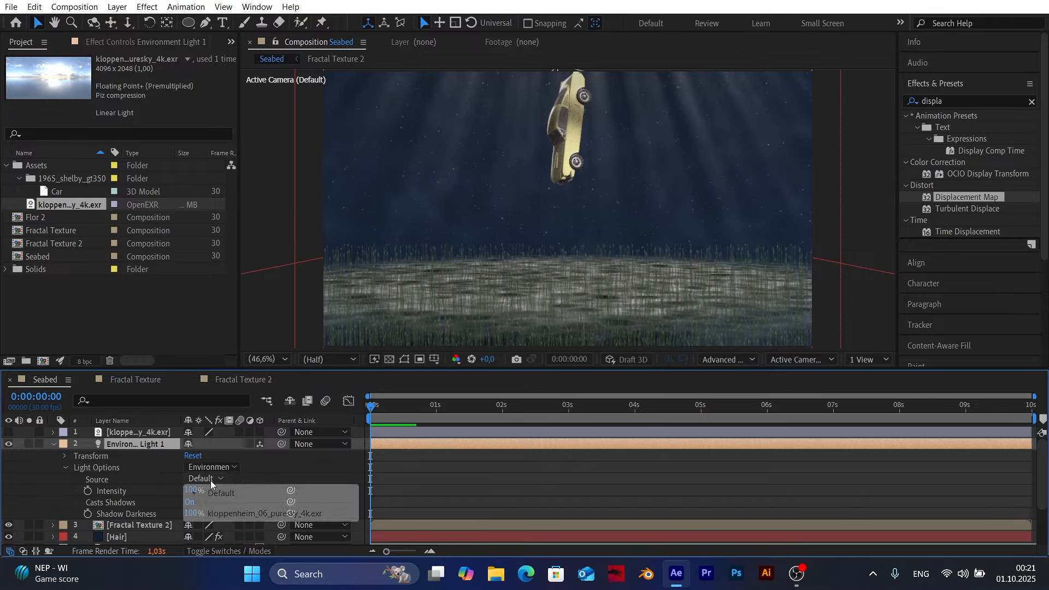
pyautogui.click(273, 514)
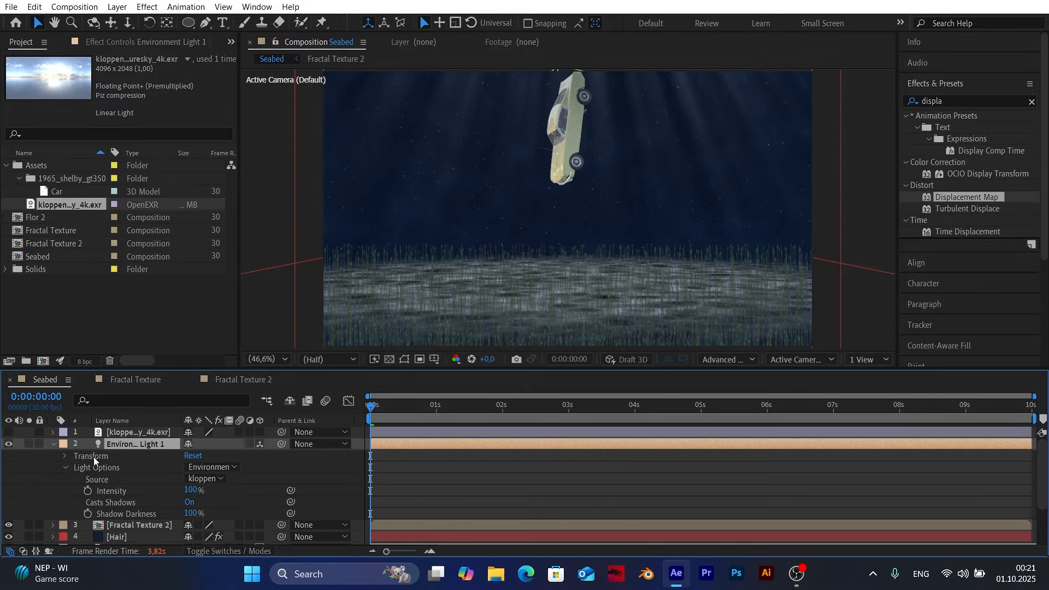
# Step: Rotate the environment light to X Rotation 250° and Y Rotation 200°, then collapse its properties
pyautogui.click(64, 457)
pyautogui.click(204, 467)
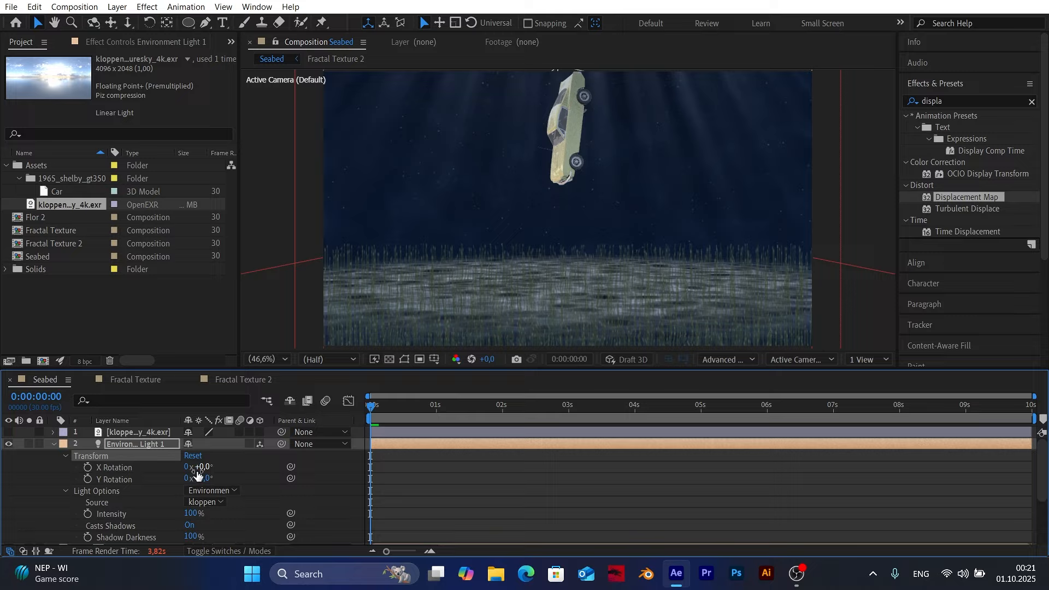
pyautogui.write('250')
pyautogui.press('Return')
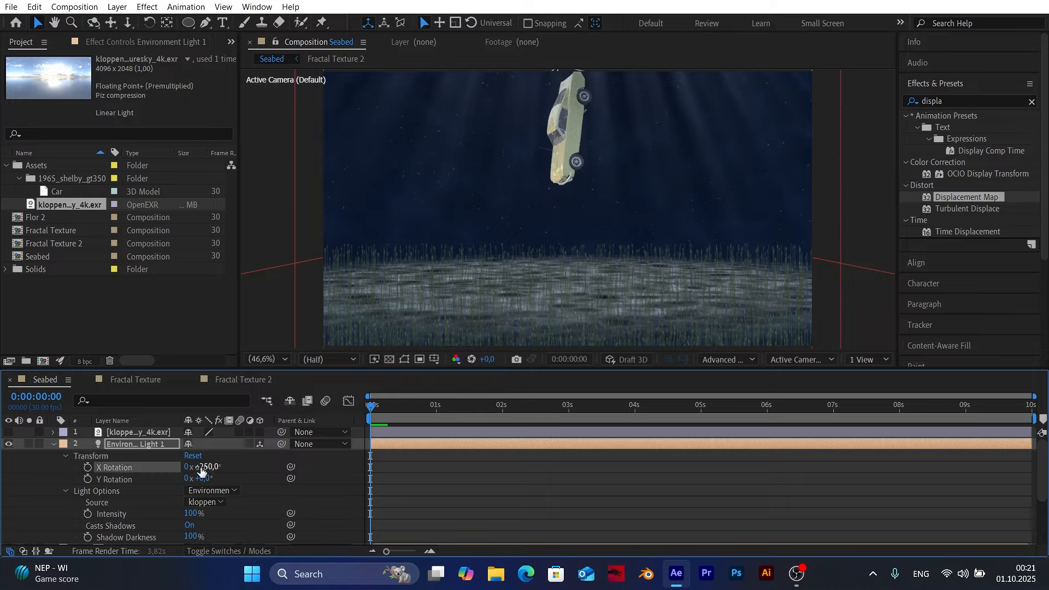
pyautogui.click(203, 478)
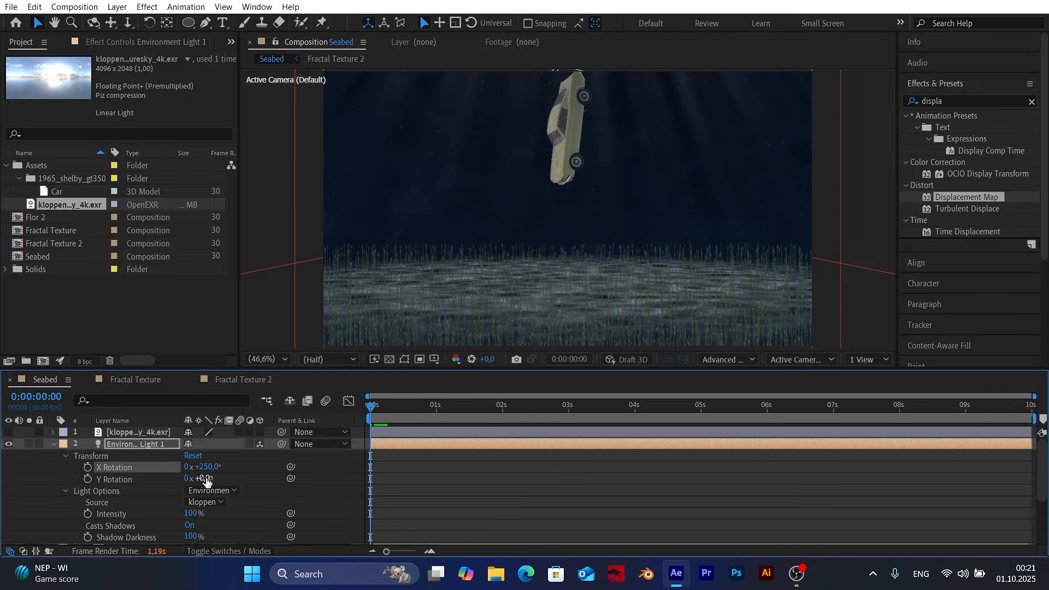
pyautogui.write('200')
pyautogui.press('Return')
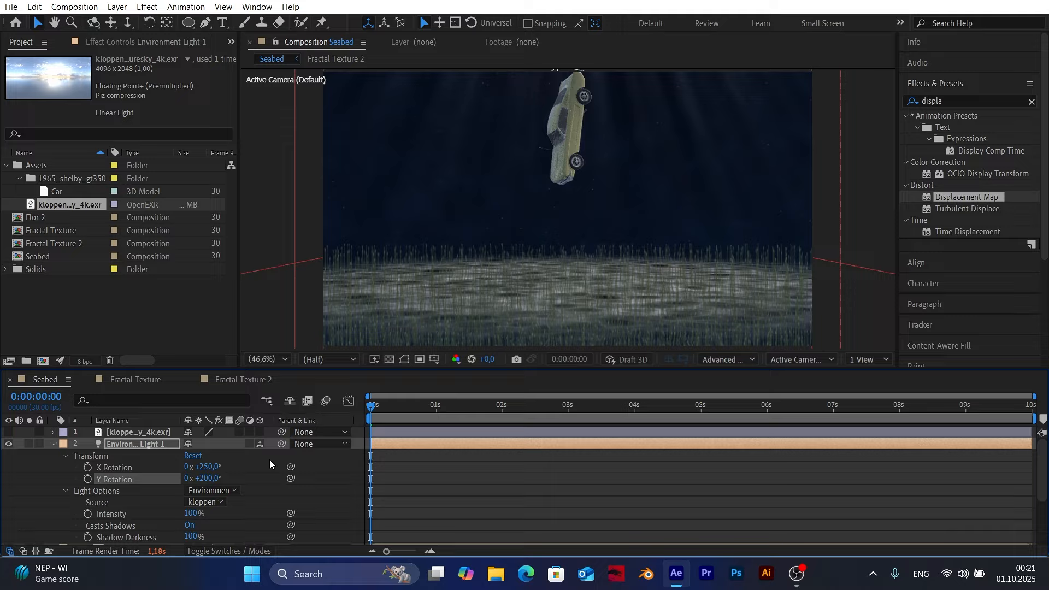
pyautogui.click(315, 495)
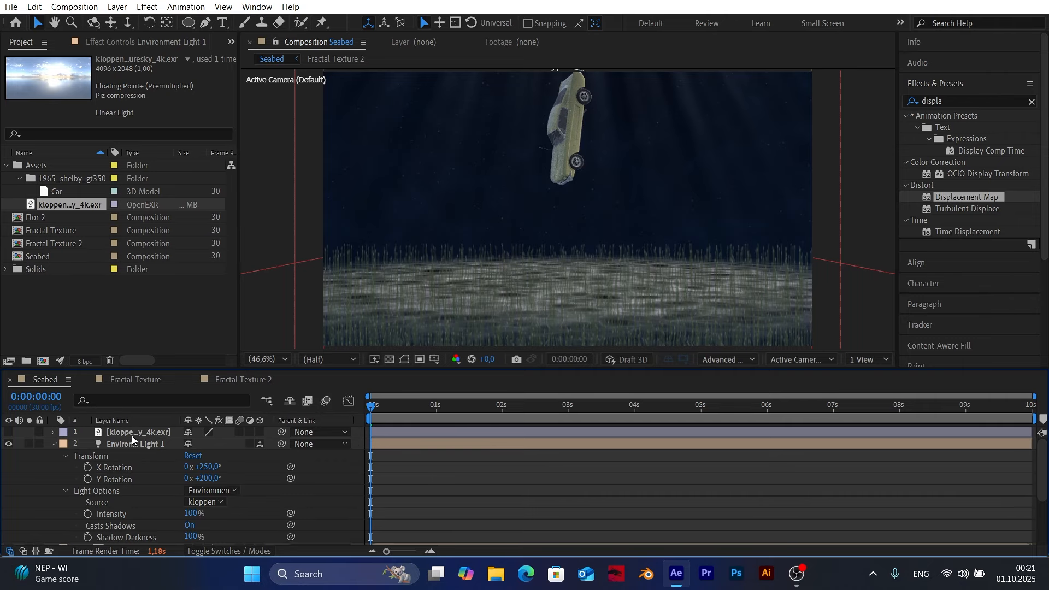
pyautogui.click(53, 444)
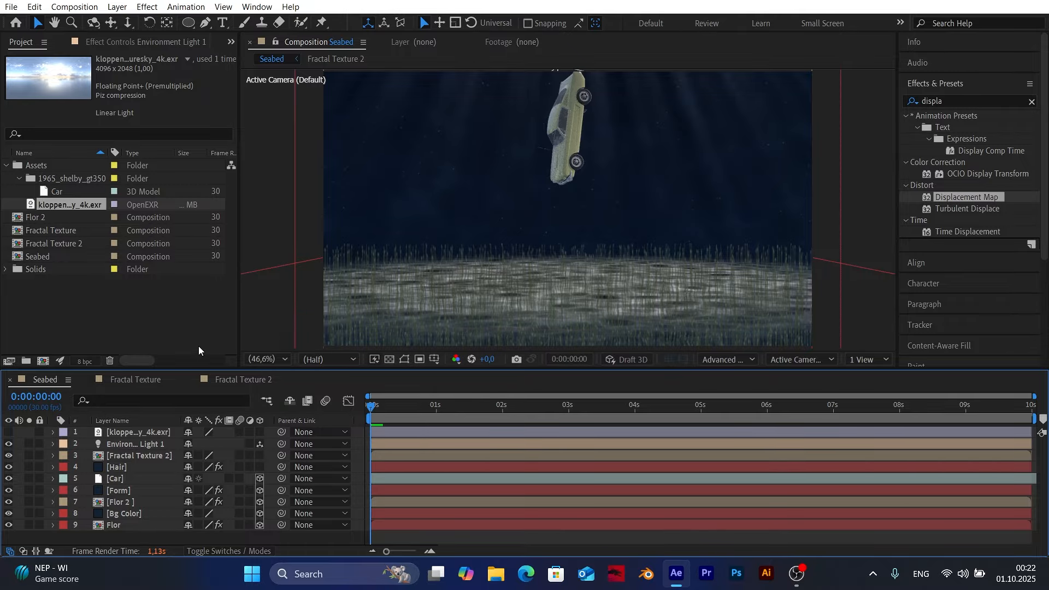
# Step: Solo the Car layer, scrub its opening frames to check the lighting, and return to the first frame
pyautogui.click(129, 483)
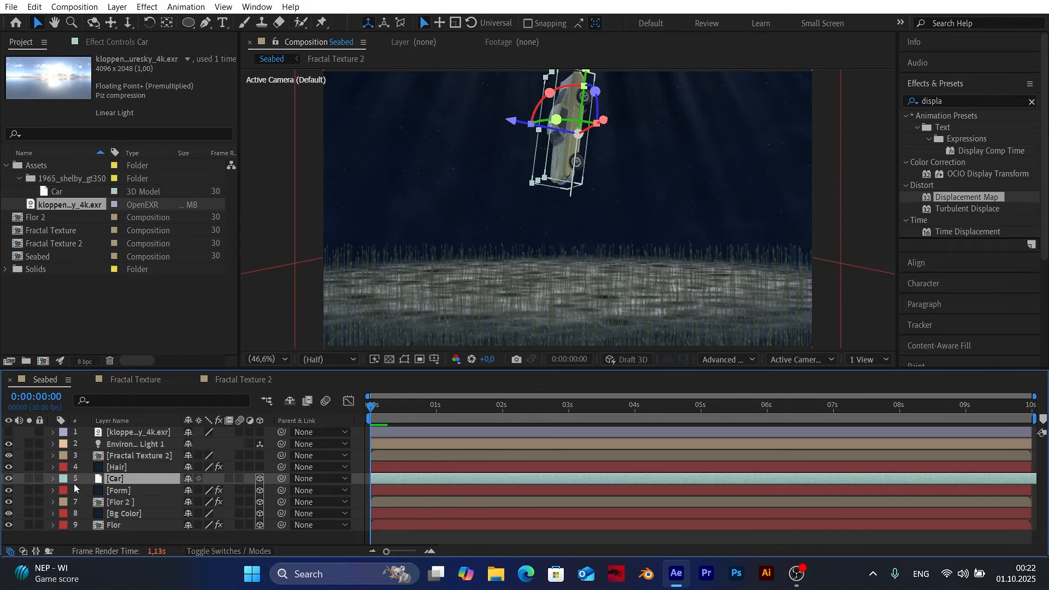
pyautogui.click(29, 479)
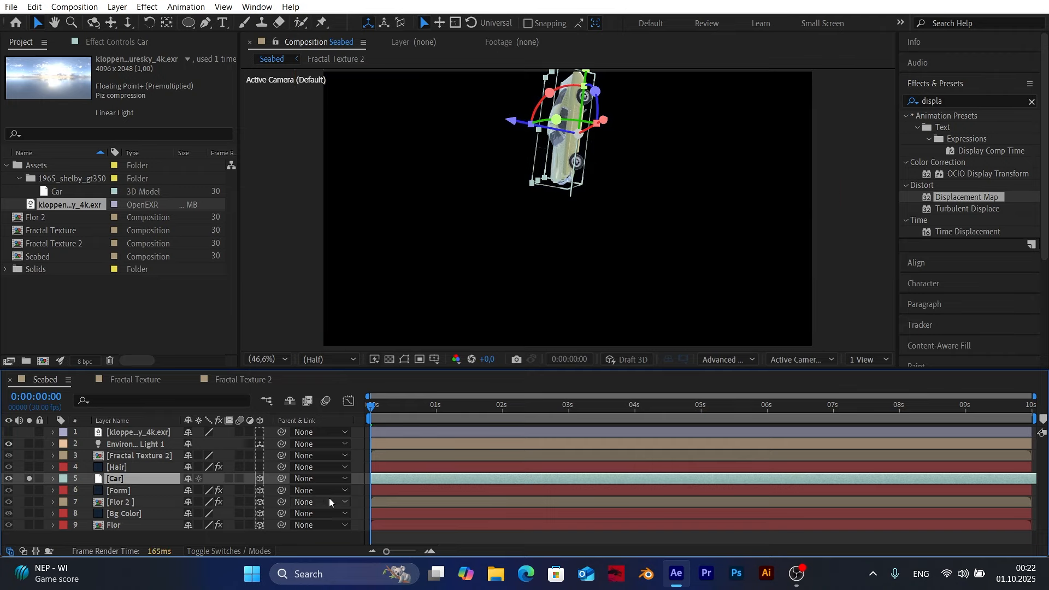
pyautogui.click(365, 488)
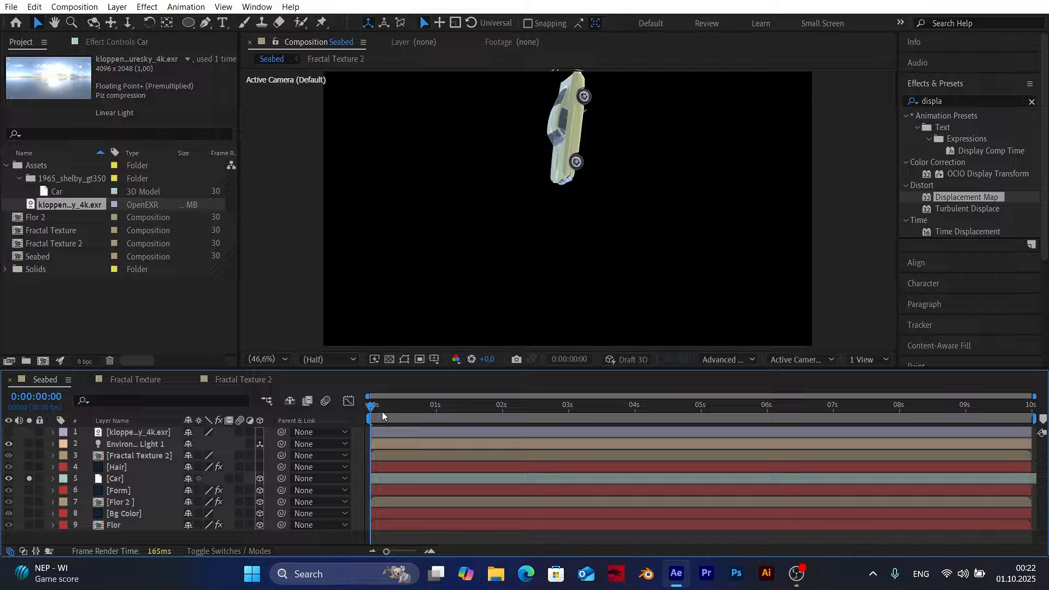
pyautogui.moveTo(382, 411); pyautogui.dragTo(532, 412)
pyautogui.press('Home')
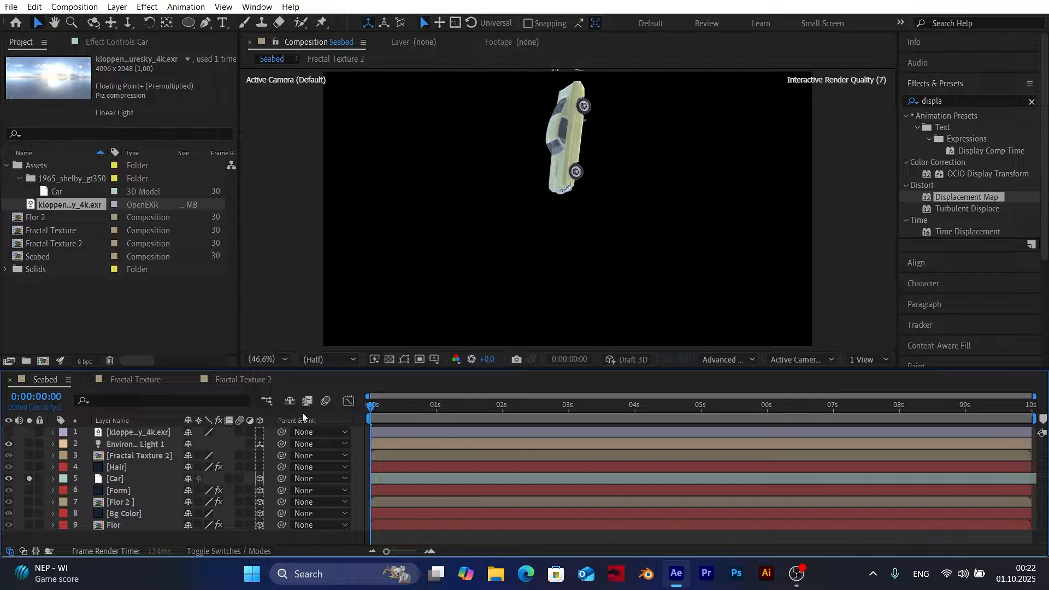
# Step: Add the Seabed composition with the soloed Car layer to the Render Queue
pyautogui.click(116, 479)
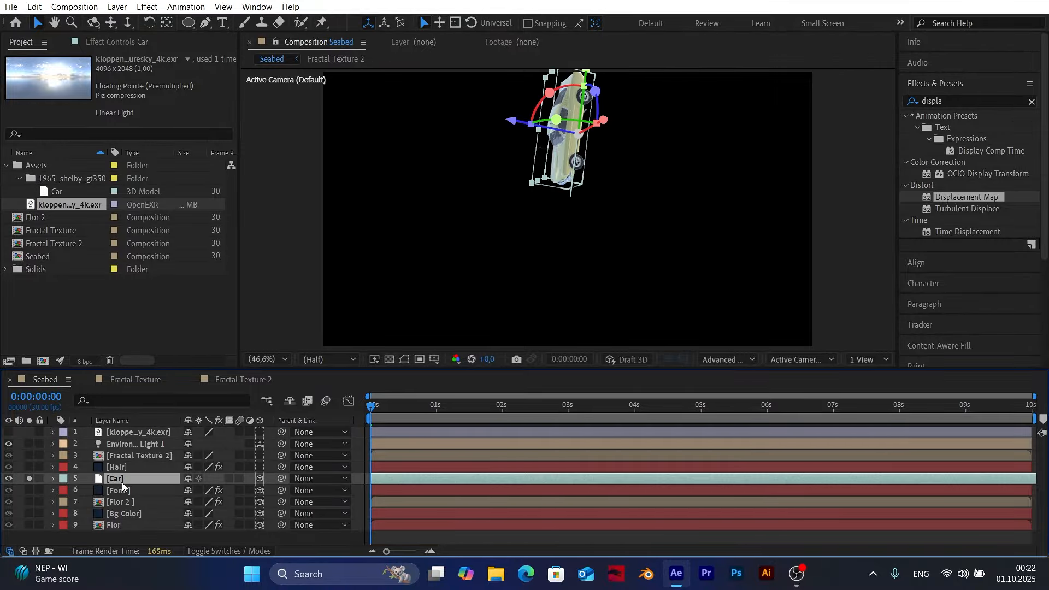
pyautogui.click(11, 7)
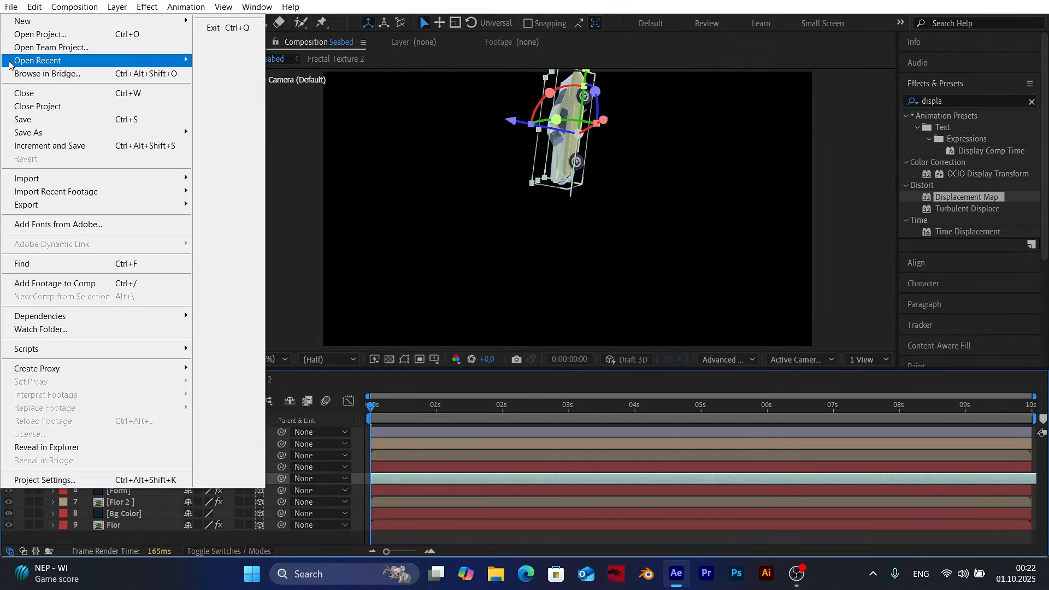
pyautogui.moveTo(19, 208)
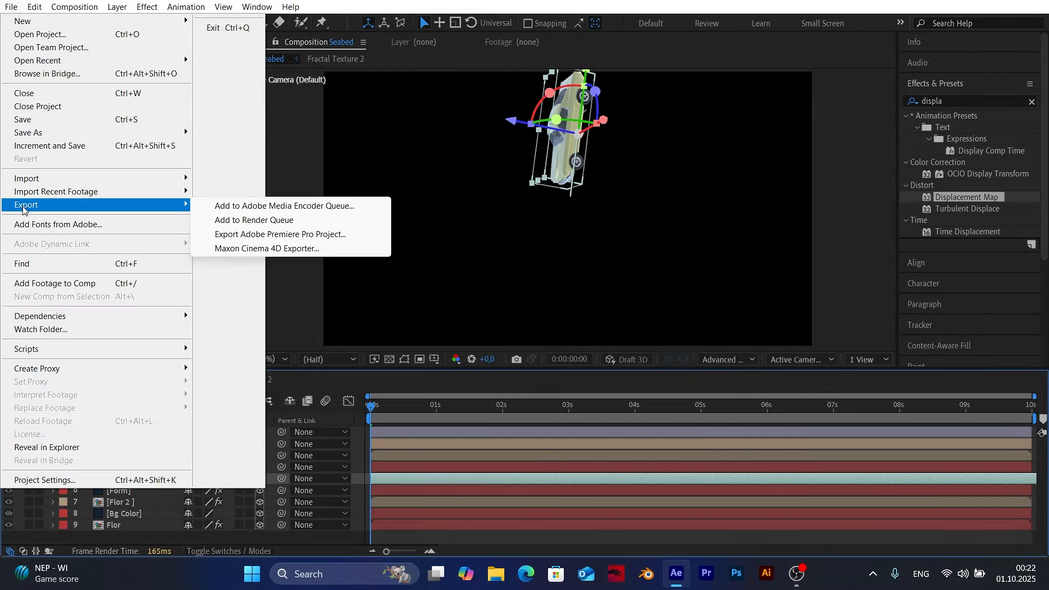
pyautogui.click(275, 222)
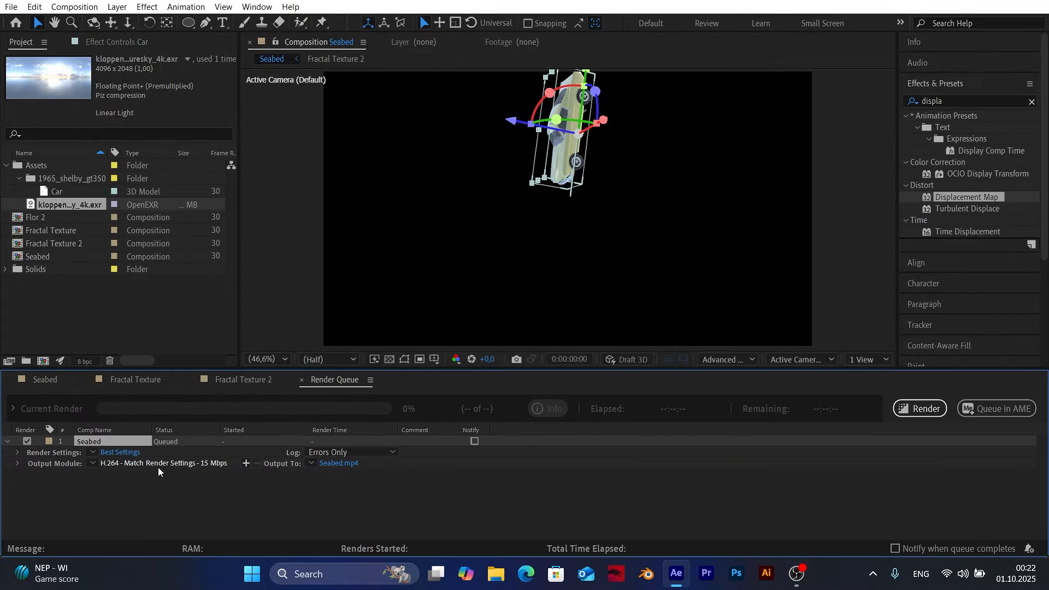
# Step: Set the render's output module to QuickTime format with RGB + Alpha channels
pyautogui.click(122, 469)
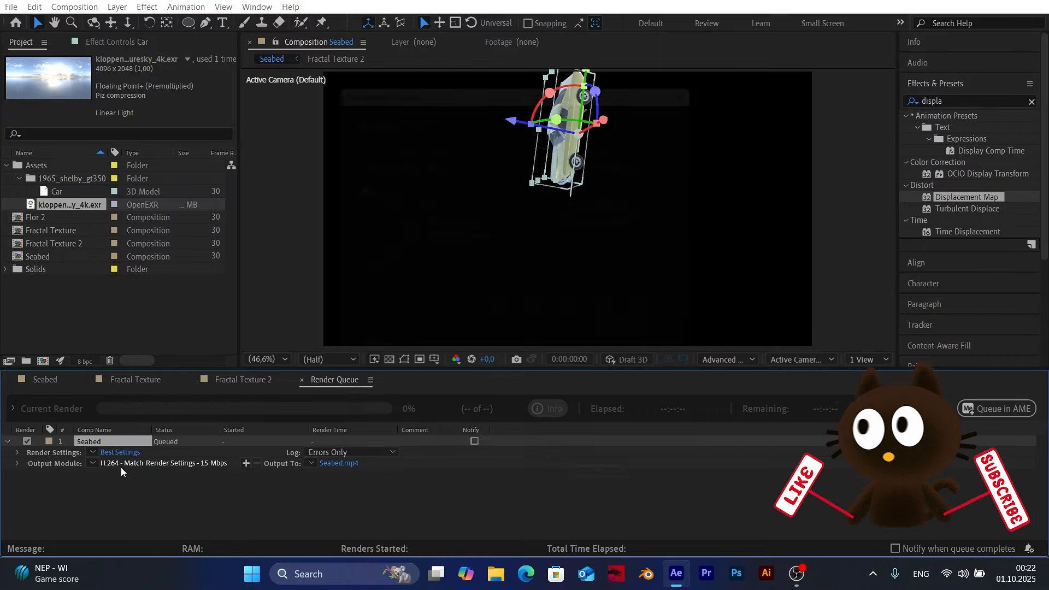
pyautogui.moveTo(512, 64); pyautogui.dragTo(212, 57)
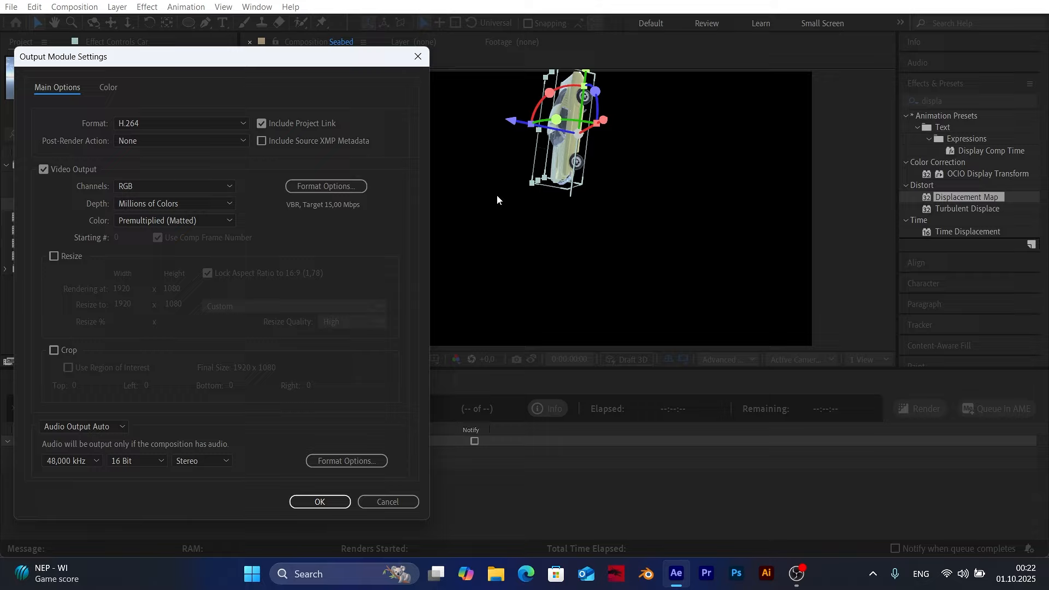
pyautogui.moveTo(262, 54); pyautogui.dragTo(305, 33)
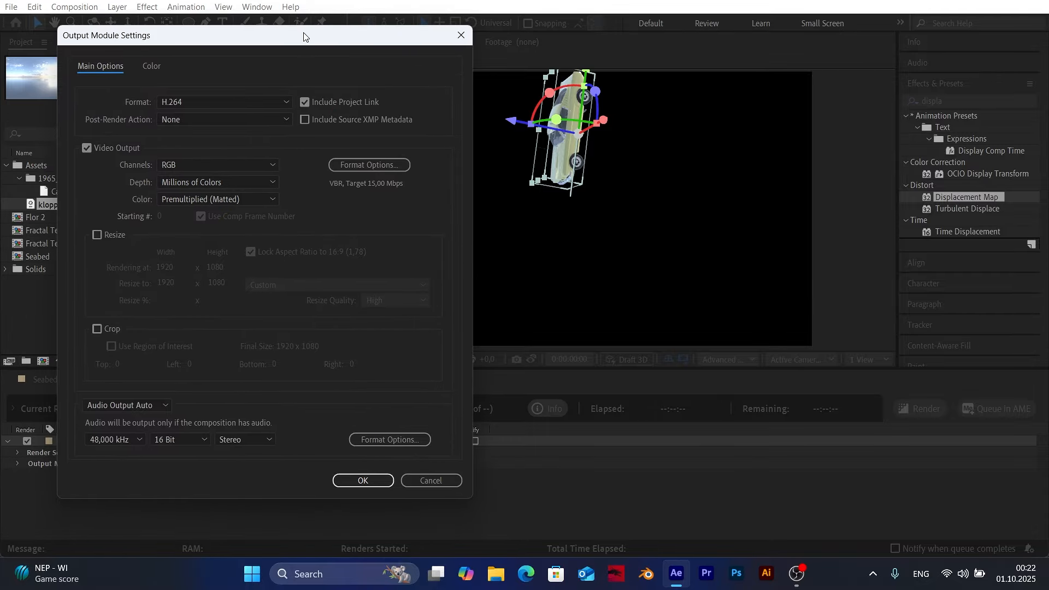
pyautogui.click(178, 102)
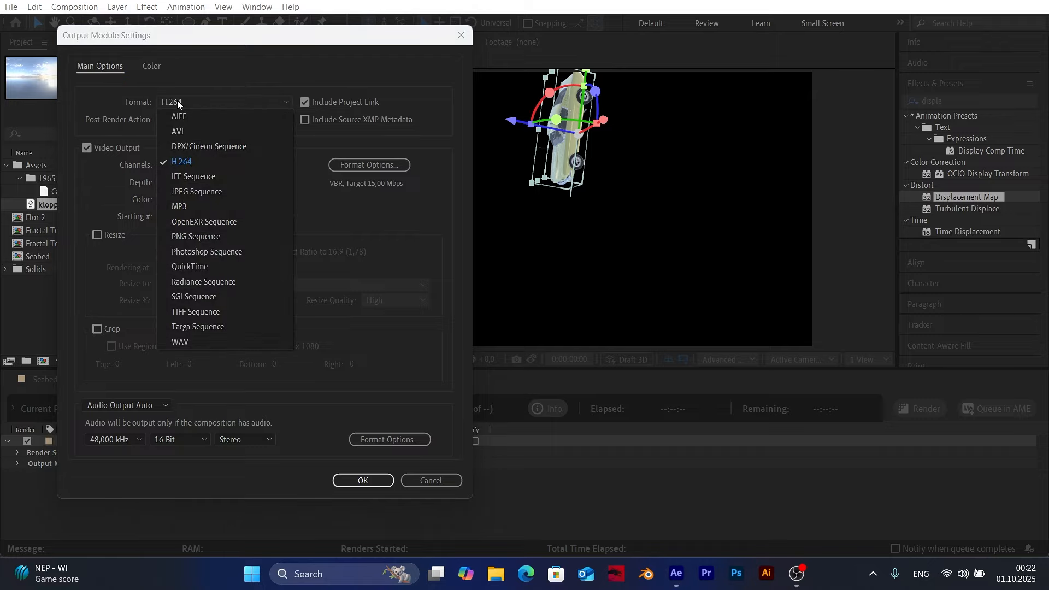
pyautogui.click(195, 267)
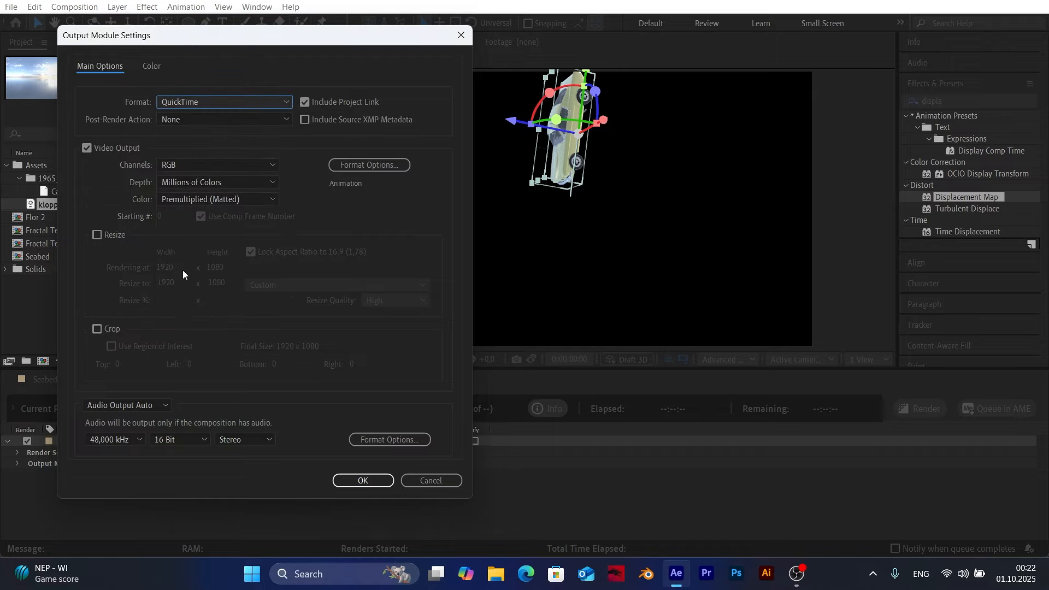
pyautogui.moveTo(267, 40); pyautogui.dragTo(224, 24)
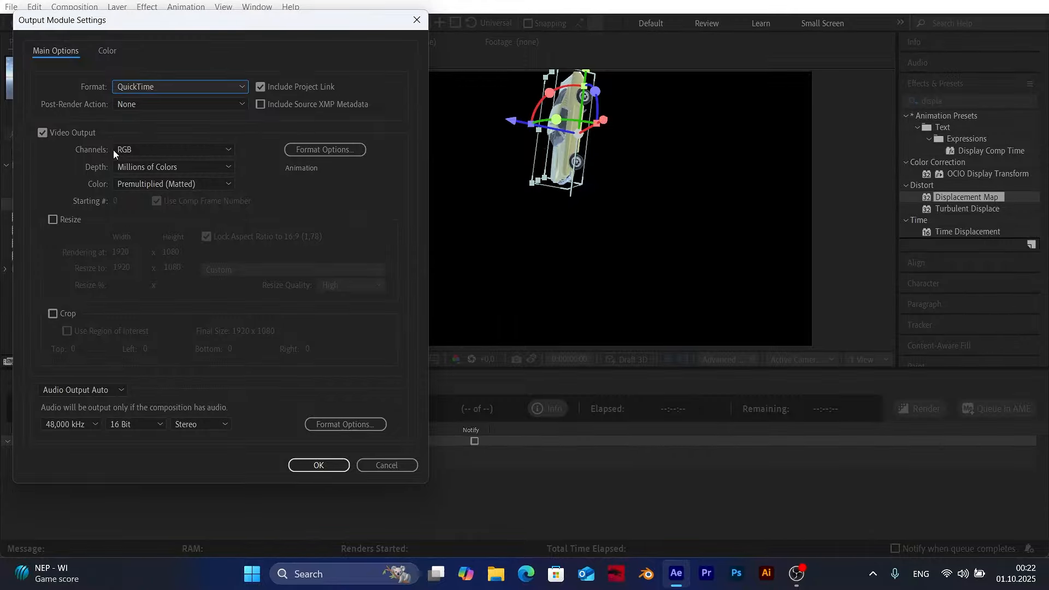
pyautogui.click(143, 149)
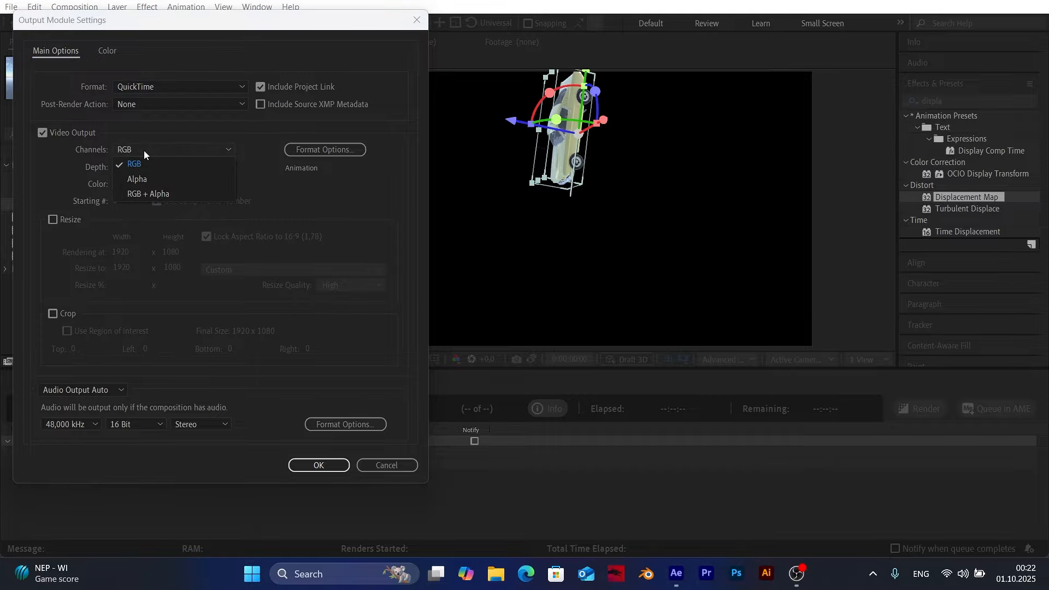
pyautogui.click(165, 195)
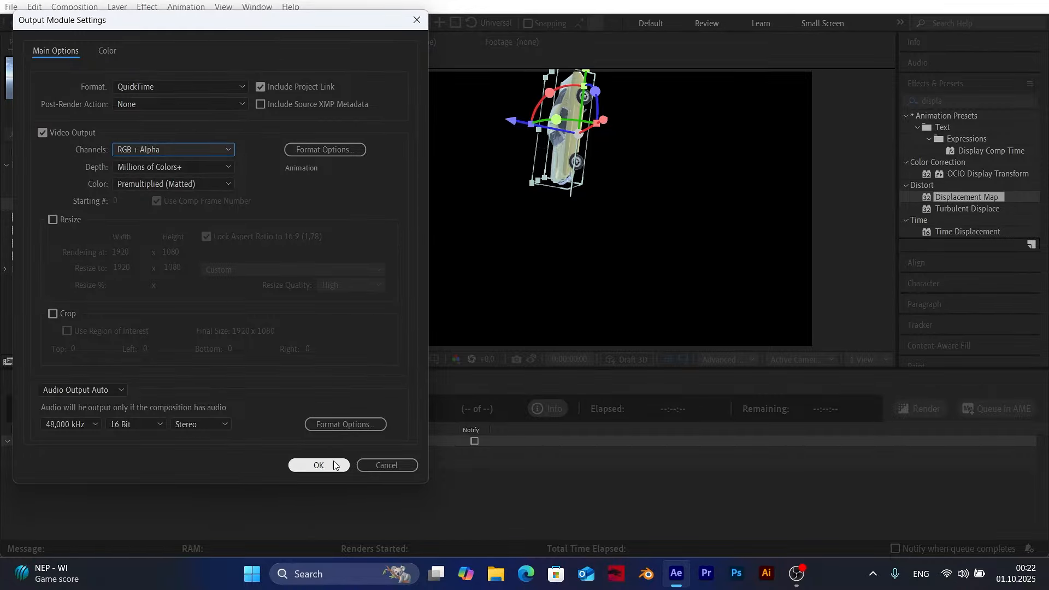
pyautogui.click(317, 464)
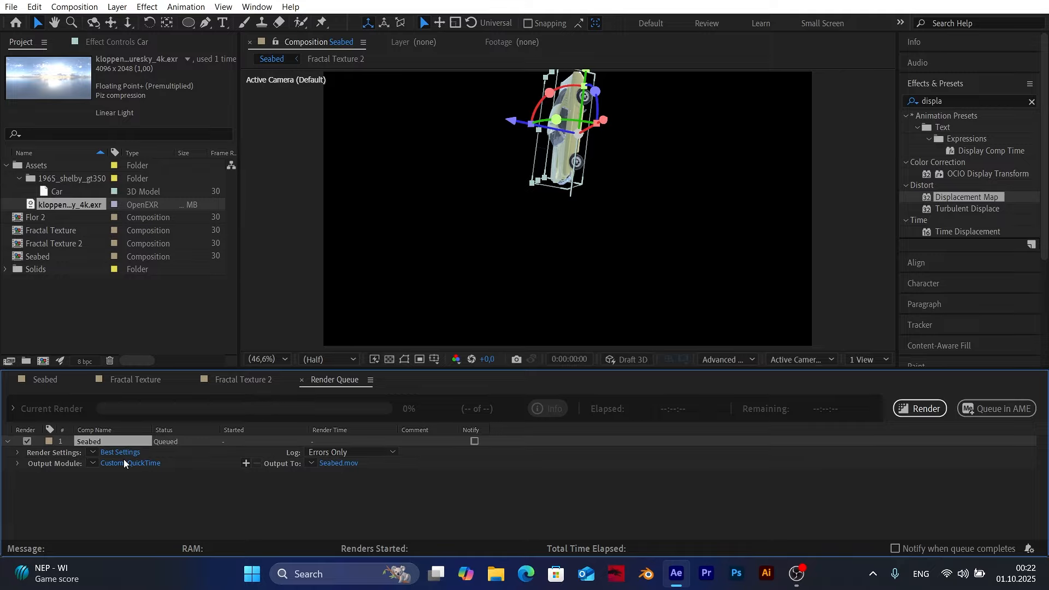
# Step: Set the output file to Car model.mov in the chosen folder and render the queued composition
pyautogui.click(338, 465)
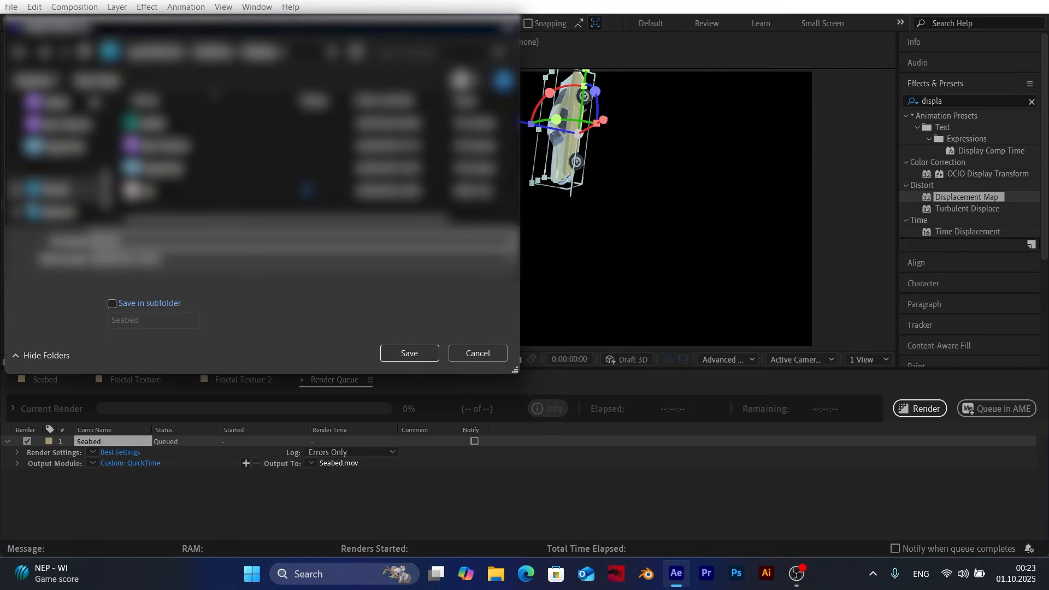
pyautogui.scroll(2, 61, 189)
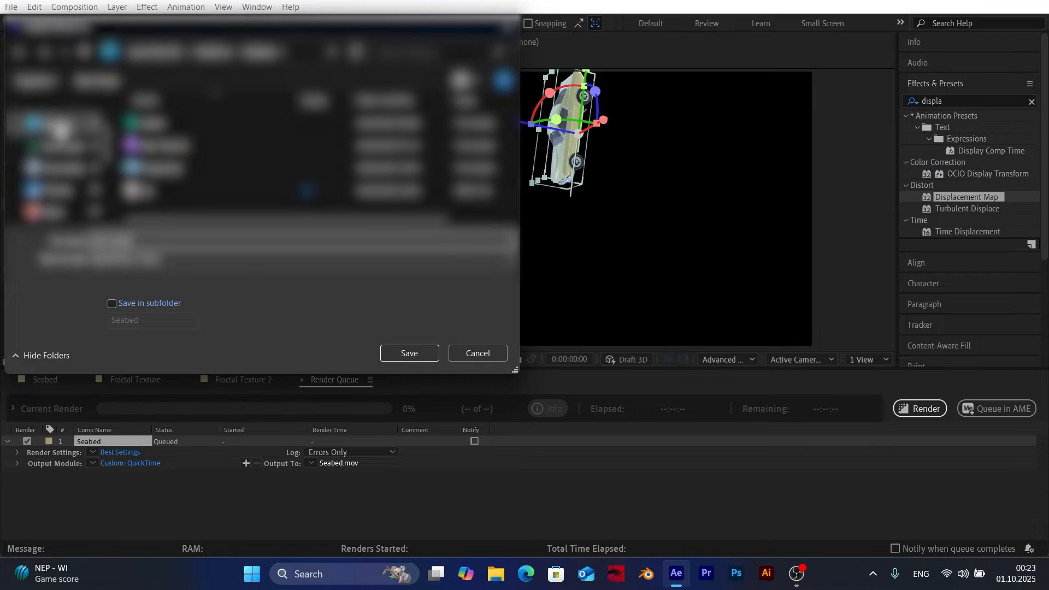
pyautogui.click(60, 127)
pyautogui.click(411, 357)
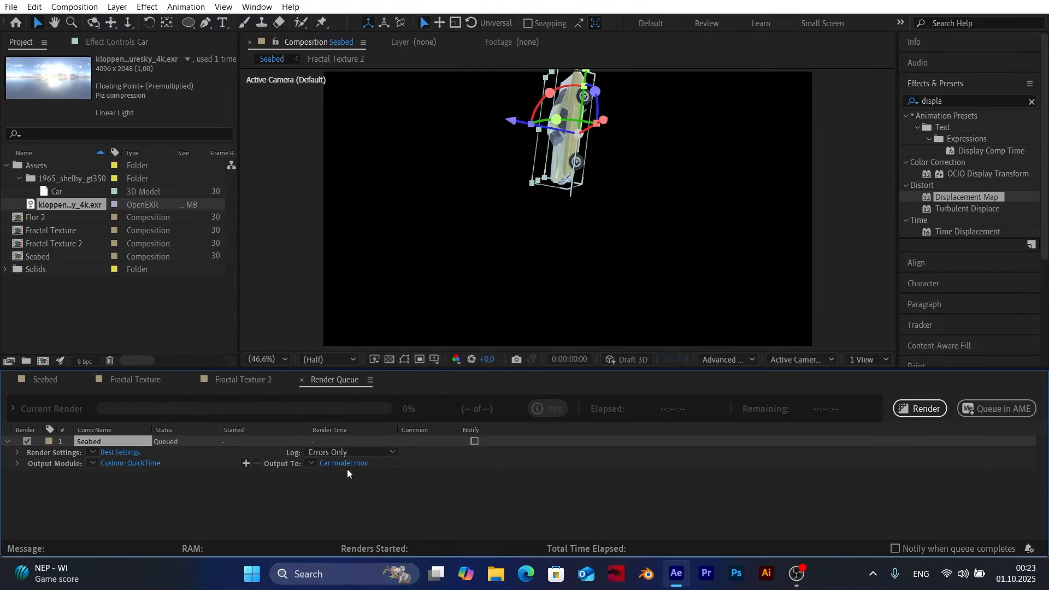
pyautogui.click(914, 413)
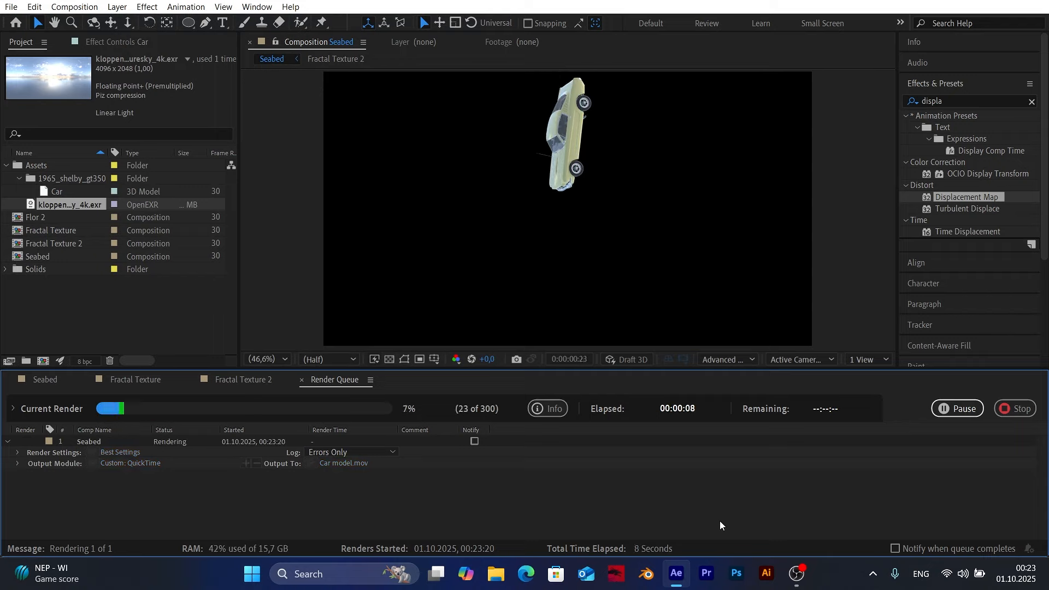
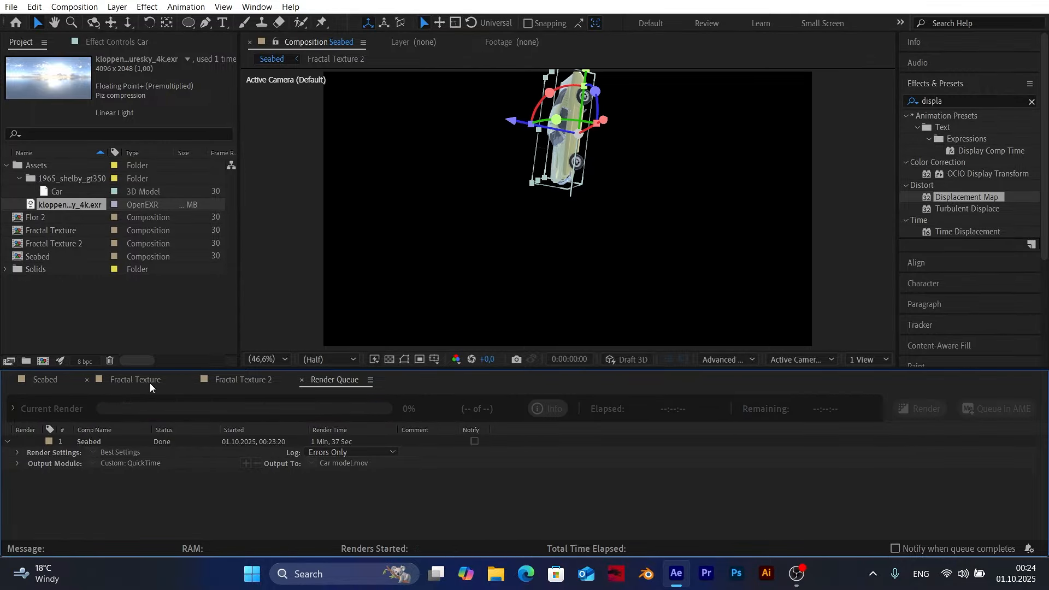
# Step: Return to the Seabed timeline, unsolo the Car layer and deselect it
pyautogui.click(49, 382)
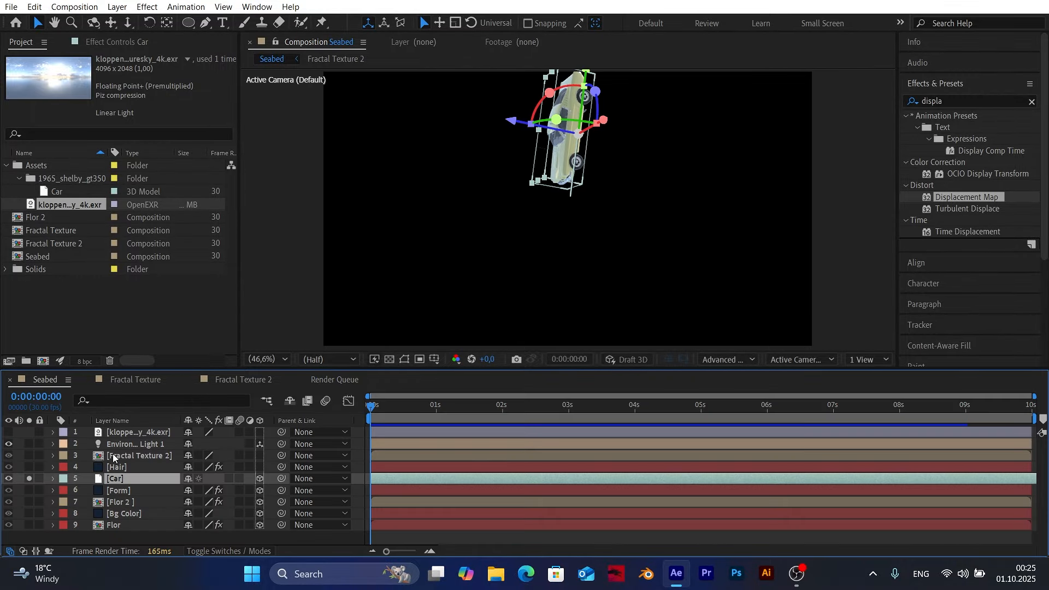
pyautogui.click(29, 478)
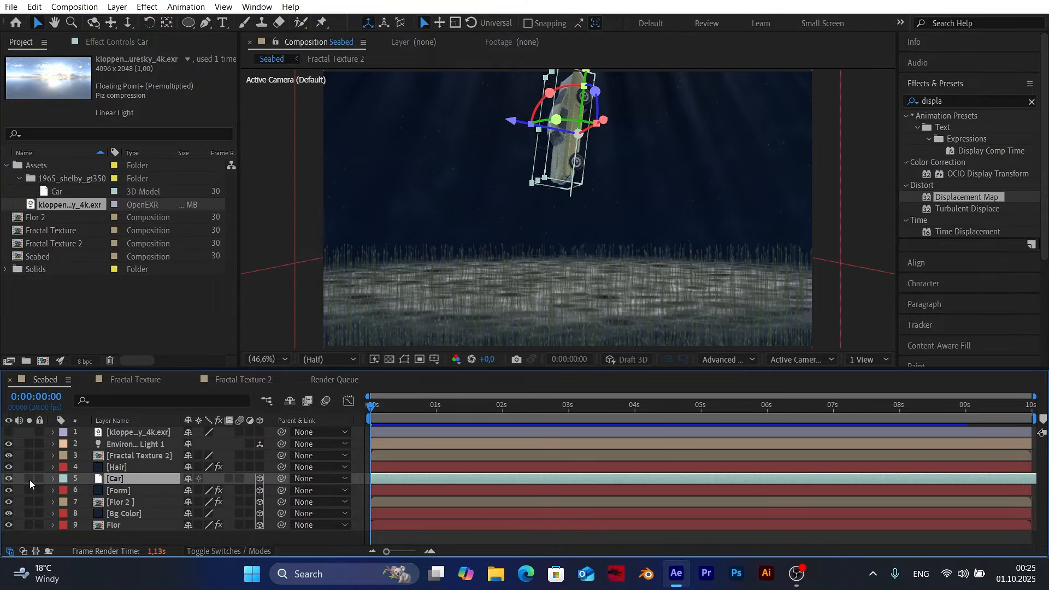
pyautogui.click(359, 462)
# Step: Import the Car model.mov footage and place it in Seabed directly above the Car layer
pyautogui.click(11, 6)
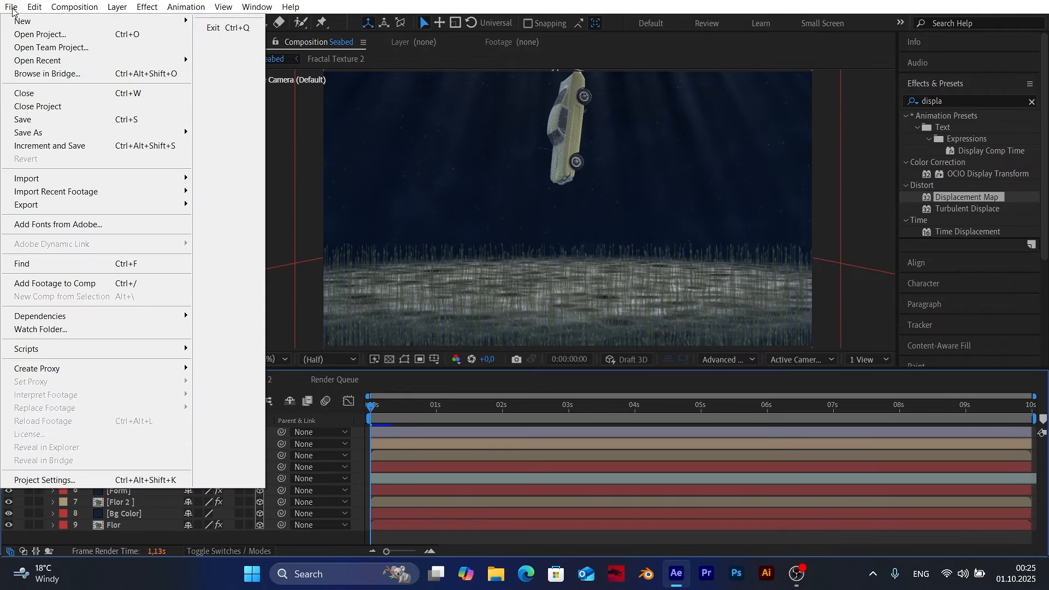
pyautogui.moveTo(55, 182)
pyautogui.click(228, 181)
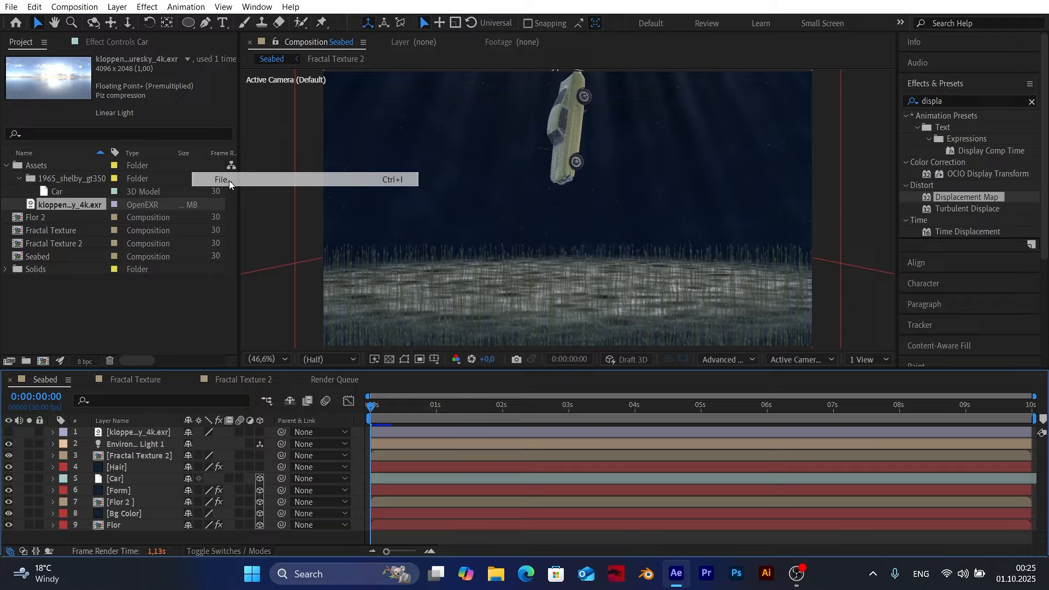
pyautogui.doubleClick(474, 136)
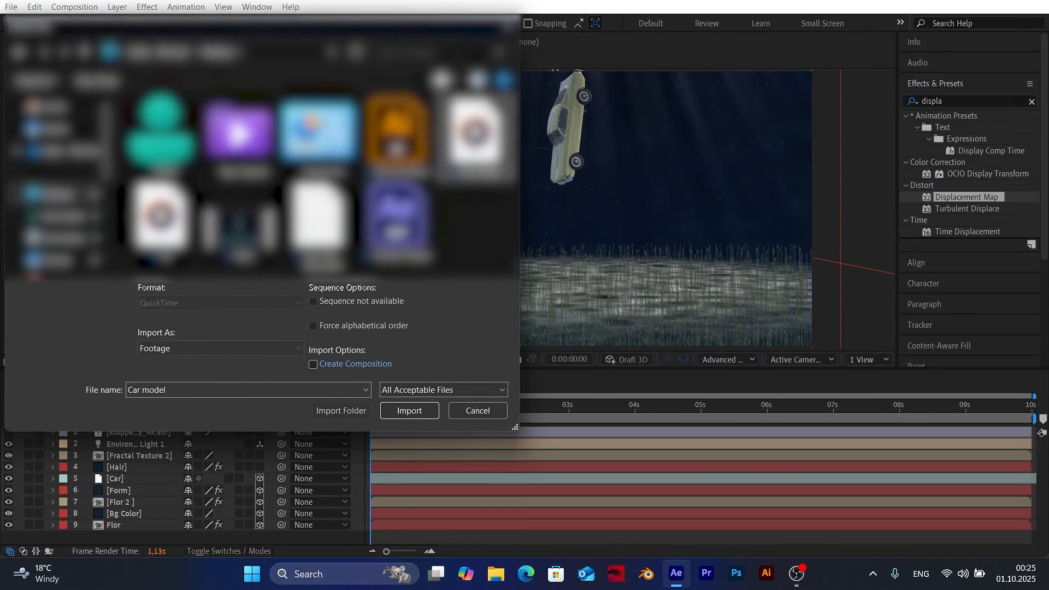
pyautogui.moveTo(64, 204); pyautogui.dragTo(117, 475)
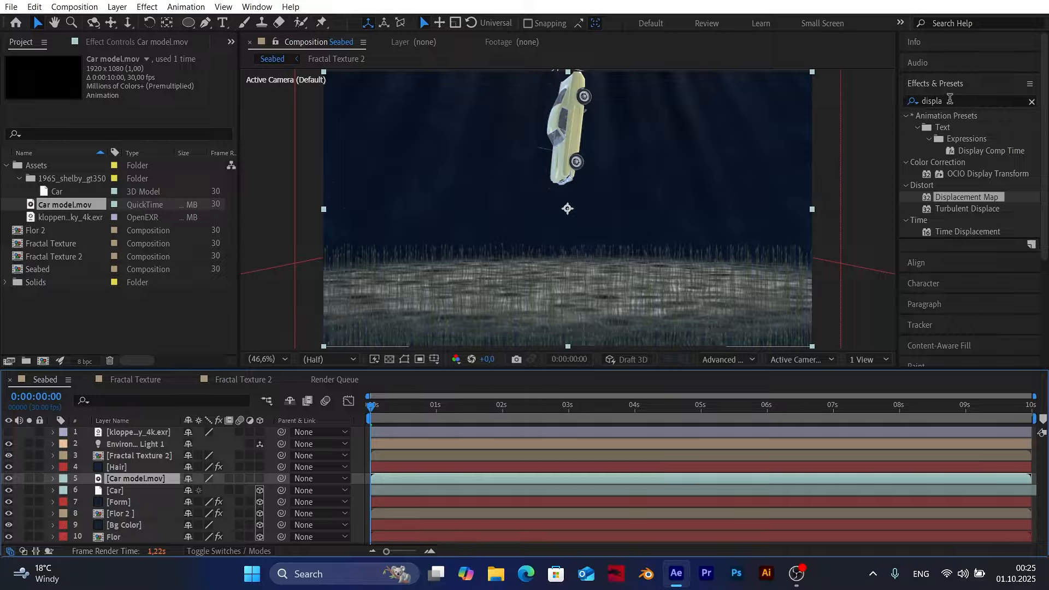
# Step: Apply Curves to the Car model.mov layer and pull the RGB curve's midpoint down to darken the car
pyautogui.hotkey('ctrl', '5')
pyautogui.write('curve')
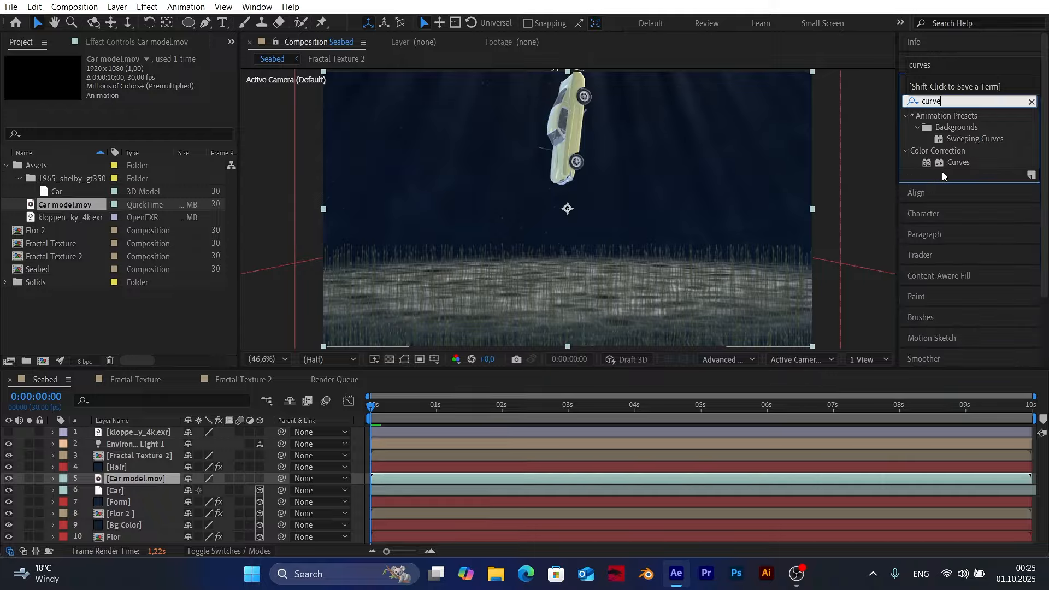
pyautogui.moveTo(959, 162); pyautogui.dragTo(134, 470)
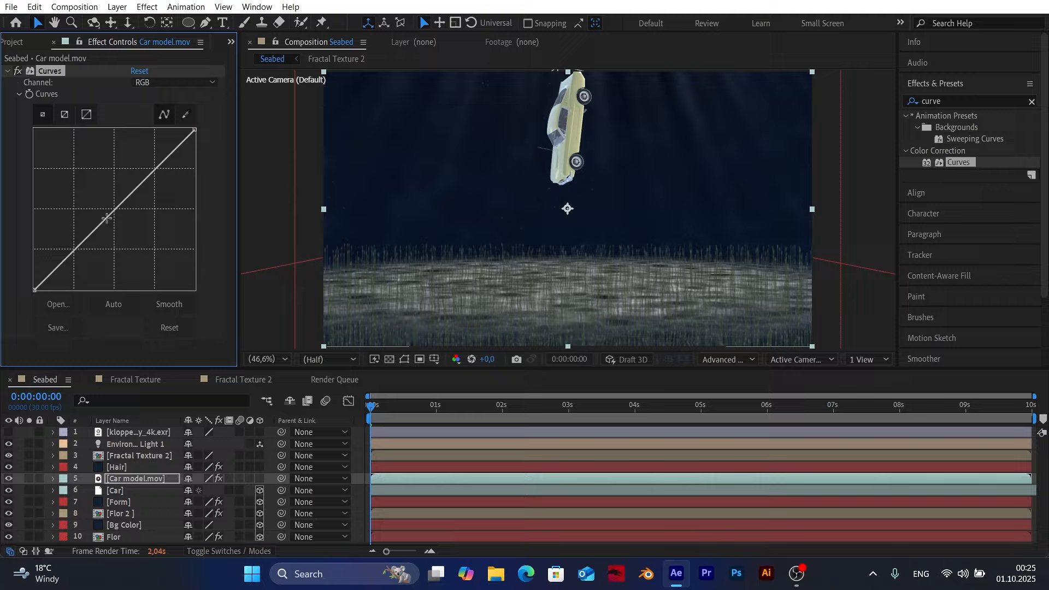
pyautogui.moveTo(107, 218); pyautogui.dragTo(118, 236)
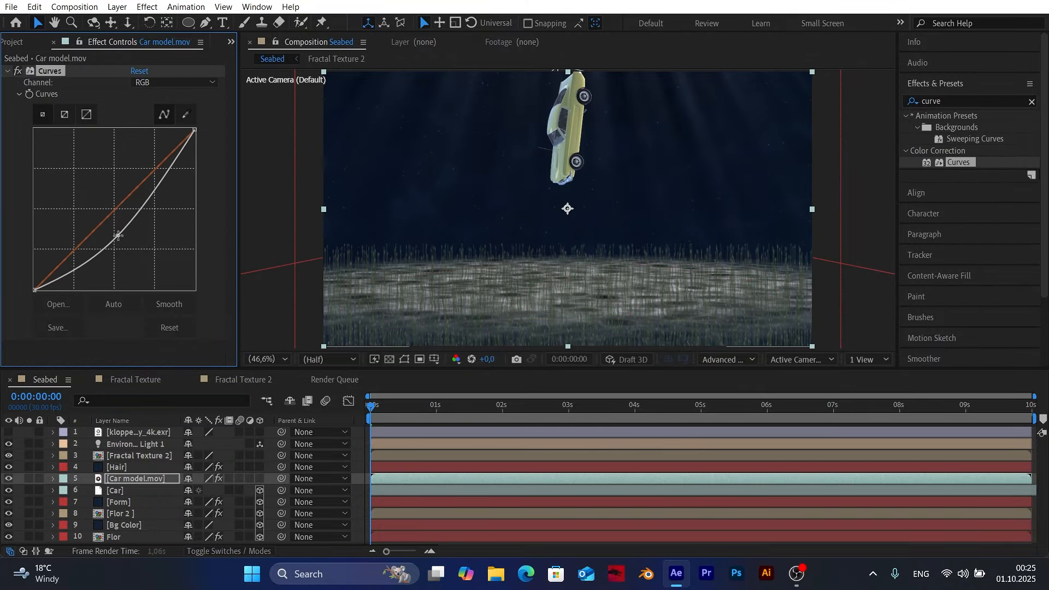
pyautogui.click(358, 451)
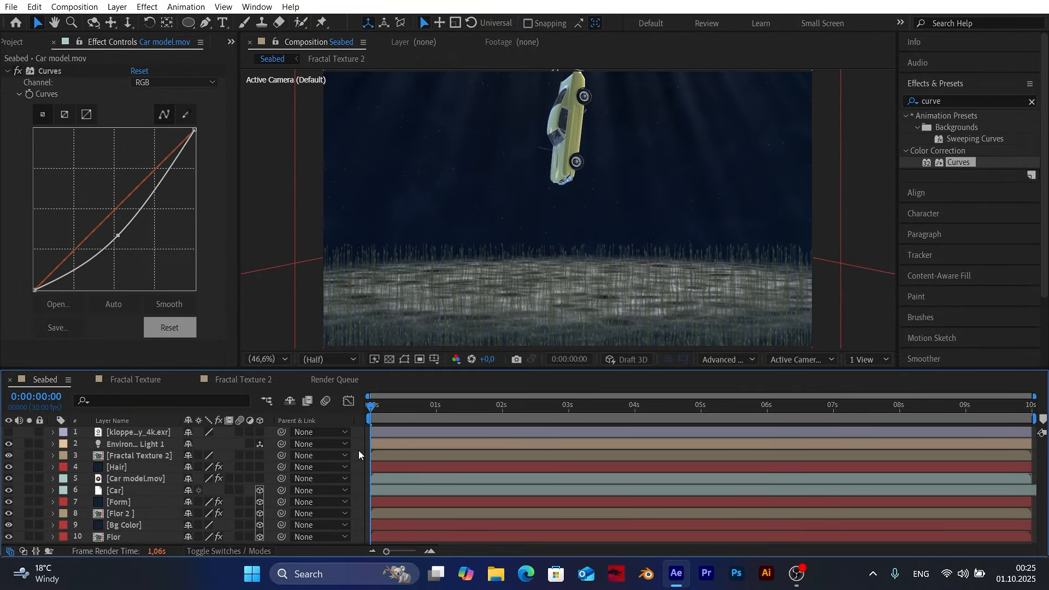
# Step: Fine-tune the Blue, Red and Green channels of the car's Curves effect with one slight midtone point each
pyautogui.click(168, 82)
pyautogui.click(173, 138)
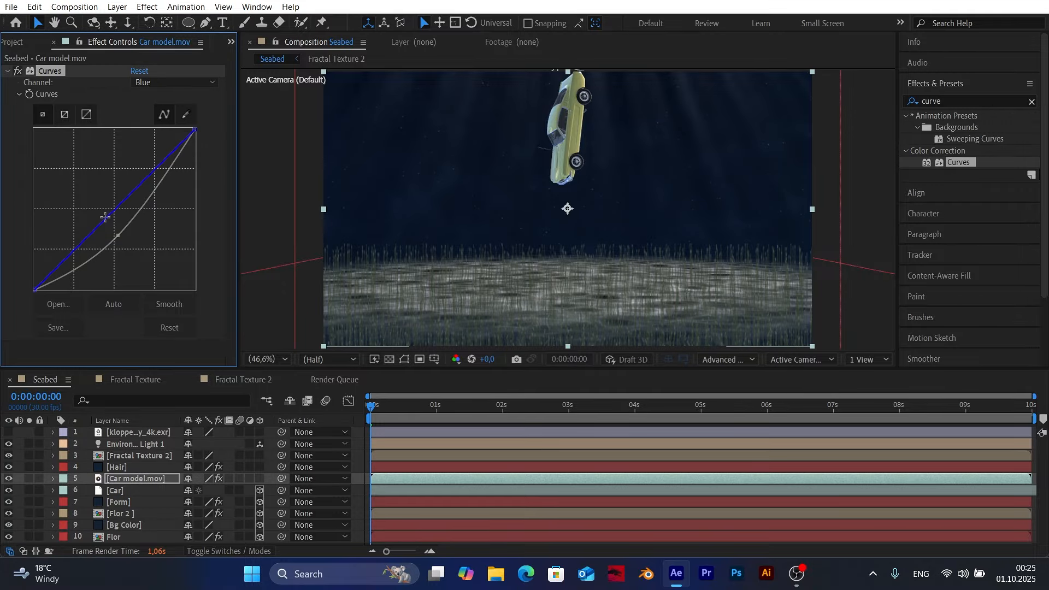
pyautogui.click(105, 217)
pyautogui.click(159, 82)
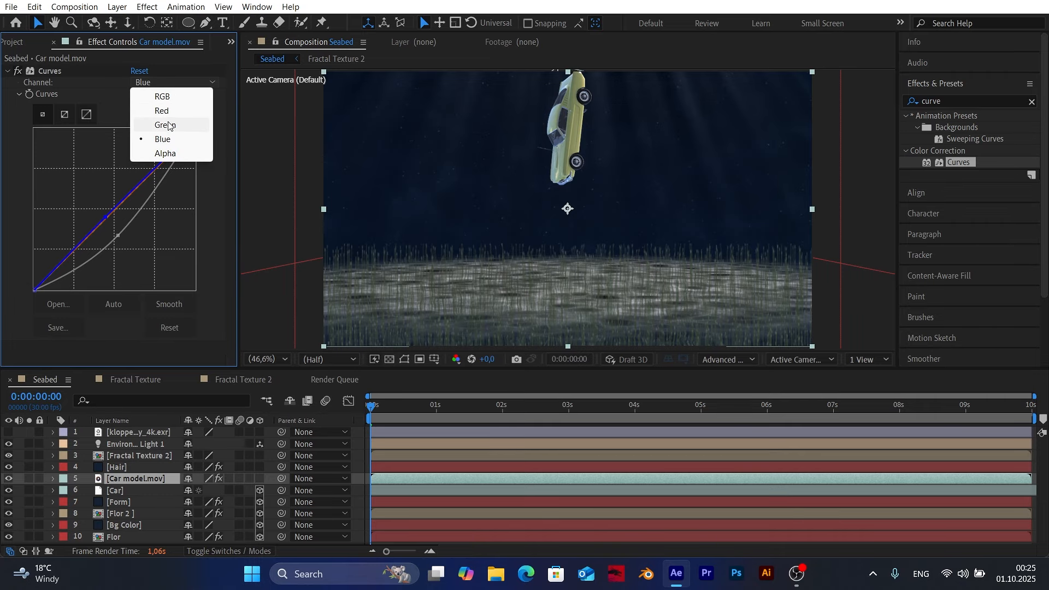
pyautogui.click(162, 110)
pyautogui.click(116, 211)
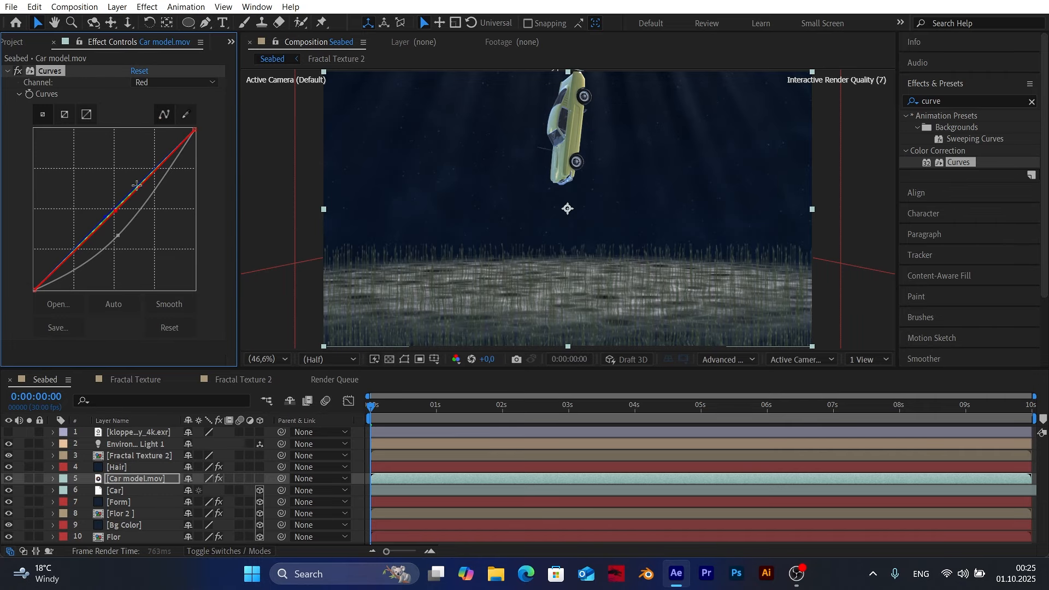
pyautogui.click(168, 82)
pyautogui.click(162, 123)
pyautogui.click(115, 213)
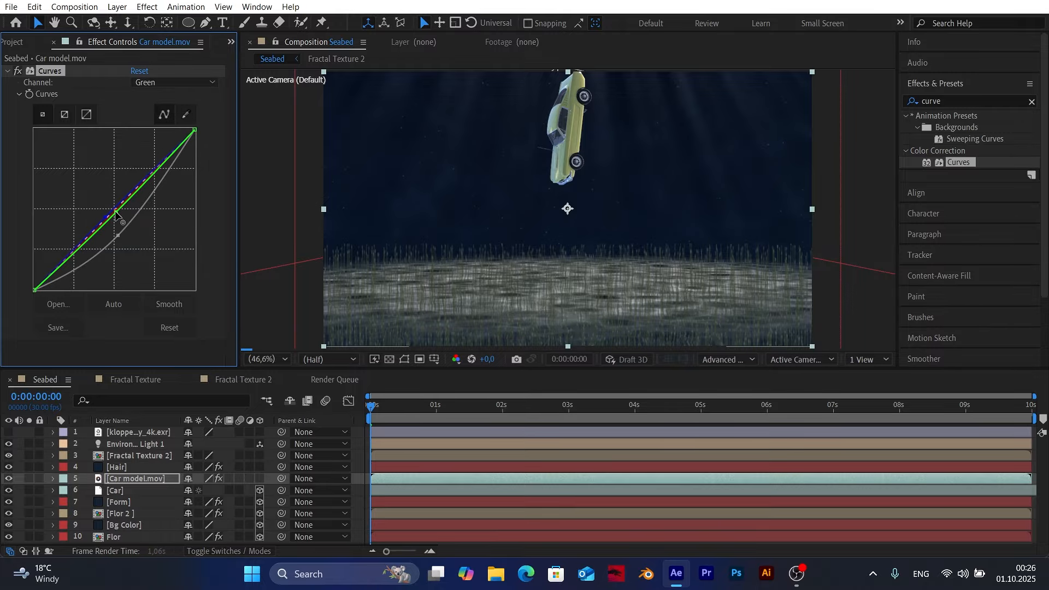
# Step: Compare the car with the Curves effect off and on, and collapse the effect's properties
pyautogui.click(18, 71)
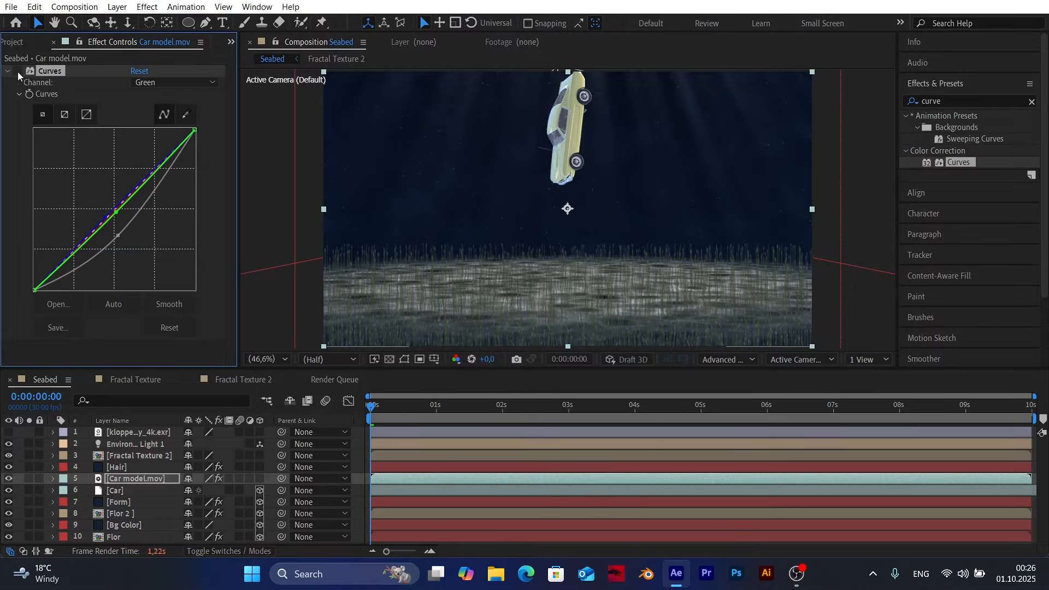
pyautogui.click(18, 71)
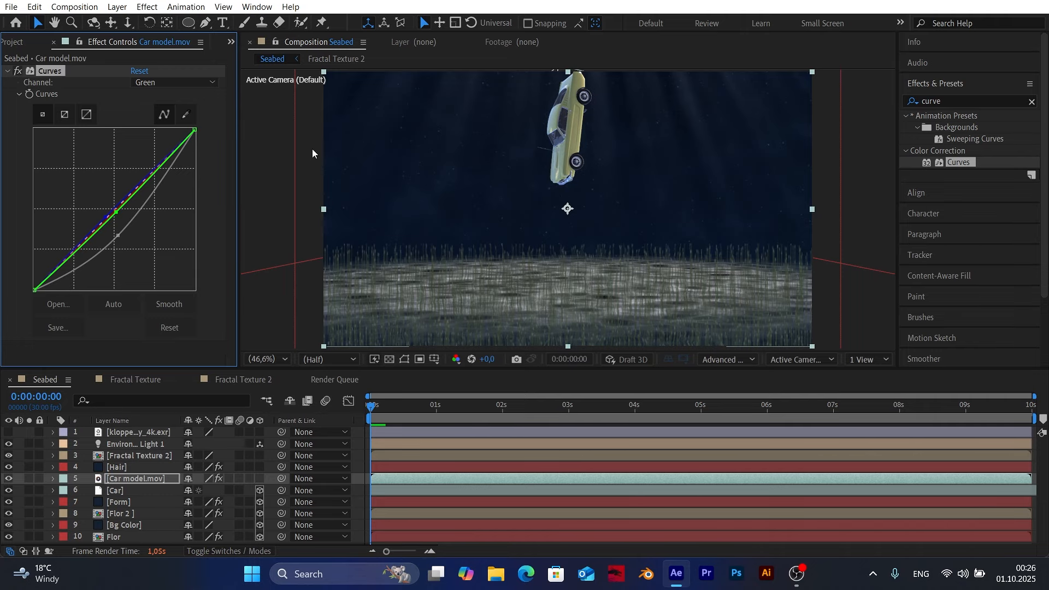
pyautogui.click(8, 72)
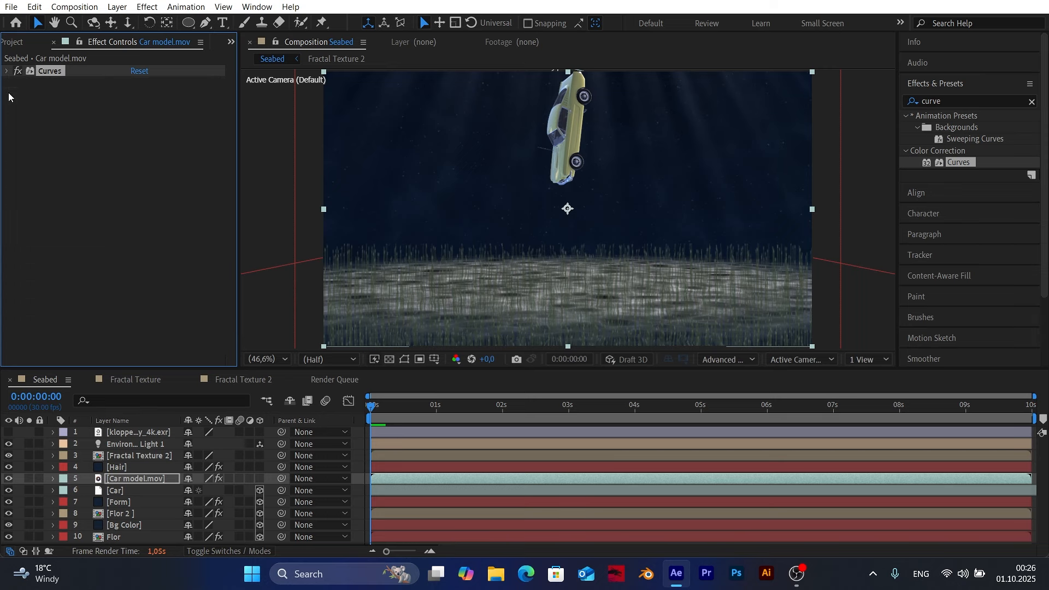
# Step: Apply the Displacement Map effect to the Car model.mov layer
pyautogui.click(360, 466)
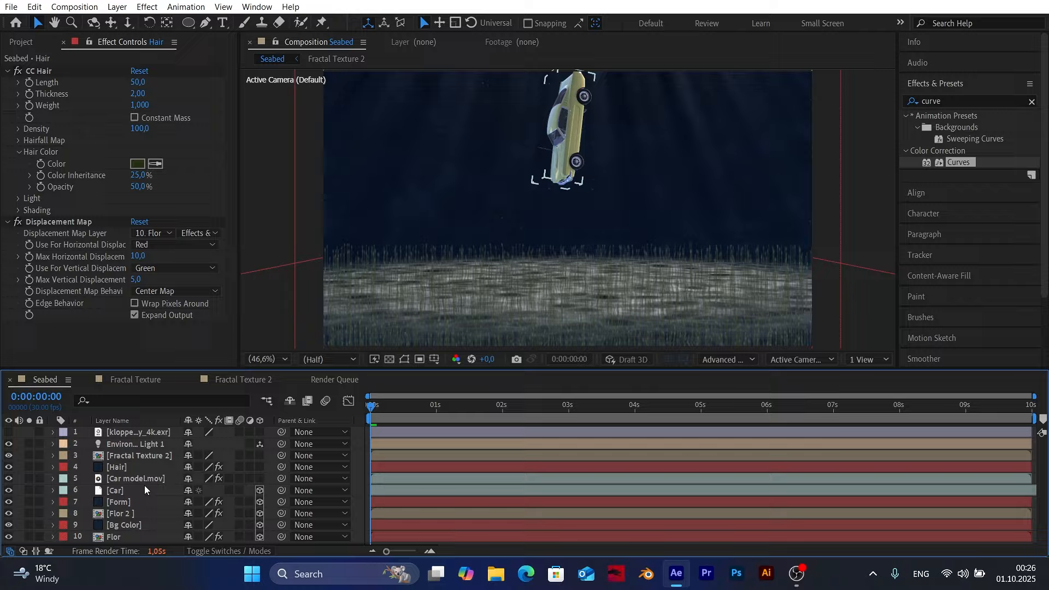
pyautogui.click(128, 479)
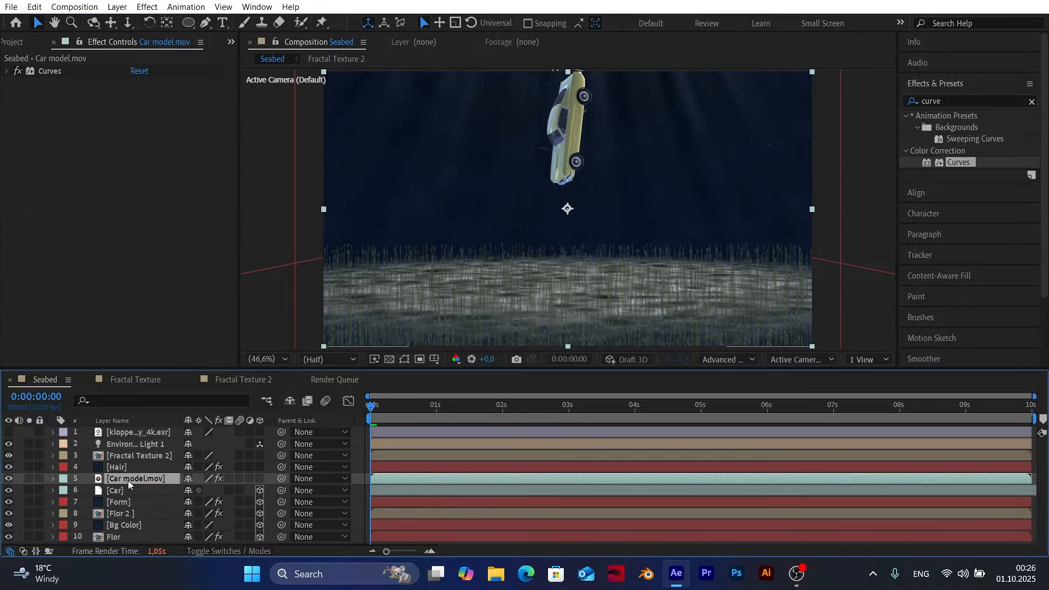
pyautogui.click(950, 104)
pyautogui.write('displa')
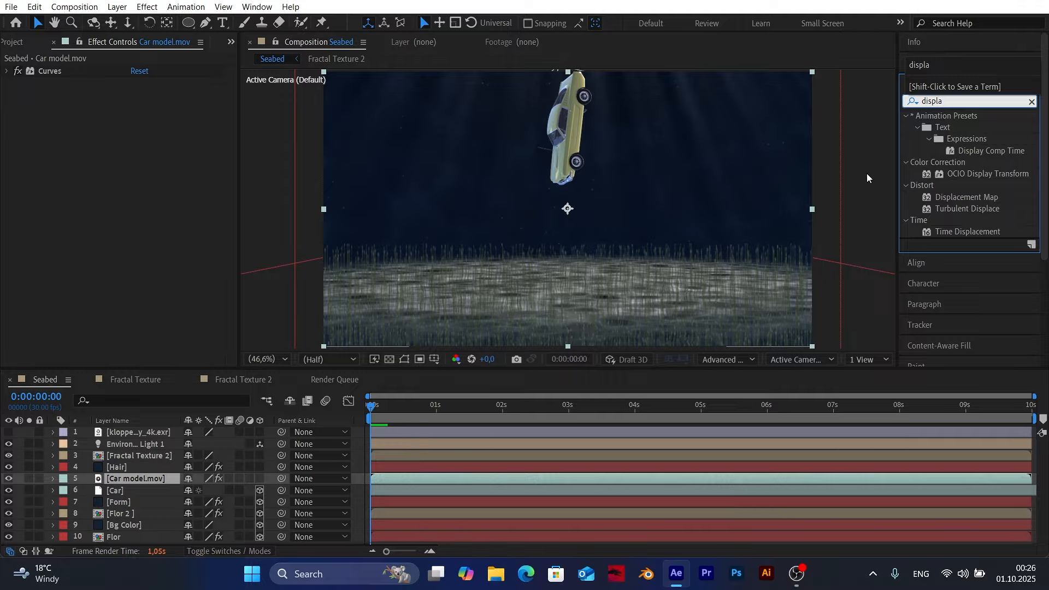
pyautogui.moveTo(949, 202); pyautogui.dragTo(137, 480)
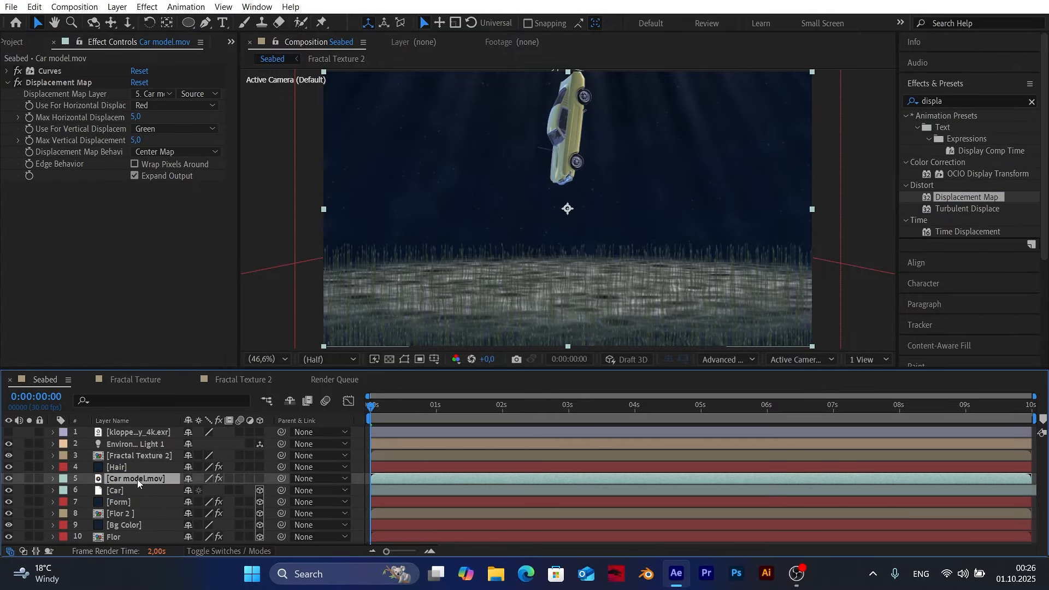
# Step: Set the car's Displacement Map to use layer 10. Flor as its map, sourced with Effects & Masks
pyautogui.click(149, 96)
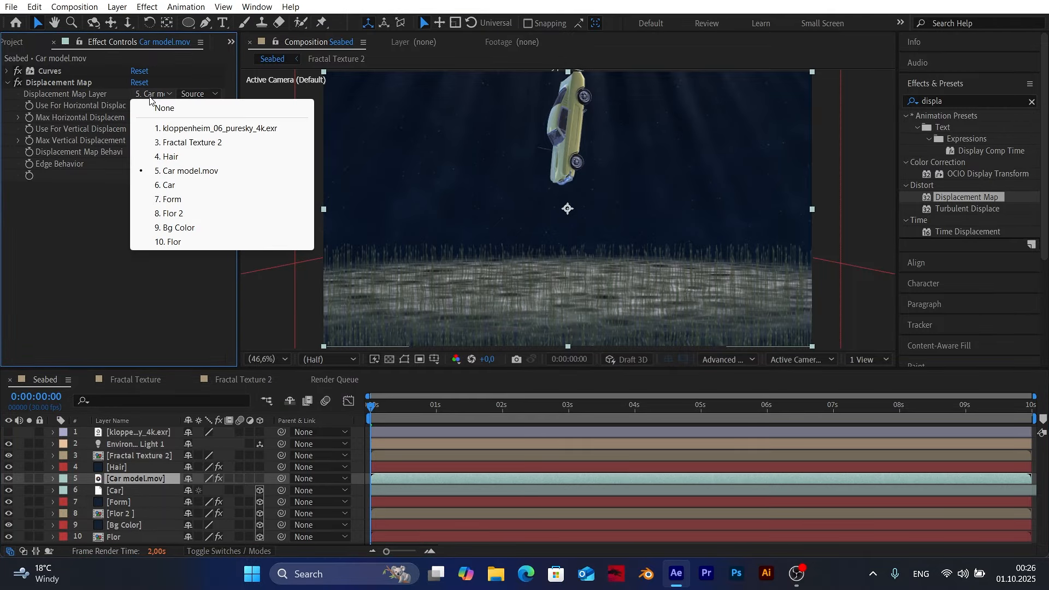
pyautogui.click(175, 242)
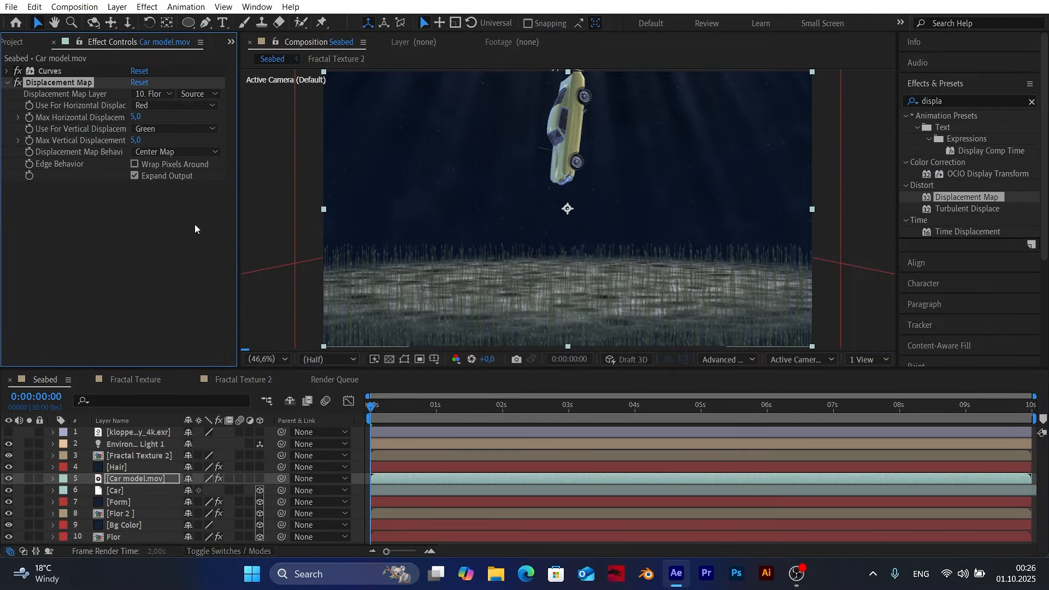
pyautogui.click(203, 95)
pyautogui.click(226, 138)
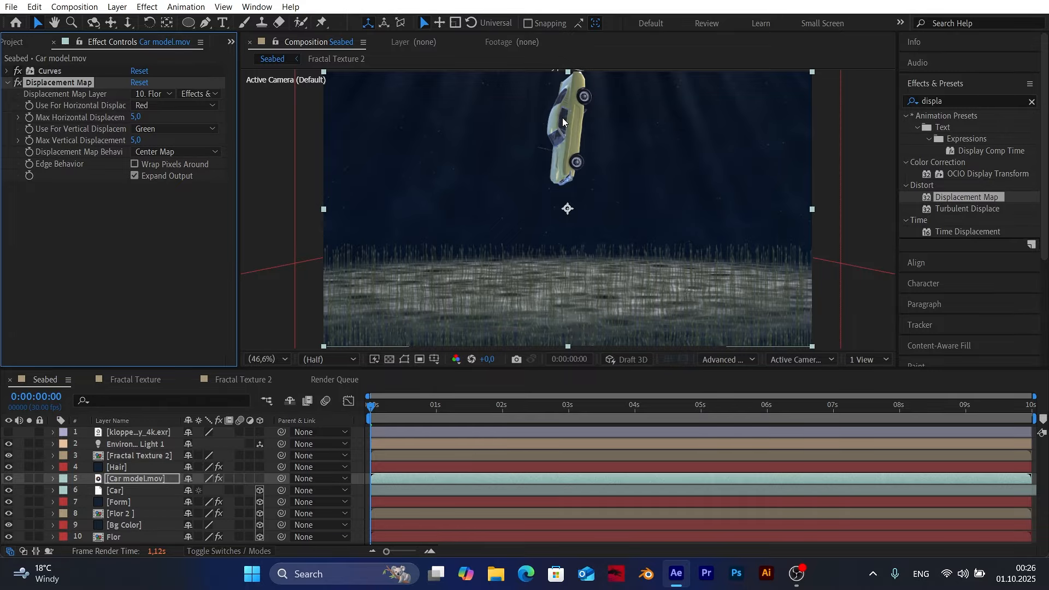
# Step: Solo the Car model.mov layer and scrub its first frames at Half resolution to examine the displacement, ending with the solo off
pyautogui.scroll(3, 562, 117)
pyautogui.moveTo(563, 121); pyautogui.dragTo(534, 283)
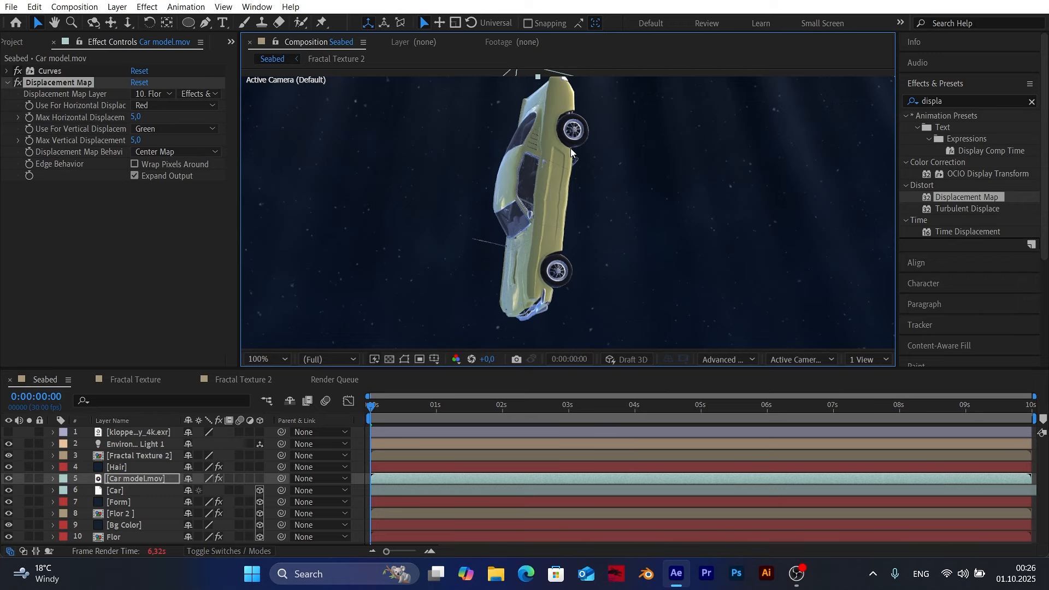
pyautogui.click(123, 479)
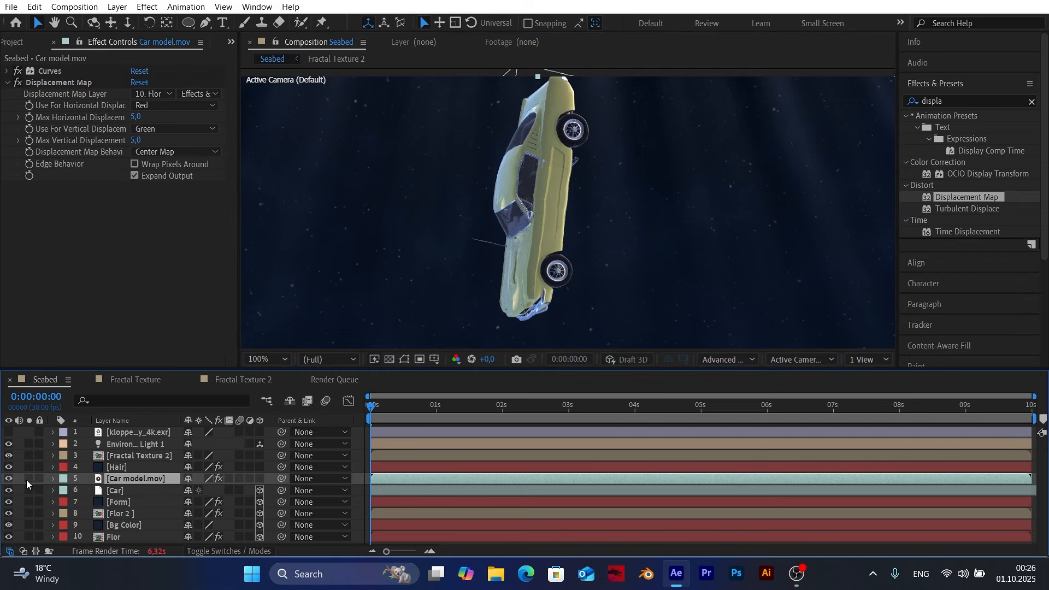
pyautogui.click(29, 479)
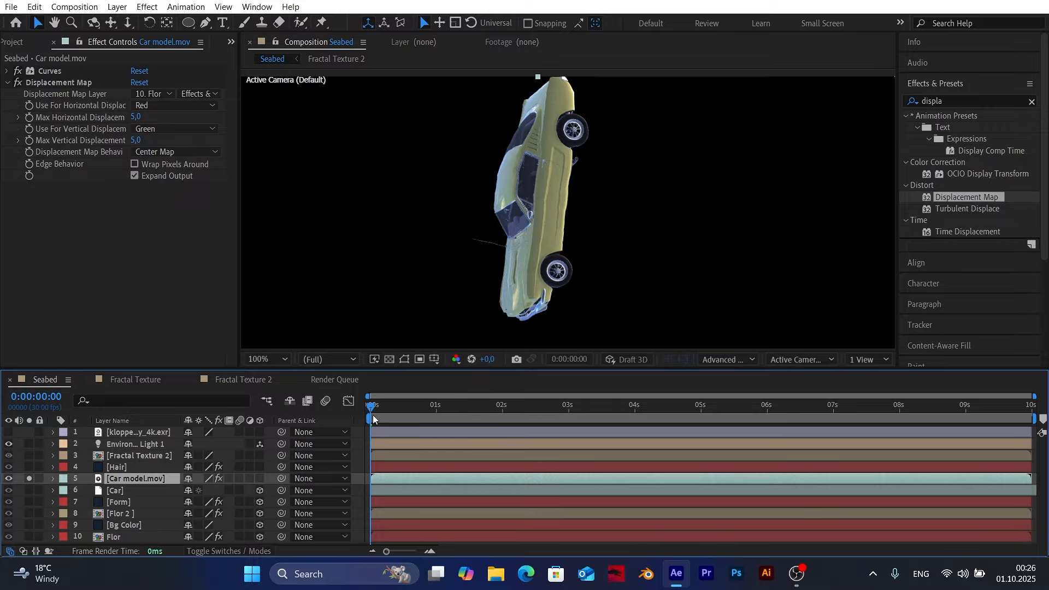
pyautogui.moveTo(376, 409); pyautogui.dragTo(345, 408)
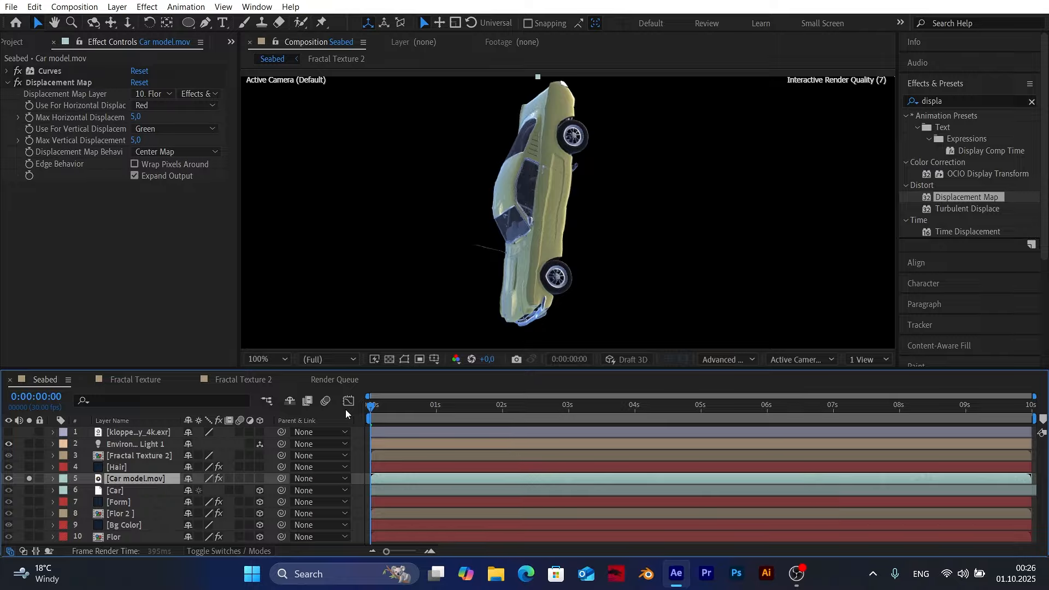
pyautogui.click(310, 364)
pyautogui.click(325, 408)
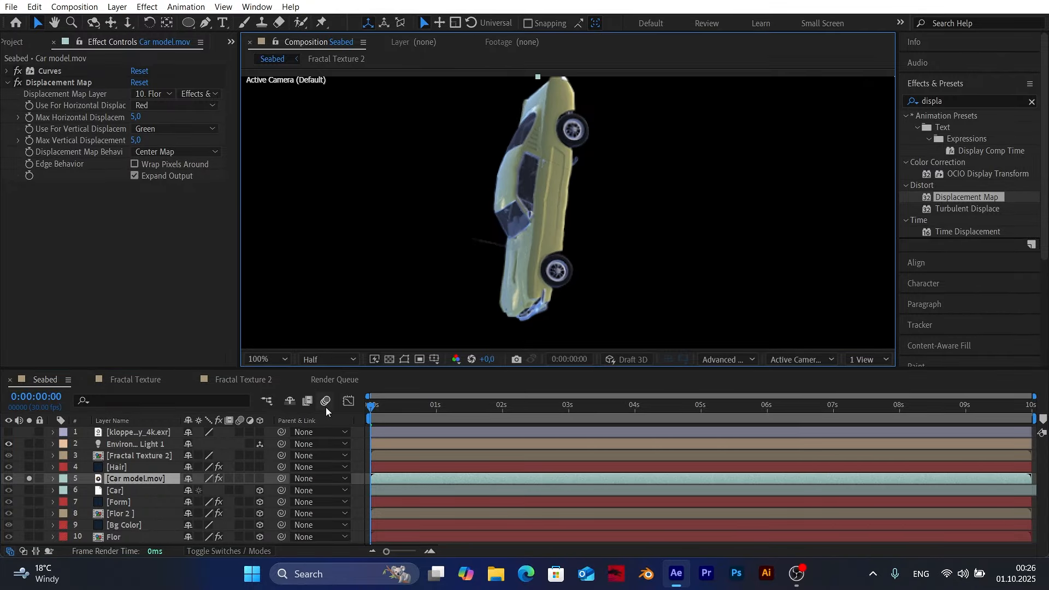
pyautogui.moveTo(375, 411)
pyautogui.mouseDown()
pyautogui.moveTo(457, 411)
pyautogui.moveTo(366, 411)
pyautogui.mouseUp()
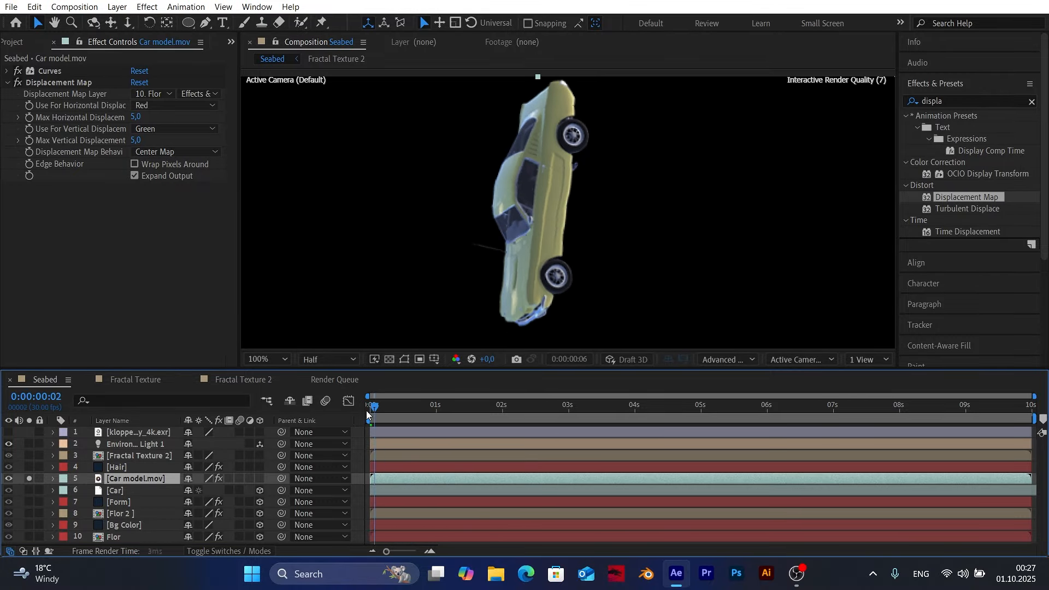
pyautogui.click(264, 360)
pyautogui.click(268, 119)
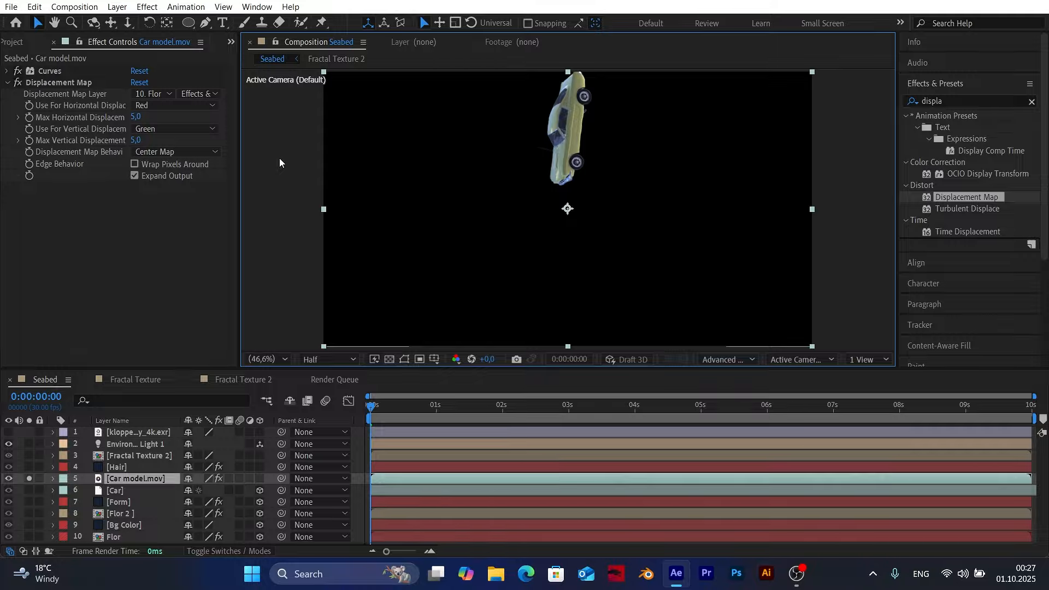
pyautogui.click(30, 479)
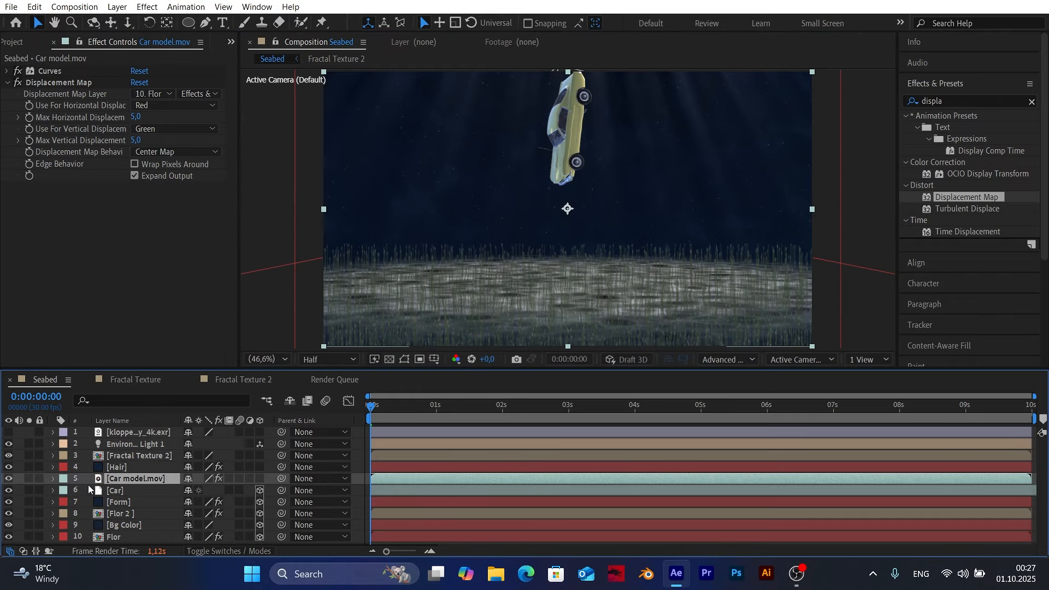
pyautogui.click(363, 456)
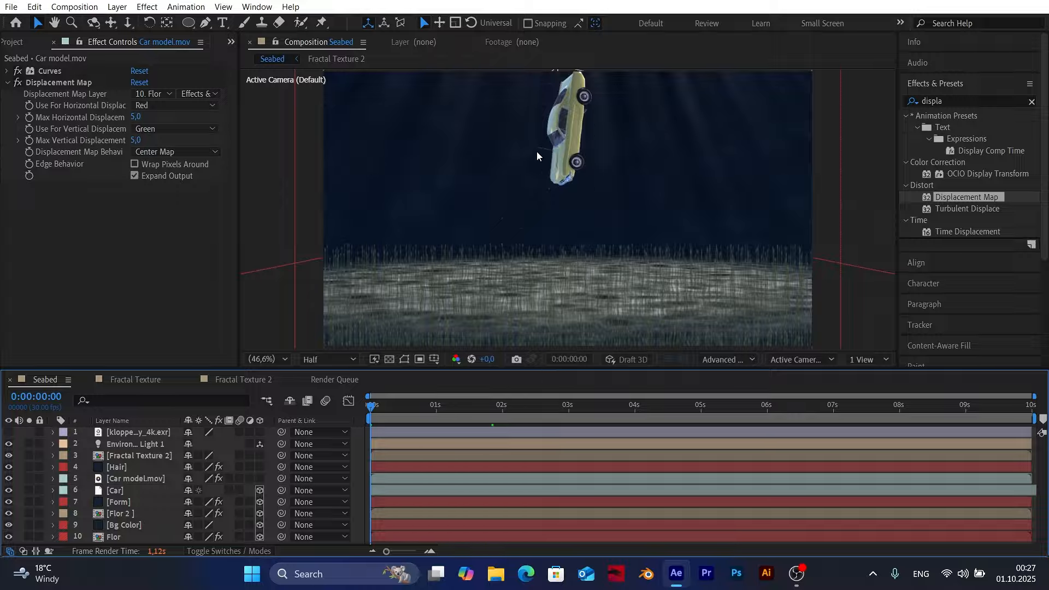
# Step: Add a new adjustment layer to the Seabed composition and rename it Looks
pyautogui.click(117, 6)
pyautogui.moveTo(137, 21)
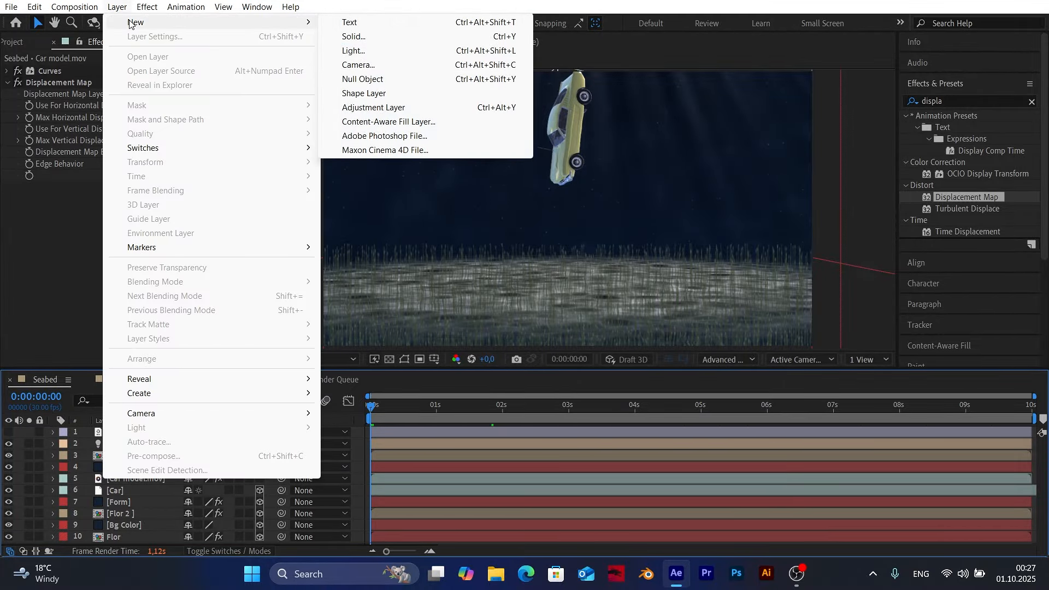
pyautogui.click(373, 108)
pyautogui.rightClick(153, 435)
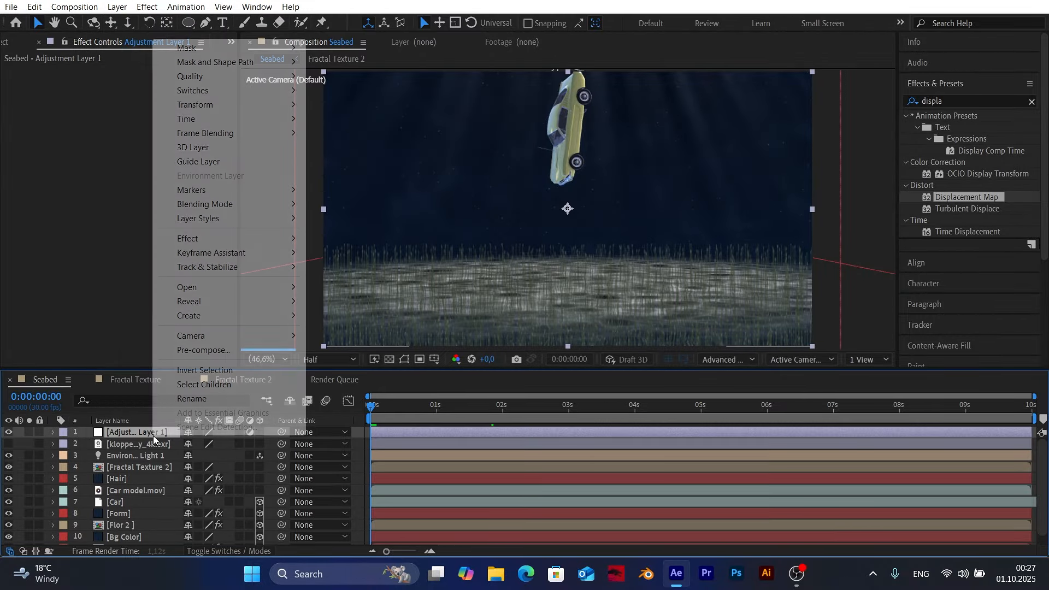
pyautogui.click(203, 397)
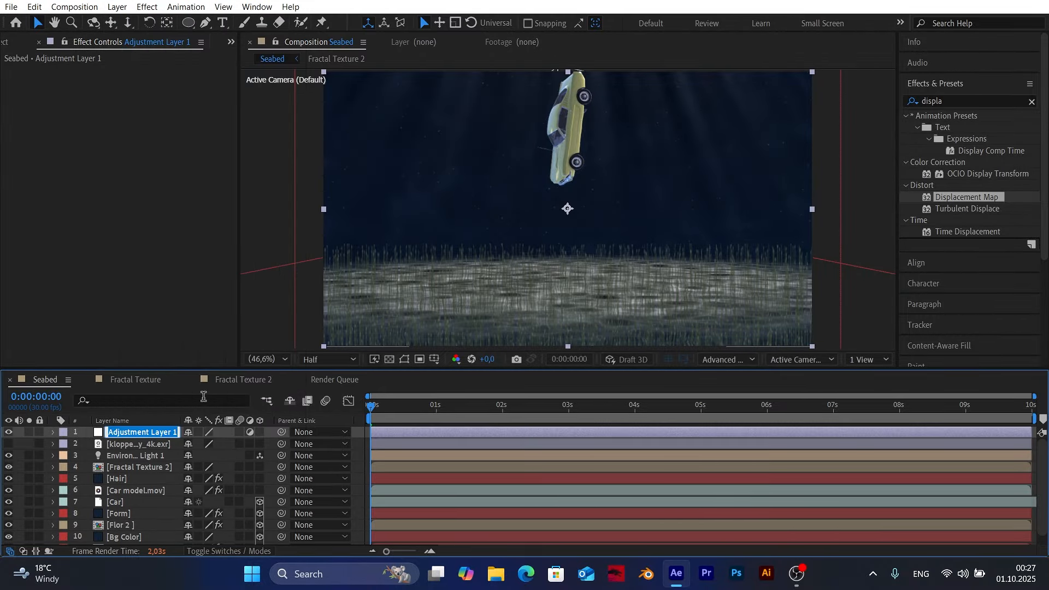
pyautogui.write('Looks')
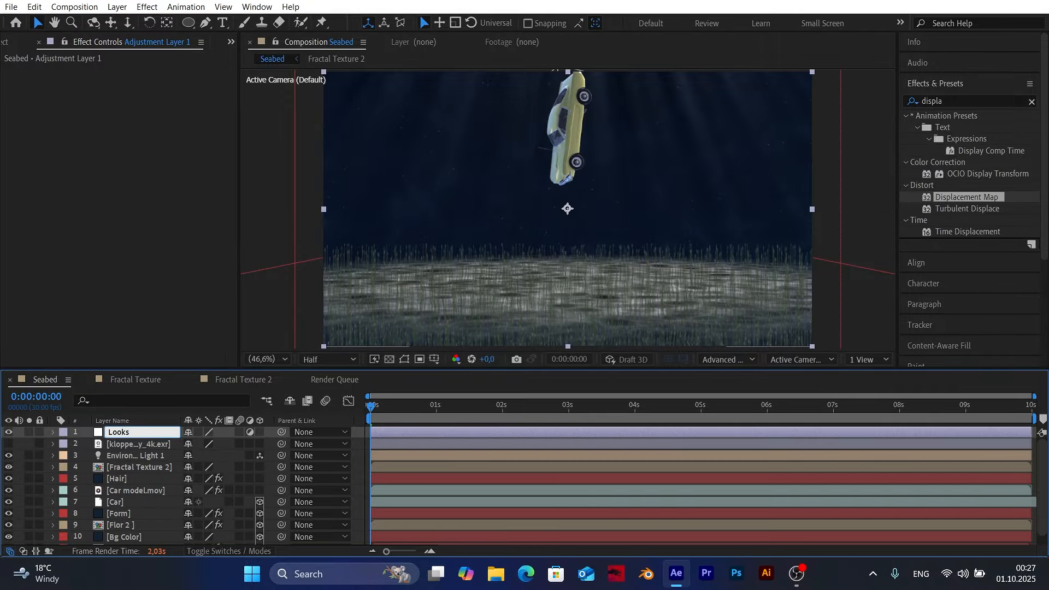
pyautogui.press('Return')
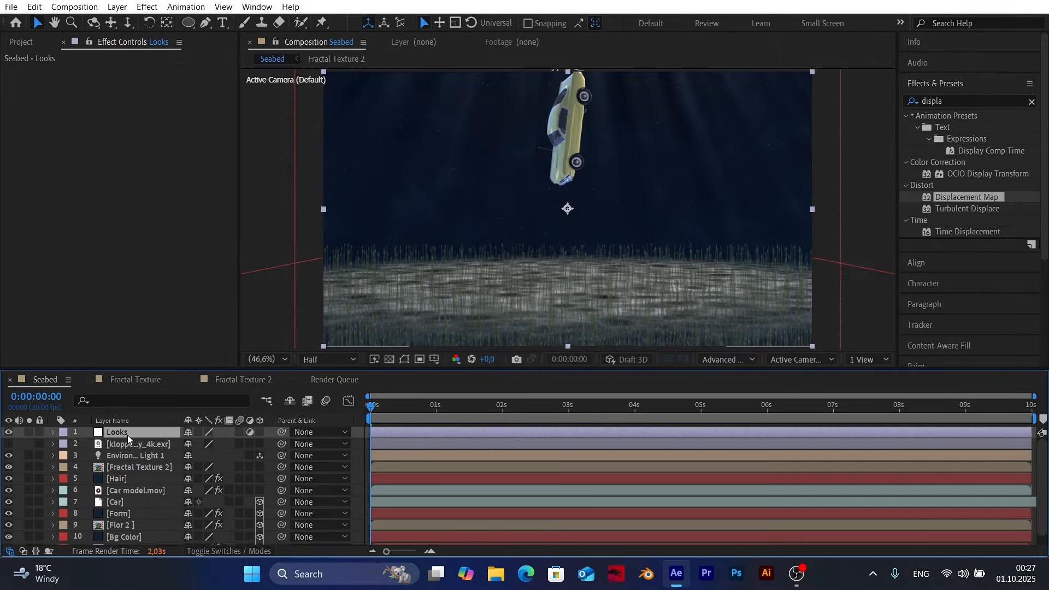
# Step: Apply the RG Magic Bullet Looks effect to the Looks adjustment layer
pyautogui.click(917, 102)
pyautogui.write('looks')
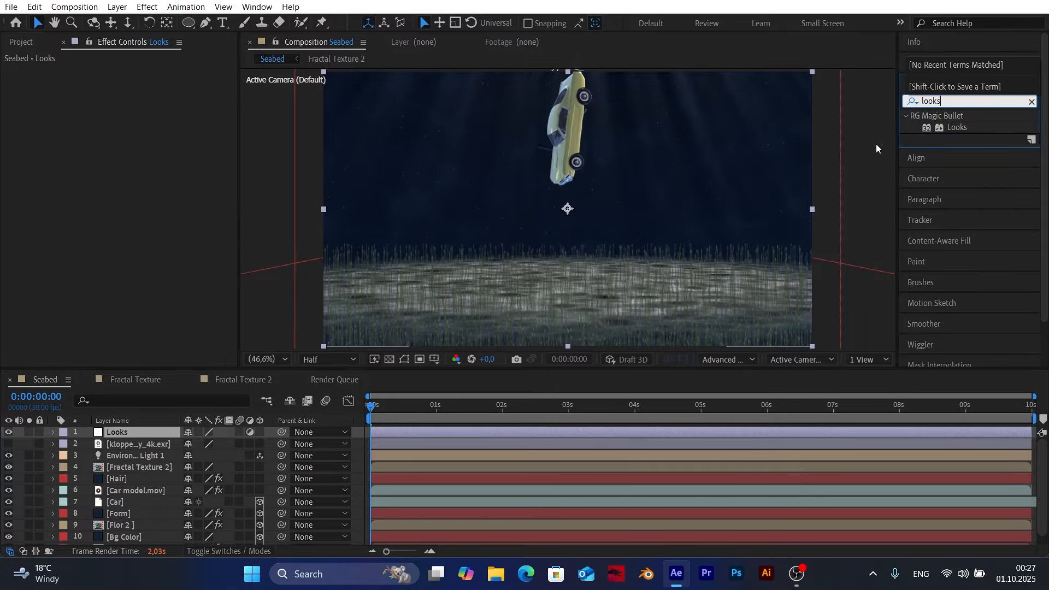
pyautogui.moveTo(953, 128); pyautogui.dragTo(116, 435)
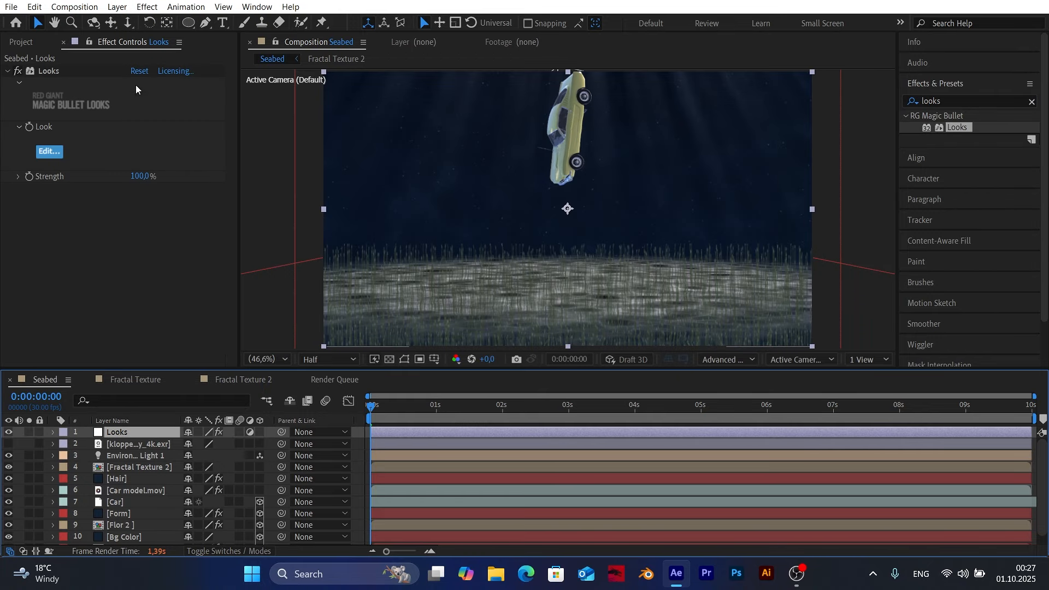
# Step: Edit the look in Magic Bullet Looks, trying LOL from Enhancements and accepting the Boom preset
pyautogui.click(47, 153)
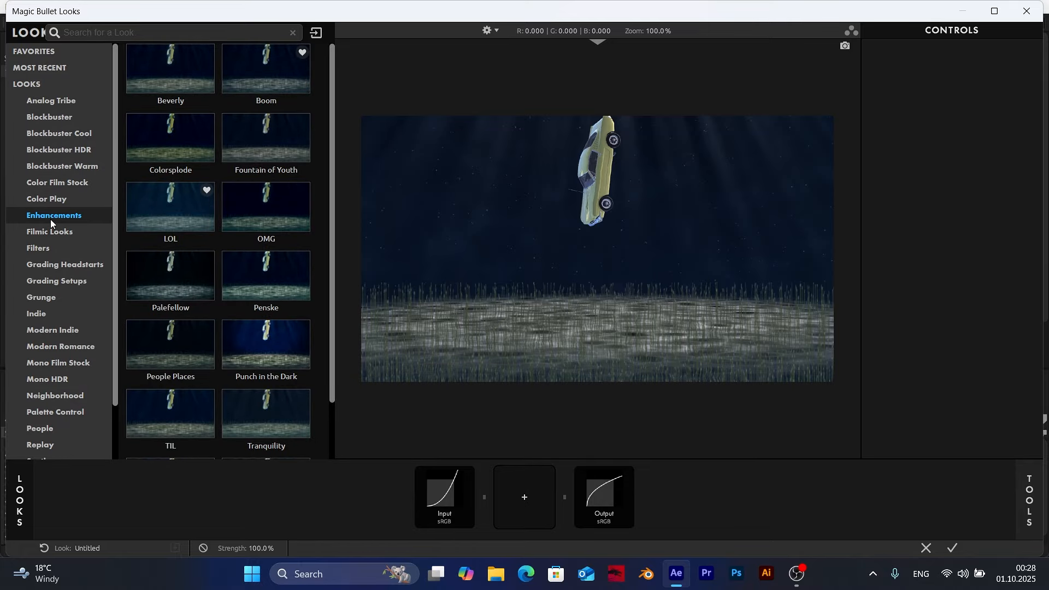
pyautogui.click(180, 189)
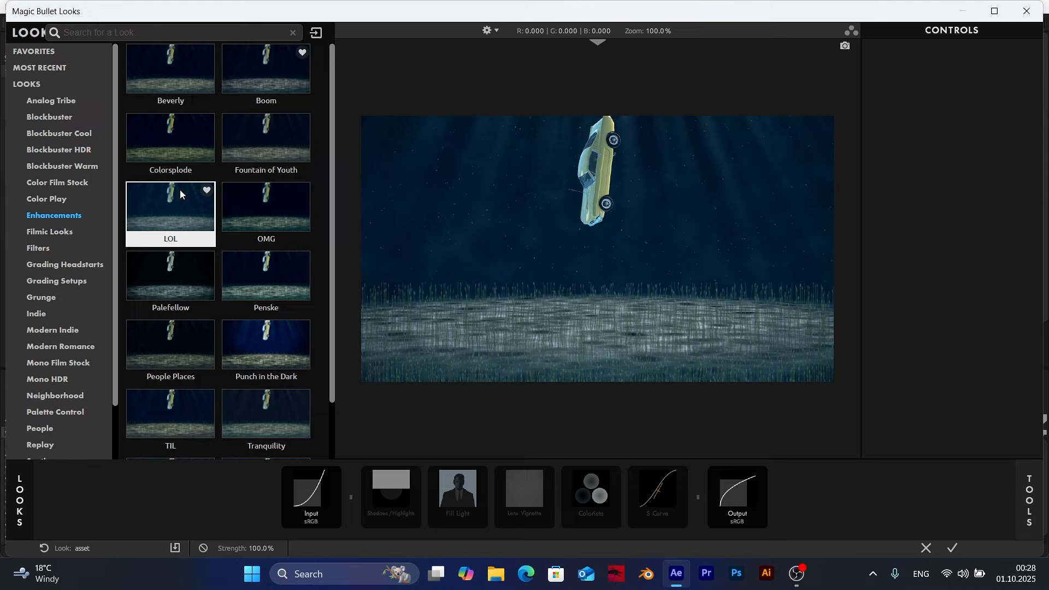
pyautogui.click(168, 64)
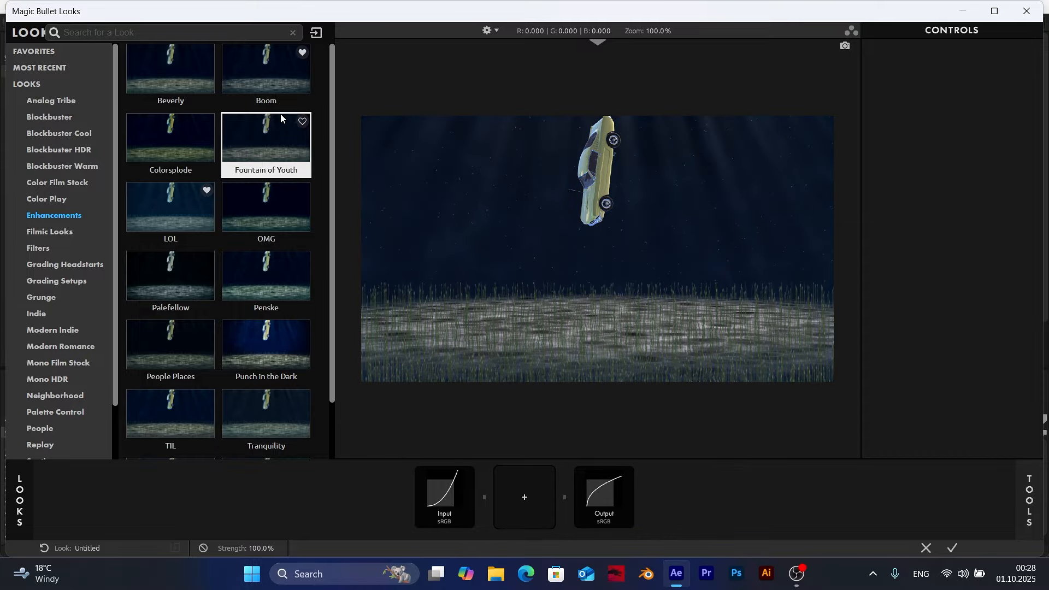
pyautogui.click(268, 74)
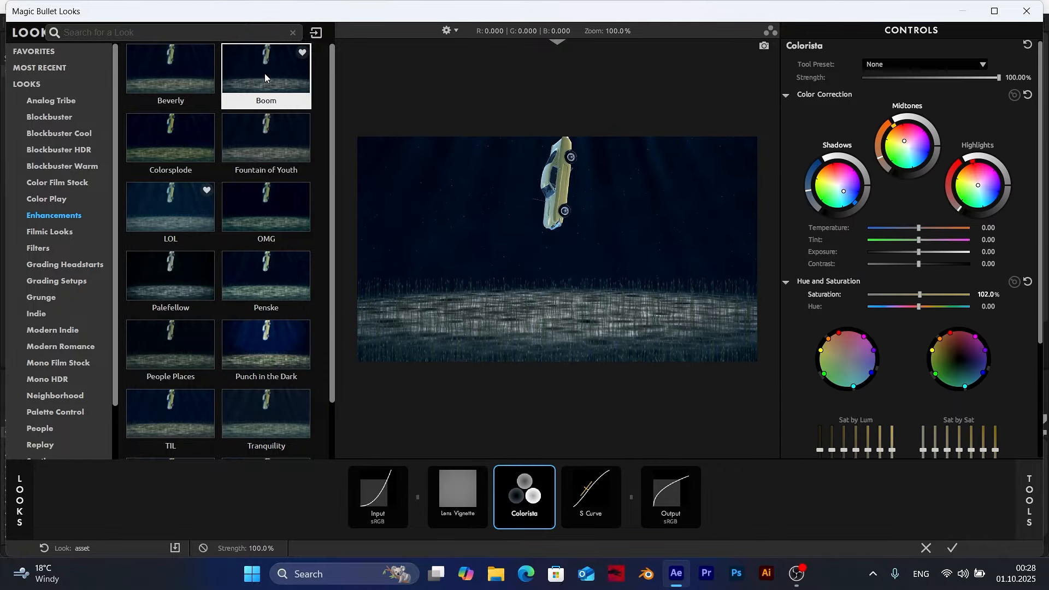
pyautogui.click(952, 549)
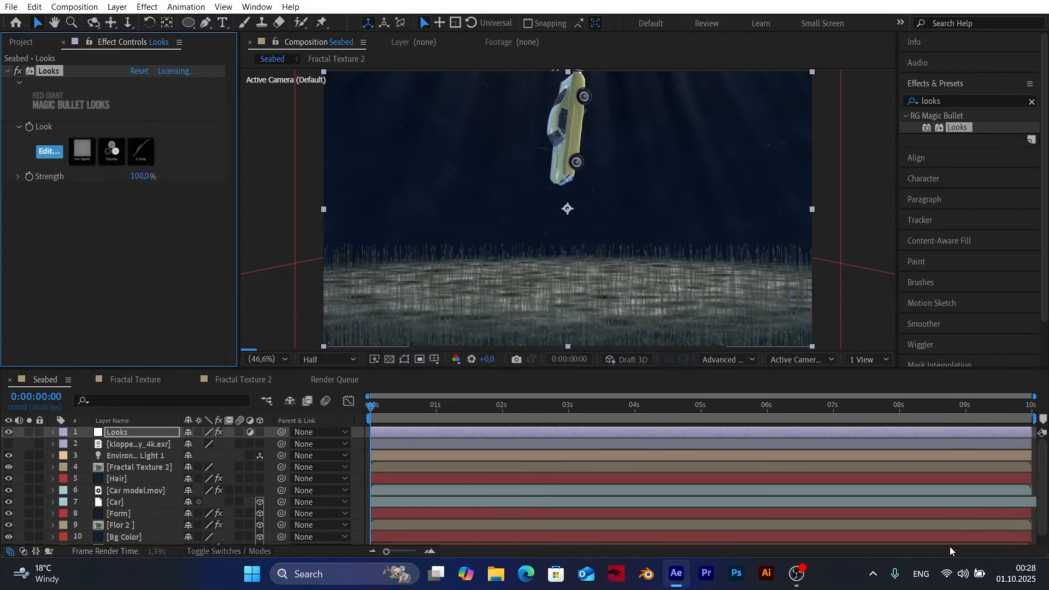
pyautogui.click(442, 382)
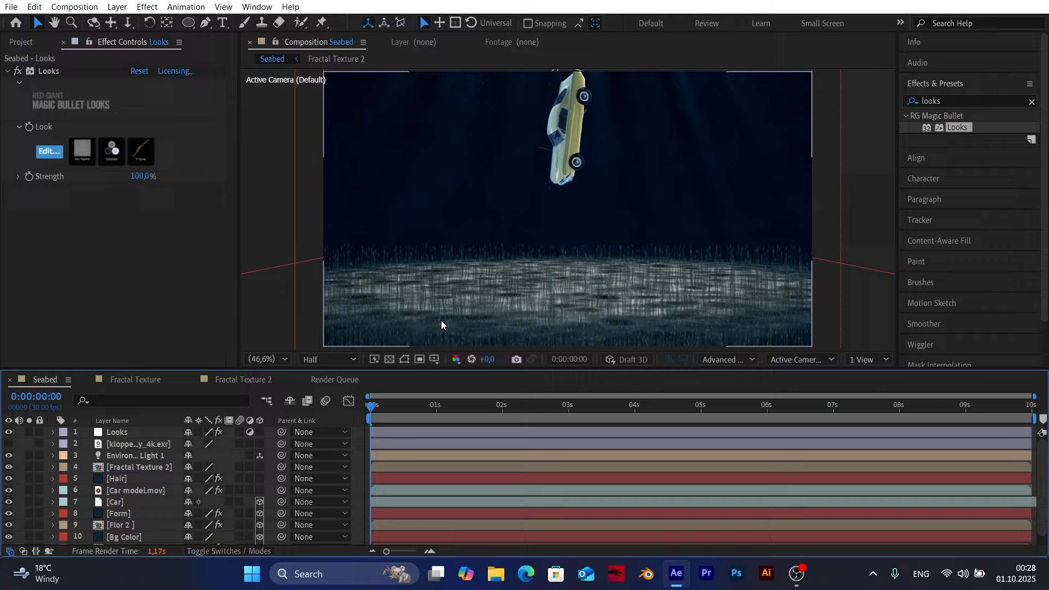
# Step: Apply Curves to the Flor layer and pull the RGB curve's midpoint slightly down to darken the floor
pyautogui.scroll(-1, 152, 453)
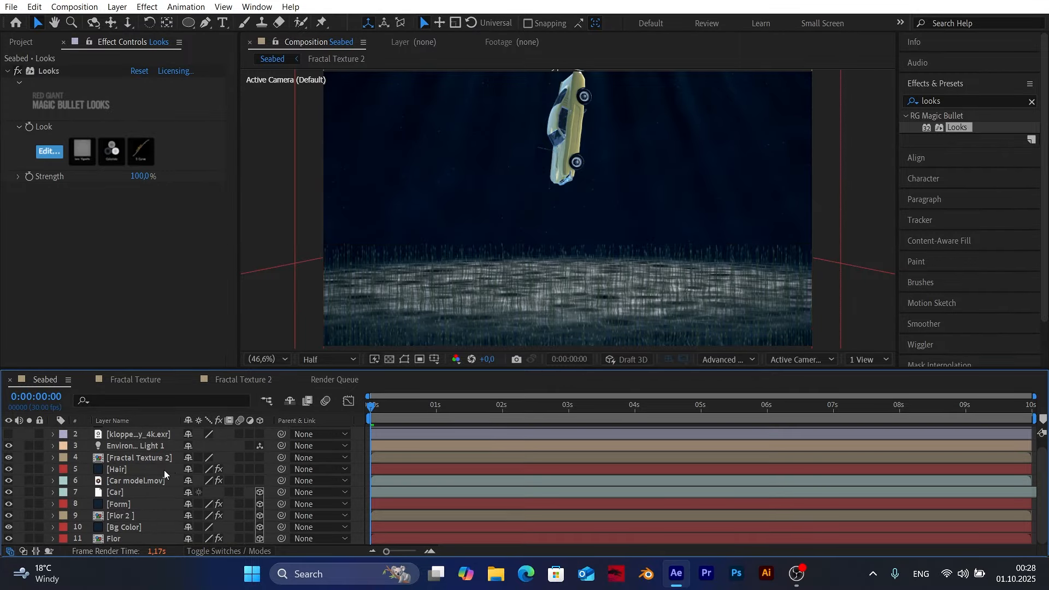
pyautogui.click(127, 538)
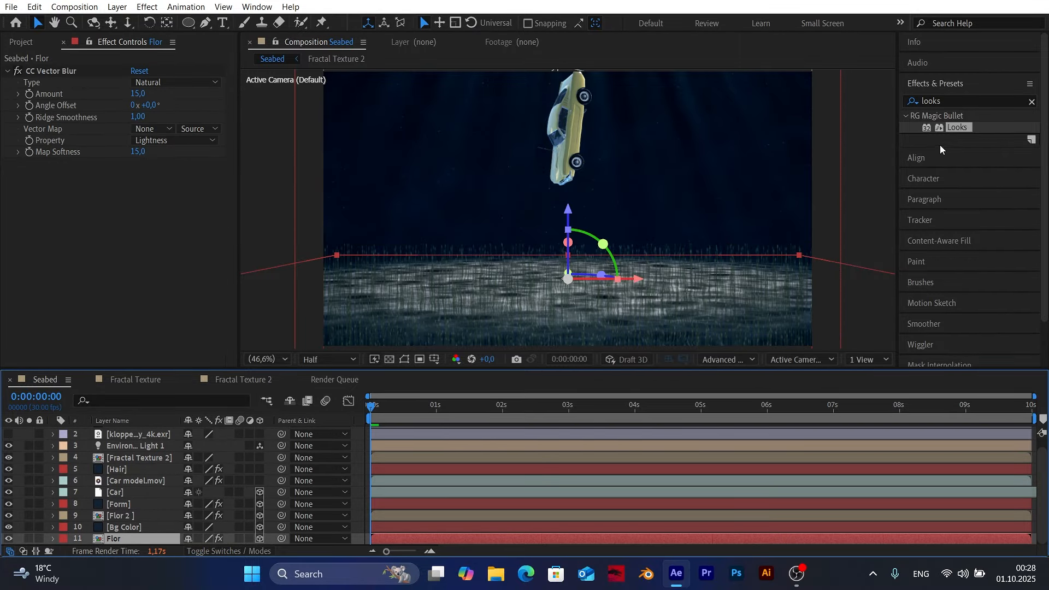
pyautogui.click(904, 103)
pyautogui.write('curves')
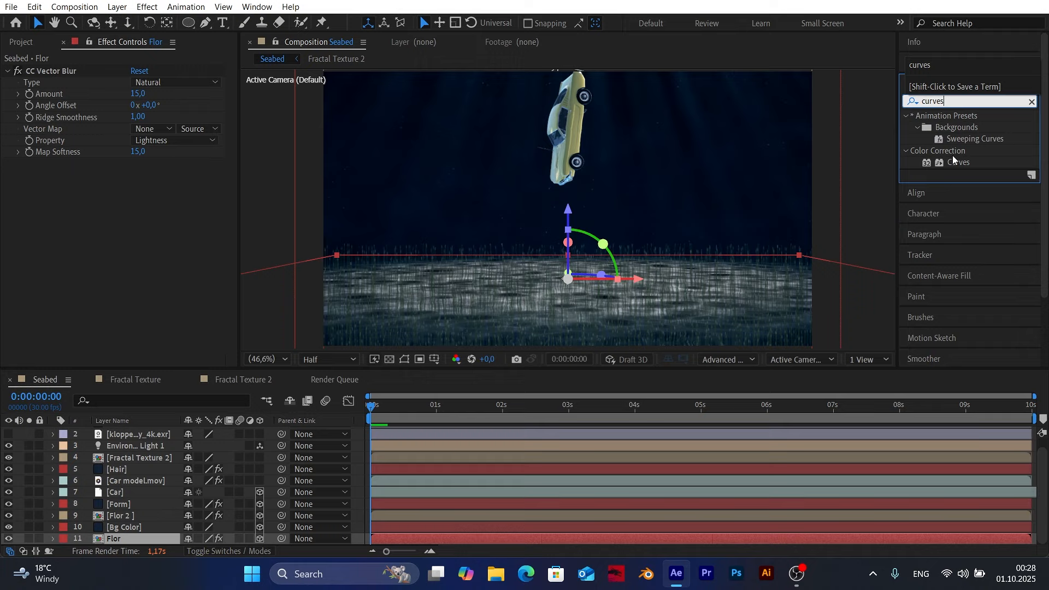
pyautogui.moveTo(954, 160); pyautogui.dragTo(108, 541)
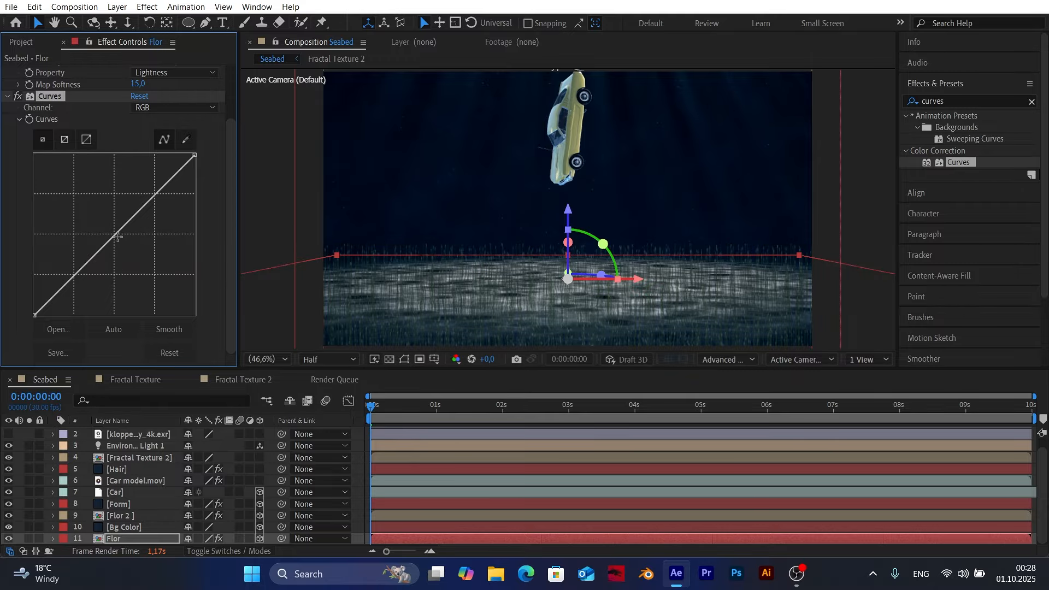
pyautogui.moveTo(116, 235); pyautogui.dragTo(120, 240)
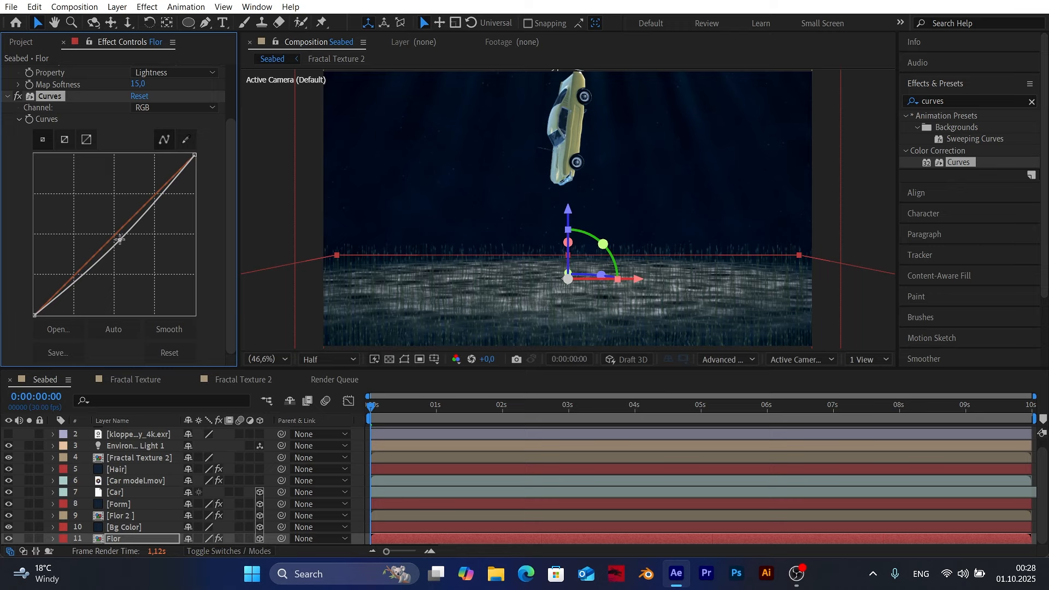
# Step: In the Flor layer's Curves, raise the Blue channel's midpoint slightly and pull the RGB curve's midpoint a little further down, then deselect the layer
pyautogui.click(139, 107)
pyautogui.click(146, 164)
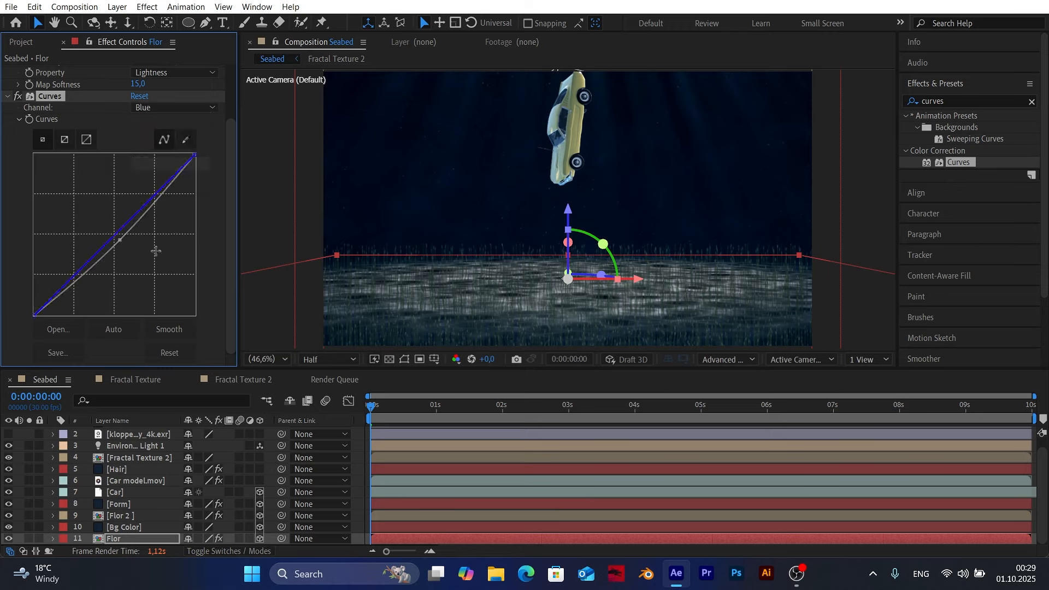
pyautogui.moveTo(111, 240)
pyautogui.mouseDown()
pyautogui.moveTo(125, 226)
pyautogui.moveTo(116, 236)
pyautogui.moveTo(125, 238)
pyautogui.mouseUp()
pyautogui.click(164, 107)
pyautogui.click(164, 134)
pyautogui.click(154, 108)
pyautogui.click(164, 145)
pyautogui.click(164, 107)
pyautogui.click(158, 117)
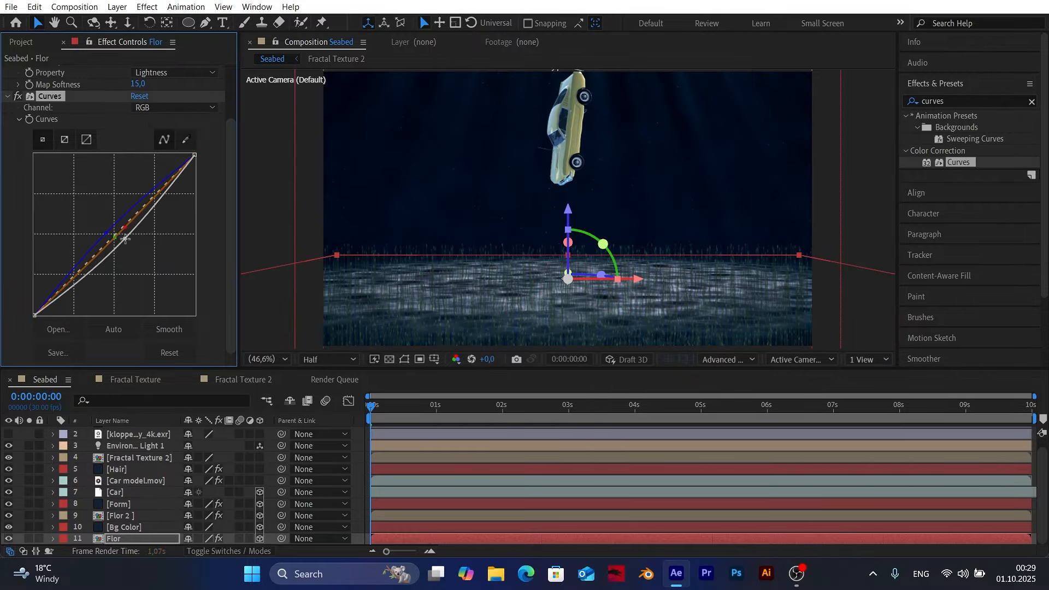
pyautogui.click(362, 463)
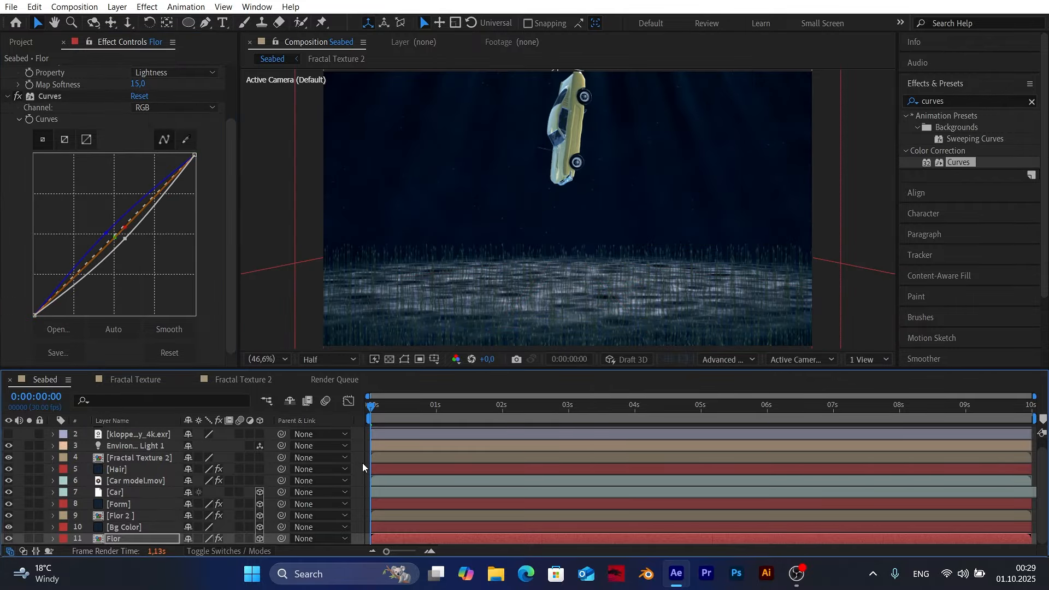
# Step: Collapse the Assets folder in the project's item list and clear the selection
pyautogui.click(21, 42)
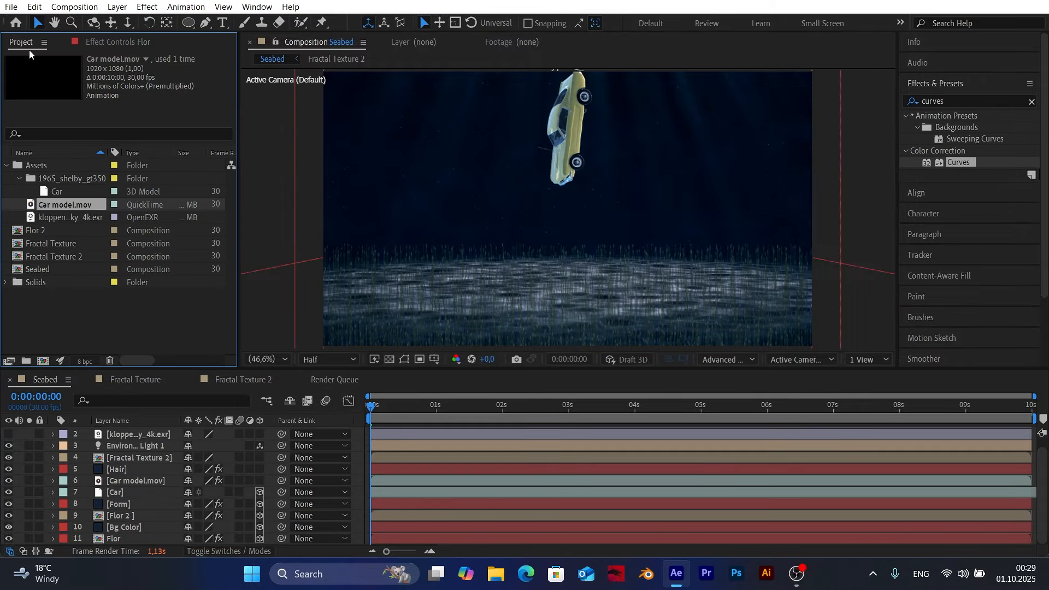
pyautogui.click(6, 165)
pyautogui.click(134, 300)
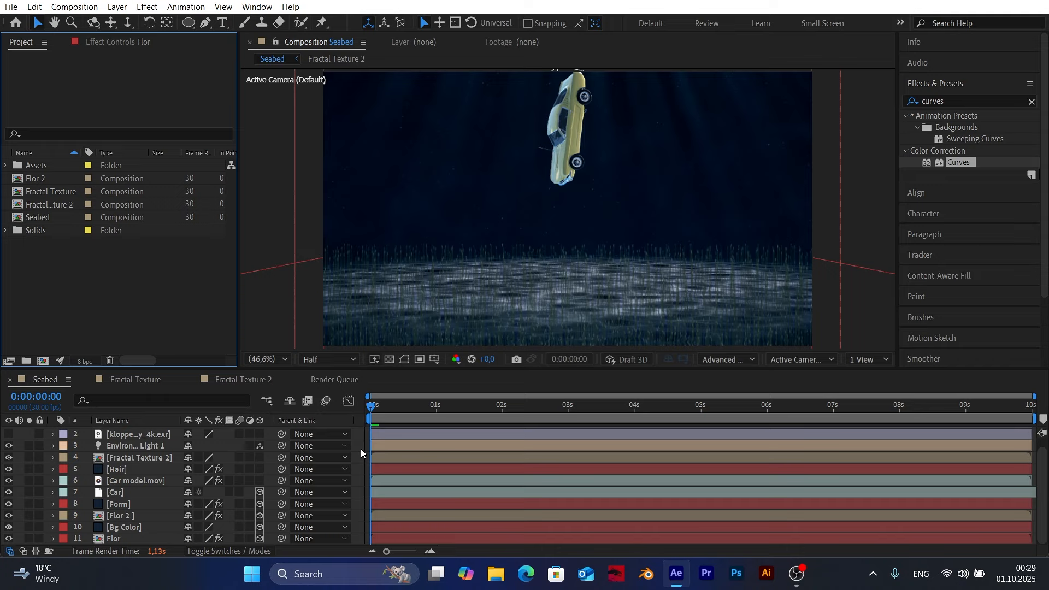
# Step: Preview the finished Seabed animation, return to the first frame and play it again from the start
pyautogui.press('space')
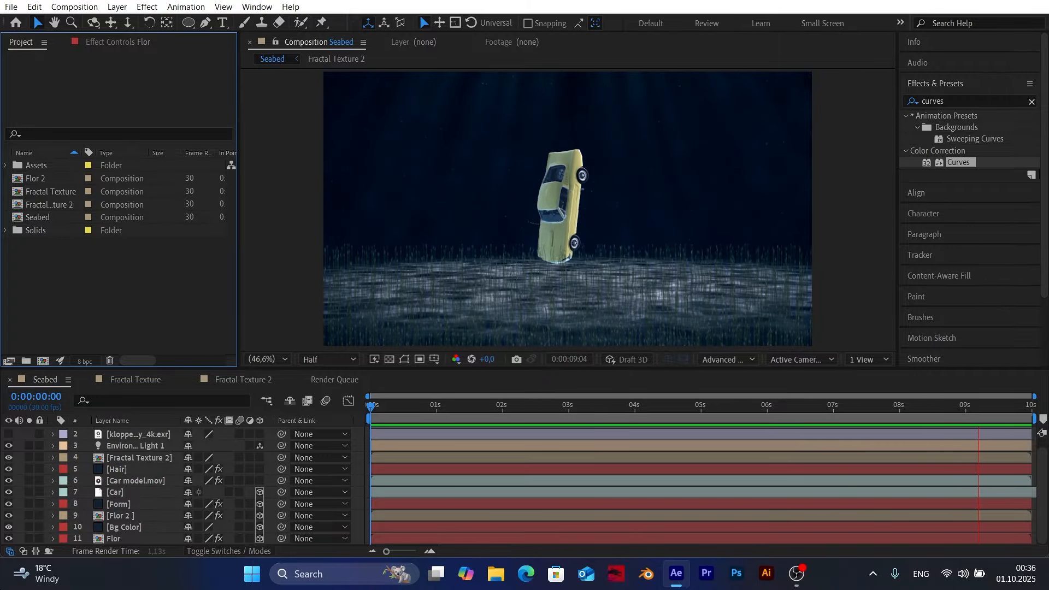
pyautogui.click(373, 409)
pyautogui.moveTo(362, 408); pyautogui.dragTo(288, 422)
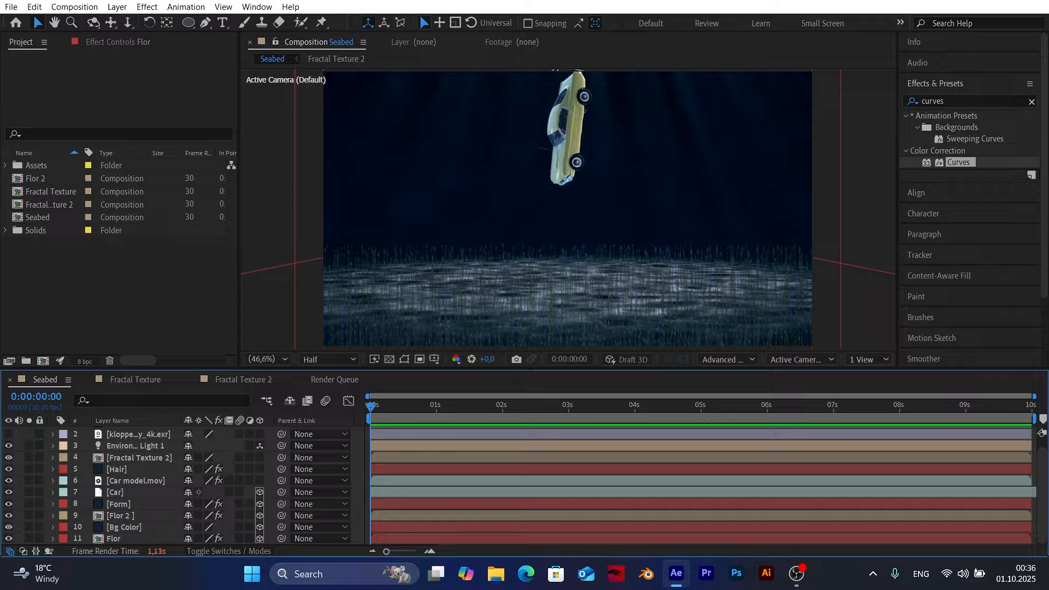
pyautogui.press('space')
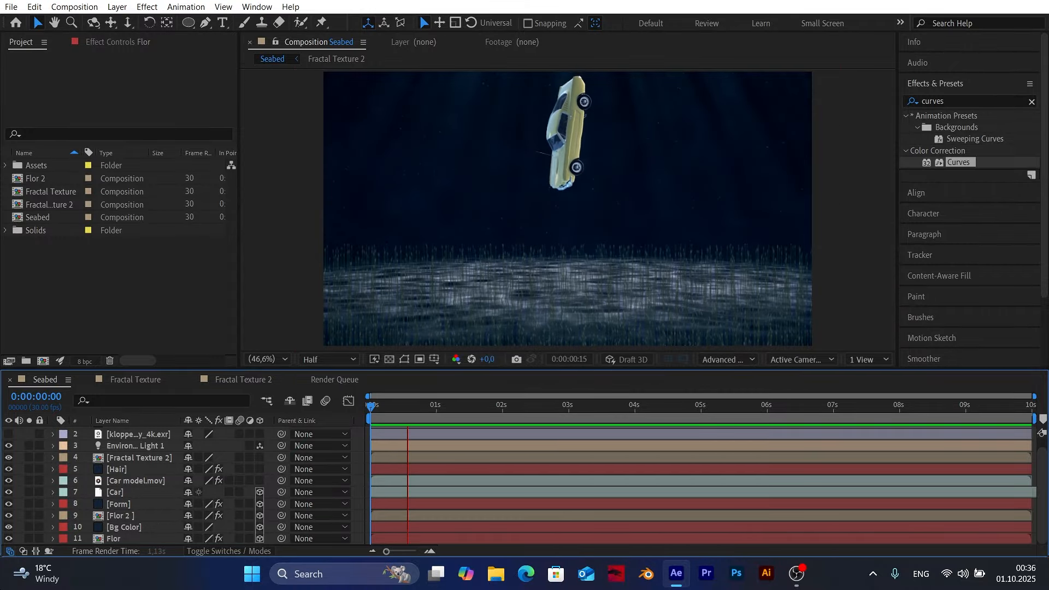